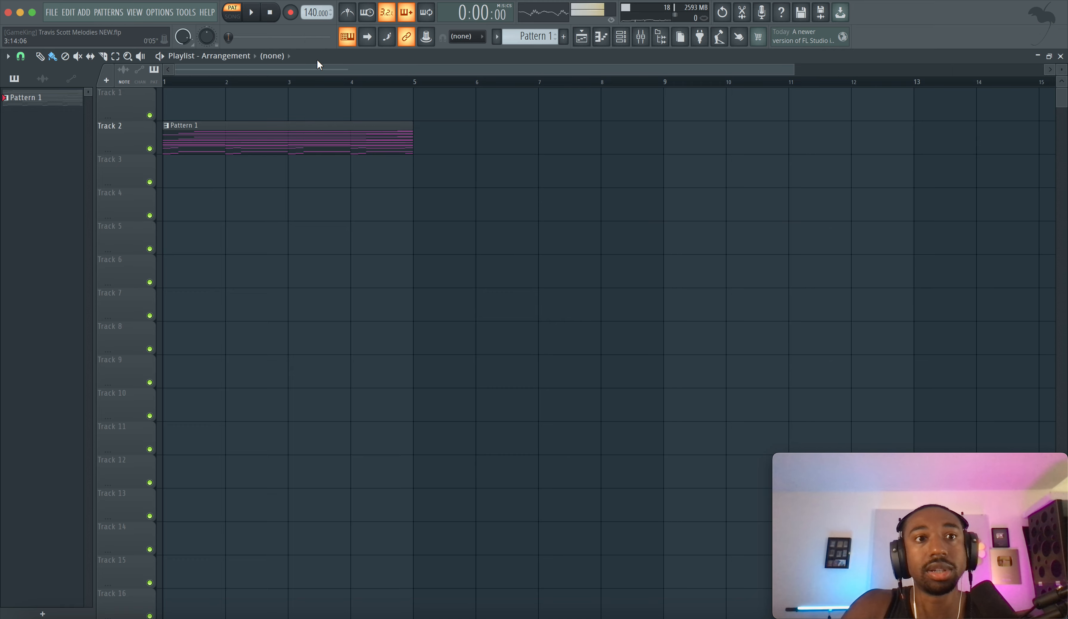
# Step: Play the arrangement in song mode and examine Pattern 1's Pigments notes in the piano roll, then stop playback
pyautogui.click(232, 15)
pyautogui.press('space')
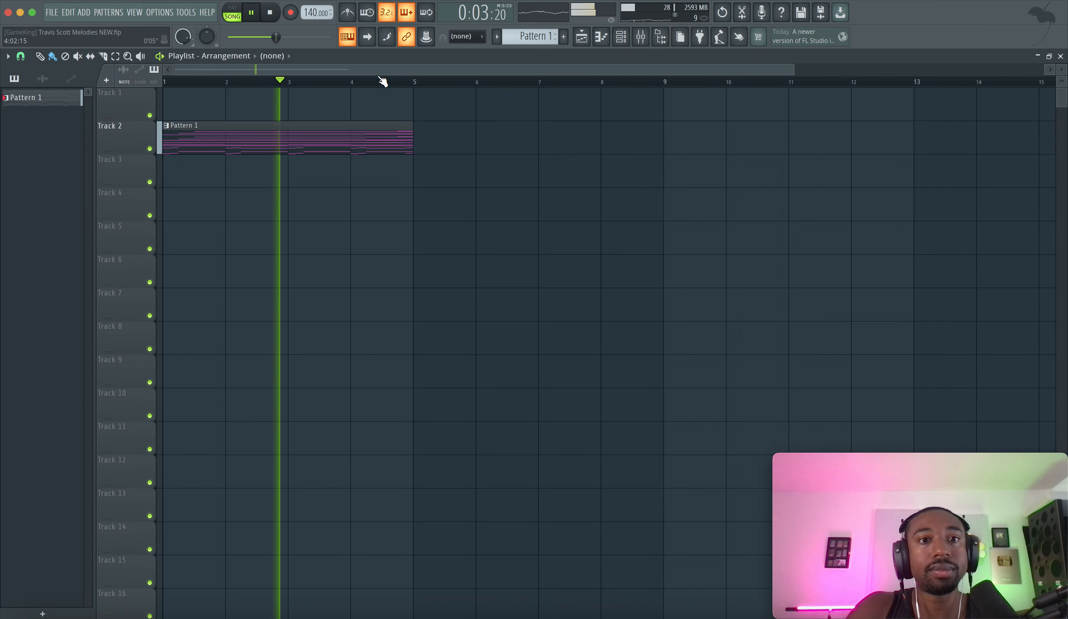
pyautogui.doubleClick(371, 134)
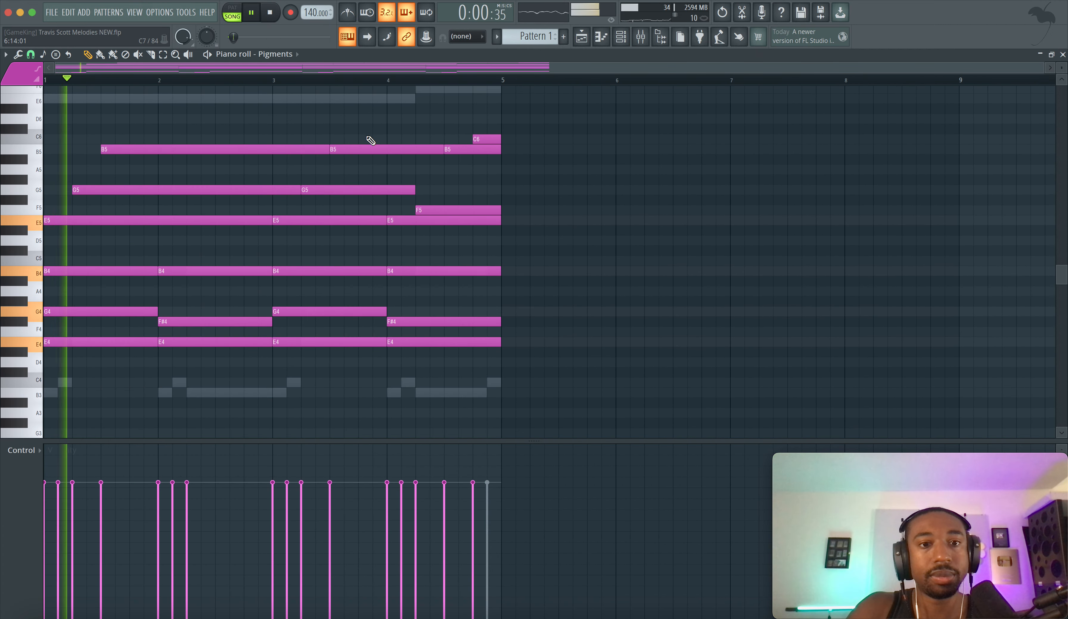
pyautogui.scroll(-1, 544, 216)
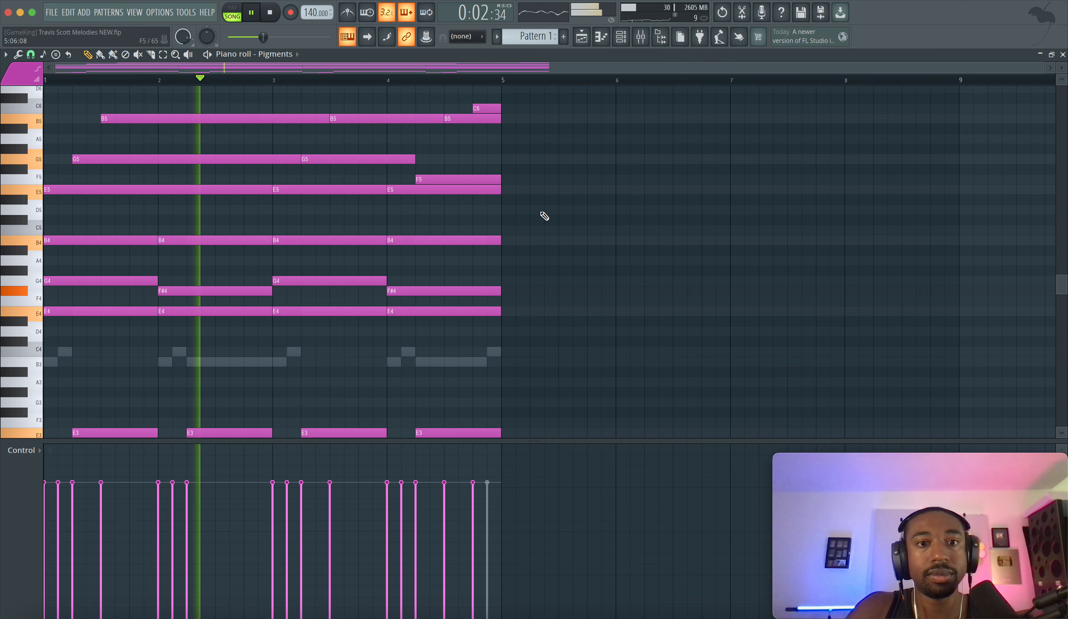
pyautogui.moveTo(1062, 67); pyautogui.dragTo(1062, 68)
pyautogui.scroll(-3, 776, 199)
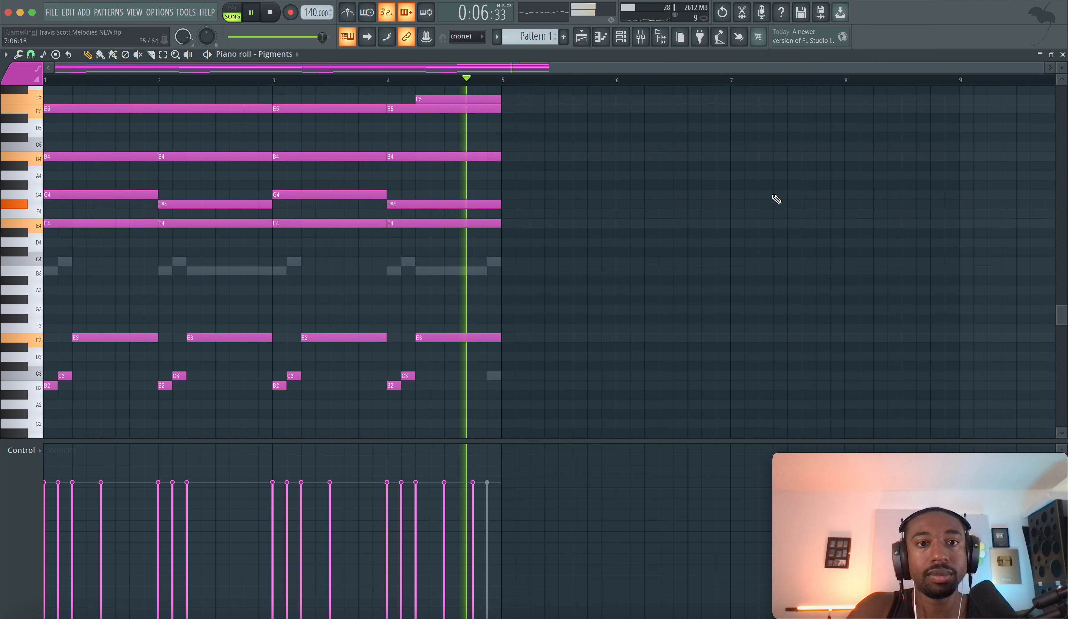
pyautogui.scroll(6, 776, 199)
pyautogui.press('space')
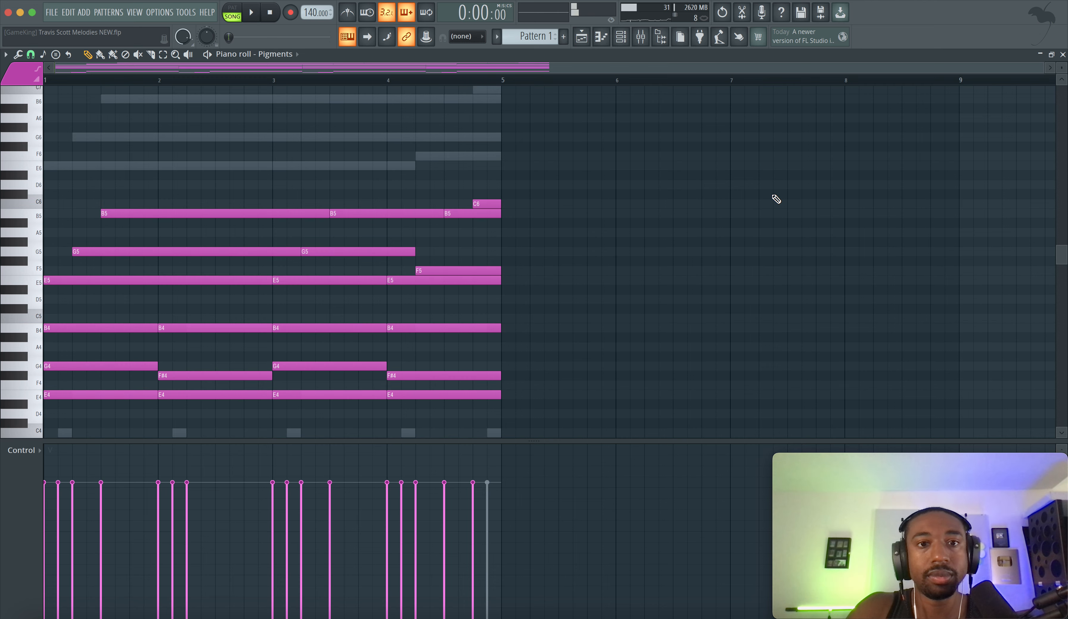
# Step: Add an empty Pattern 2, set playback to pattern mode, and bring up its channel rack
pyautogui.click(621, 37)
pyautogui.scroll(-1, 532, 37)
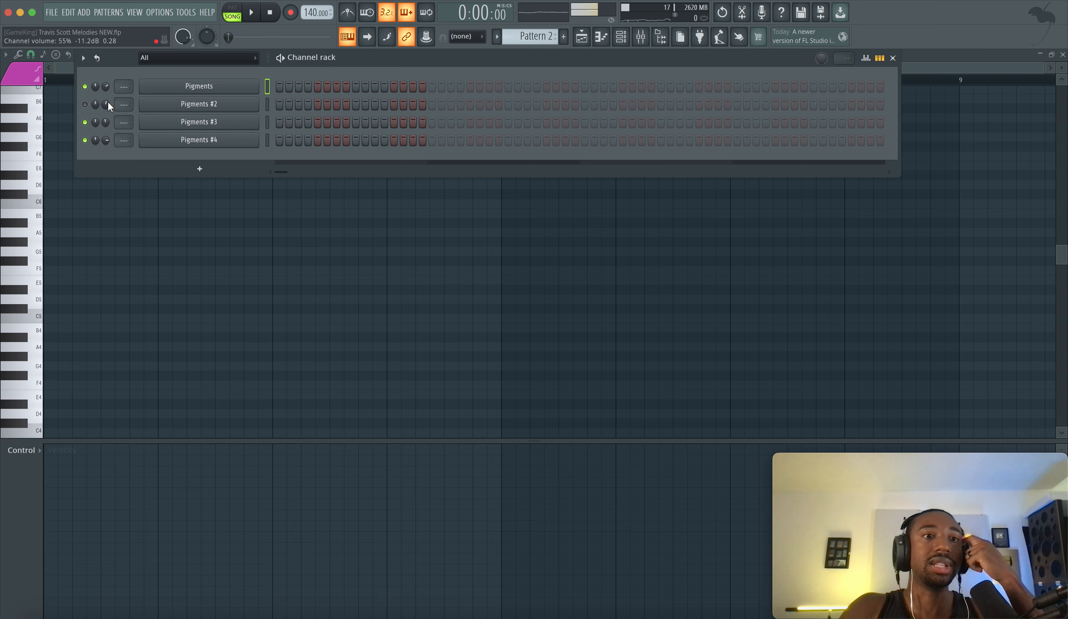
pyautogui.click(242, 12)
pyautogui.click(582, 37)
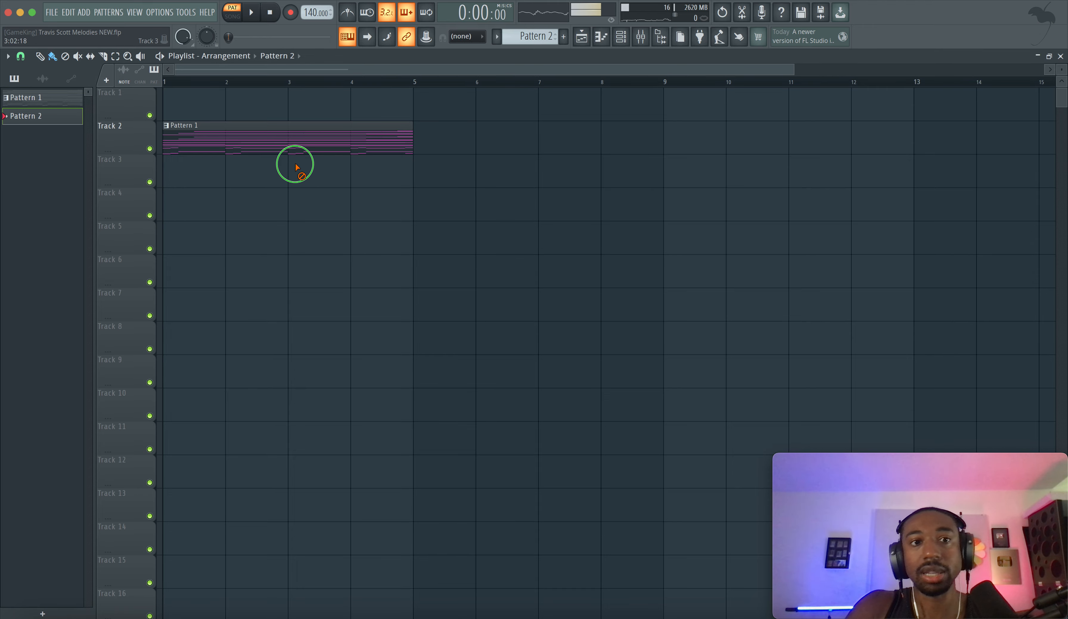
pyautogui.rightClick(295, 149)
pyautogui.click(620, 38)
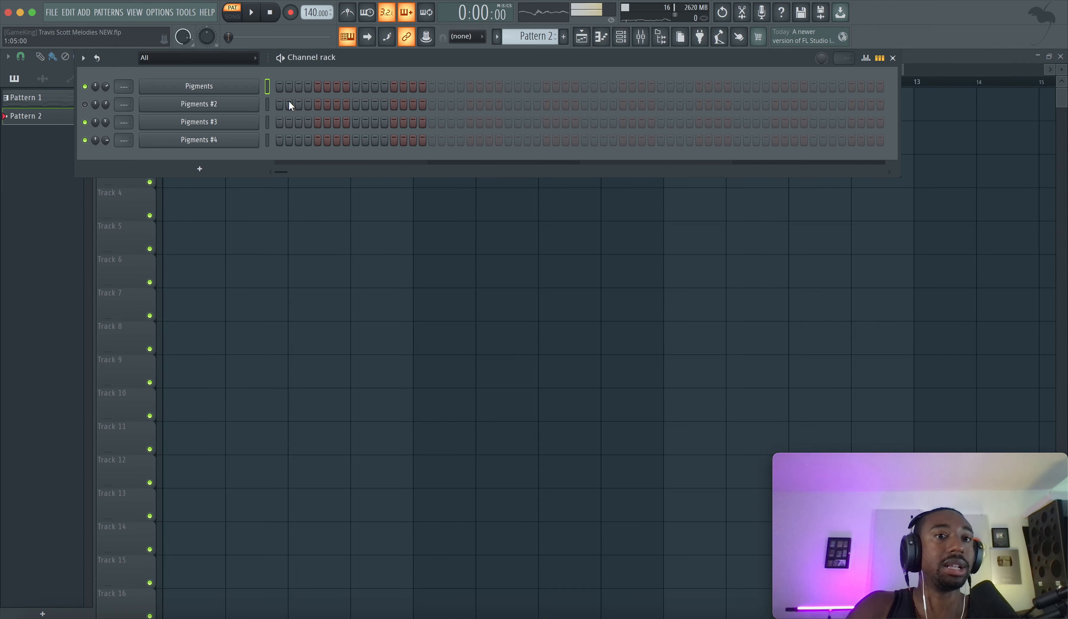
# Step: Open the piano roll of the first Pigments channel for Pattern 2
pyautogui.rightClick(250, 87)
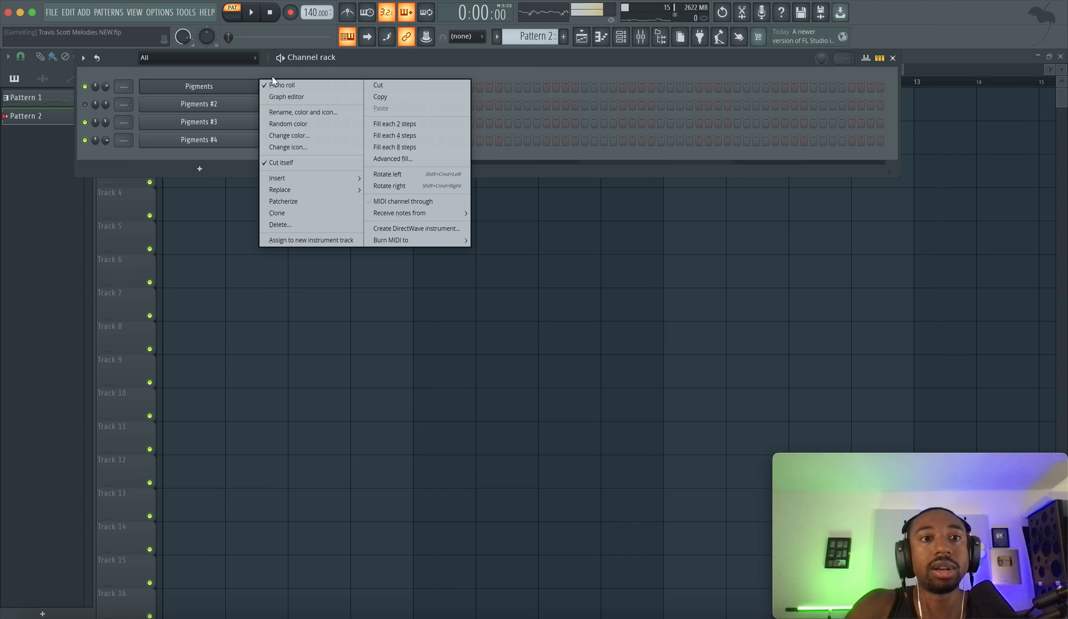
pyautogui.click(245, 73)
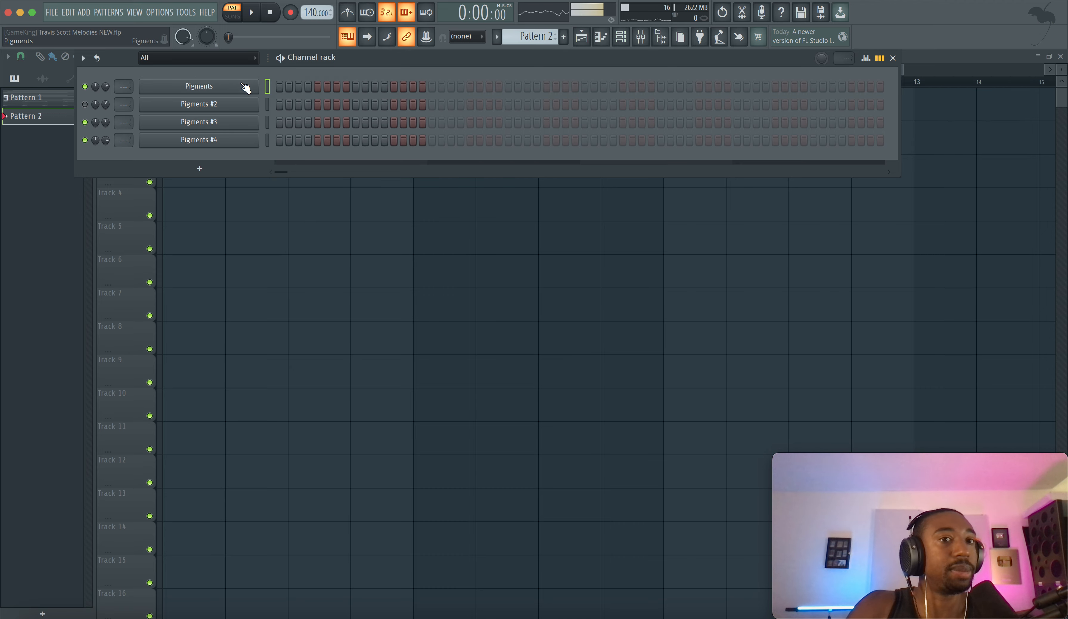
pyautogui.rightClick(245, 86)
pyautogui.click(272, 86)
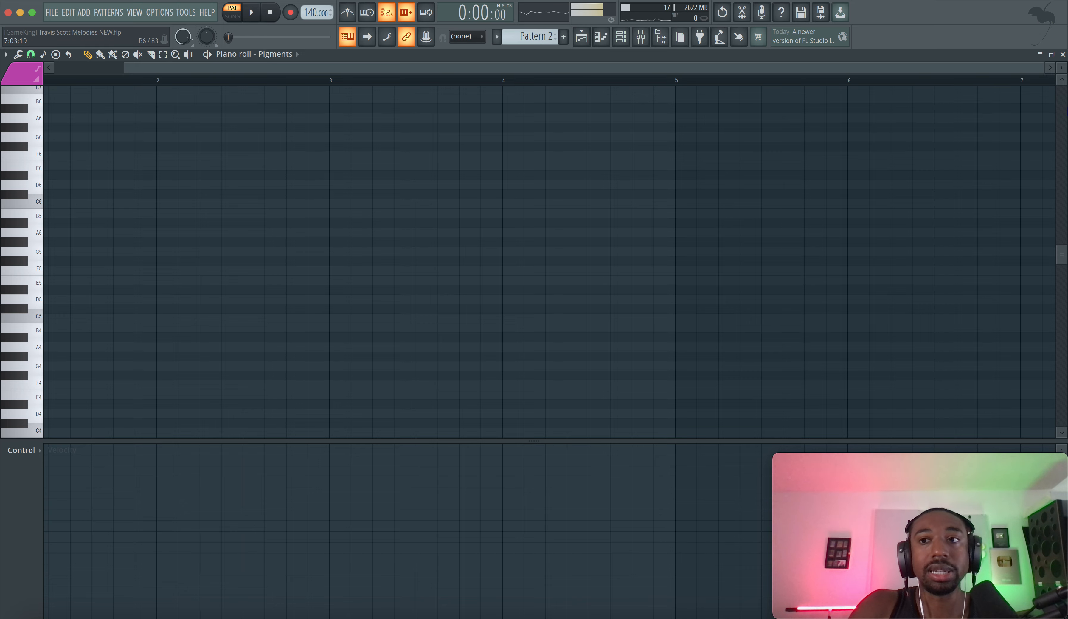
# Step: Draw a D5 note one bar long at the start of bar 1
pyautogui.moveTo(1062, 68); pyautogui.dragTo(1061, 63)
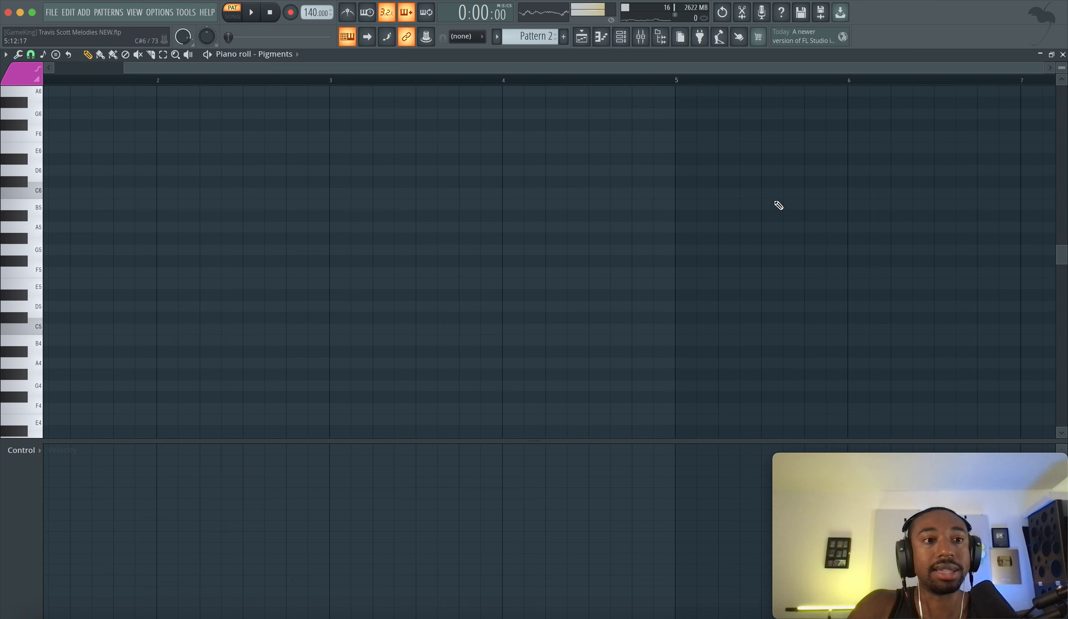
pyautogui.hscroll(-3, 775, 201)
pyautogui.scroll(-2, 775, 200)
pyautogui.moveTo(91, 272)
pyautogui.mouseDown()
pyautogui.moveTo(16, 274)
pyautogui.moveTo(217, 272)
pyautogui.mouseUp()
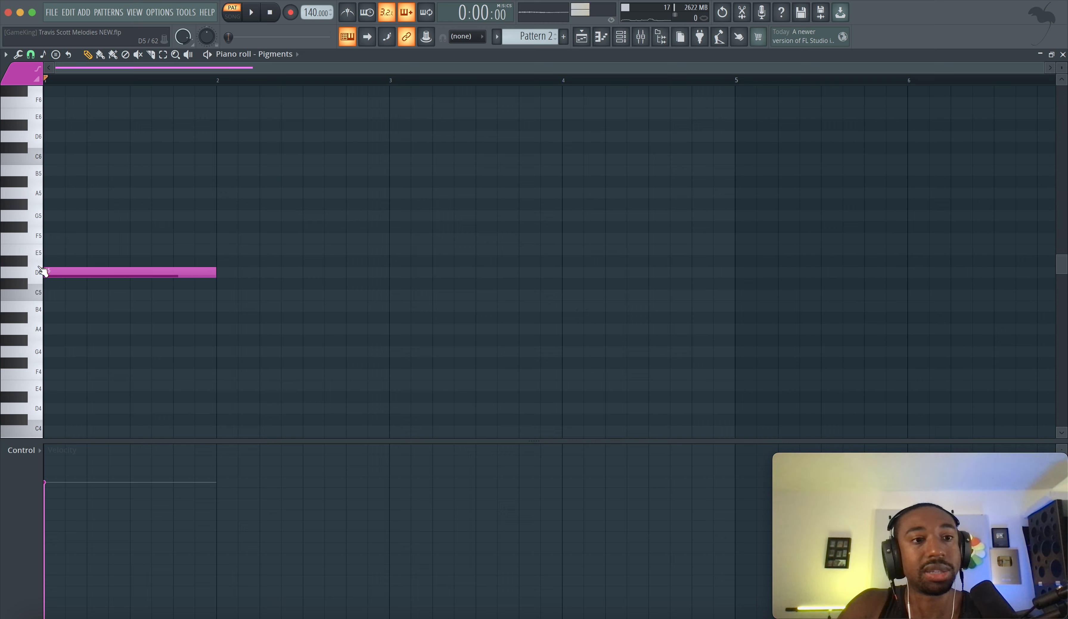
# Step: Audition the D5 root note on the piano roll keyboard and locate the chord tones above it
pyautogui.click(45, 276)
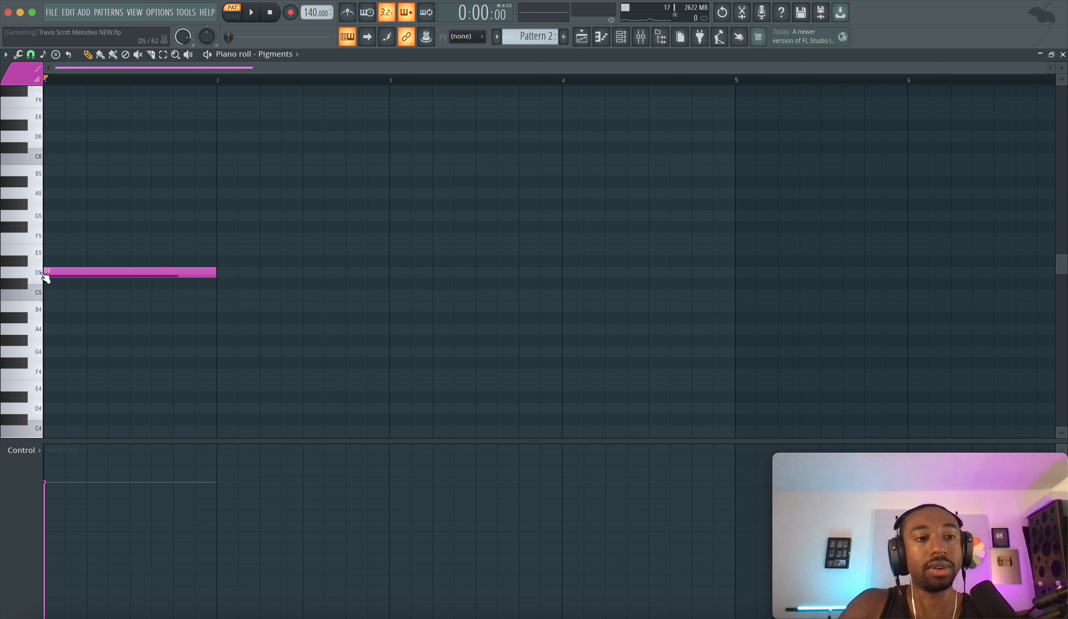
pyautogui.click(44, 275)
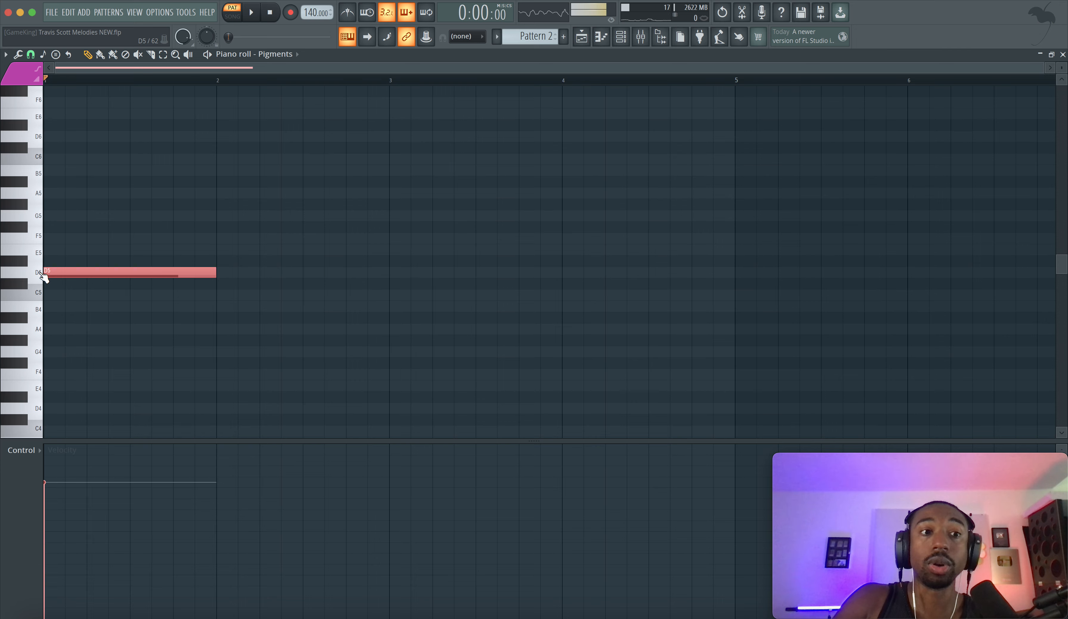
pyautogui.keyDown('super'); pyautogui.click(74, 313); pyautogui.keyUp('super')
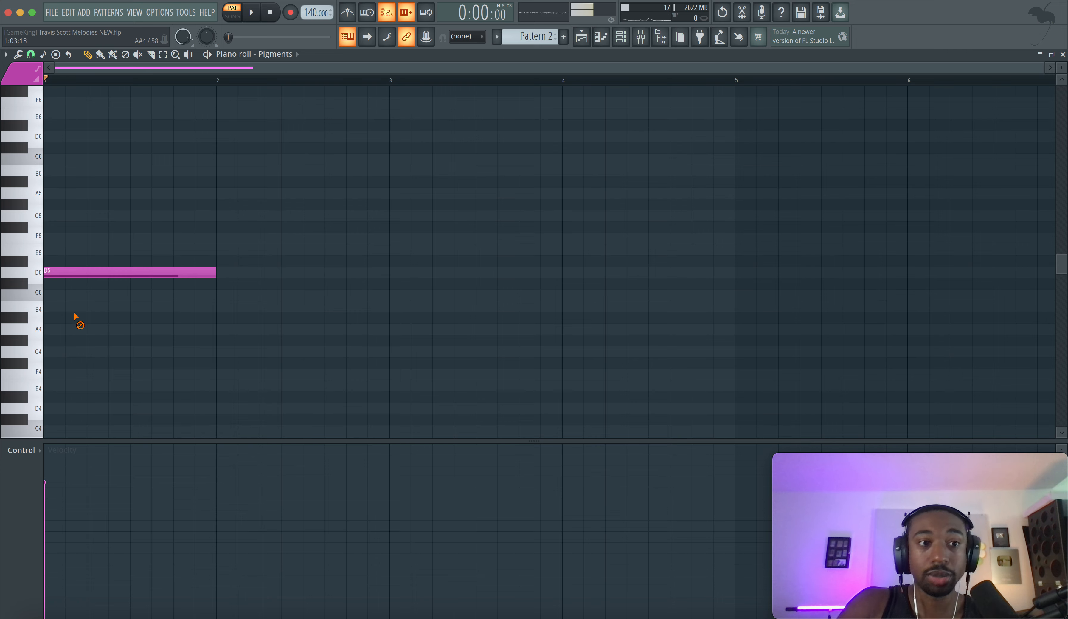
pyautogui.click(32, 277)
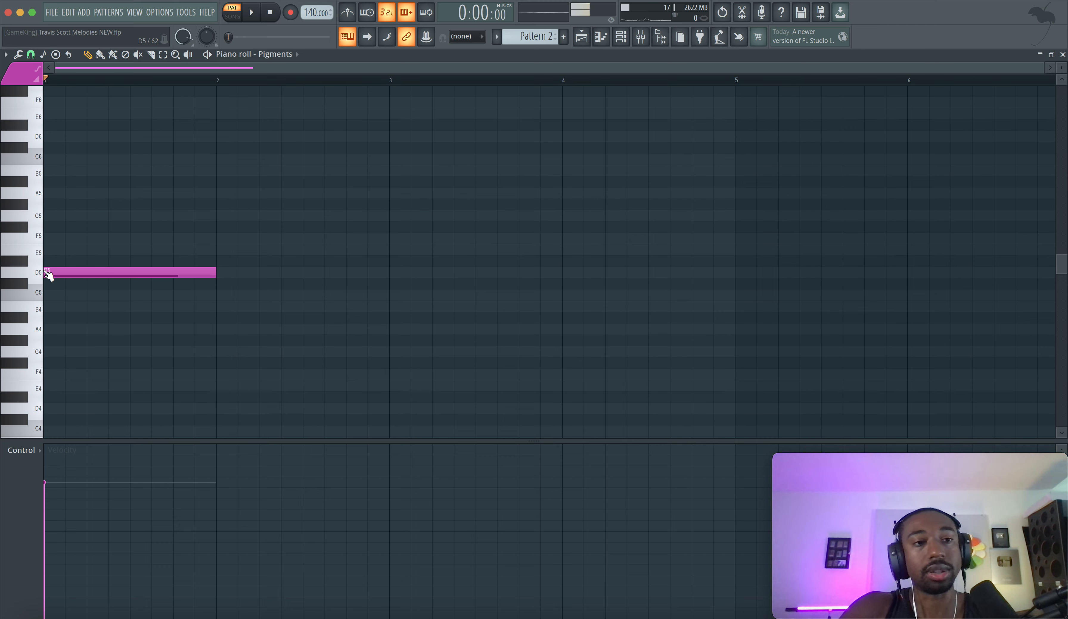
pyautogui.moveTo(47, 262); pyautogui.dragTo(44, 269)
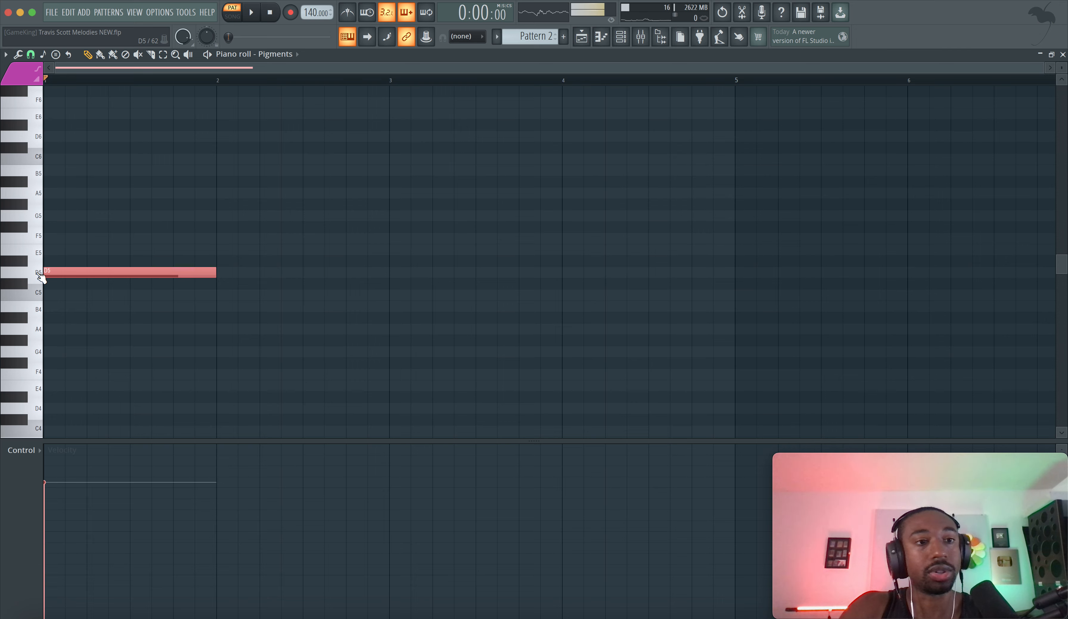
pyautogui.click(38, 275)
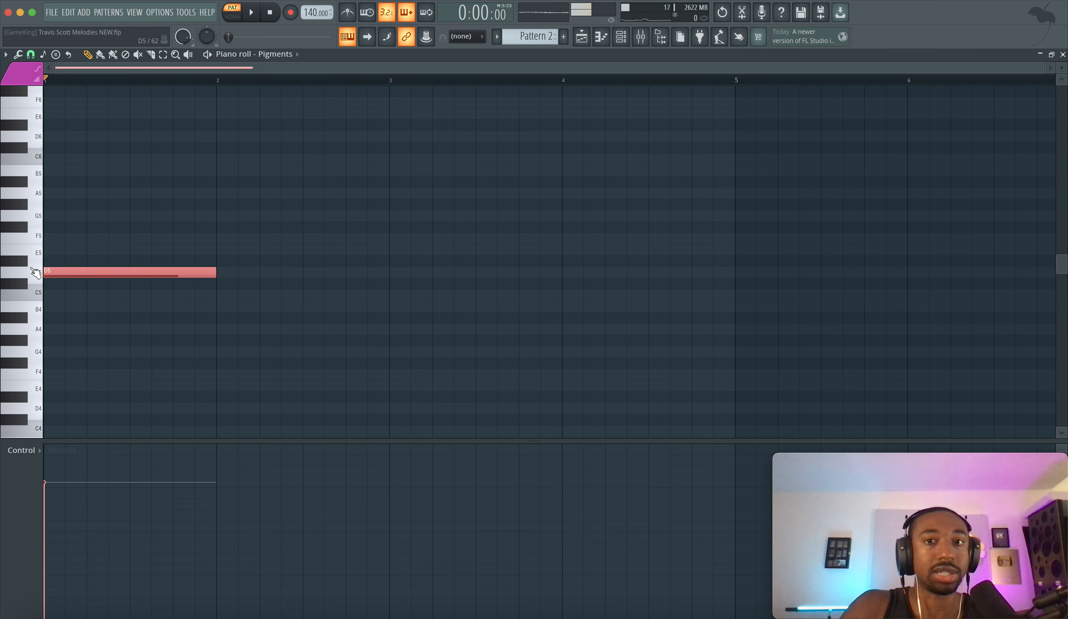
pyautogui.click(36, 273)
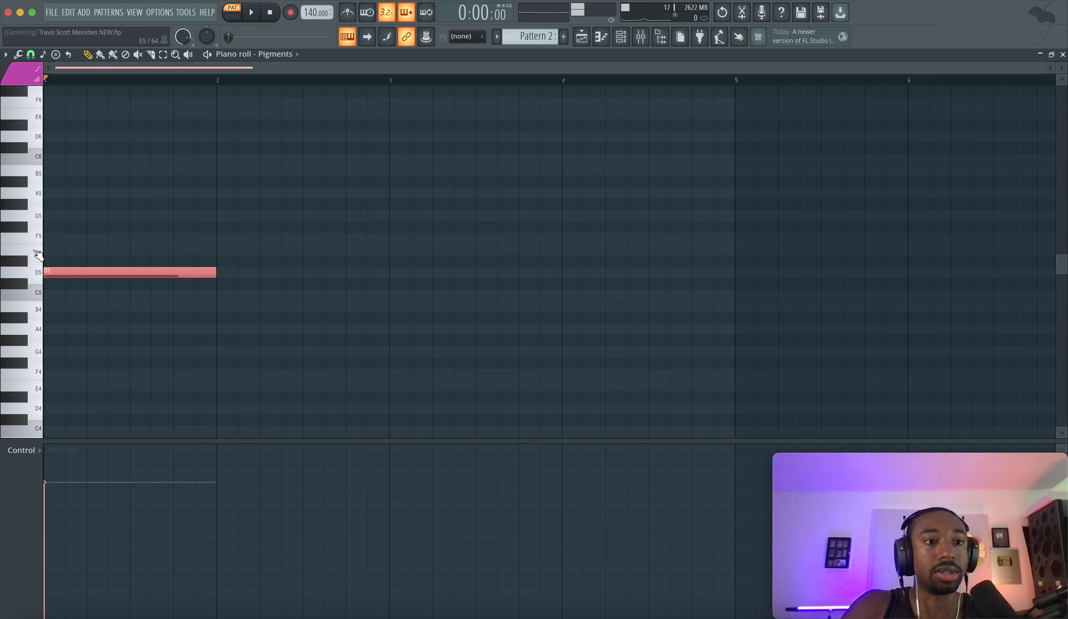
# Step: Add one-bar F5 and A5 notes above the D5 to form a D minor chord, and play it back
pyautogui.click(58, 242)
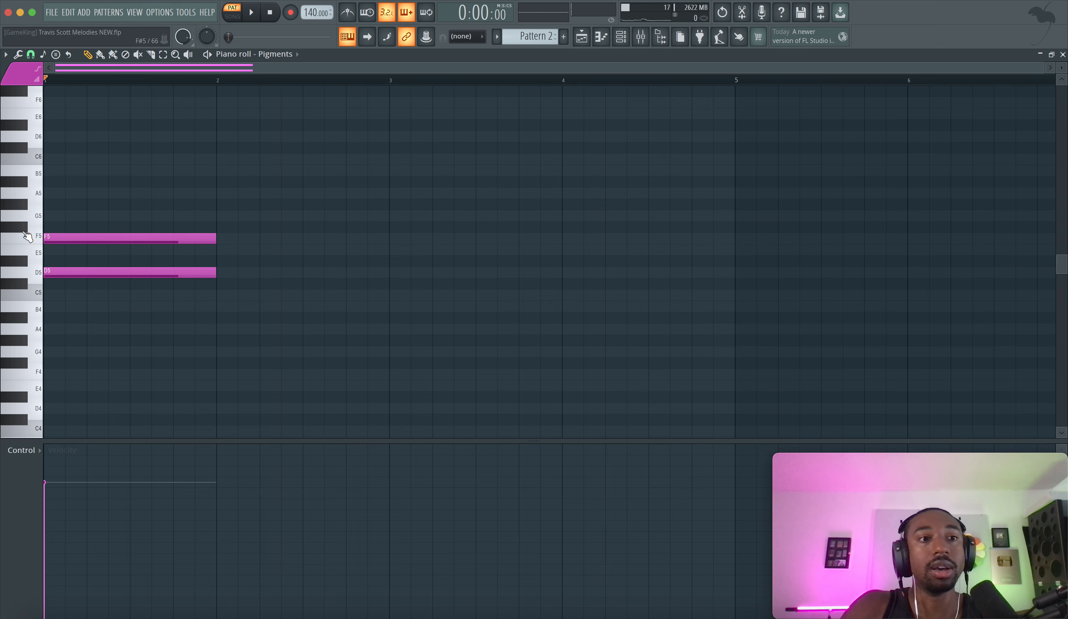
pyautogui.click(55, 194)
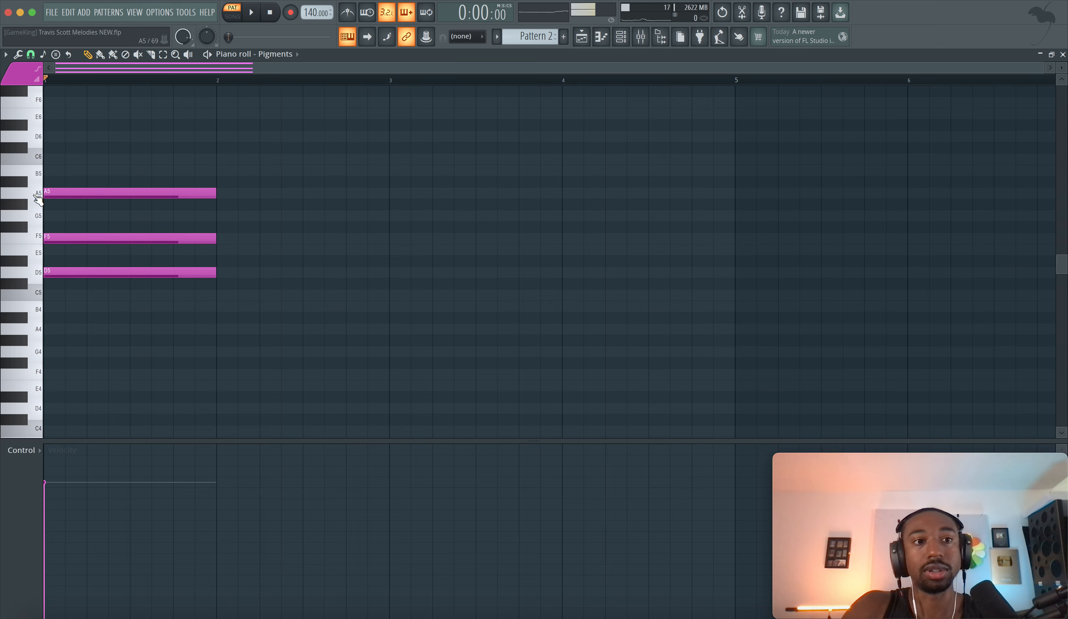
pyautogui.click(258, 22)
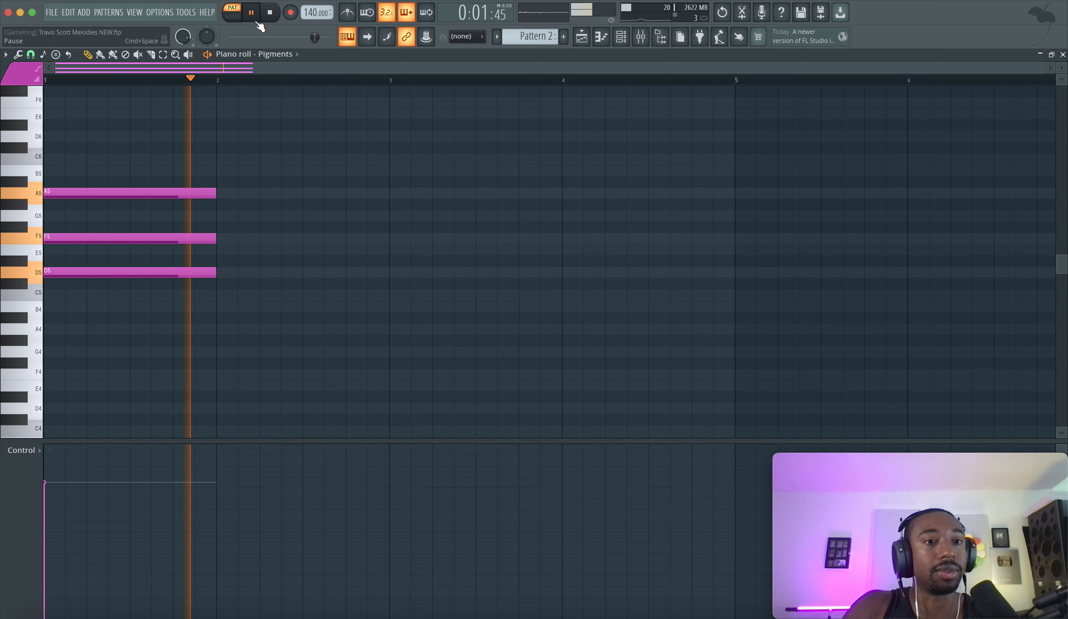
pyautogui.press('space')
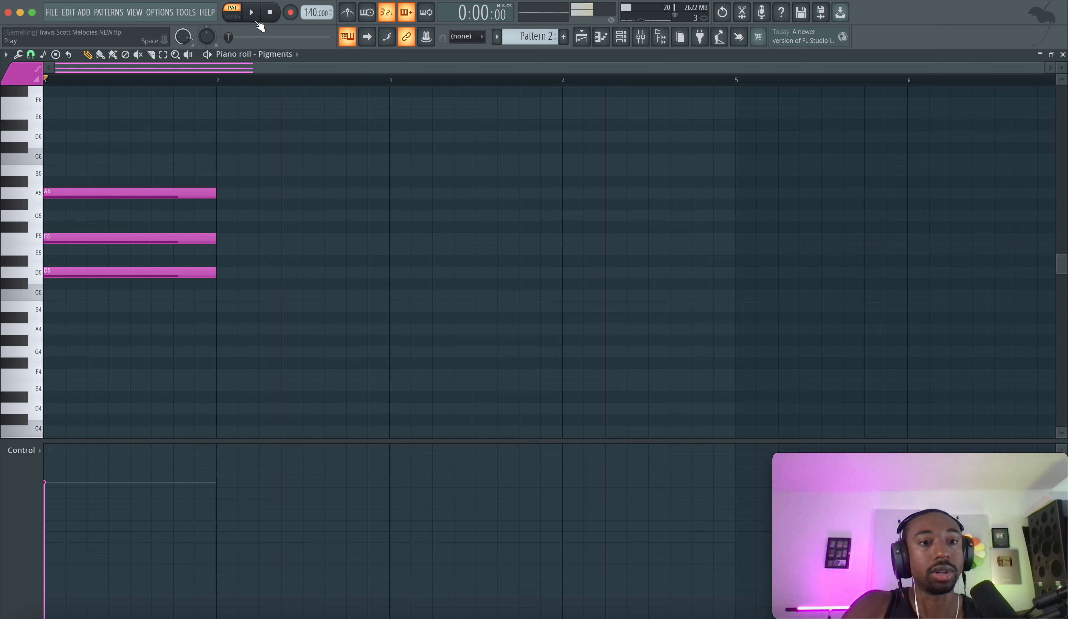
# Step: Audition the D minor chord's tones from D5 up to A5 on the piano roll keyboard
pyautogui.click(41, 274)
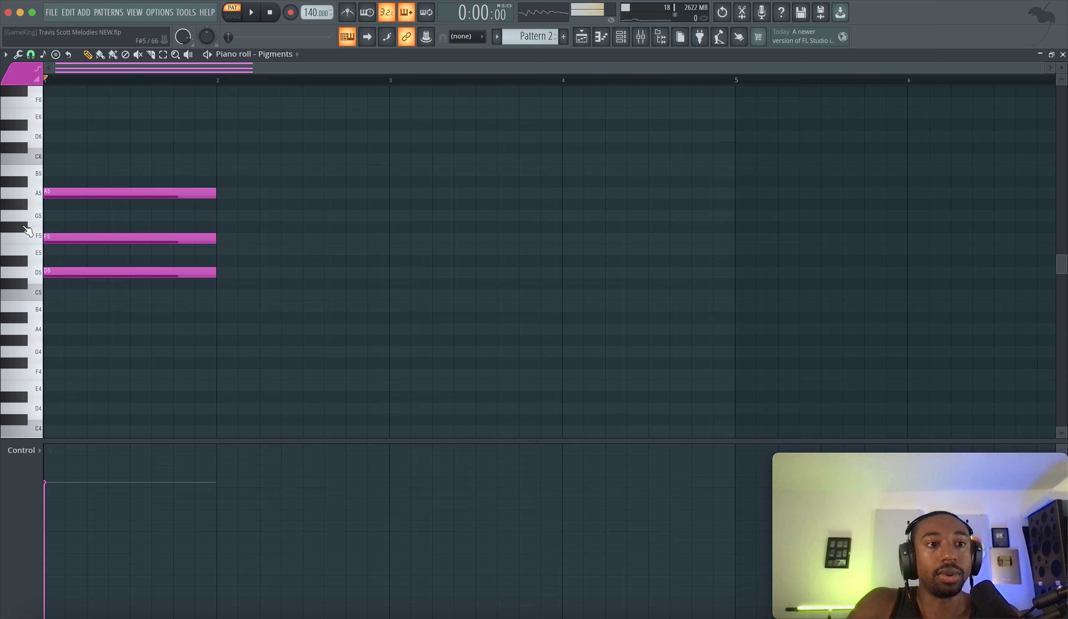
pyautogui.click(37, 193)
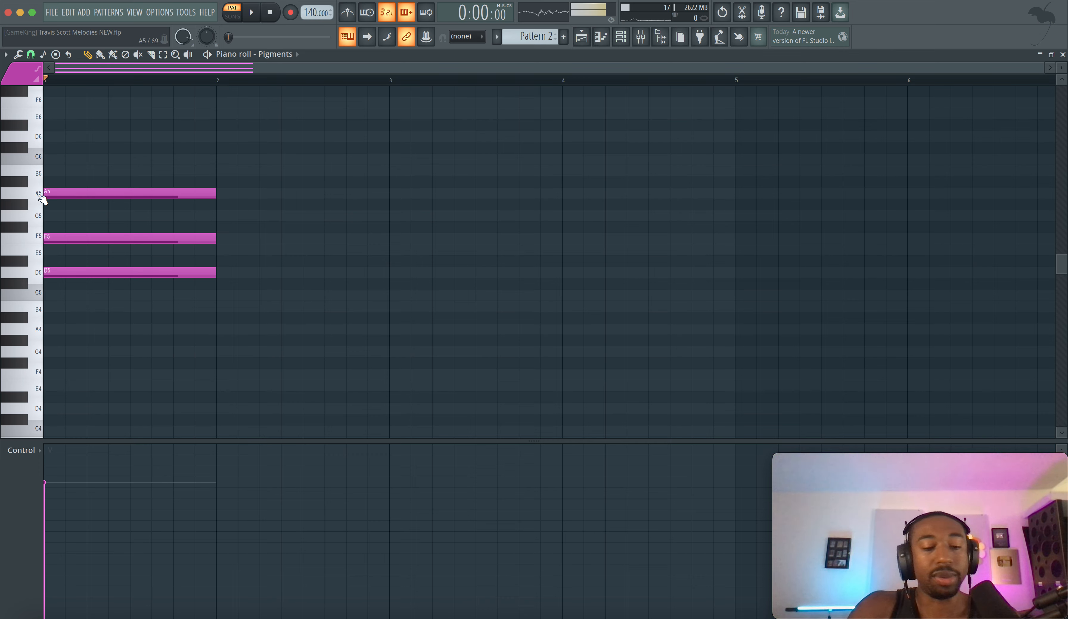
pyautogui.moveTo(67, 176); pyautogui.dragTo(48, 373)
pyautogui.rightClick(85, 343)
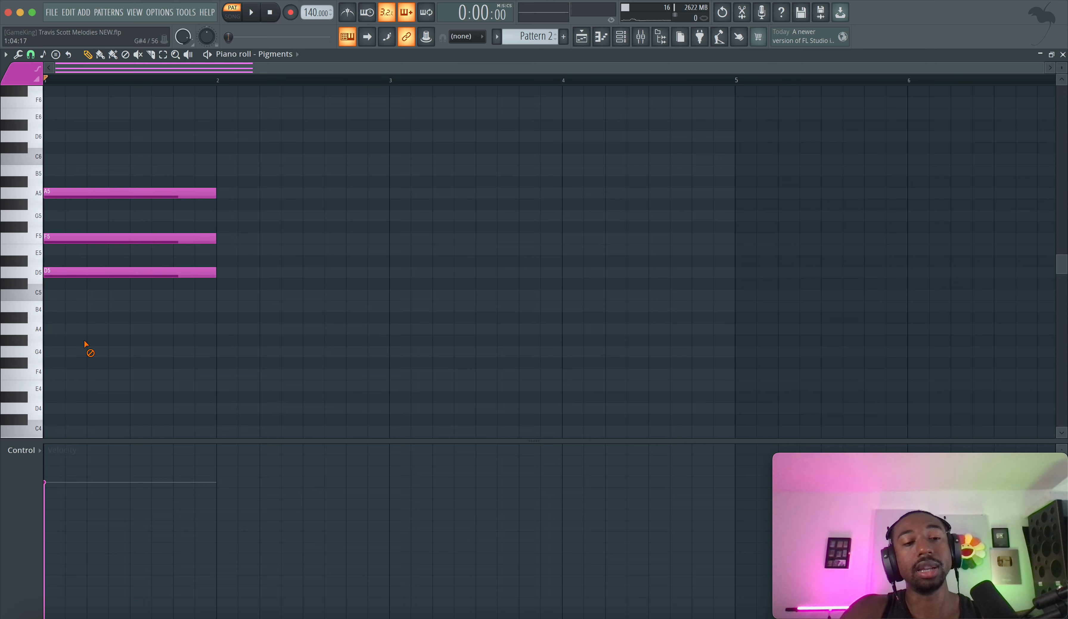
# Step: Duplicate the D minor chord into bar 2 and lower the copy's middle note one semitone to E5
pyautogui.moveTo(174, 346); pyautogui.dragTo(61, 97)
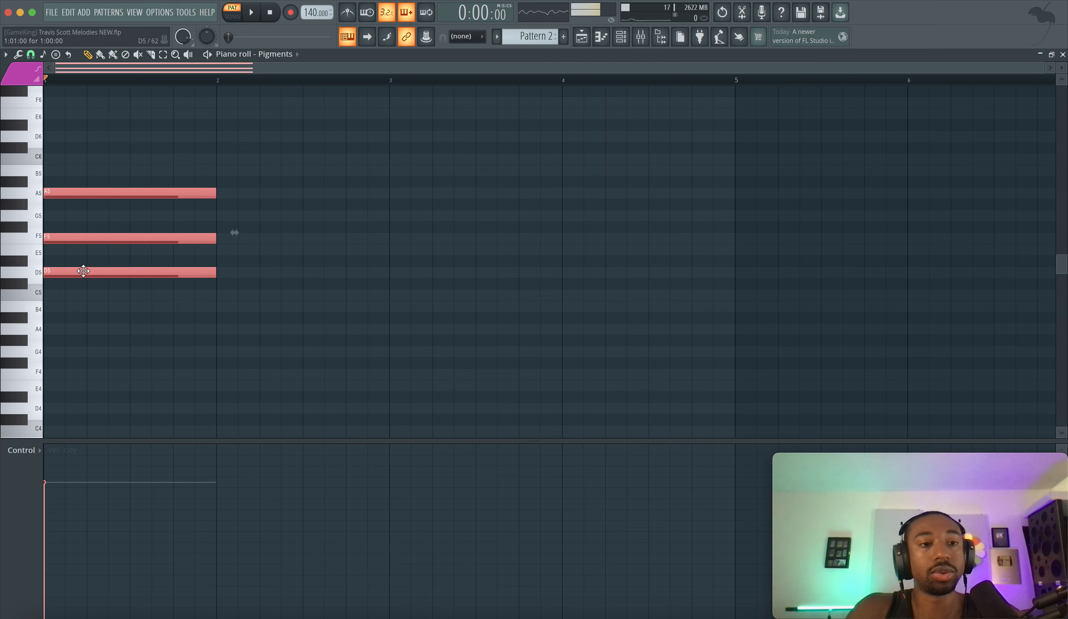
pyautogui.moveTo(66, 270); pyautogui.dragTo(238, 270)
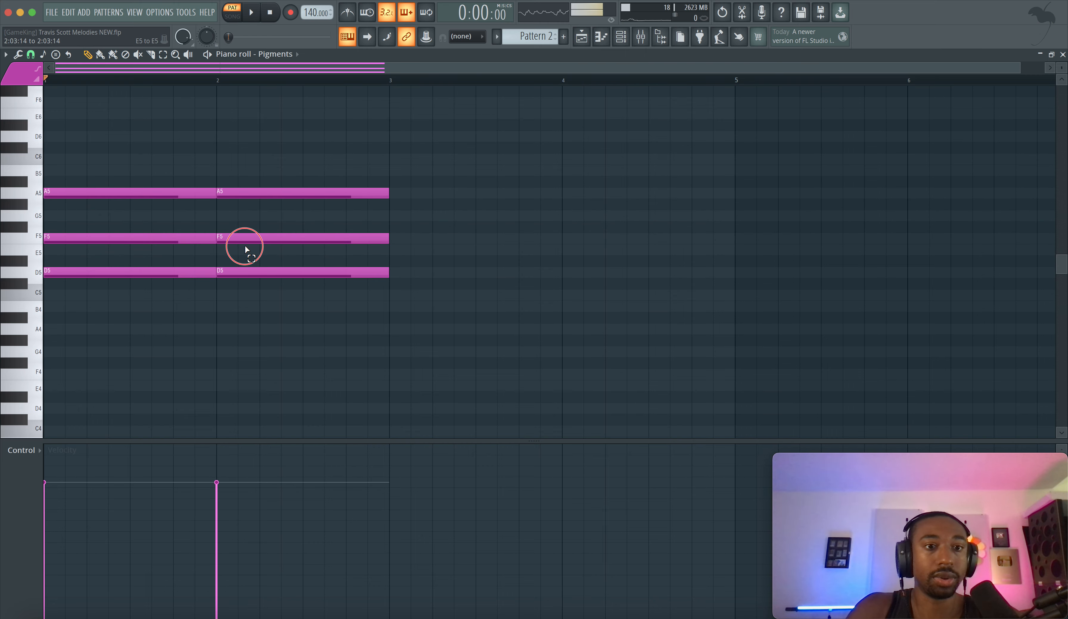
pyautogui.click(246, 242)
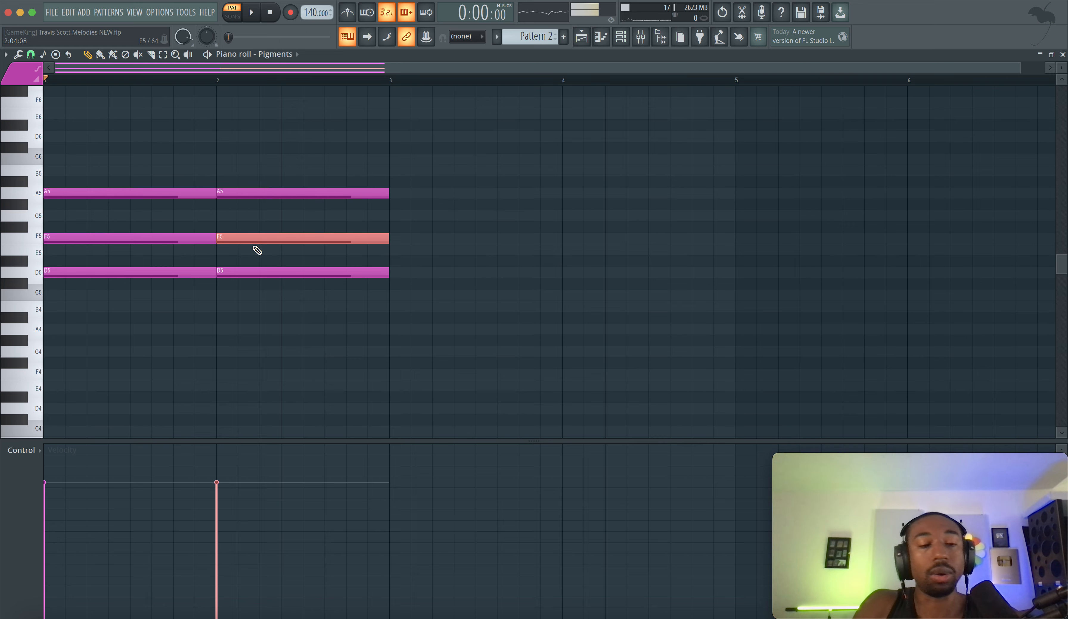
pyautogui.hotkey('shift', 'Down')
pyautogui.rightClick(264, 235)
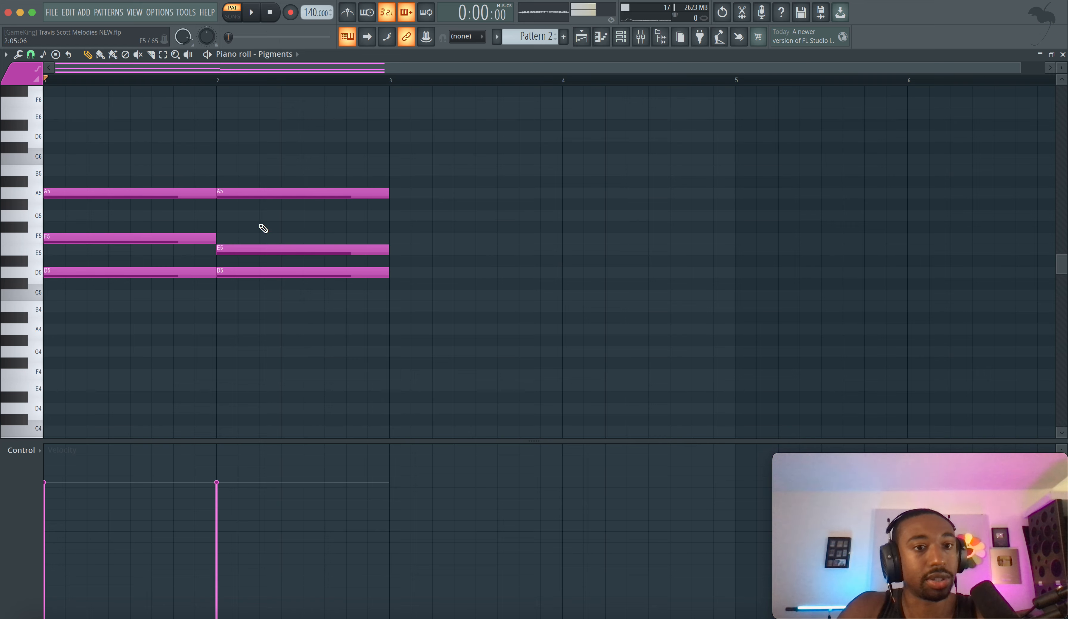
# Step: Review the bar 2 chord by picking out its D5, E5 and A5 notes one at a time
pyautogui.moveTo(255, 279); pyautogui.dragTo(254, 160)
pyautogui.rightClick(254, 161)
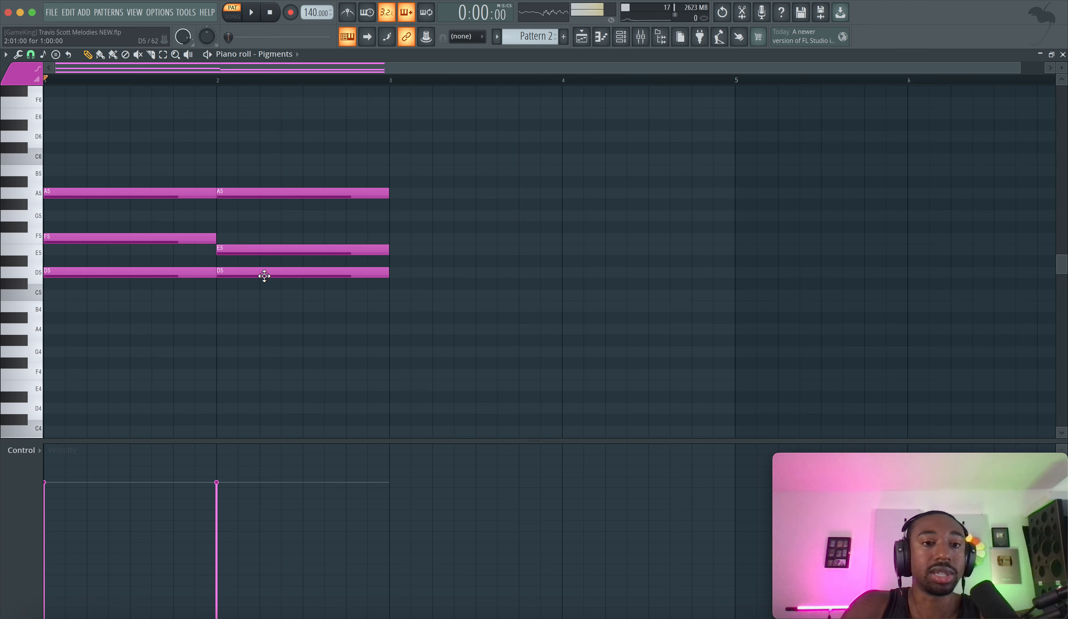
pyautogui.click(257, 270)
pyautogui.click(255, 249)
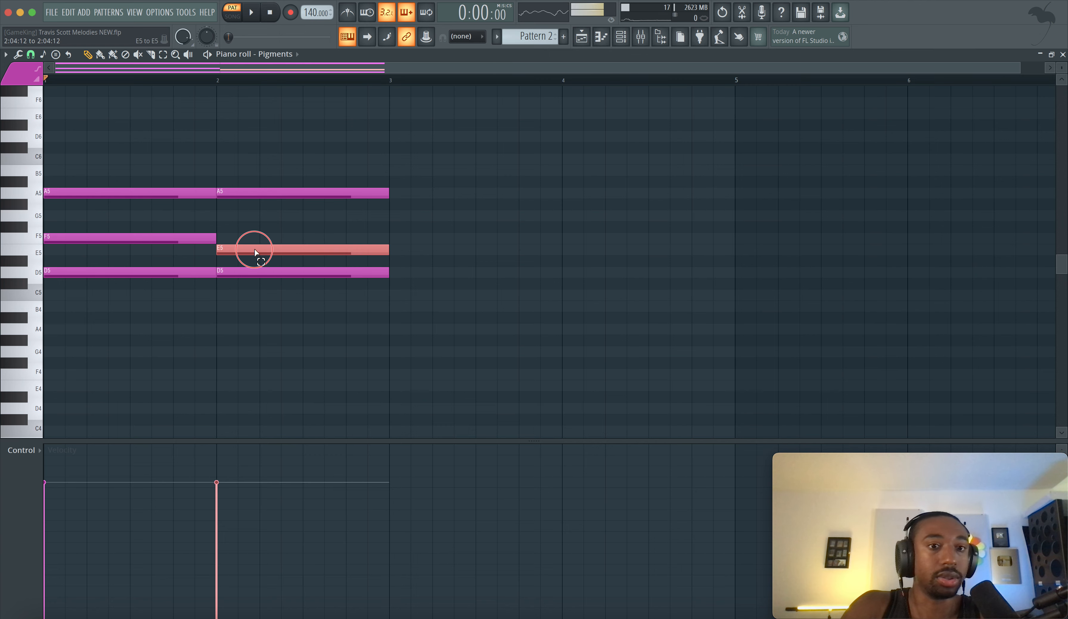
pyautogui.click(255, 194)
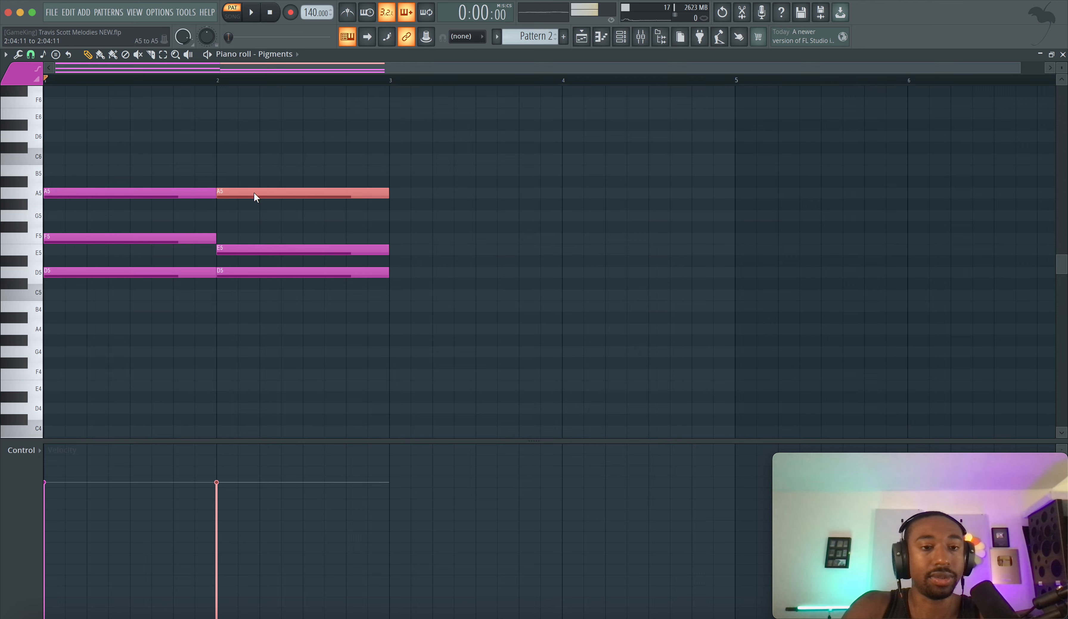
pyautogui.click(256, 272)
pyautogui.click(256, 250)
pyautogui.click(255, 193)
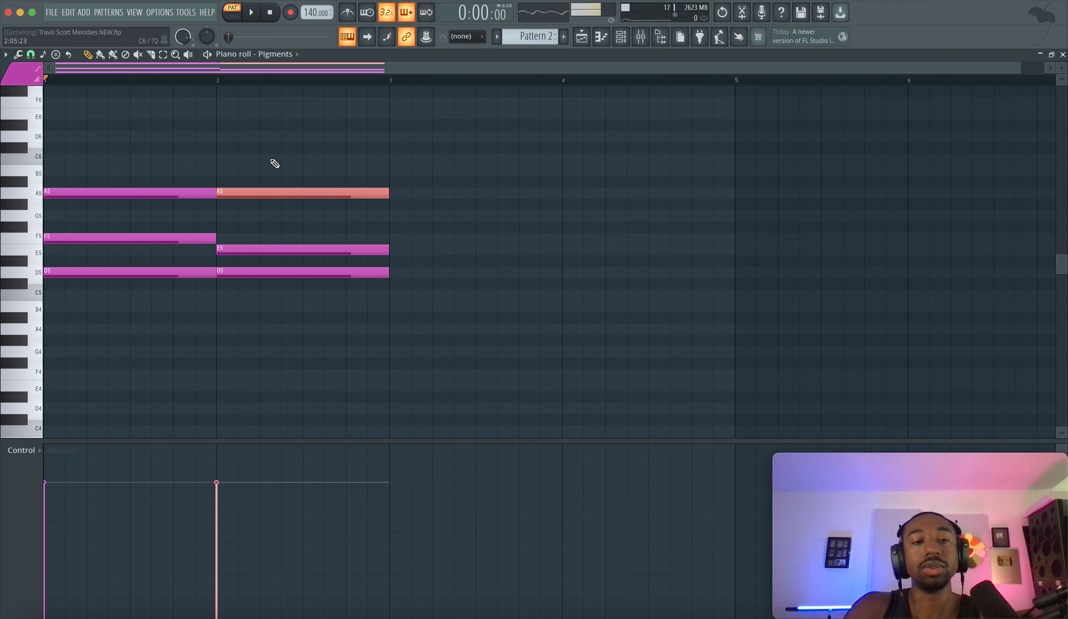
# Step: Play back the two-bar progression and compare its chords, picking out the bar 2 notes and the middle E5
pyautogui.press('space')
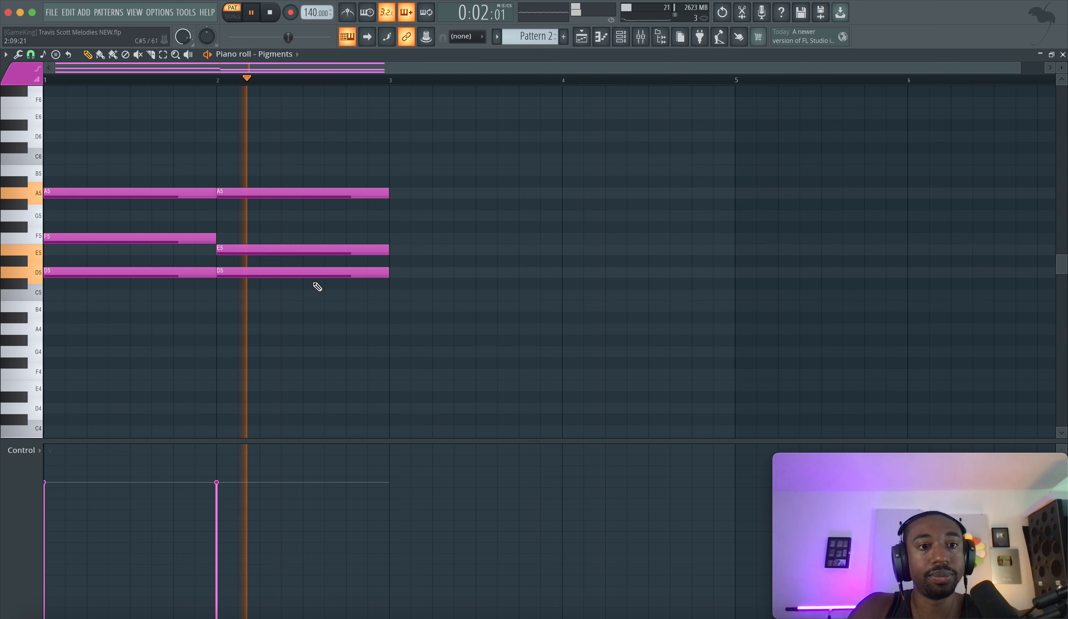
pyautogui.press('space')
pyautogui.click(232, 255)
pyautogui.moveTo(231, 254); pyautogui.dragTo(202, 238)
pyautogui.rightClick(247, 218)
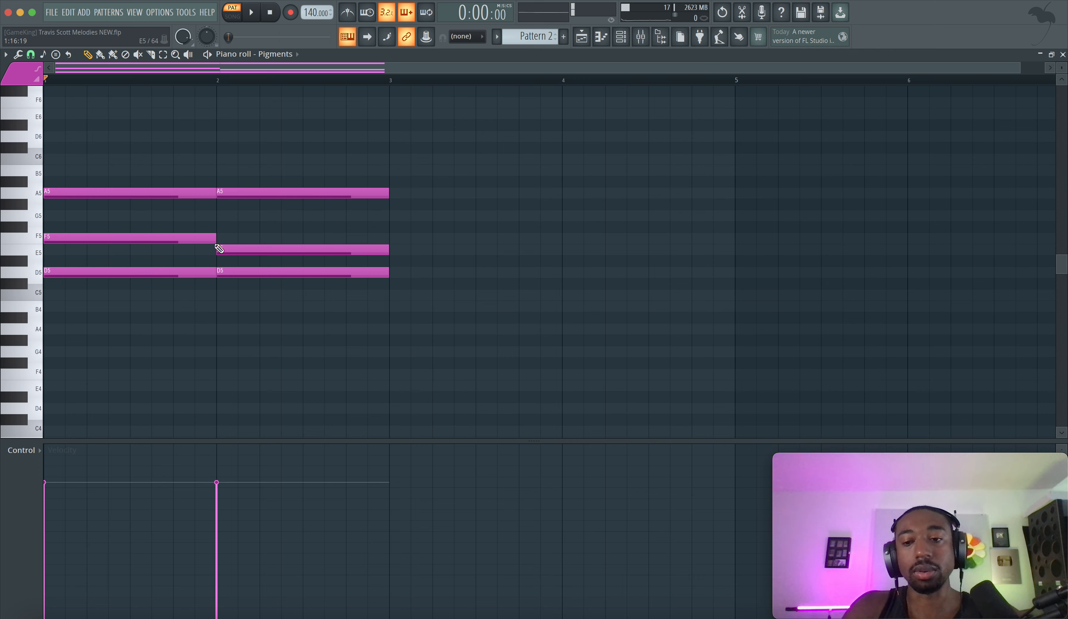
pyautogui.moveTo(303, 297); pyautogui.dragTo(70, 141)
pyautogui.moveTo(305, 132); pyautogui.dragTo(257, 299)
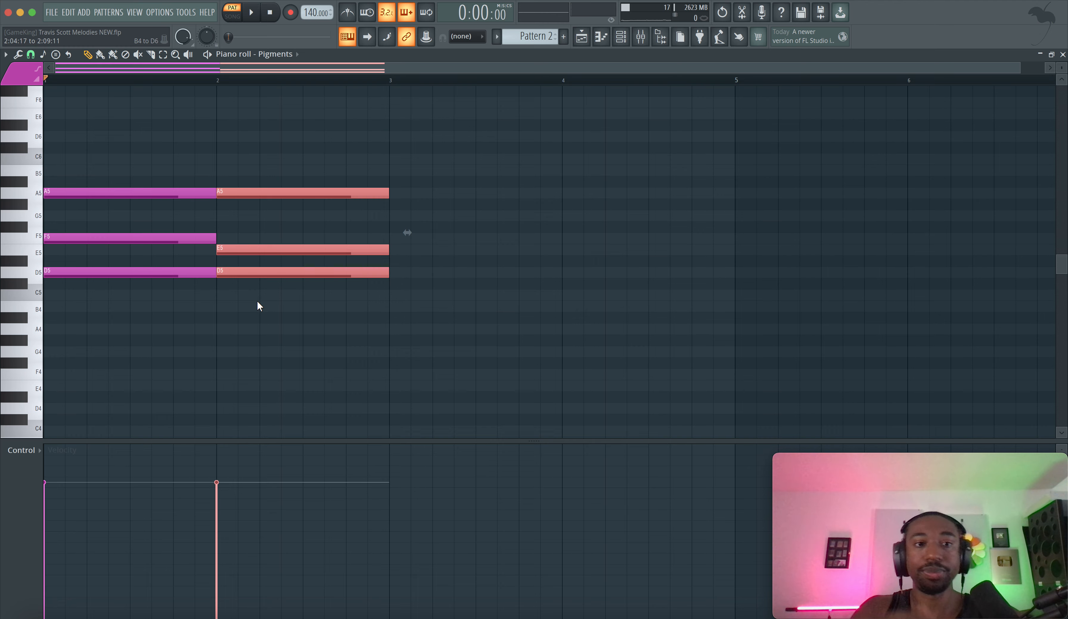
pyautogui.click(242, 248)
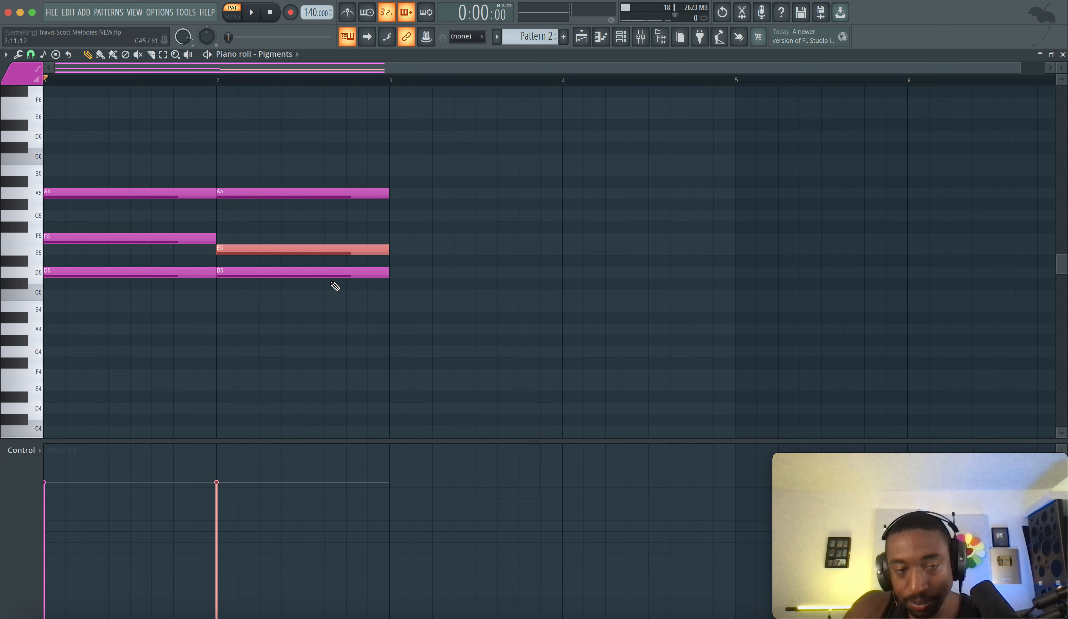
# Step: Duplicate the two-bar progression into bars 3 and 4 and move the bar 4 chord's middle note to G5
pyautogui.hotkey('ctrl', 'a')
pyautogui.moveTo(52, 271); pyautogui.dragTo(402, 268)
pyautogui.click(565, 250)
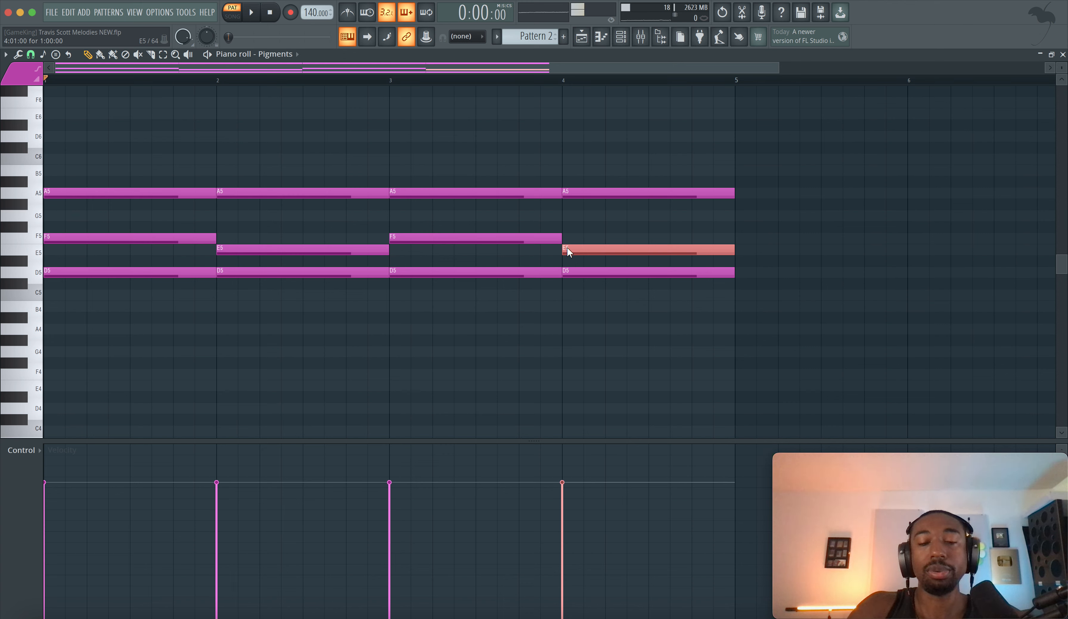
pyautogui.hotkey('shift', 'Down')
pyautogui.hotkey('shift', 'Down')
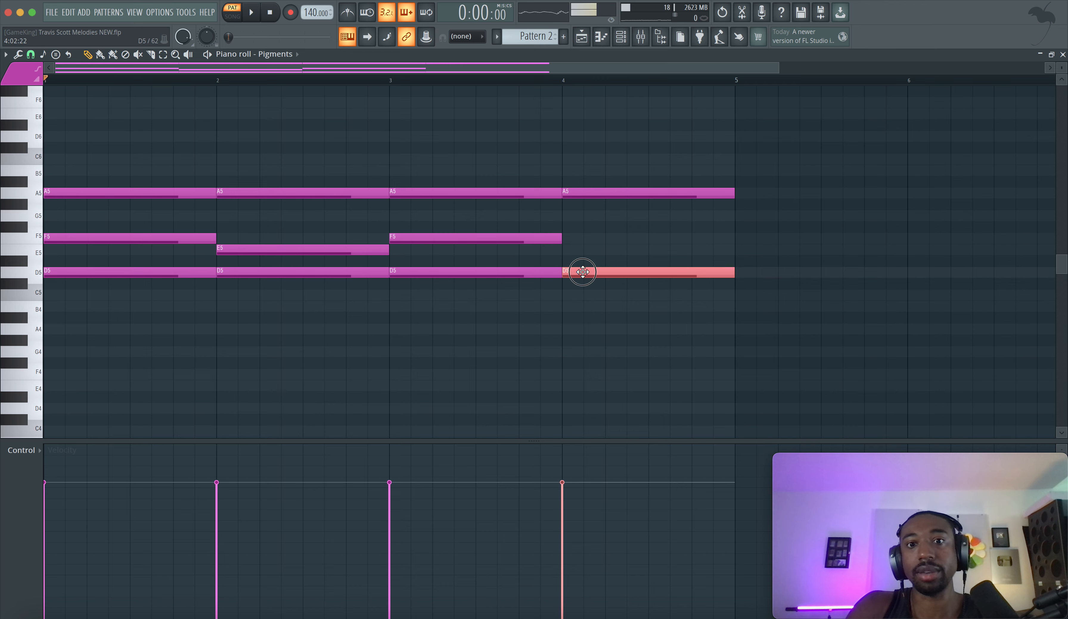
pyautogui.moveTo(582, 272); pyautogui.dragTo(583, 212)
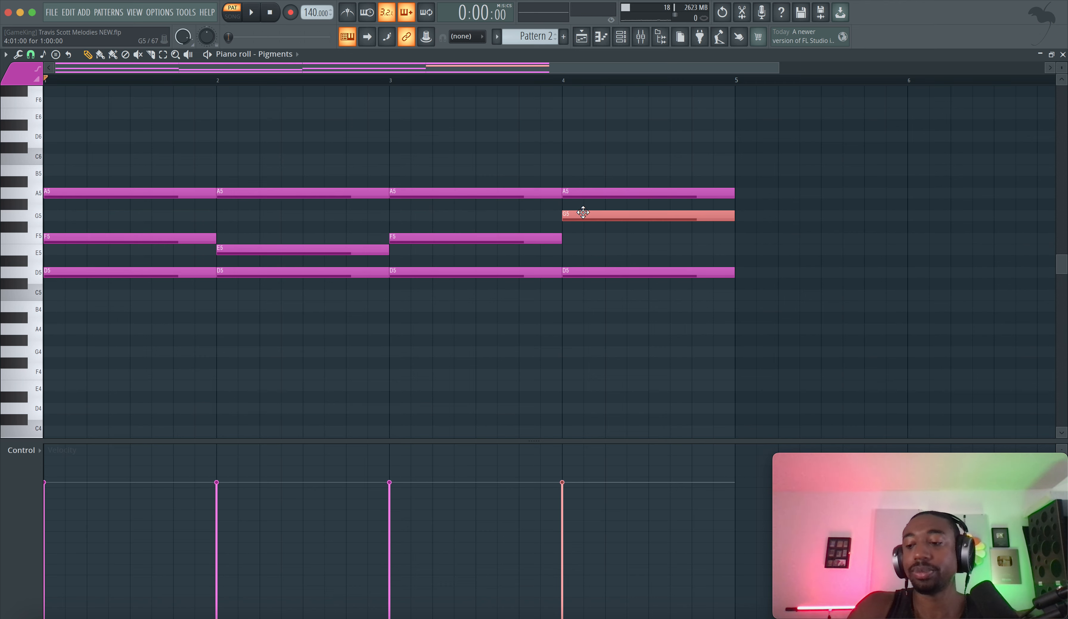
# Step: Review the bar 4 chord by picking out its D5, A5 and G5 notes, and play back the four-bar progression
pyautogui.click(589, 271)
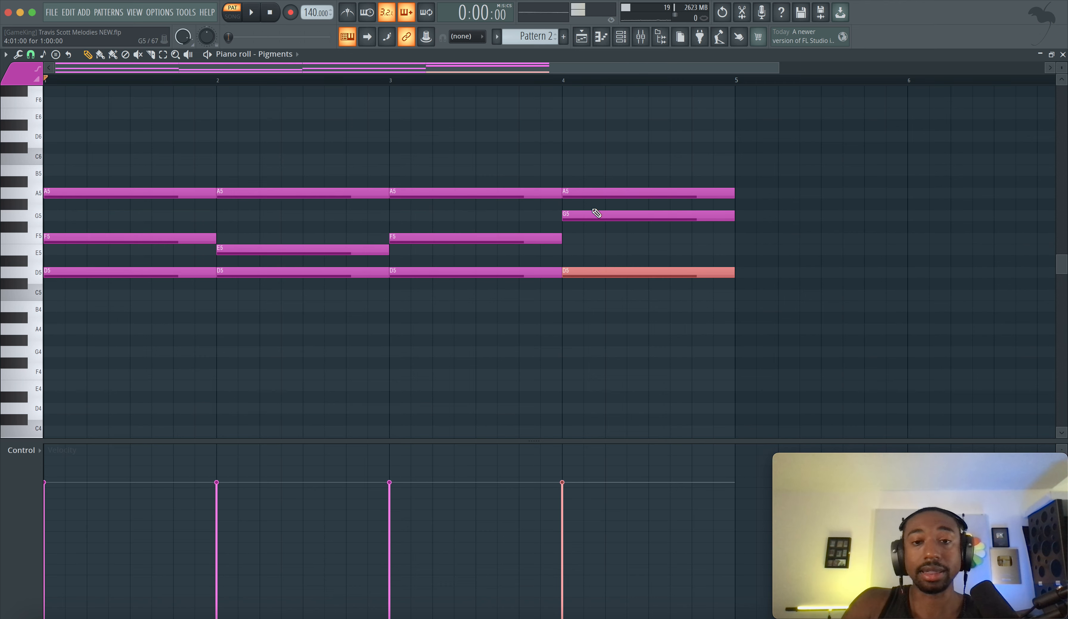
pyautogui.keyDown('shift'); pyautogui.click(592, 192); pyautogui.keyUp('shift')
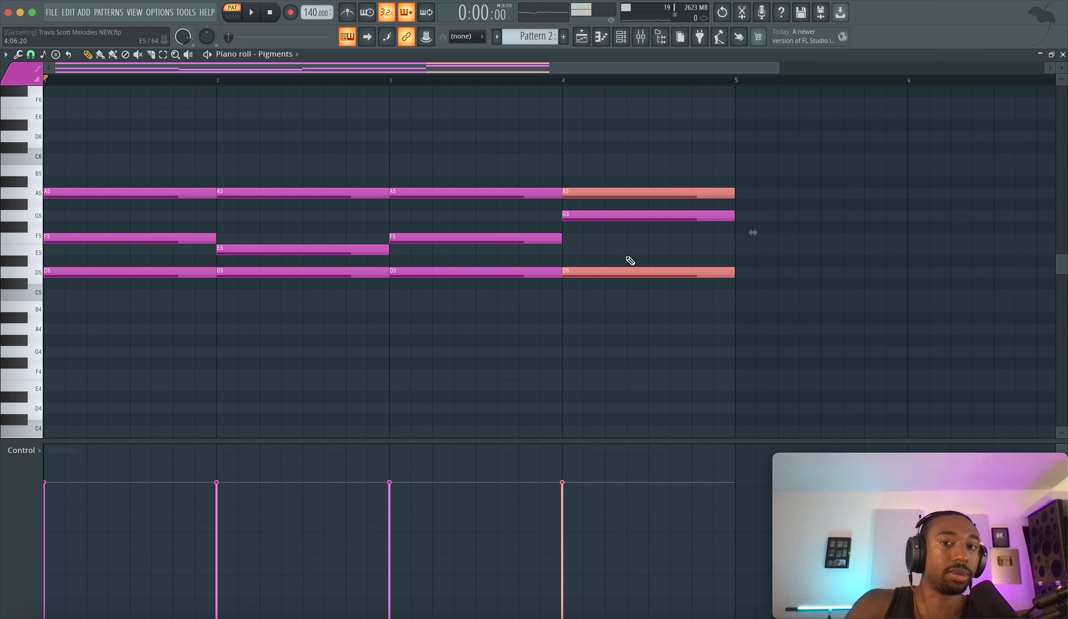
pyautogui.click(618, 273)
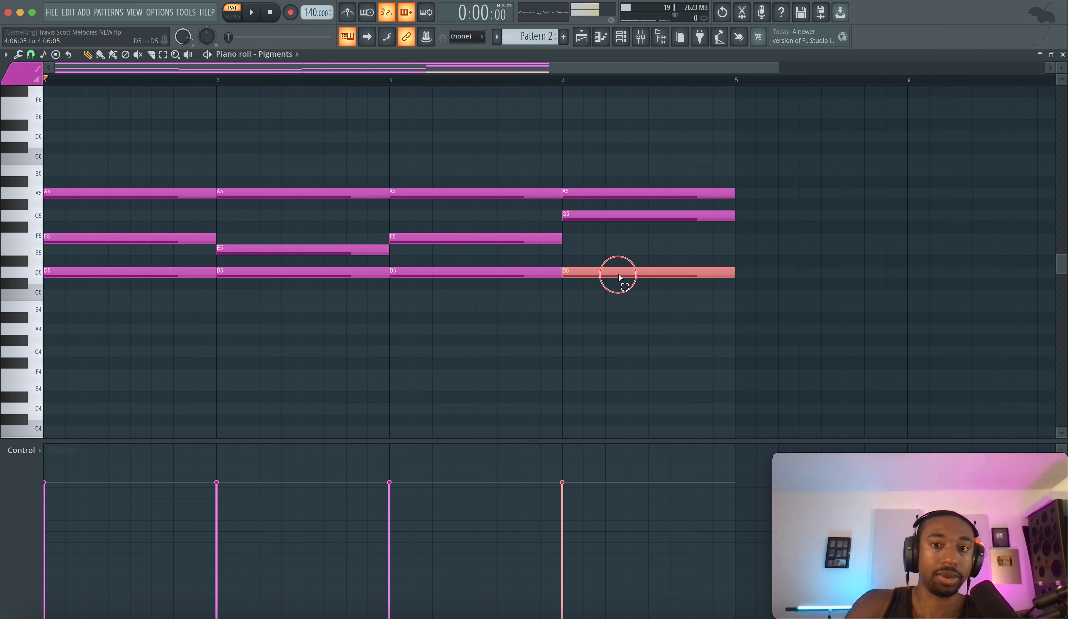
pyautogui.click(609, 193)
pyautogui.keyDown('shift'); pyautogui.keyDown('super'); pyautogui.click(603, 273); pyautogui.keyUp('super'); pyautogui.keyUp('shift')
pyautogui.press('space')
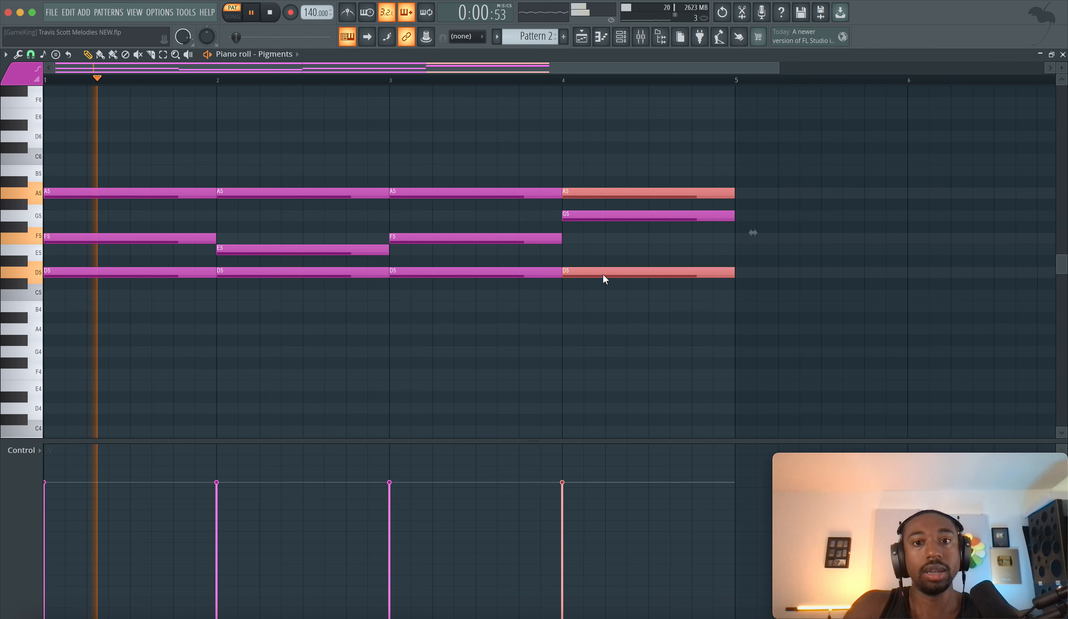
pyautogui.press('space')
pyautogui.keyDown('super'); pyautogui.click(606, 214); pyautogui.keyUp('super')
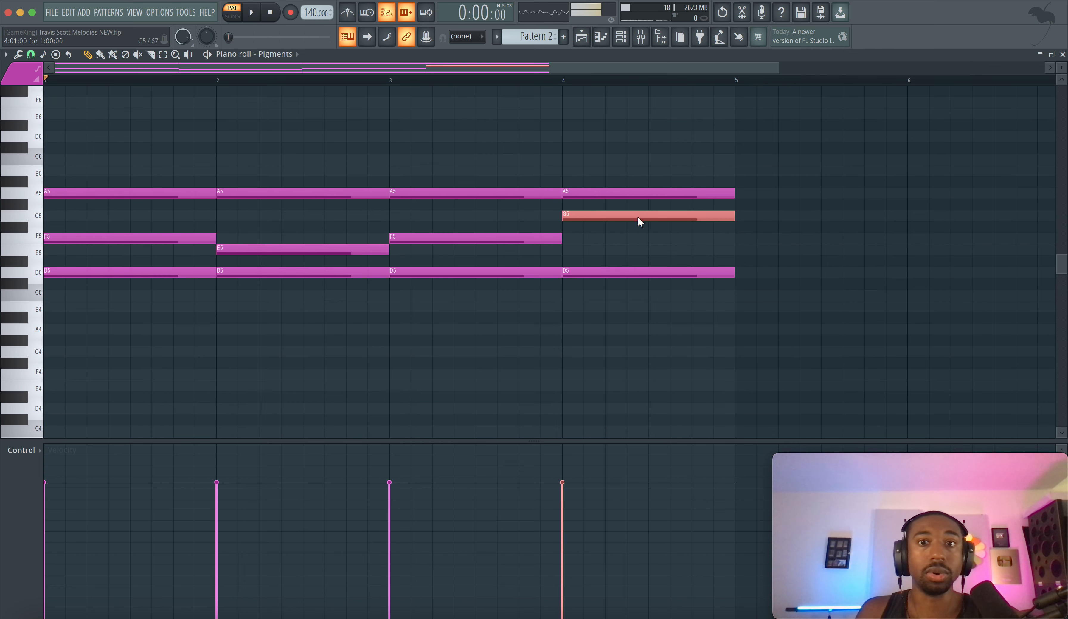
pyautogui.press('space')
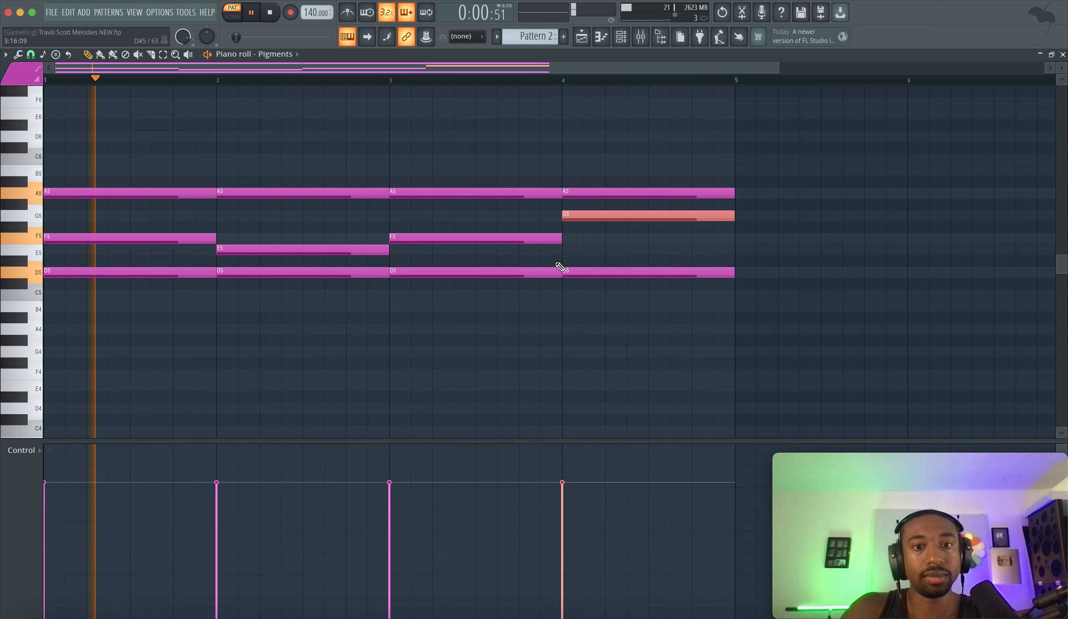
pyautogui.press('space')
# Step: Duplicate the four D5 notes one octave lower to D4 and briefly play back the result
pyautogui.moveTo(632, 271); pyautogui.dragTo(92, 271)
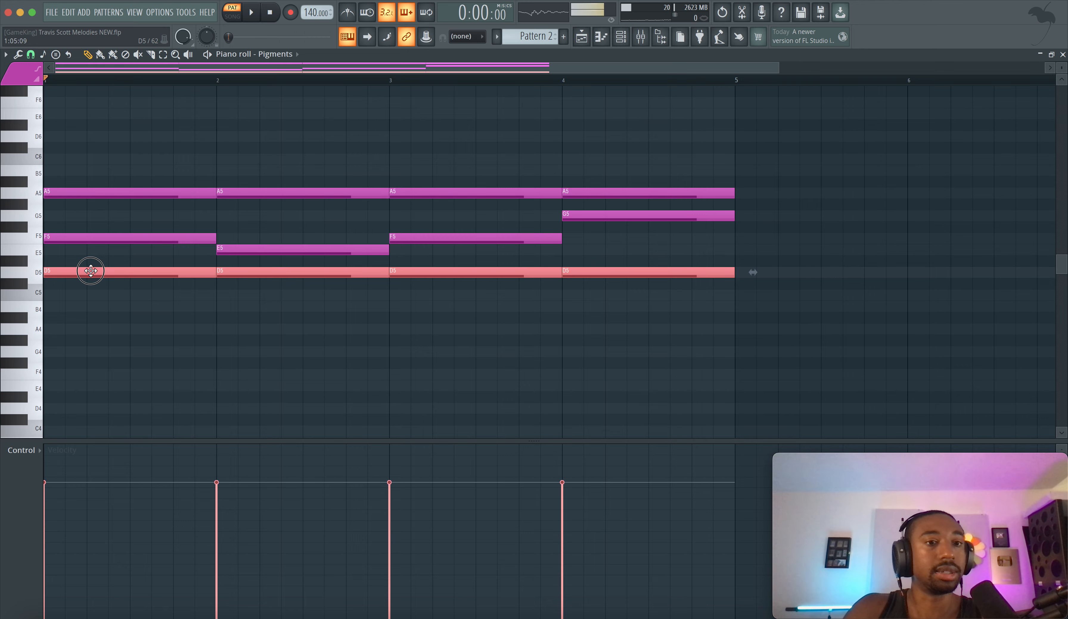
pyautogui.hotkey('ctrl', 'Down')
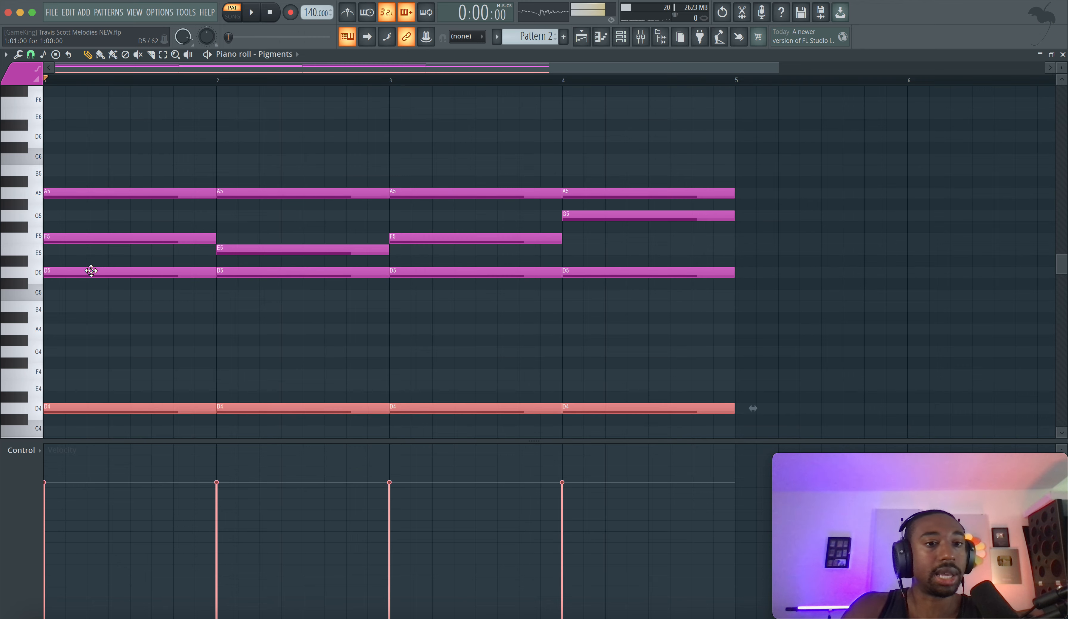
pyautogui.click(229, 336)
pyautogui.press('space')
pyautogui.press('space')
# Step: Duplicate the four D4 notes another octave lower to D3
pyautogui.scroll(-3, 238, 376)
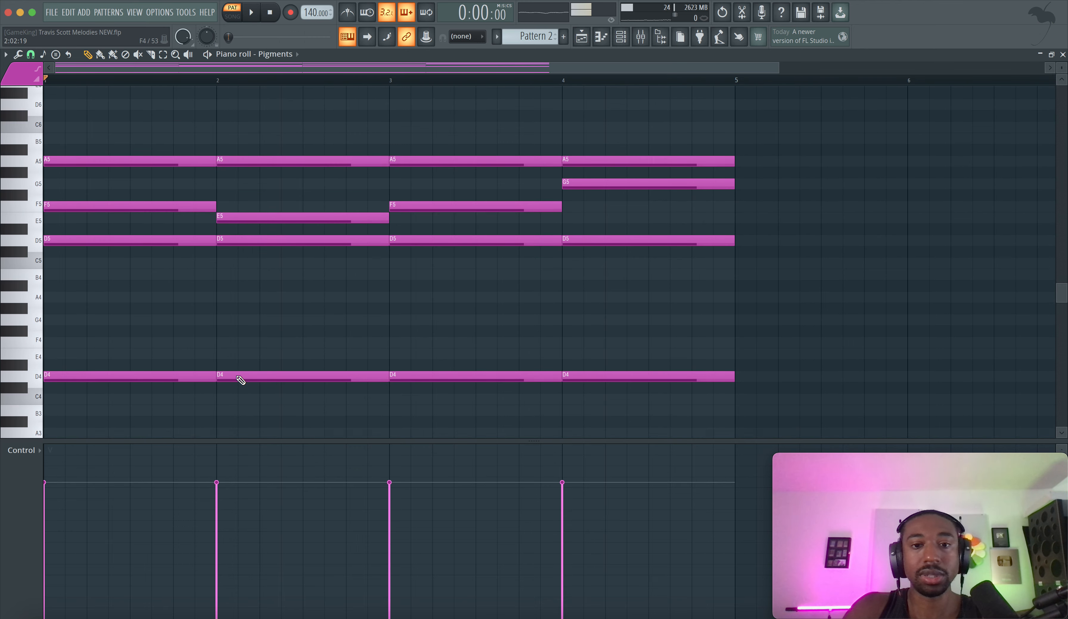
pyautogui.moveTo(648, 320)
pyautogui.mouseDown()
pyautogui.moveTo(101, 275)
pyautogui.moveTo(144, 306)
pyautogui.moveTo(48, 306)
pyautogui.mouseUp()
pyautogui.hotkey('ctrl', 'Down')
pyautogui.click(150, 262)
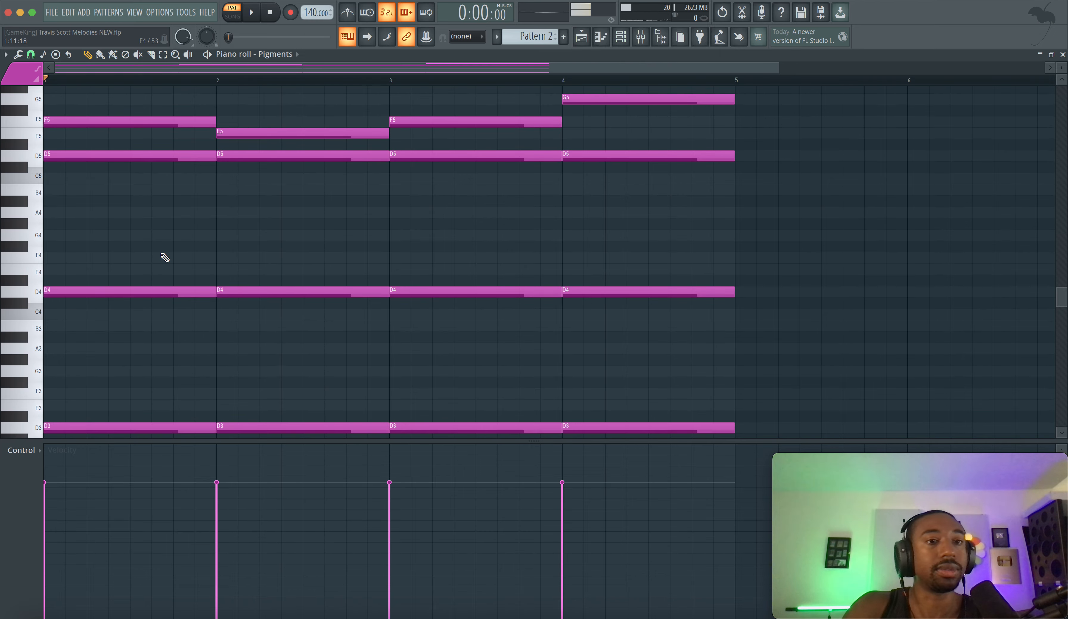
# Step: Play back the four-bar progression with the D4 and D3 bass layers
pyautogui.press('space')
pyautogui.keyDown('ctrl'); pyautogui.scroll(-4, 241, 239); pyautogui.keyUp('ctrl')
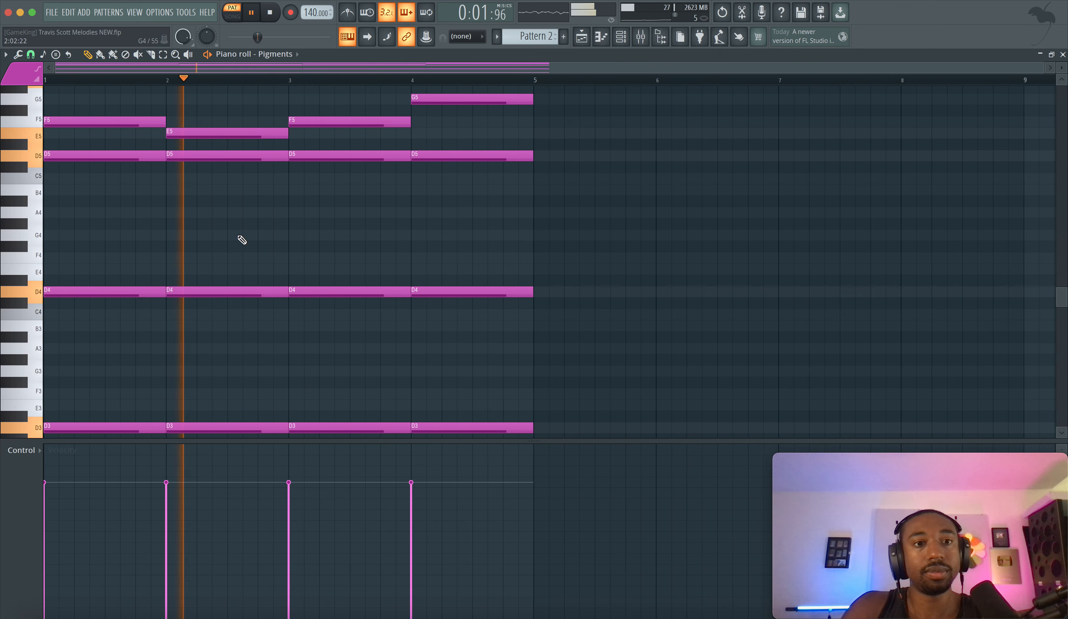
pyautogui.scroll(2, 242, 240)
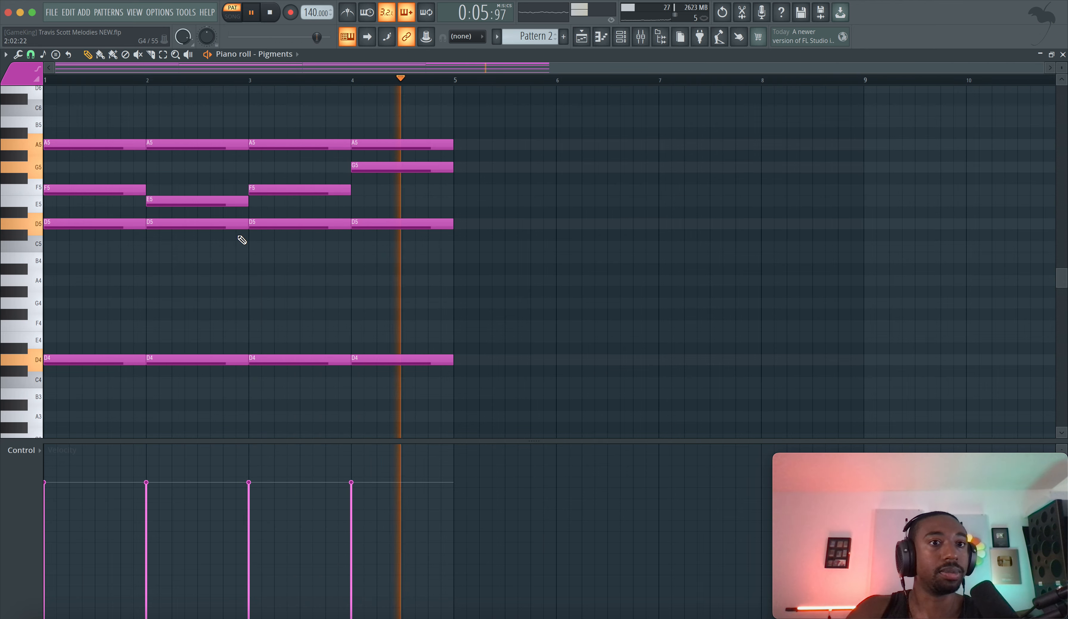
pyautogui.scroll(-2, 242, 239)
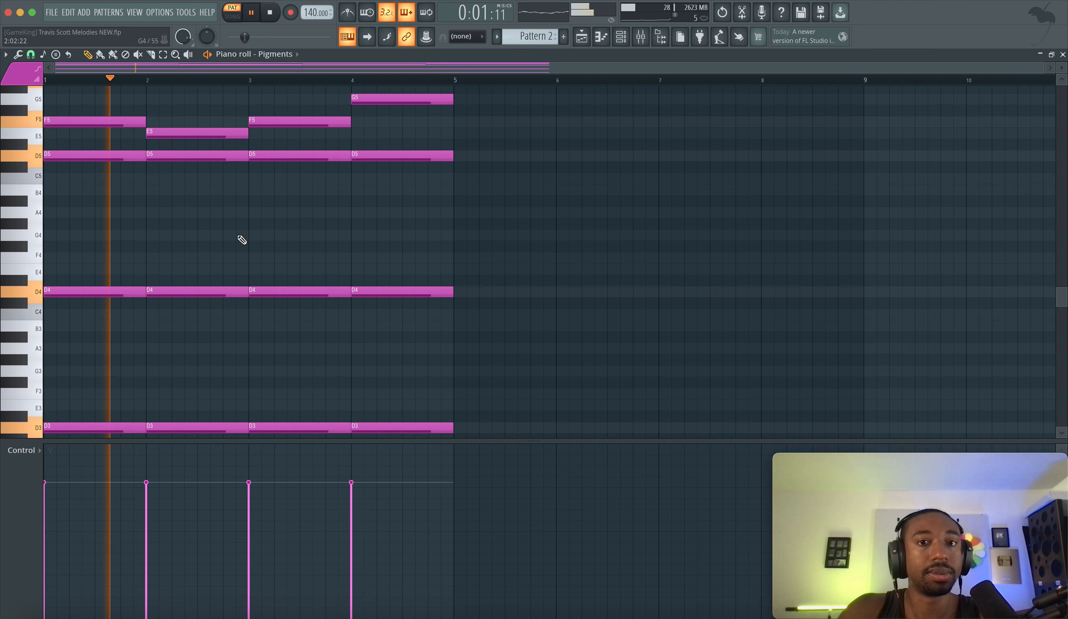
pyautogui.press('space')
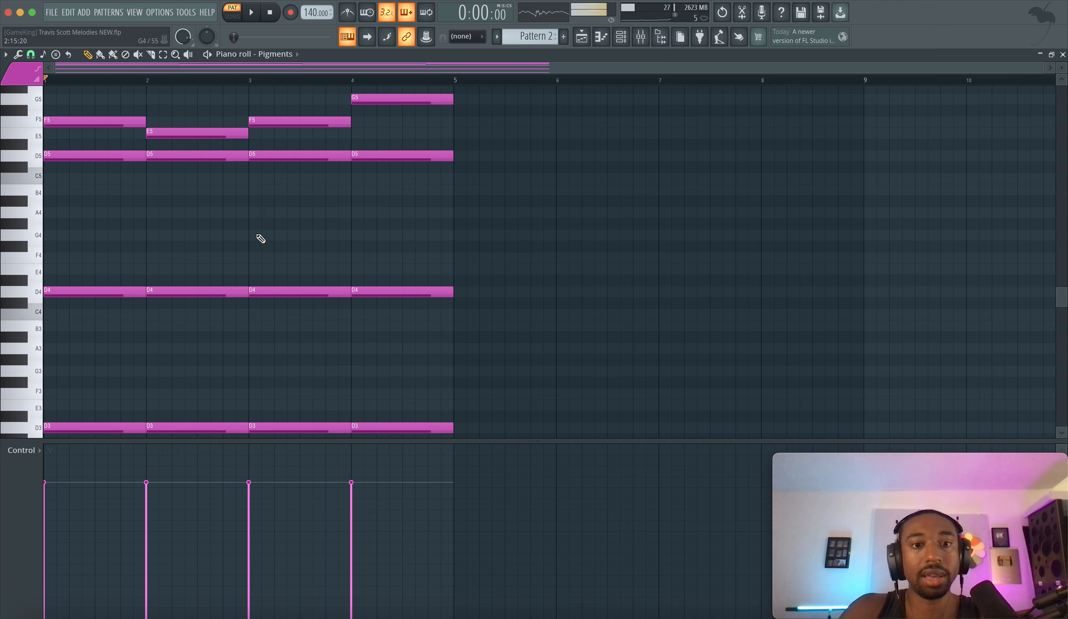
# Step: Try the D4 and D3 bass layers one octave lower during playback, and return them to D4 and D3
pyautogui.moveTo(509, 245); pyautogui.dragTo(86, 389)
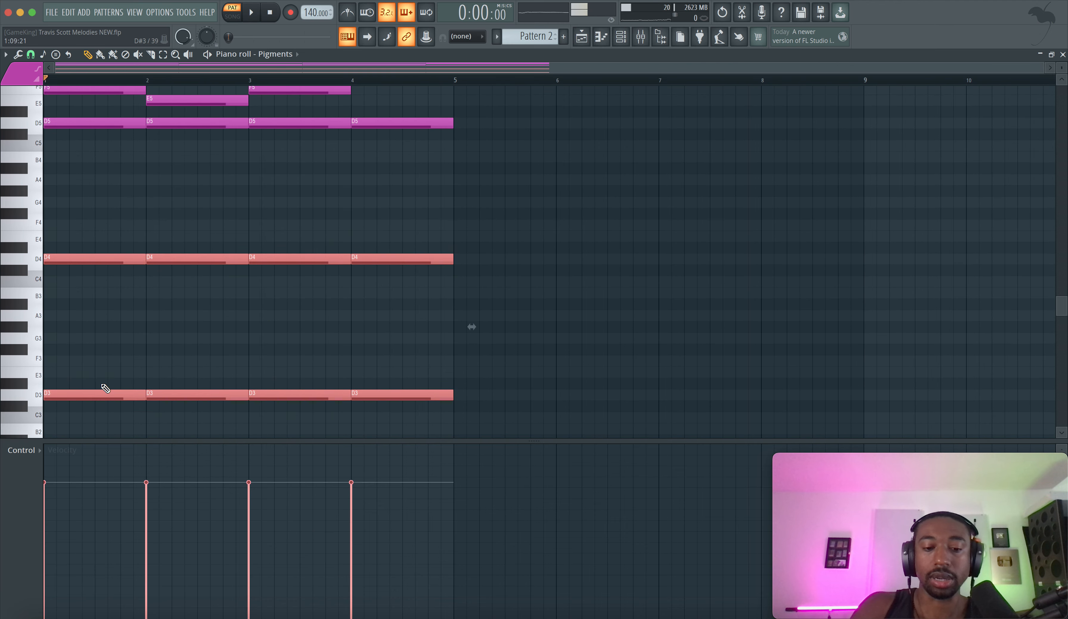
pyautogui.hotkey('ctrl', 'Down')
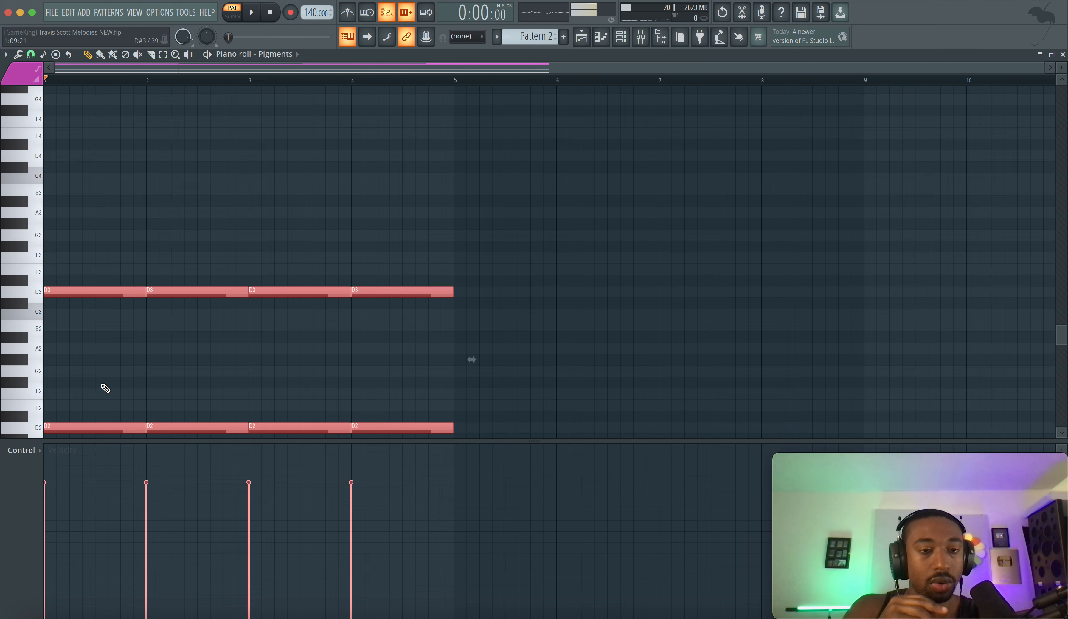
pyautogui.press('space')
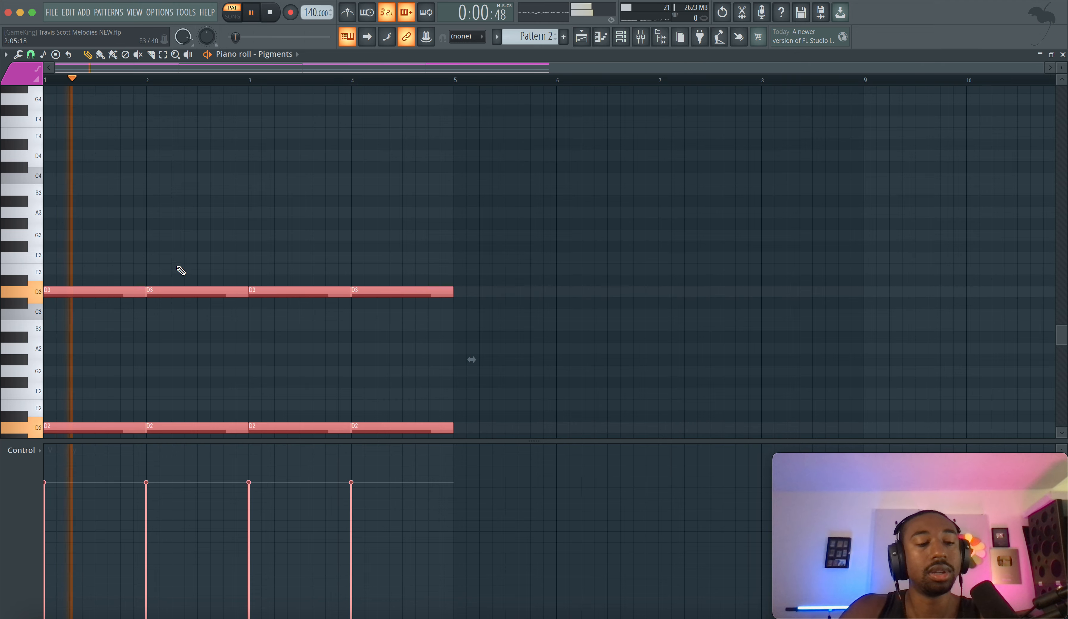
pyautogui.scroll(10, 180, 250)
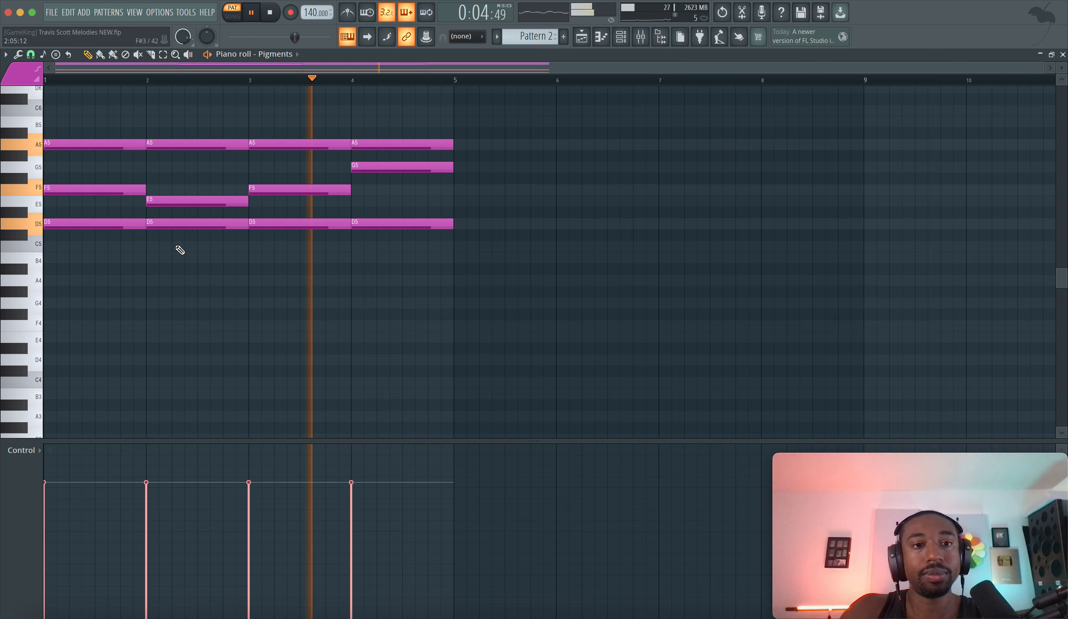
pyautogui.scroll(-8, 180, 250)
pyautogui.press('space')
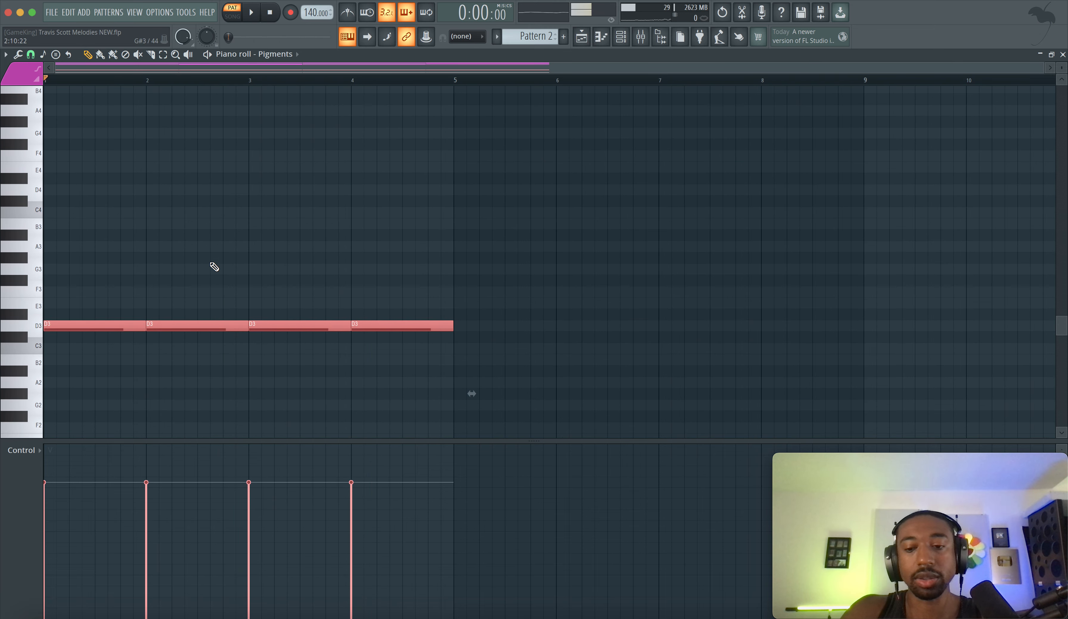
pyautogui.scroll(6, 225, 251)
# Step: Play back the chords with the bass layers at D4 and D3, and deselect the notes
pyautogui.press('space')
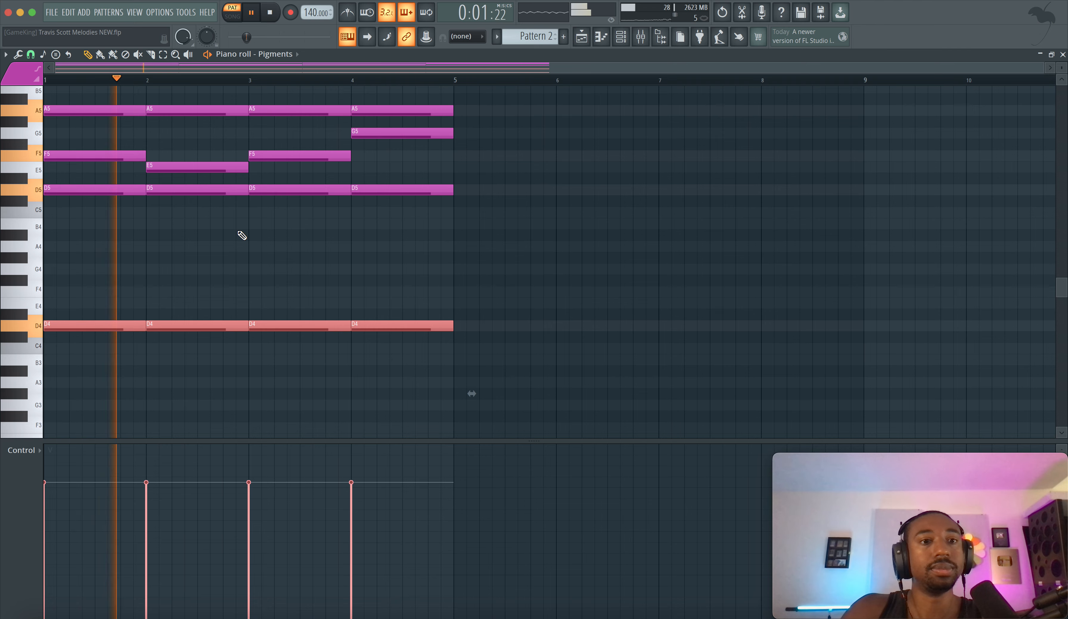
pyautogui.rightClick(236, 230)
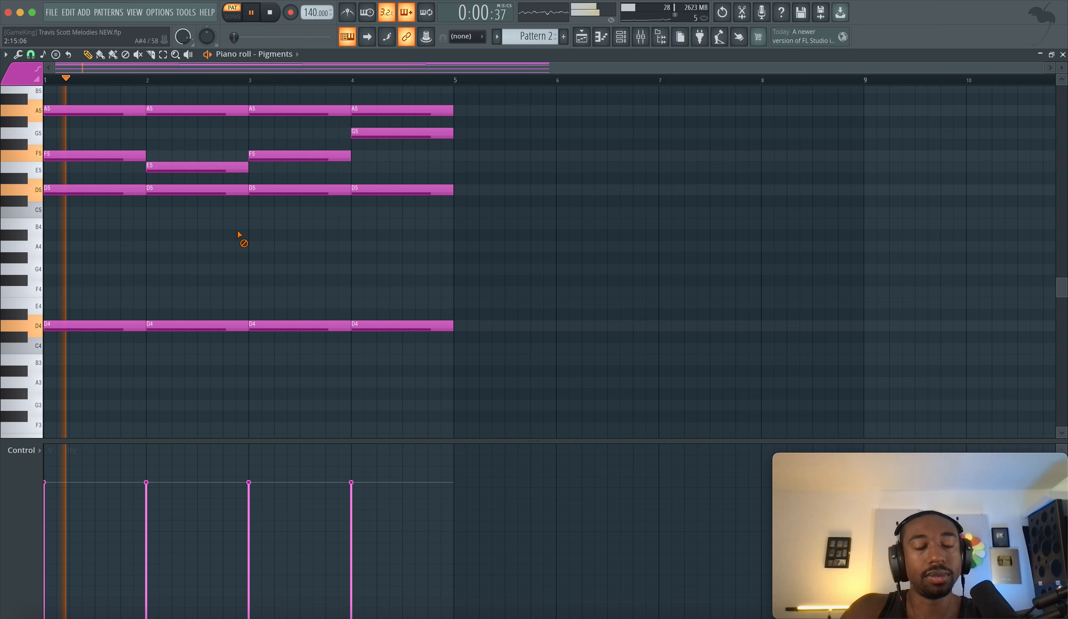
pyautogui.scroll(4, 246, 236)
pyautogui.press('space')
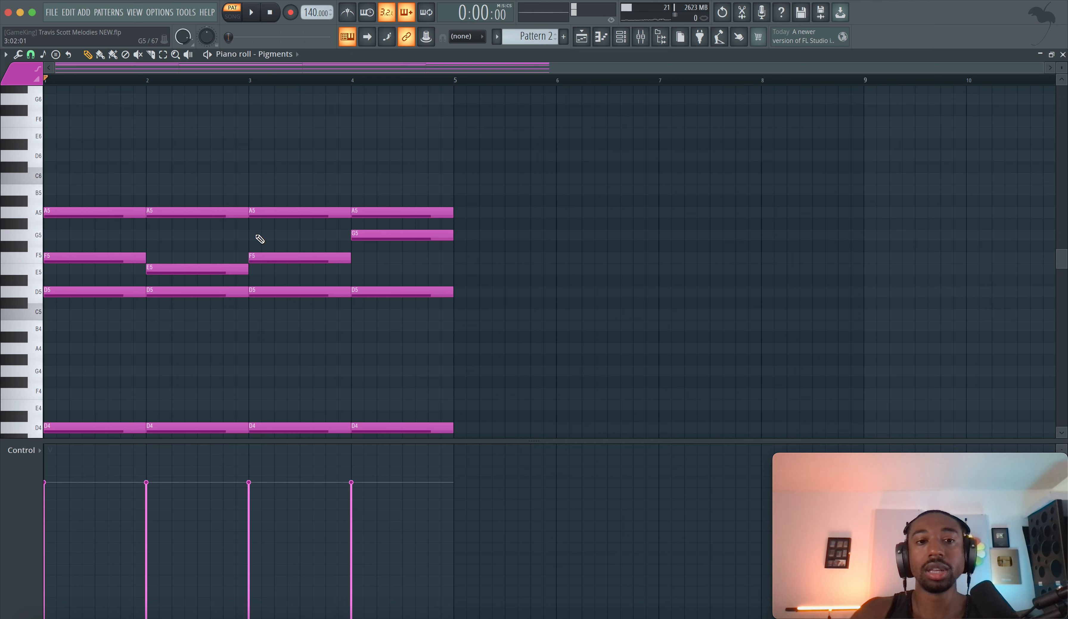
# Step: Pick out the chord notes from D5 to A5, followed by the D4 and D3 bass notes, across all four bars
pyautogui.moveTo(533, 148); pyautogui.dragTo(3, 346)
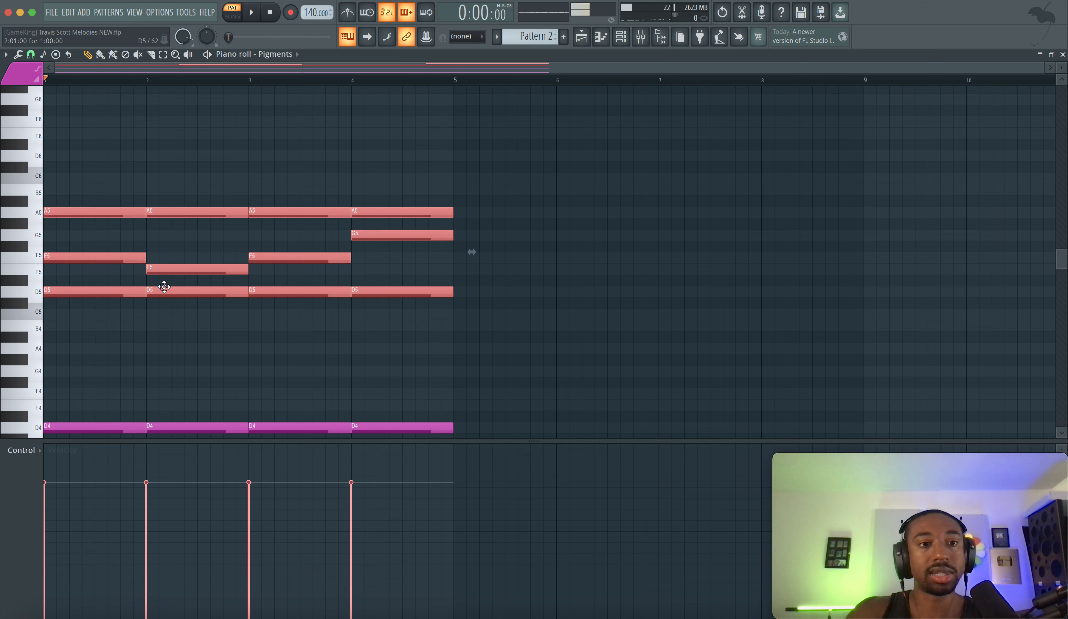
pyautogui.scroll(-5, 164, 287)
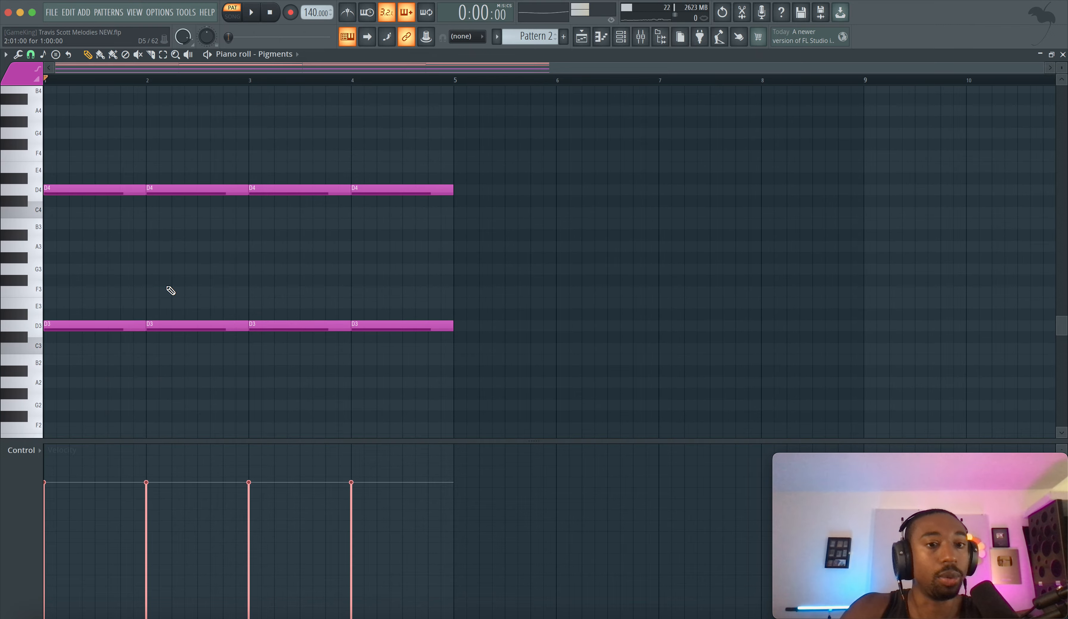
pyautogui.moveTo(488, 131); pyautogui.dragTo(26, 350)
pyautogui.scroll(5, 198, 242)
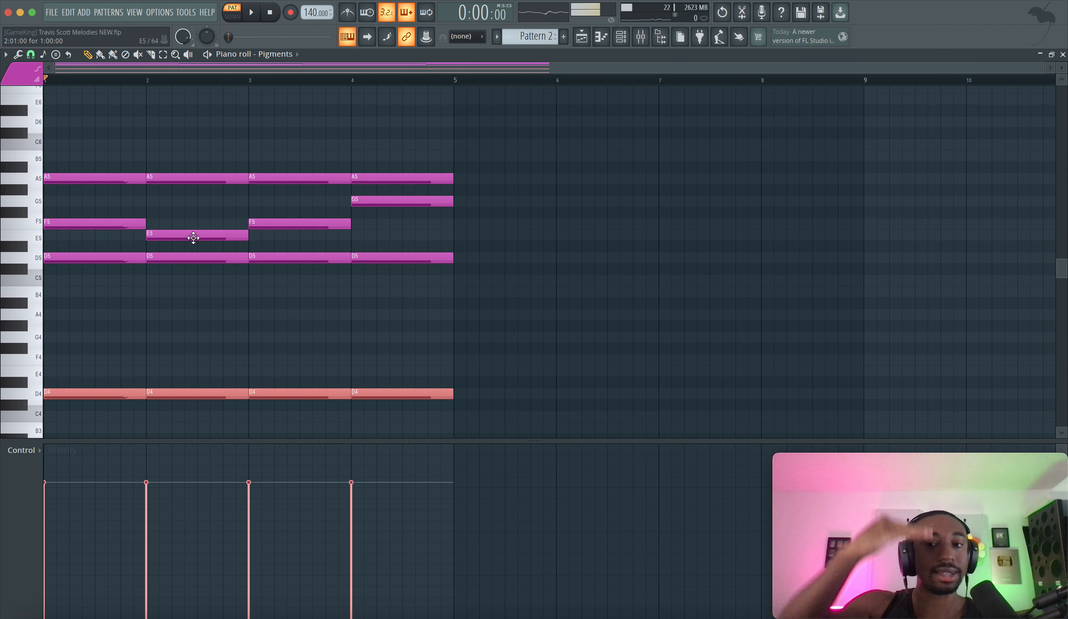
# Step: Duplicate the four A5 top notes one octave higher to A6
pyautogui.scroll(3, 193, 238)
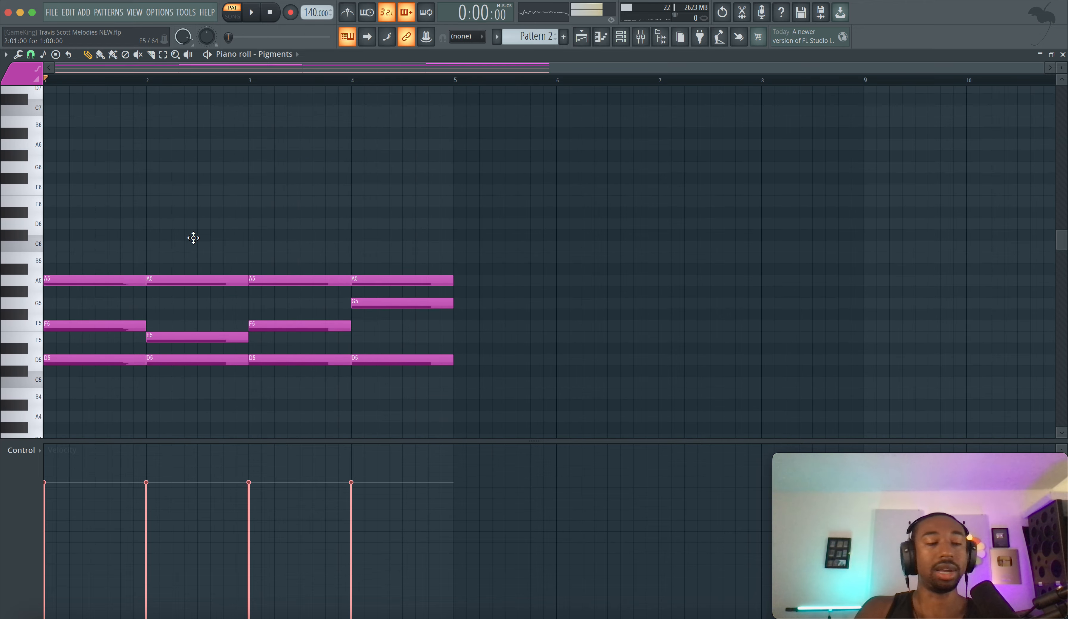
pyautogui.moveTo(401, 278); pyautogui.dragTo(452, 279)
pyautogui.hotkey('ctrl', 'Up')
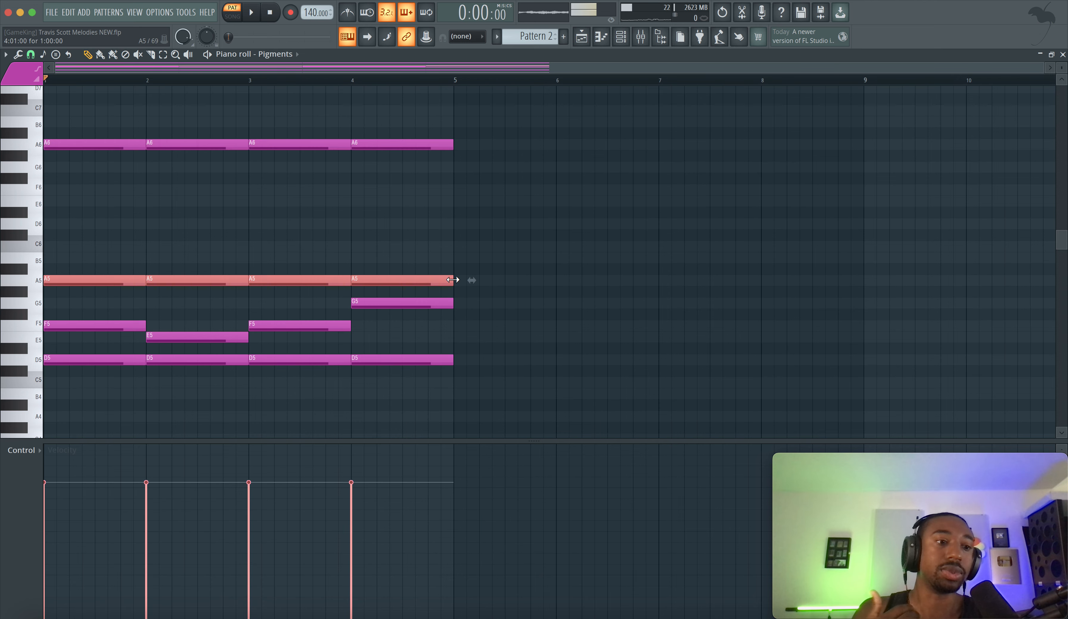
# Step: Add an E7 note above the A6 layer, starting on beat two of bar one, and play it back
pyautogui.click(389, 217)
pyautogui.moveTo(484, 144); pyautogui.dragTo(45, 147)
pyautogui.scroll(3, 113, 160)
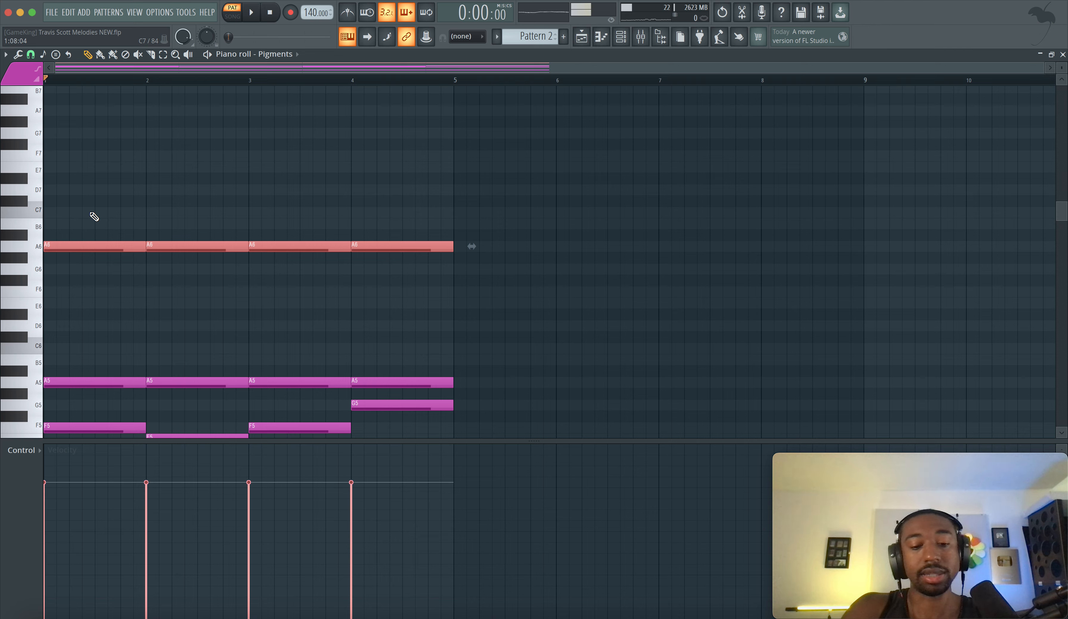
pyautogui.moveTo(113, 229); pyautogui.dragTo(106, 166)
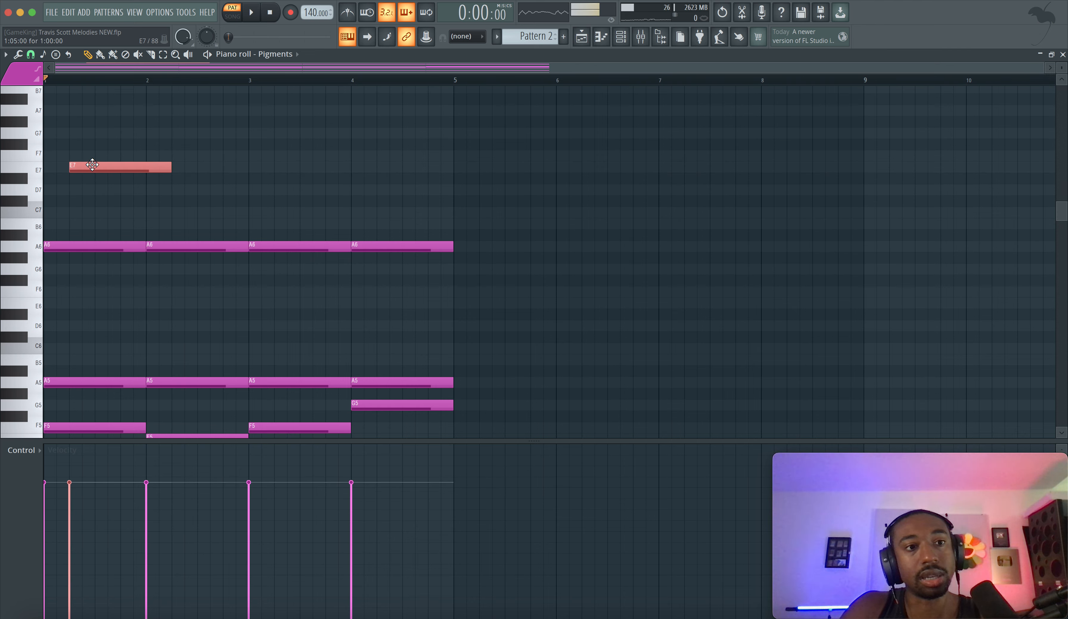
pyautogui.press('space')
pyautogui.press('space')
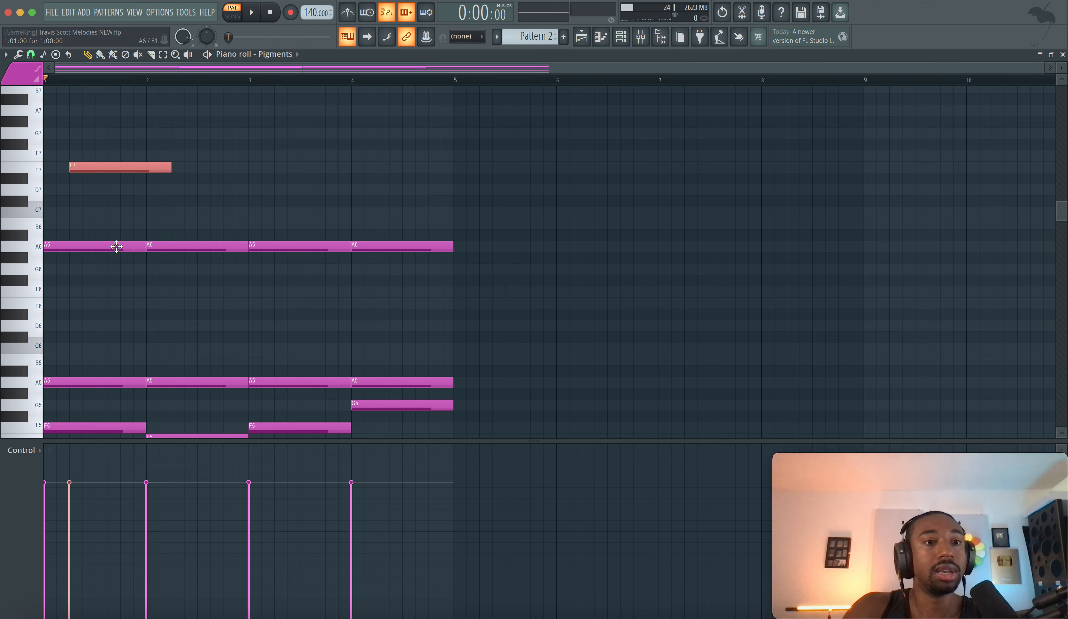
# Step: Split the bar-one A6 note into two halves, and shorten the E7 note to end at bar two
pyautogui.click(98, 238)
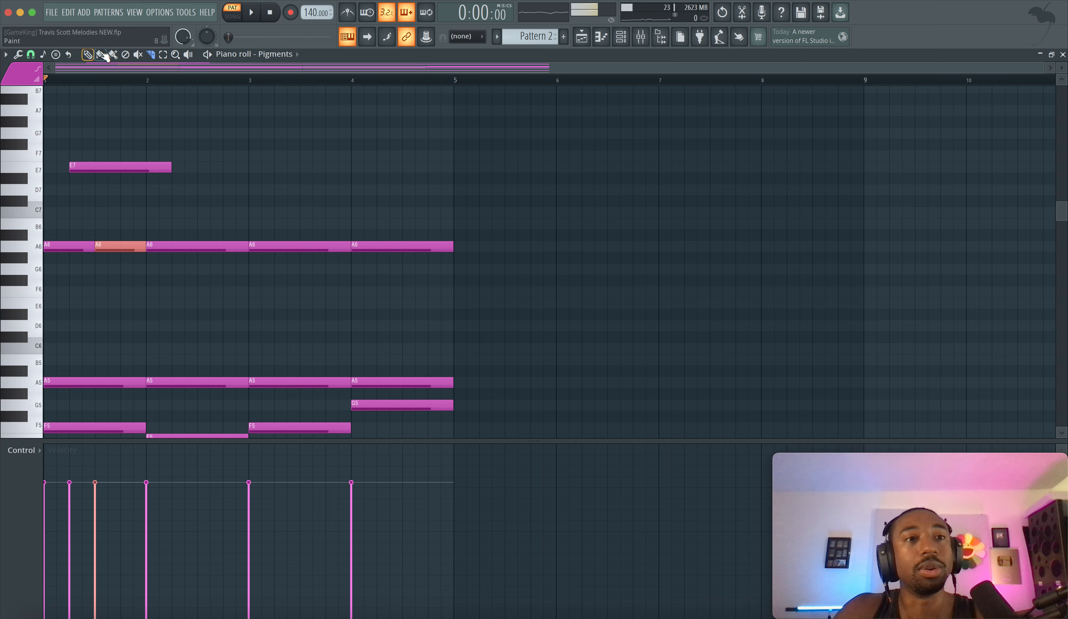
pyautogui.click(59, 246)
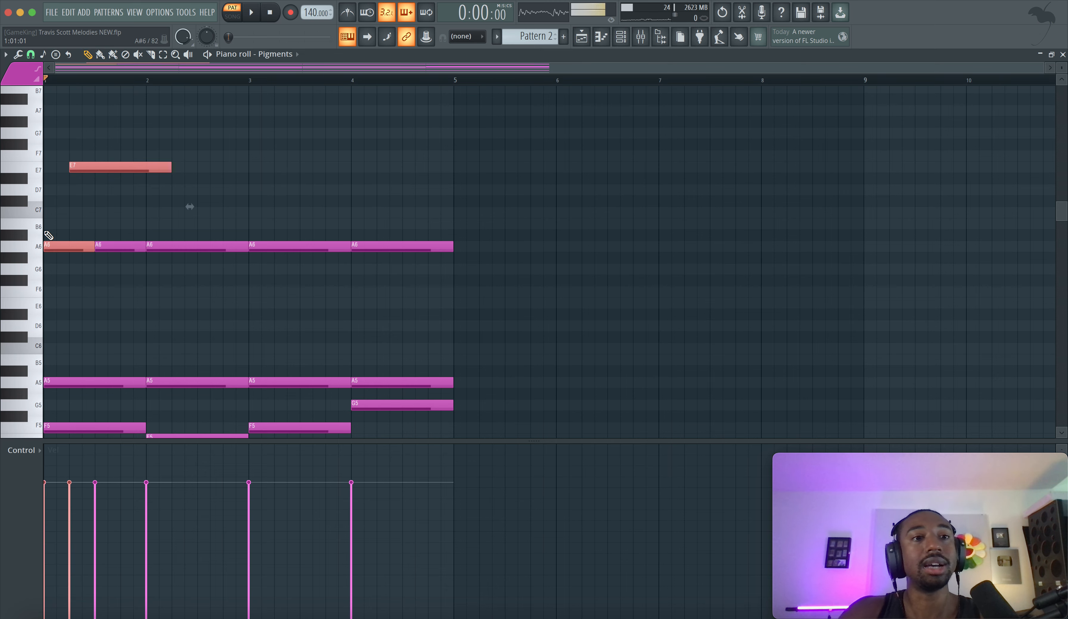
pyautogui.keyDown('super'); pyautogui.click(116, 292); pyautogui.keyUp('super')
pyautogui.press('space')
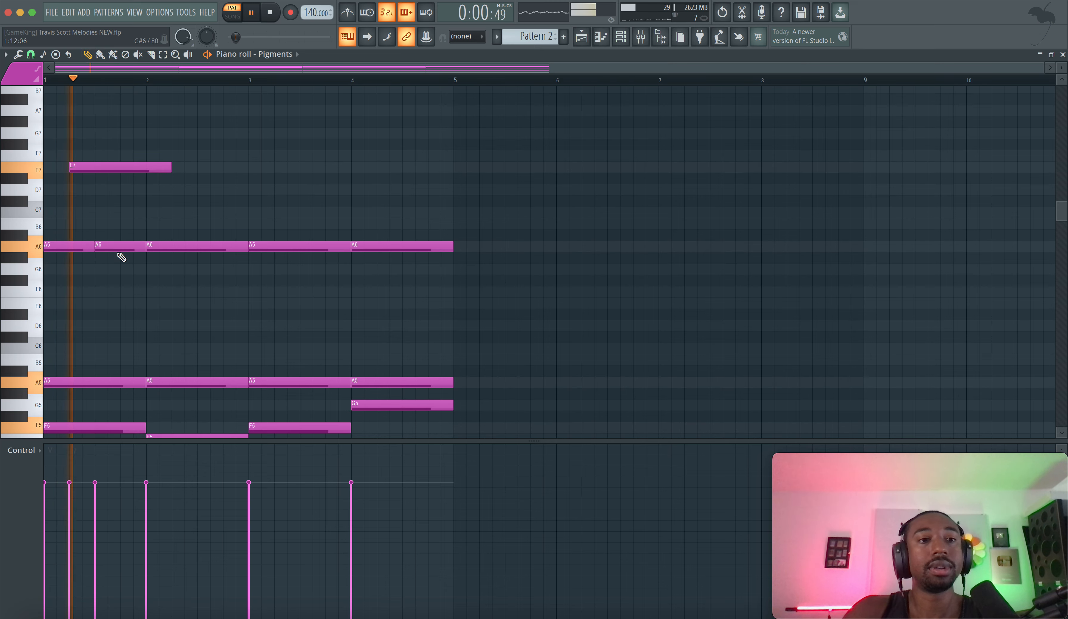
pyautogui.press('space')
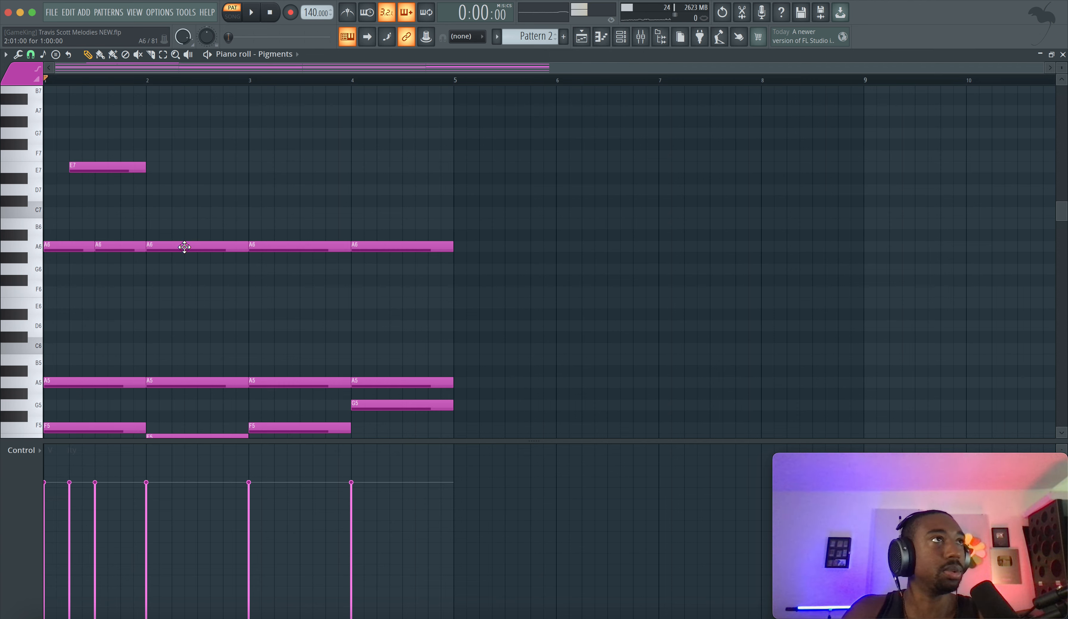
# Step: Add a one-beat A#6 note on the last beat of bar two, and play back the melody
pyautogui.click(224, 234)
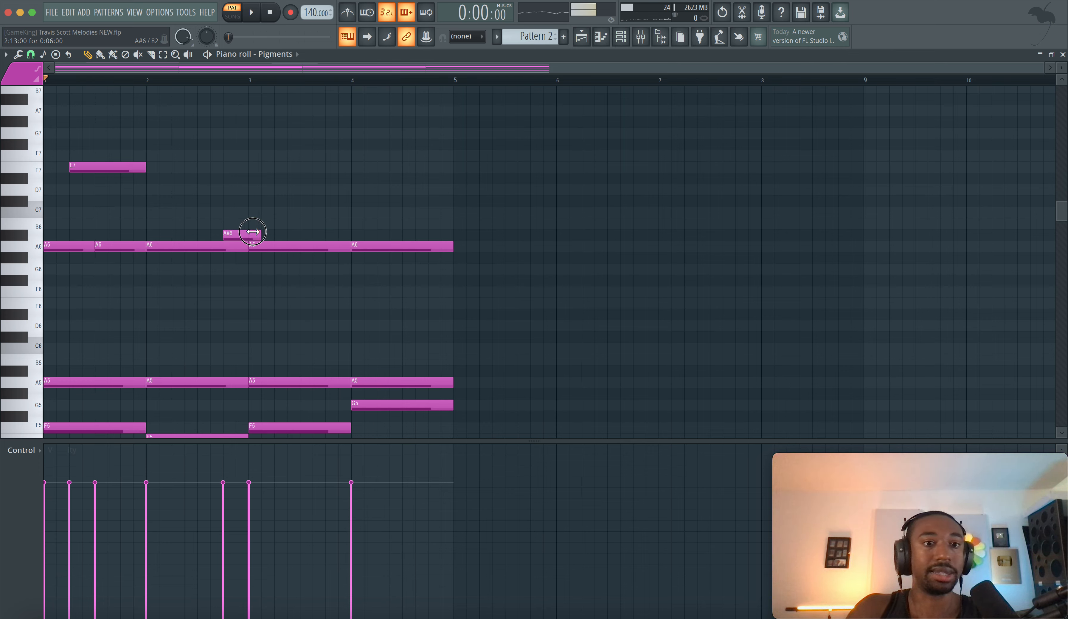
pyautogui.press('space')
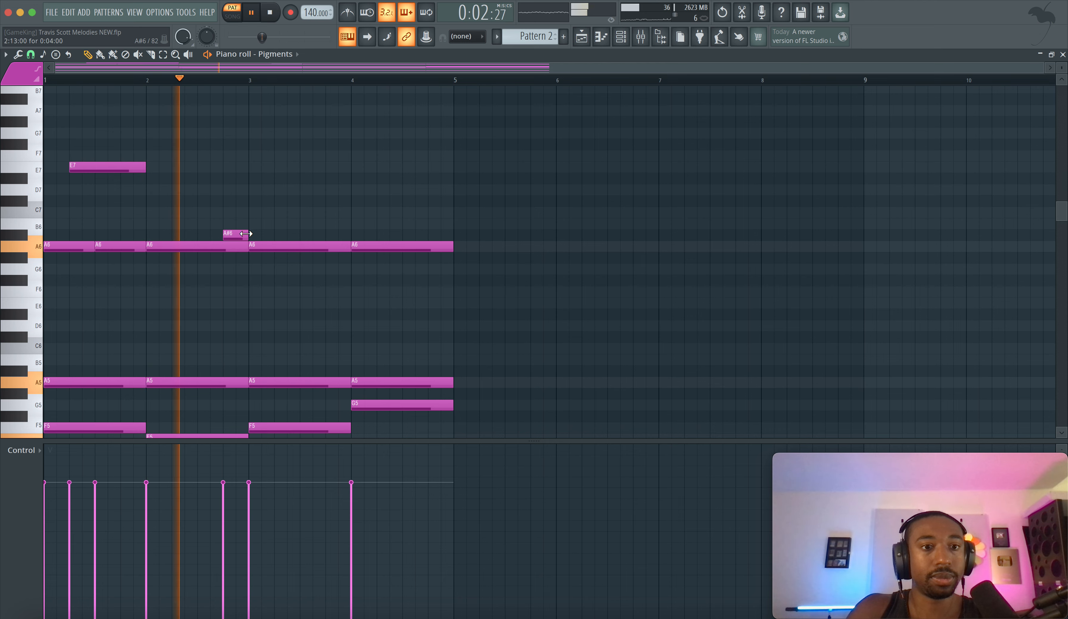
pyautogui.press('space')
pyautogui.click(229, 237)
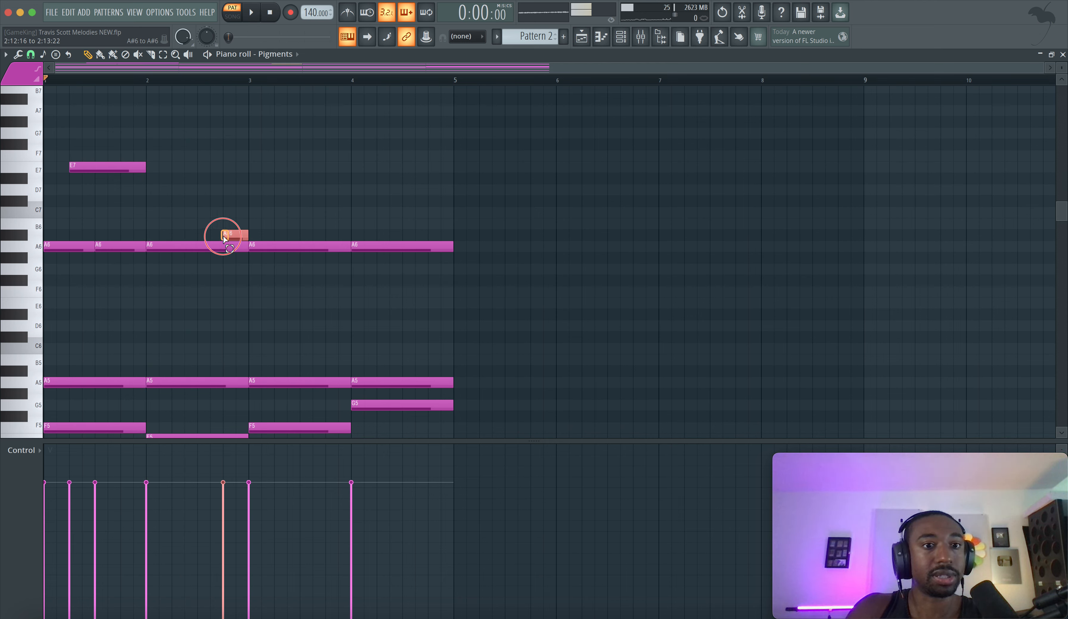
pyautogui.press('space')
pyautogui.press('space')
pyautogui.click(234, 231)
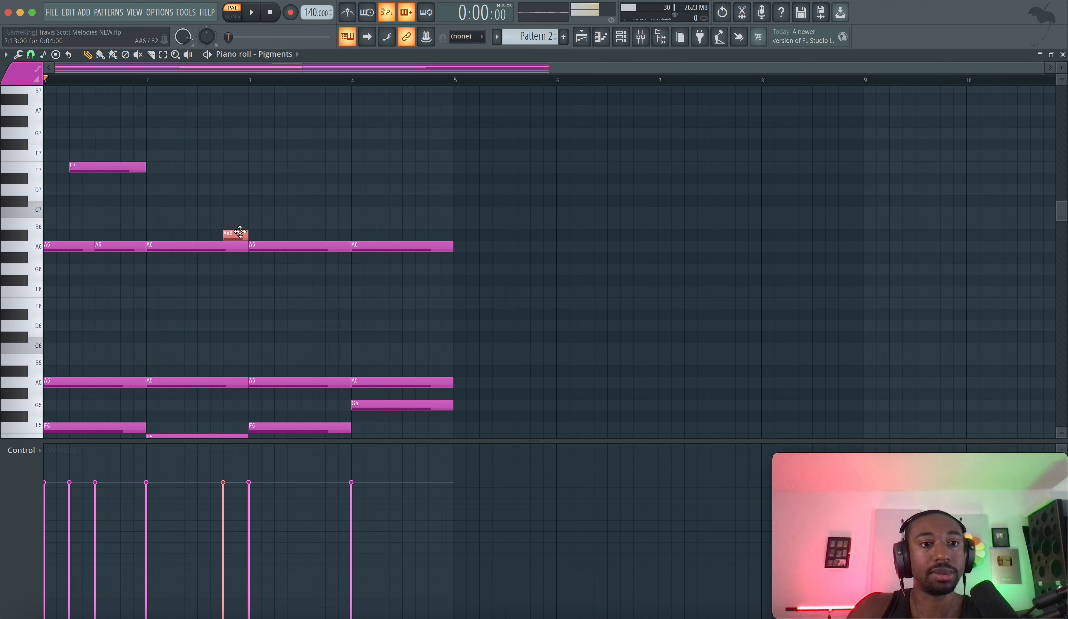
pyautogui.press('space')
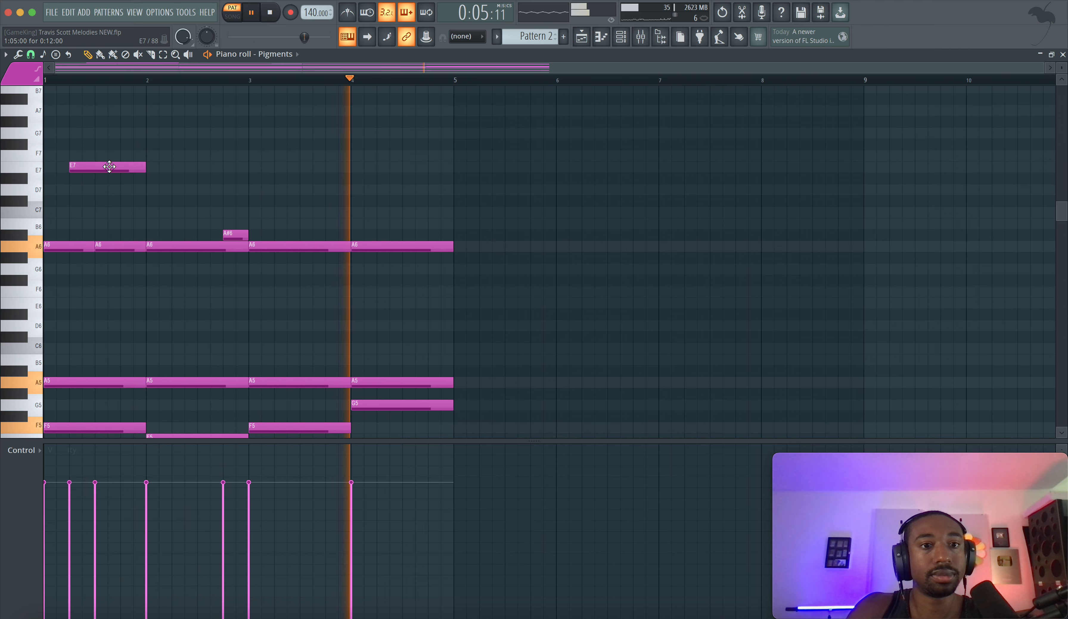
# Step: Add E7 from beat two of bar three, with A#6 and G#6 on its last beat, and shorten the bar's A6 before them
pyautogui.click(276, 167)
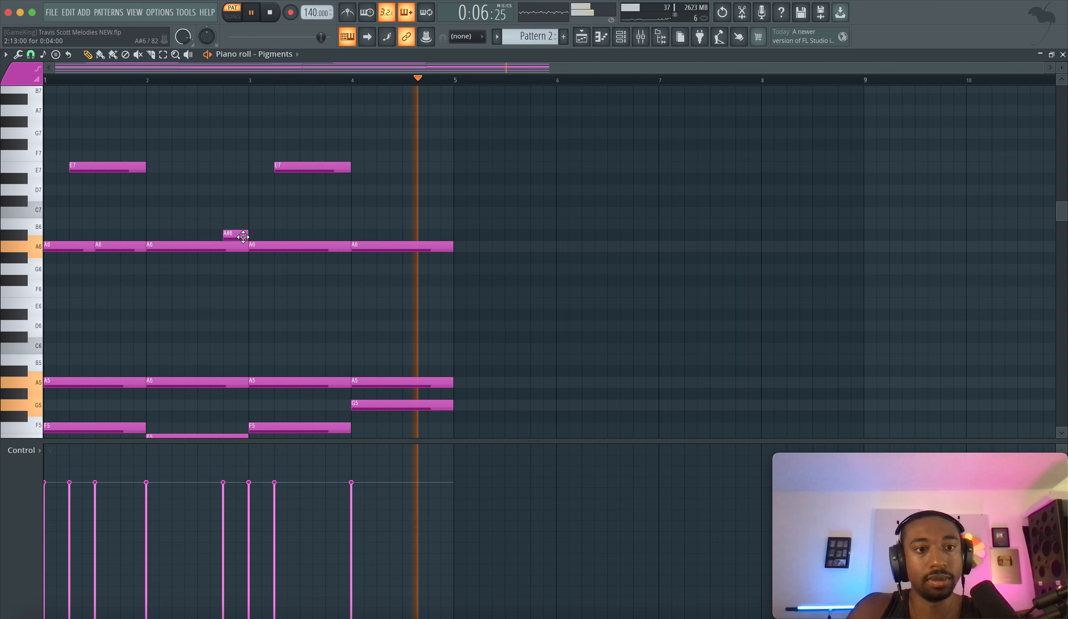
pyautogui.click(328, 233)
pyautogui.click(336, 257)
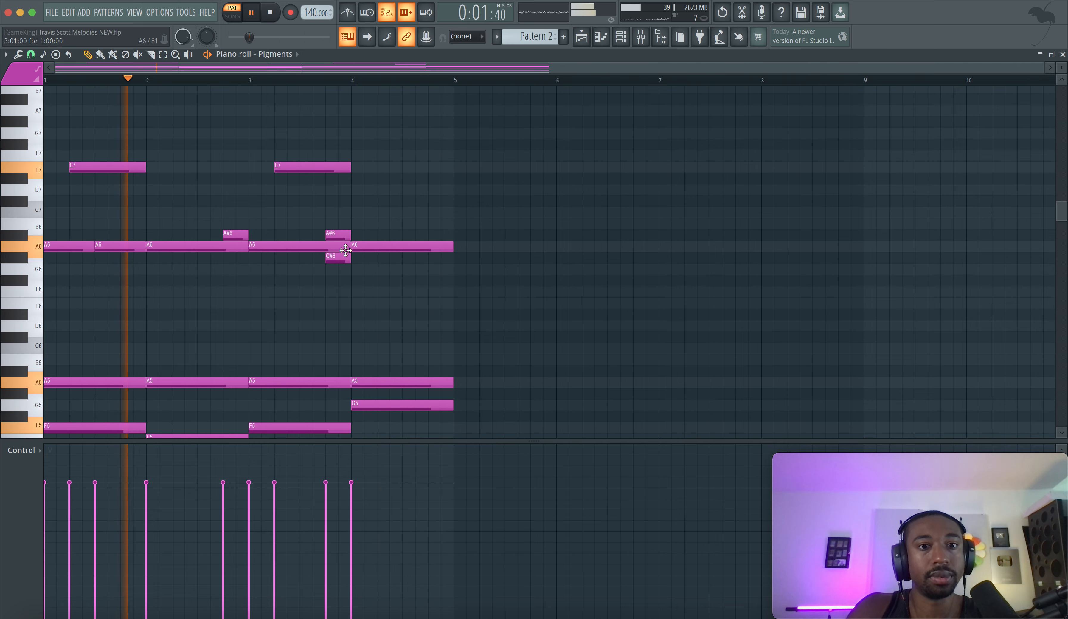
pyautogui.moveTo(348, 249); pyautogui.dragTo(325, 248)
pyautogui.moveTo(339, 231); pyautogui.dragTo(341, 293)
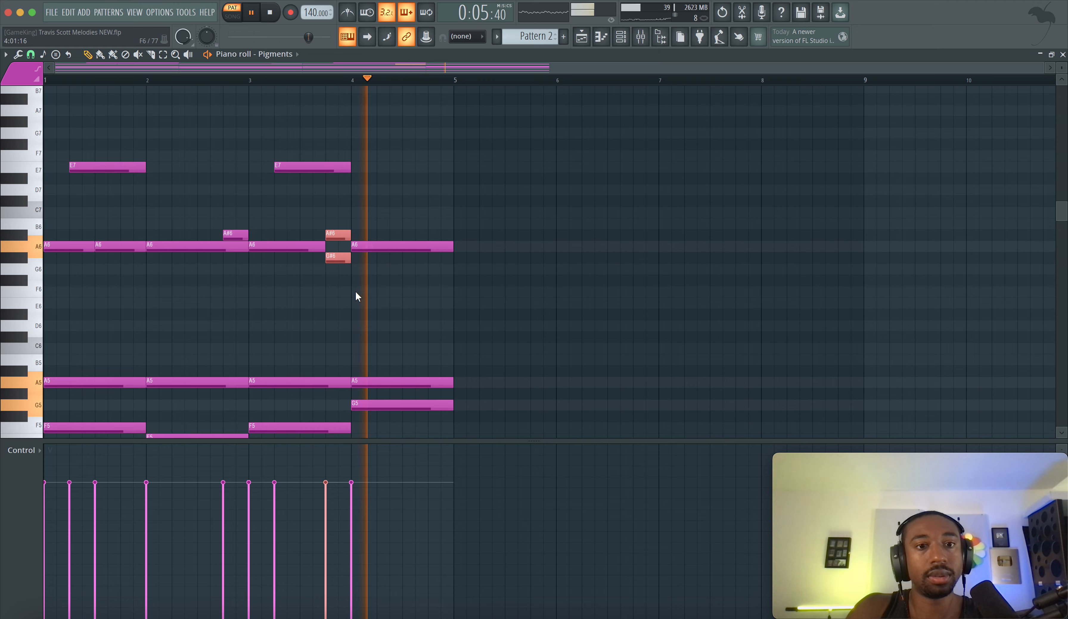
pyautogui.click(356, 292)
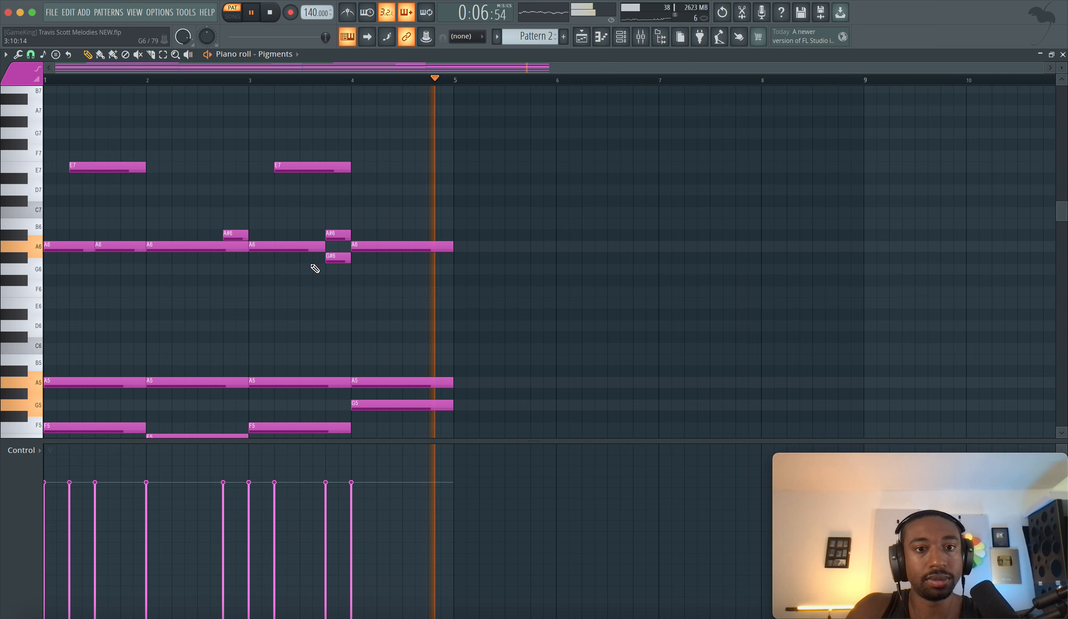
pyautogui.press('space')
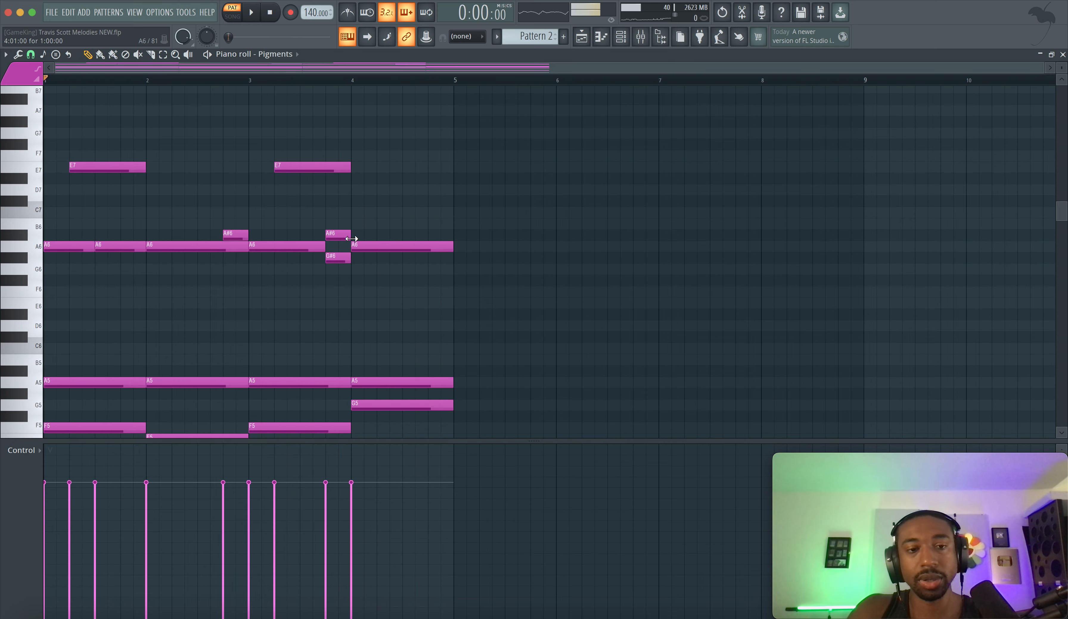
# Step: Transpose all notes of the pattern down one octave, and play back the result
pyautogui.scroll(-6, 317, 282)
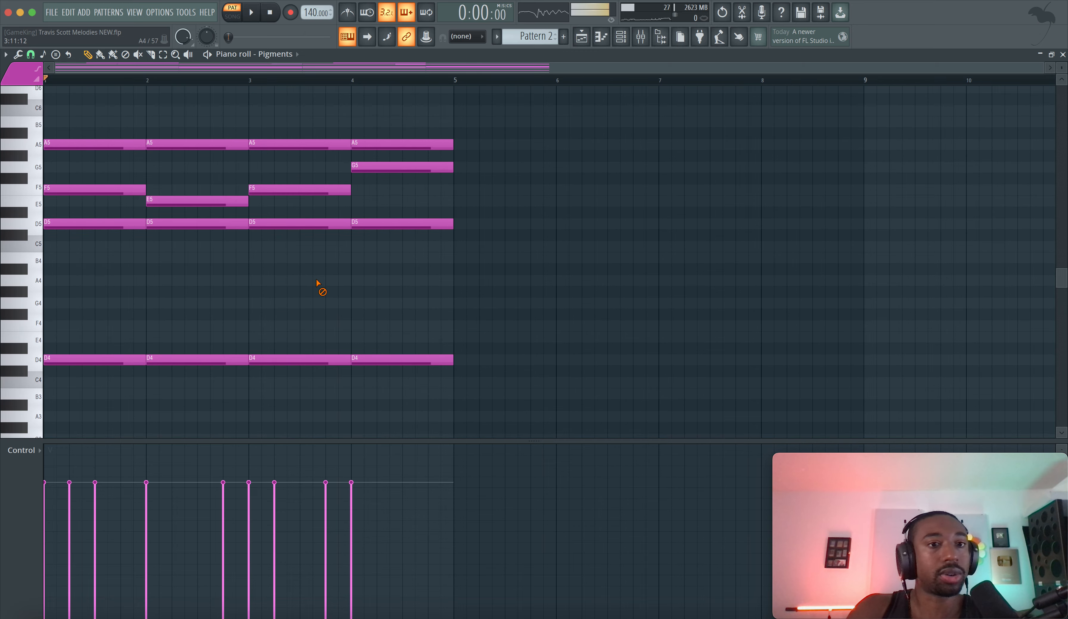
pyautogui.press('super+Down')
pyautogui.scroll(-5, 319, 284)
pyautogui.scroll(4, 309, 195)
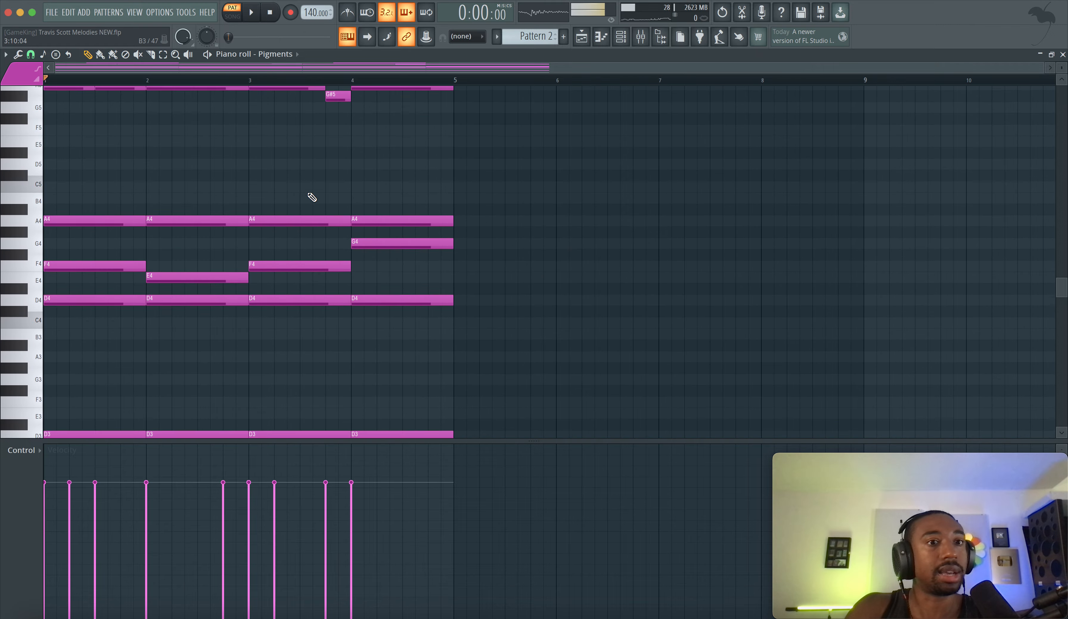
pyautogui.scroll(1, 310, 195)
pyautogui.press('space')
pyautogui.scroll(6, 379, 192)
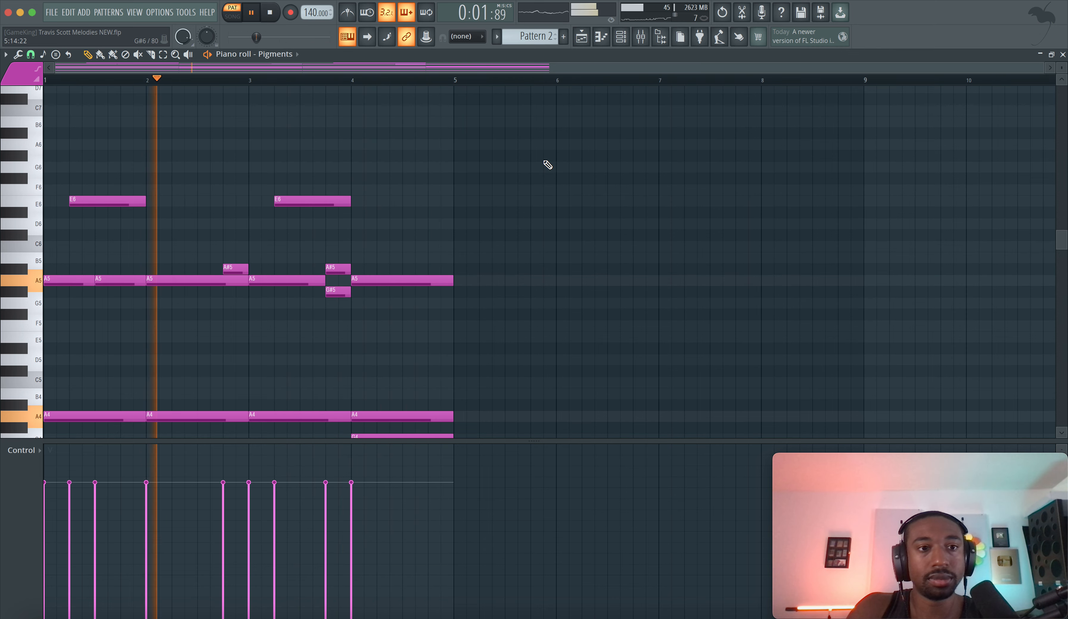
pyautogui.press('space')
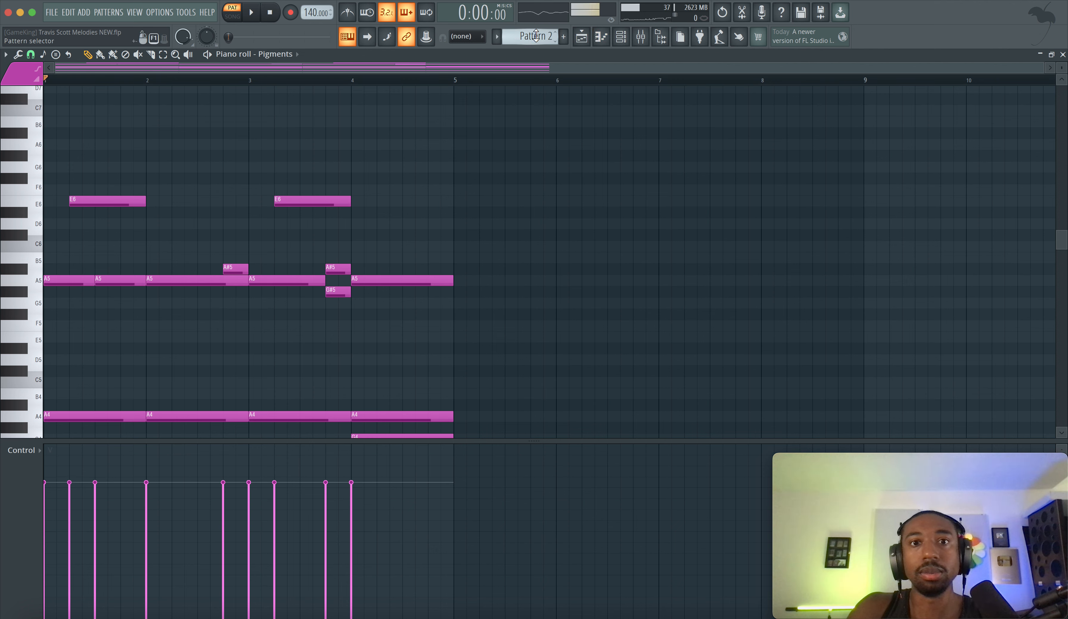
# Step: Switch to Pattern 3 and place a one-bar C5 note in bar one
pyautogui.scroll(-1, 535, 36)
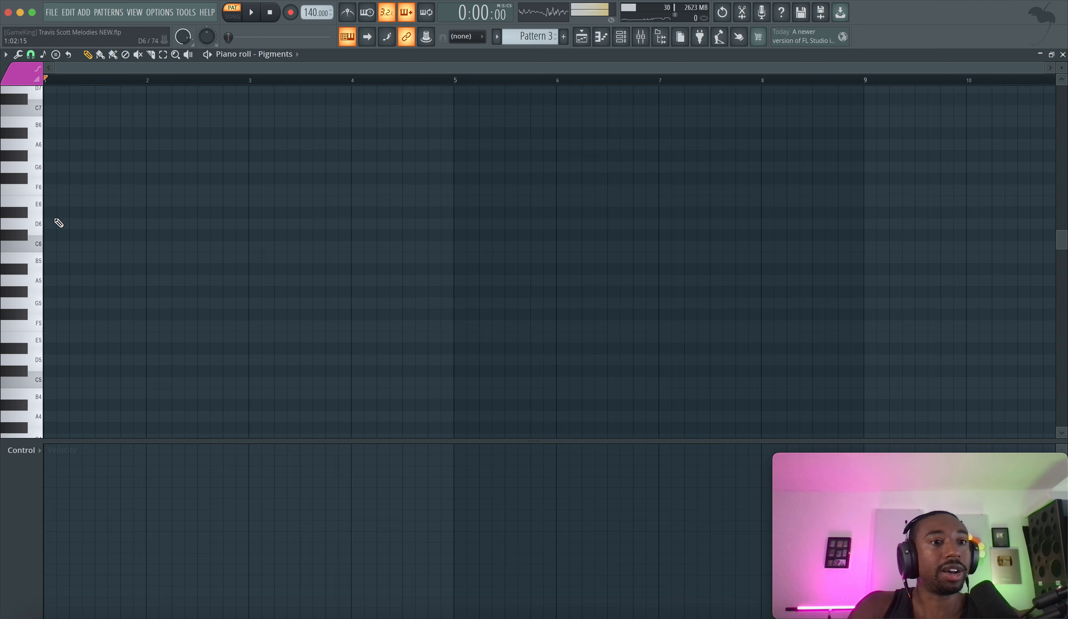
pyautogui.scroll(-8, 71, 323)
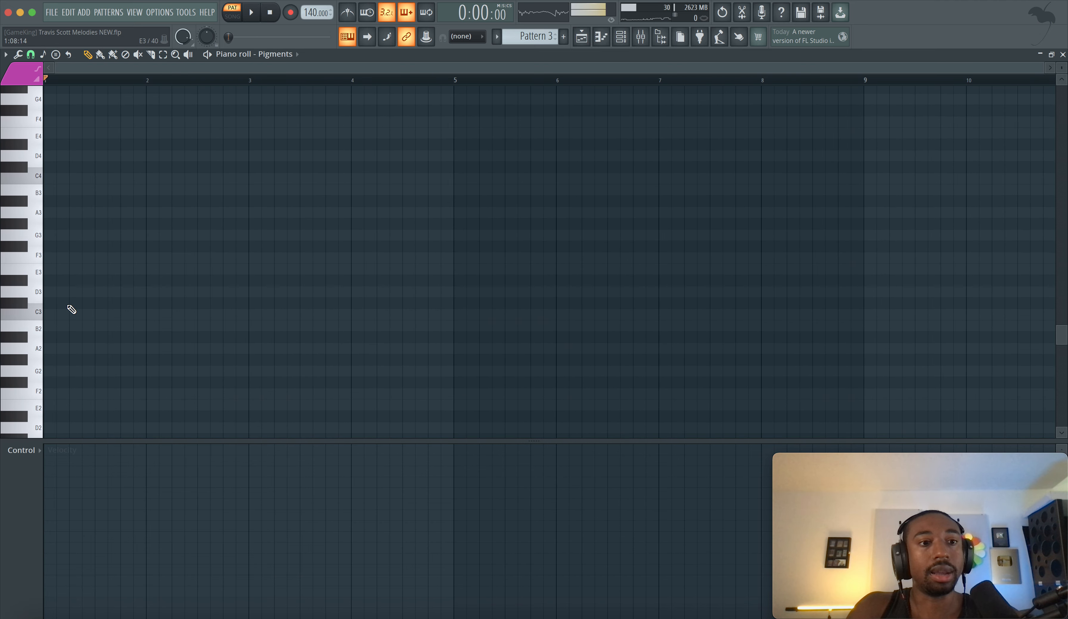
pyautogui.click(63, 319)
pyautogui.hotkey('ctrl', 'Up')
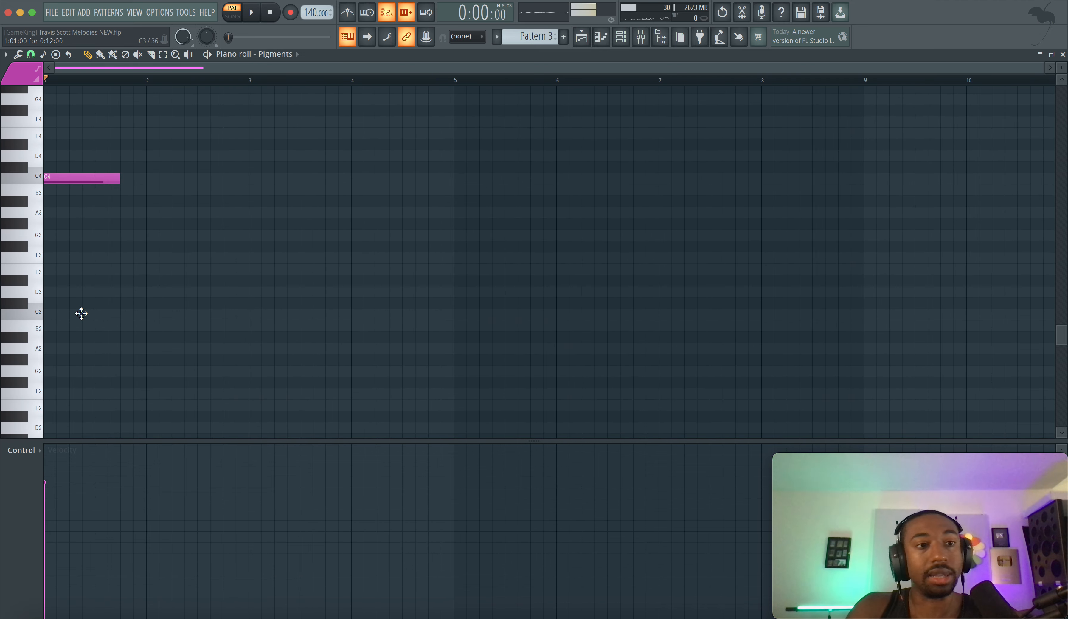
pyautogui.hotkey('ctrl', 'Up')
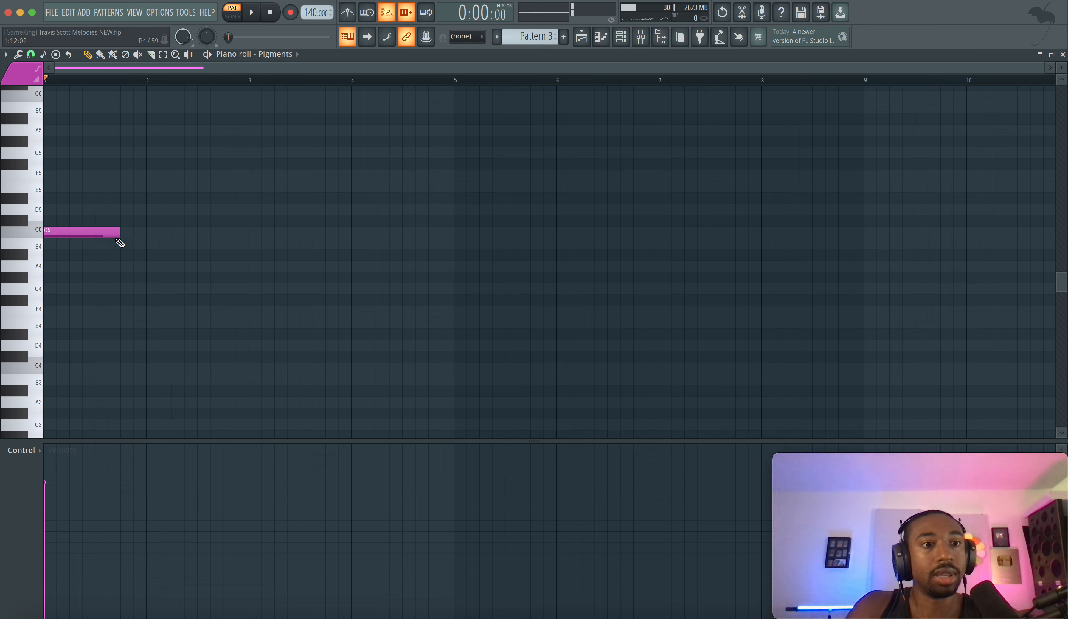
pyautogui.moveTo(119, 241); pyautogui.dragTo(138, 233)
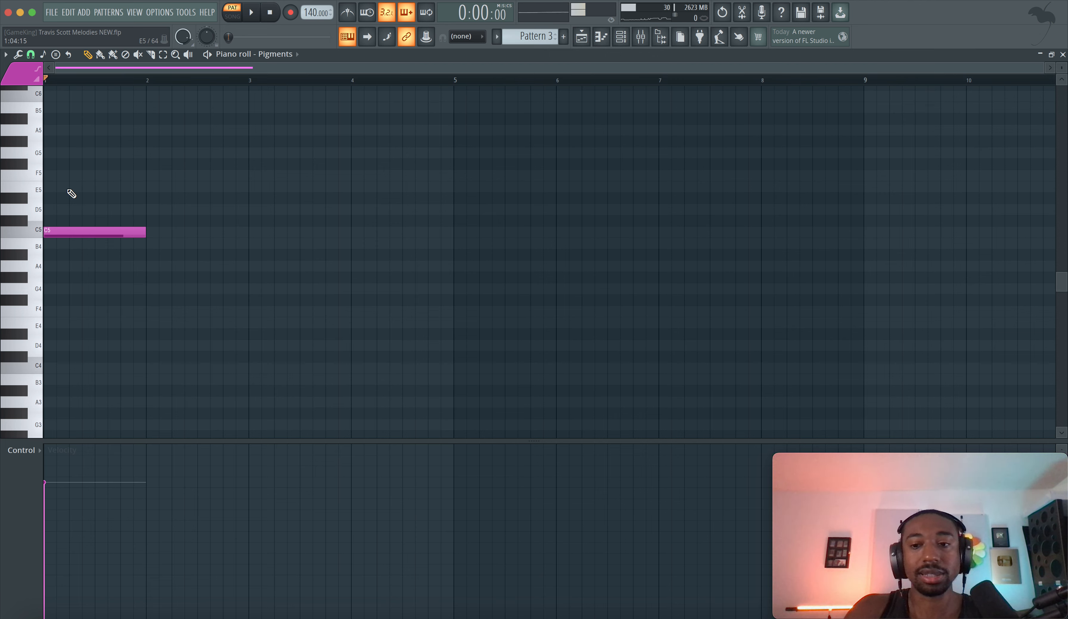
# Step: Stack one-bar D5, E5, F5, G5, A5, B5 and C6 notes above the C5 to lay out the white-key scale
pyautogui.click(37, 231)
pyautogui.click(38, 230)
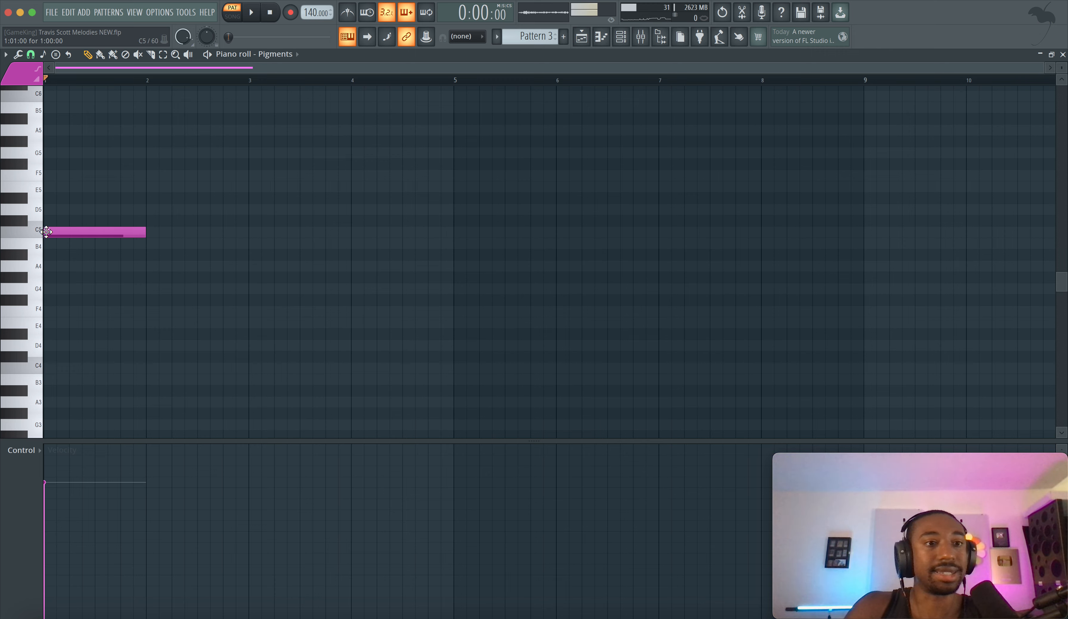
pyautogui.click(52, 210)
pyautogui.click(54, 187)
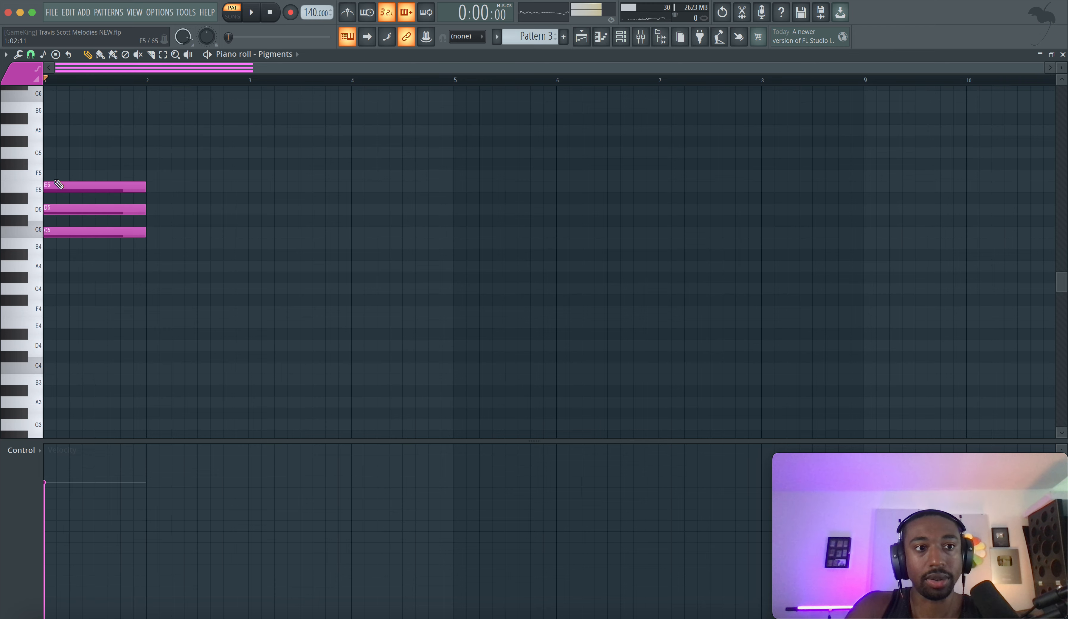
pyautogui.click(51, 174)
pyautogui.click(53, 153)
pyautogui.click(67, 129)
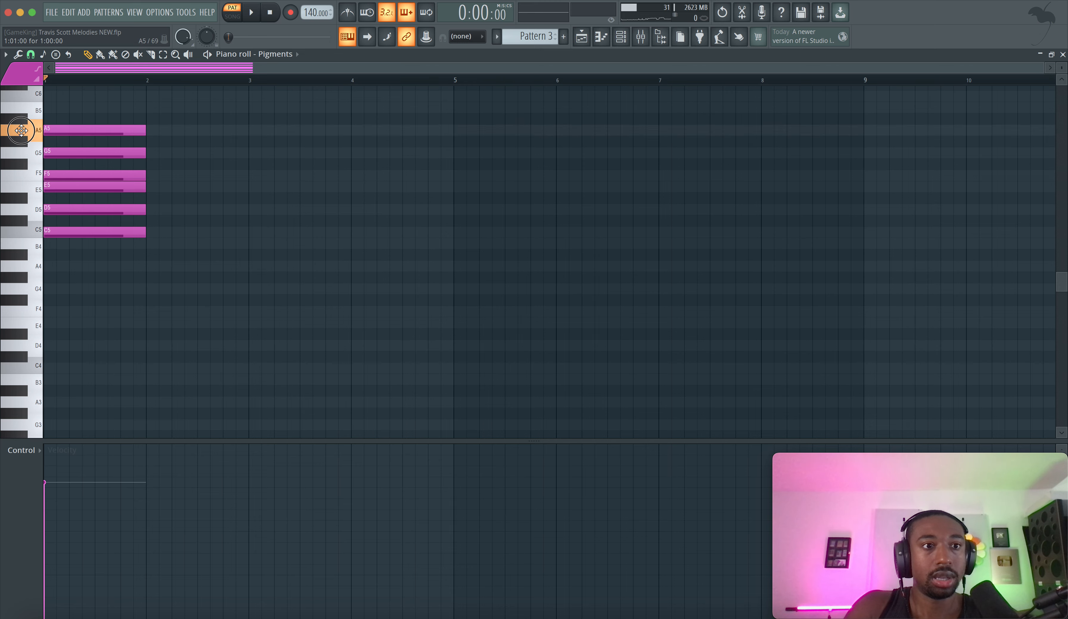
pyautogui.click(50, 111)
pyautogui.moveTo(50, 112); pyautogui.dragTo(37, 112)
pyautogui.click(49, 94)
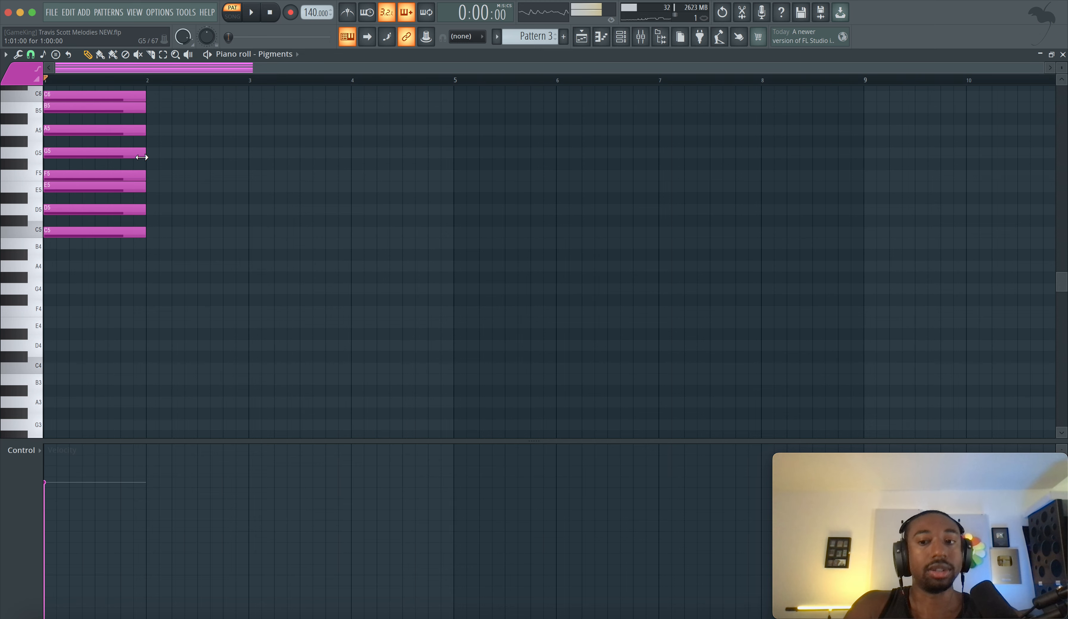
# Step: Move the whole C5-to-C6 scale stack to bar five, and audition the C5 root
pyautogui.scroll(3, 142, 157)
pyautogui.scroll(2, 141, 157)
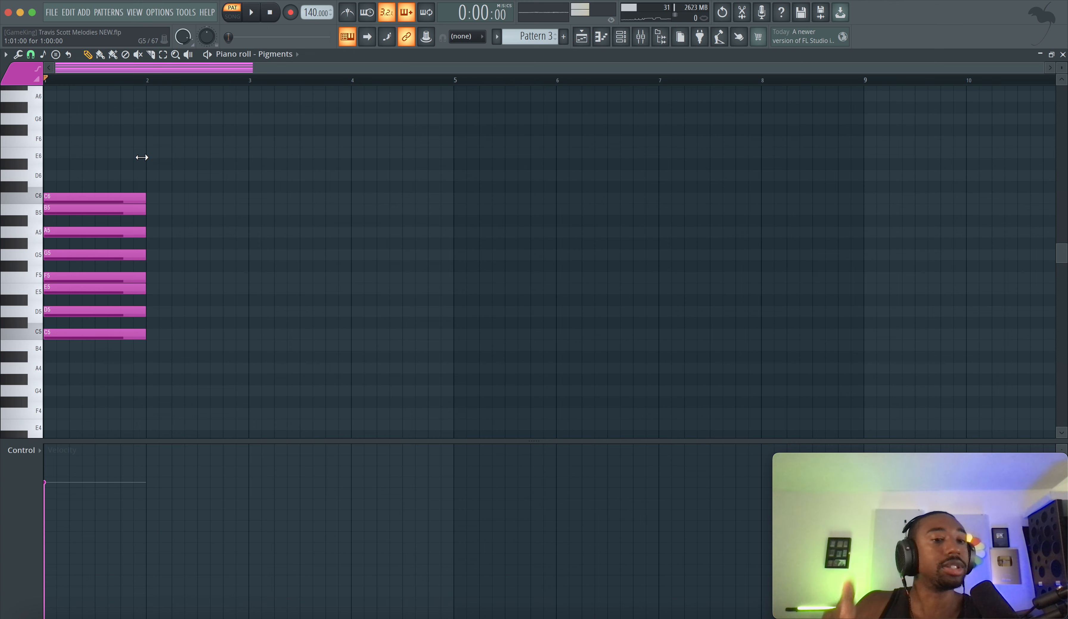
pyautogui.click(144, 313)
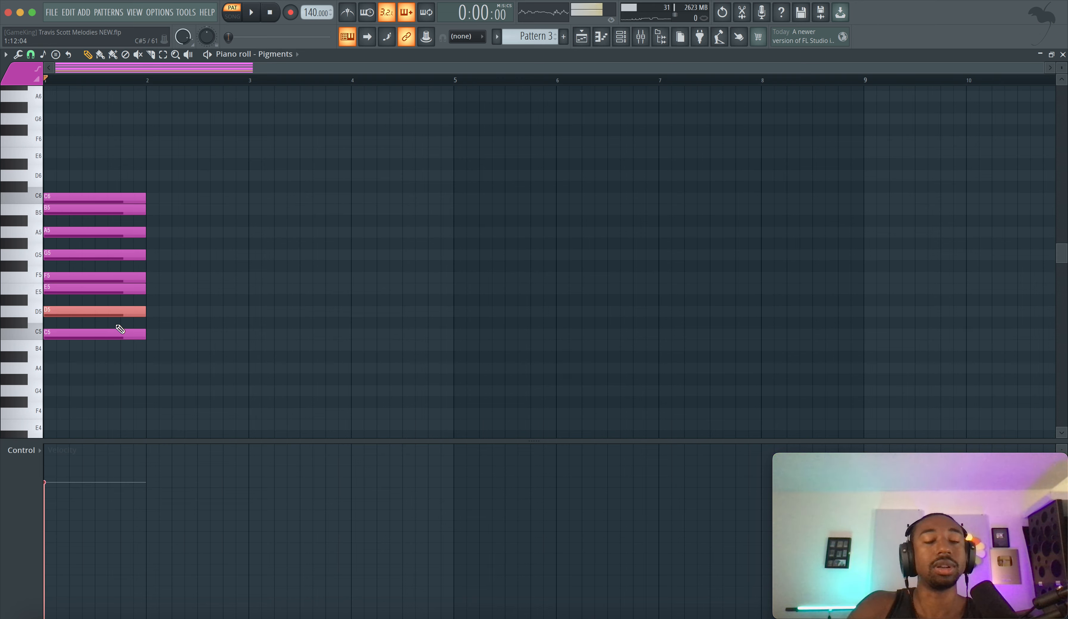
pyautogui.moveTo(143, 361); pyautogui.dragTo(77, 179)
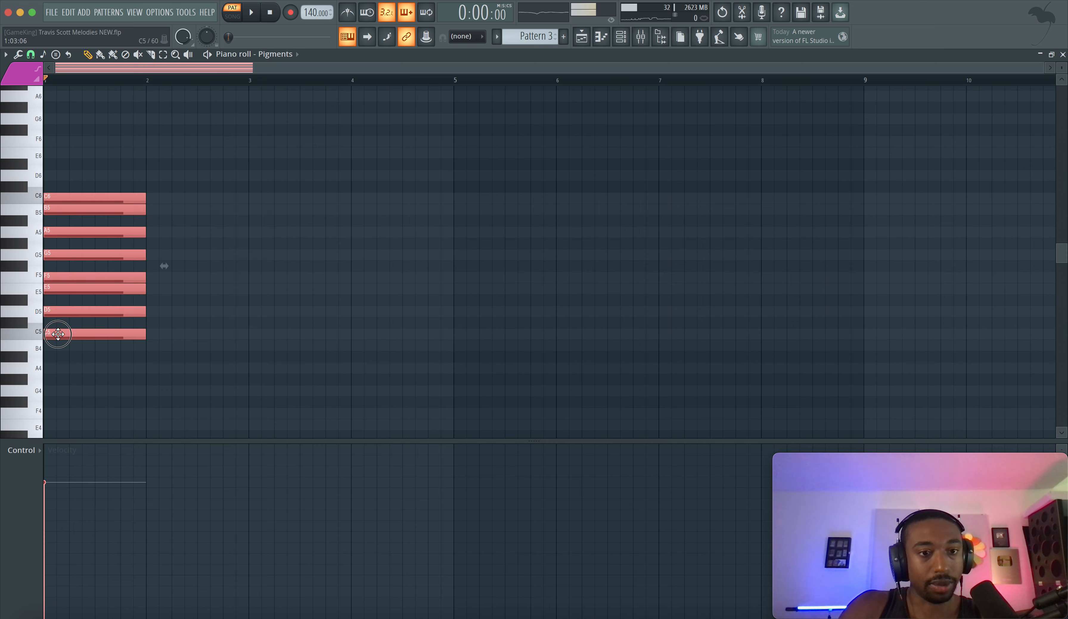
pyautogui.moveTo(65, 336); pyautogui.dragTo(502, 335)
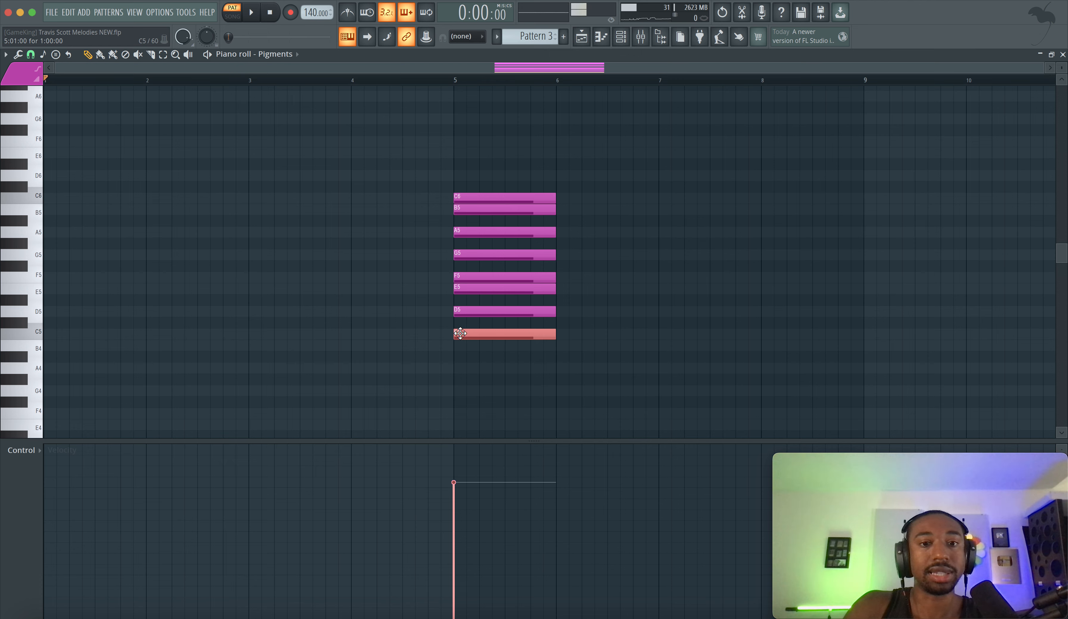
pyautogui.click(40, 338)
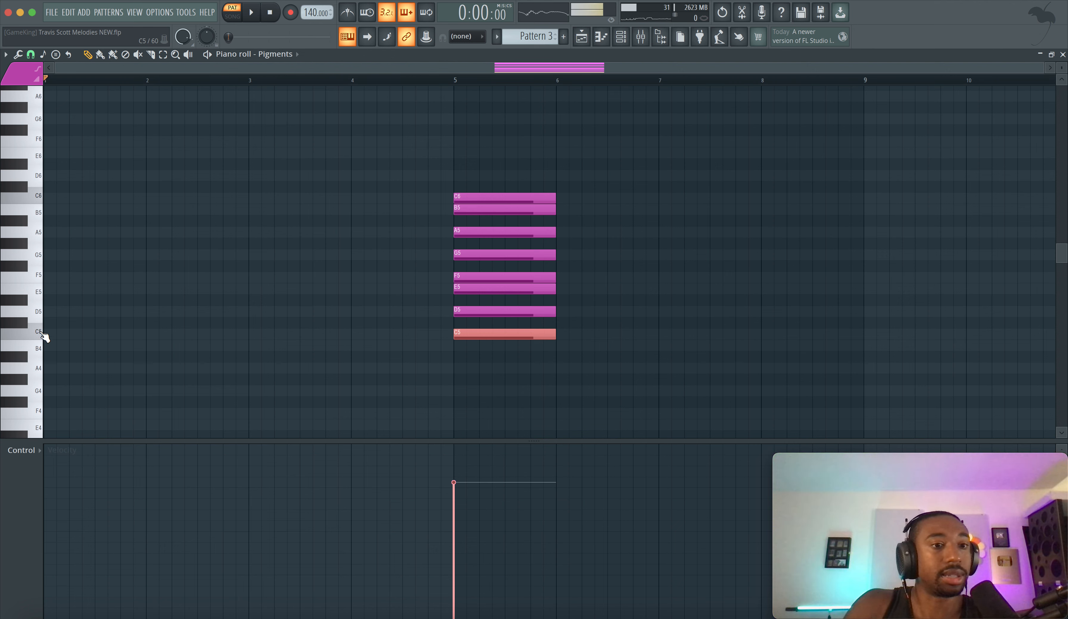
# Step: Audition the white keys one by one on the piano keyboard, from C5 up to C6
pyautogui.click(43, 334)
pyautogui.click(43, 313)
pyautogui.click(43, 292)
pyautogui.click(42, 273)
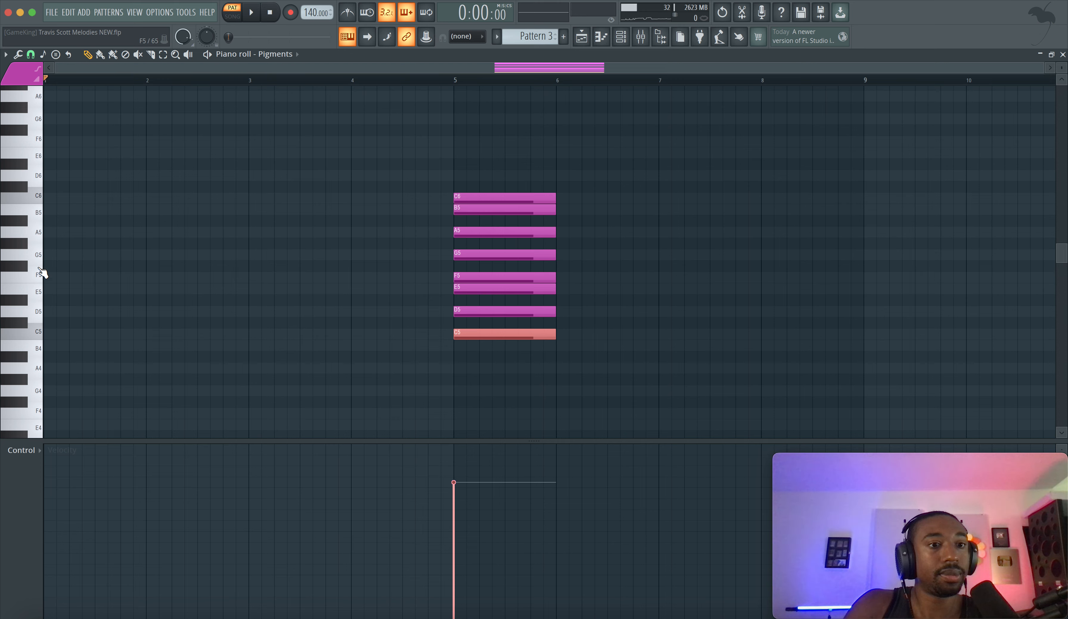
pyautogui.click(42, 254)
pyautogui.click(42, 233)
pyautogui.click(43, 212)
pyautogui.click(42, 197)
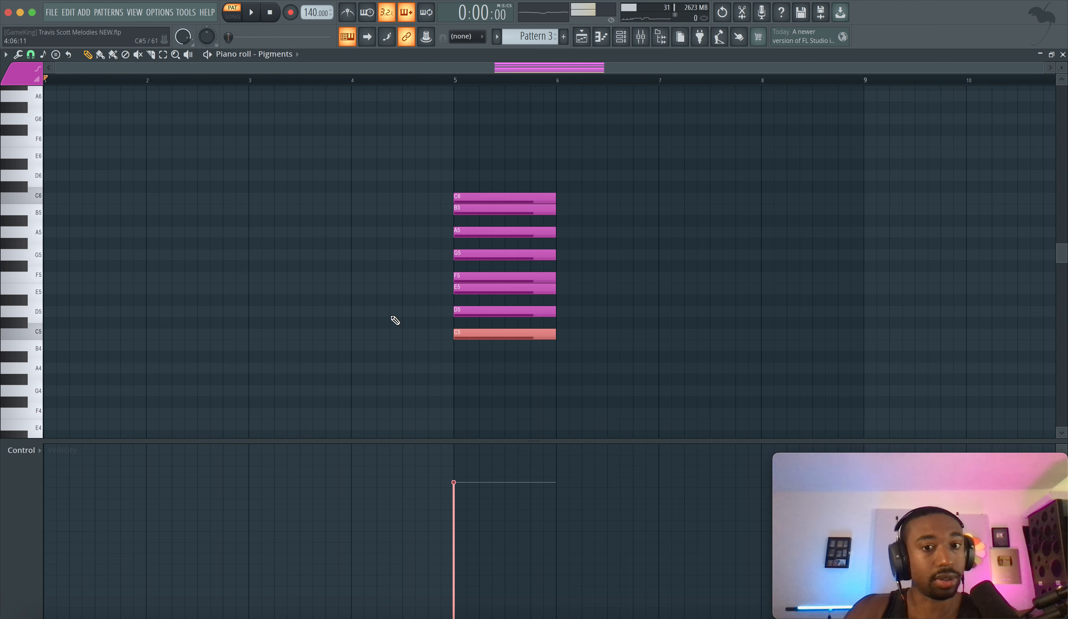
# Step: Single out the notes of the bar-five scale stack in turn, from C5 up to C6
pyautogui.moveTo(480, 334); pyautogui.dragTo(469, 209)
pyautogui.rightClick(378, 215)
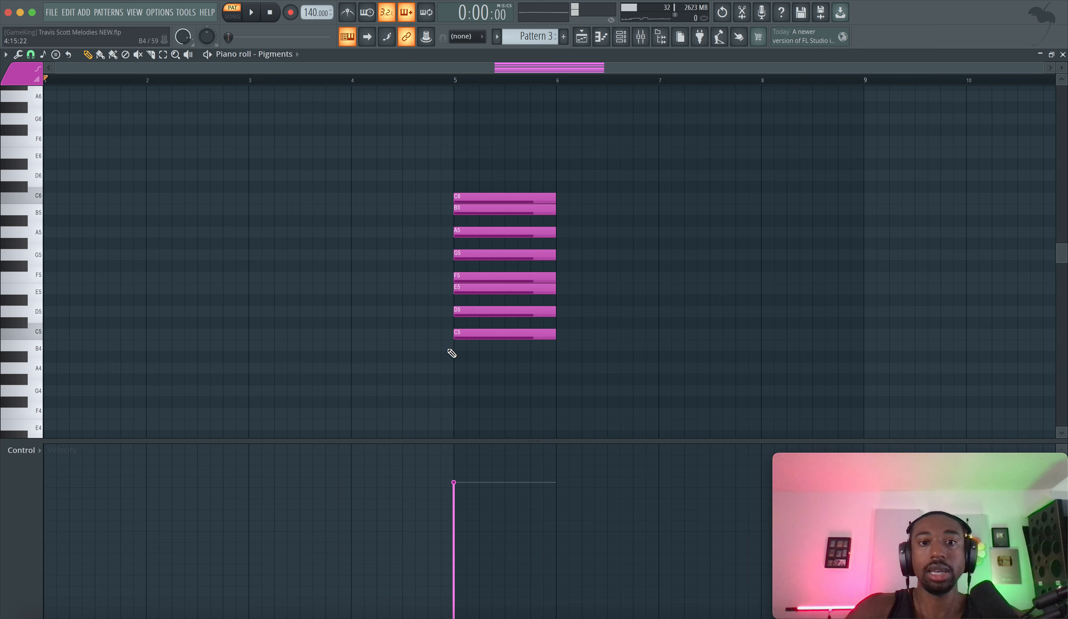
pyautogui.moveTo(463, 330); pyautogui.dragTo(527, 340)
pyautogui.click(476, 311)
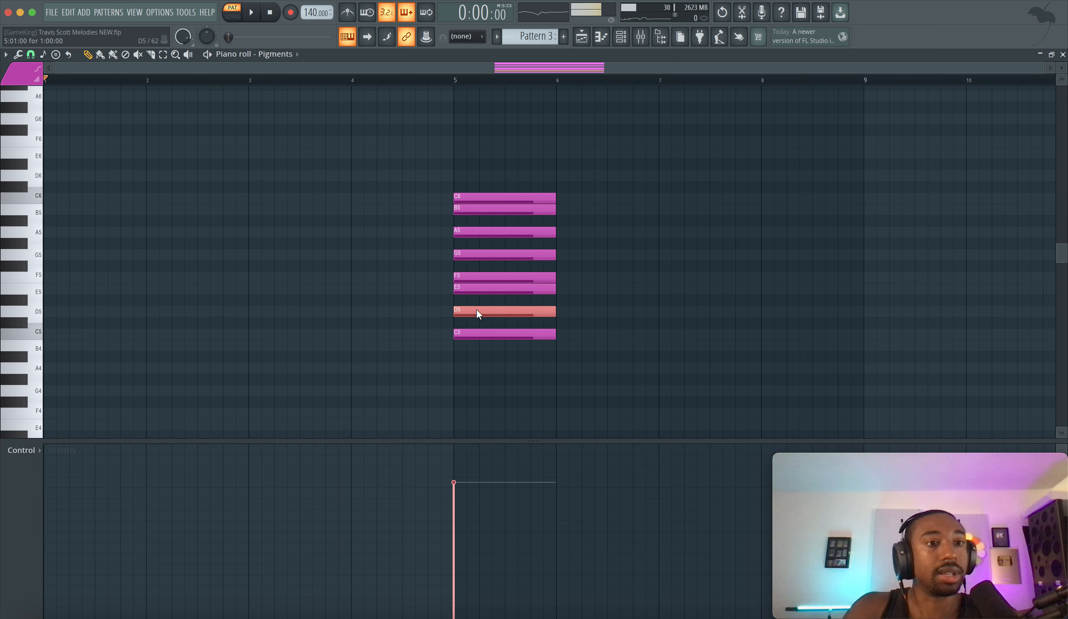
pyautogui.keyDown('ctrl'); pyautogui.click(475, 310); pyautogui.keyUp('ctrl')
pyautogui.keyDown('ctrl'); pyautogui.click(462, 290); pyautogui.keyUp('ctrl')
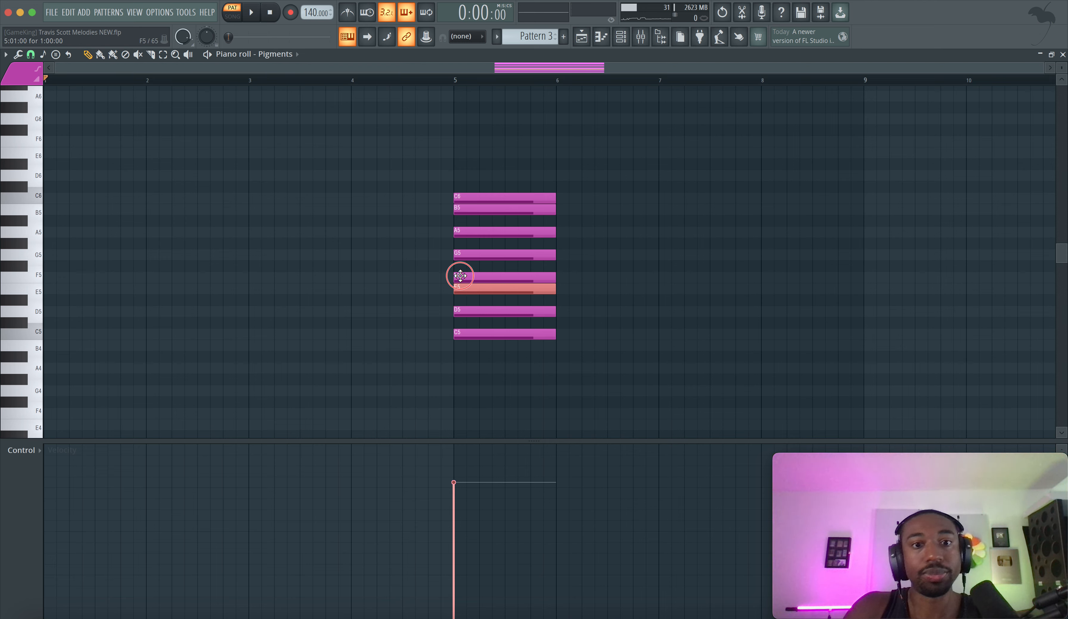
pyautogui.moveTo(461, 276); pyautogui.dragTo(507, 279)
pyautogui.keyDown('ctrl'); pyautogui.click(493, 254); pyautogui.keyUp('ctrl')
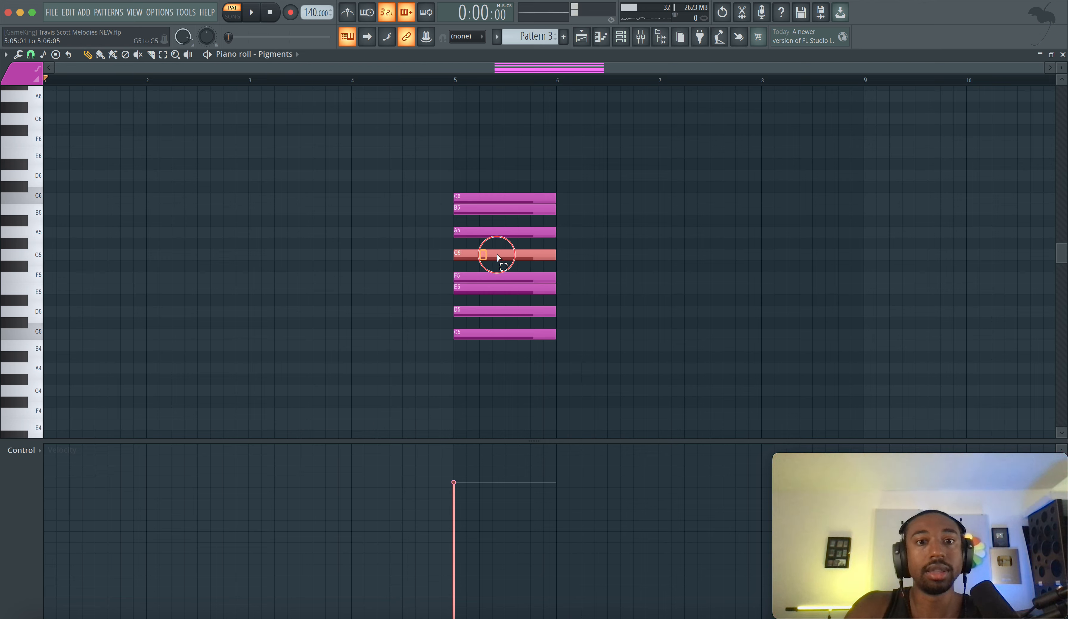
pyautogui.keyDown('ctrl'); pyautogui.click(481, 235); pyautogui.keyUp('ctrl')
pyautogui.keyDown('ctrl'); pyautogui.click(468, 212); pyautogui.keyUp('ctrl')
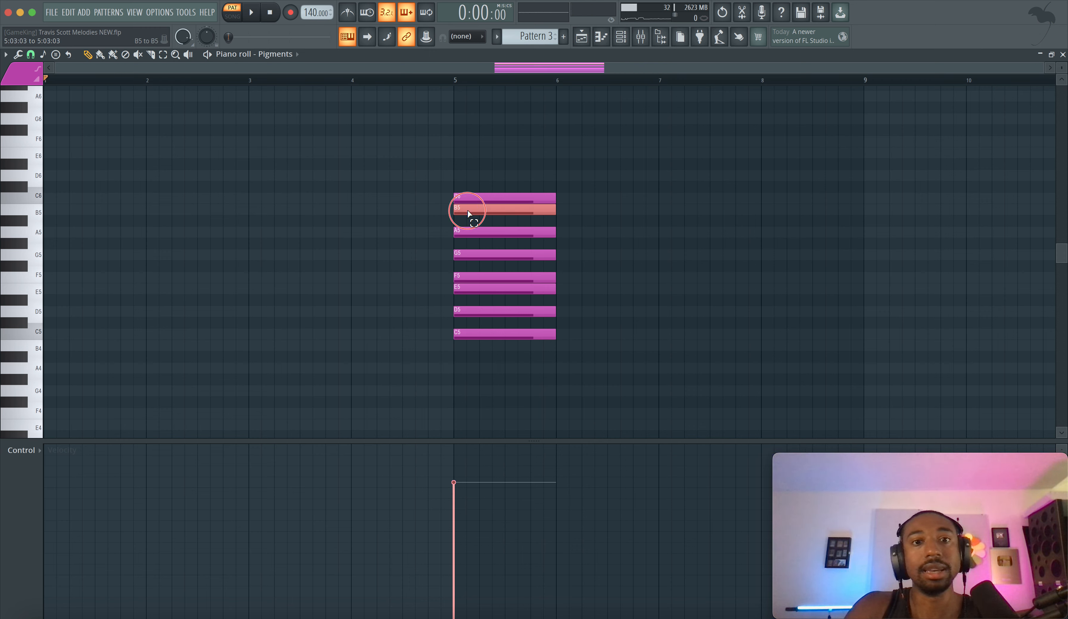
pyautogui.keyDown('ctrl'); pyautogui.click(479, 233); pyautogui.keyUp('ctrl')
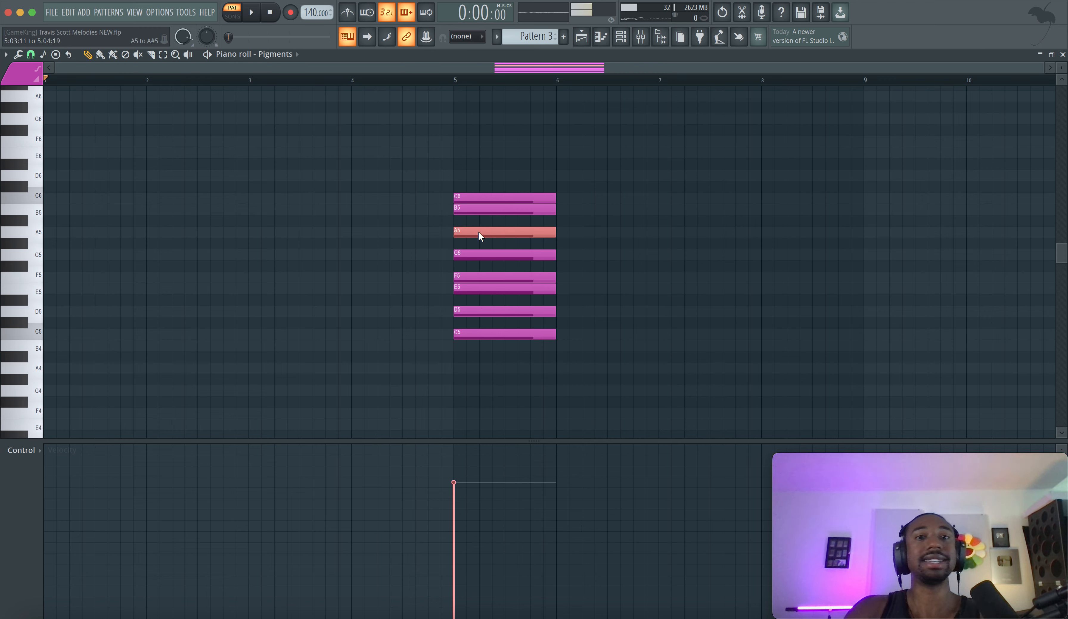
pyautogui.keyDown('ctrl'); pyautogui.click(475, 212); pyautogui.keyUp('ctrl')
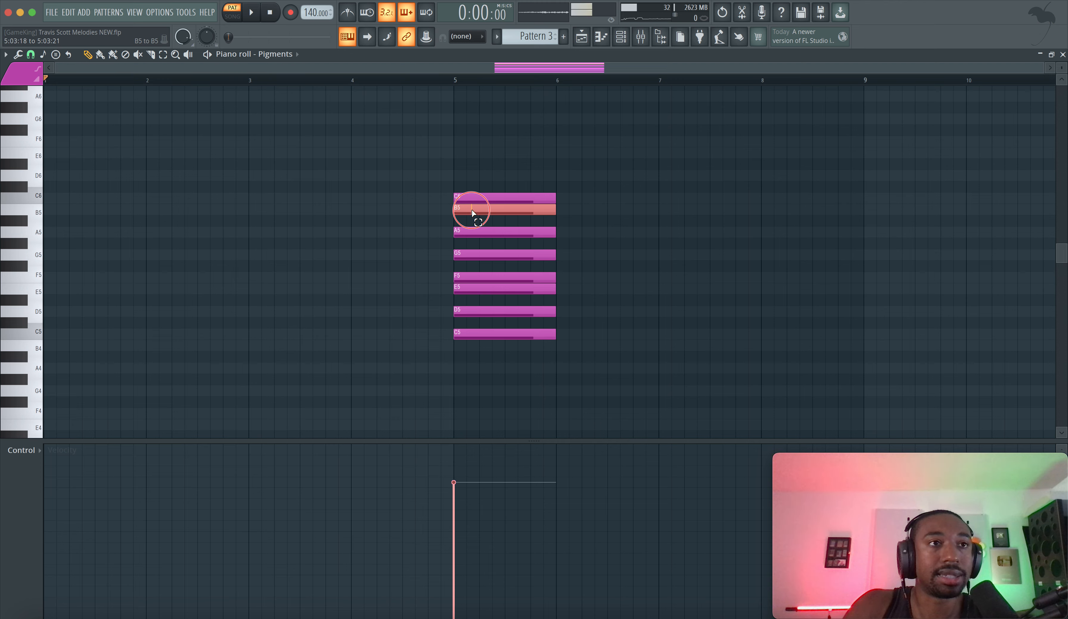
pyautogui.keyDown('ctrl'); pyautogui.click(483, 203); pyautogui.keyUp('ctrl')
pyautogui.click(331, 238)
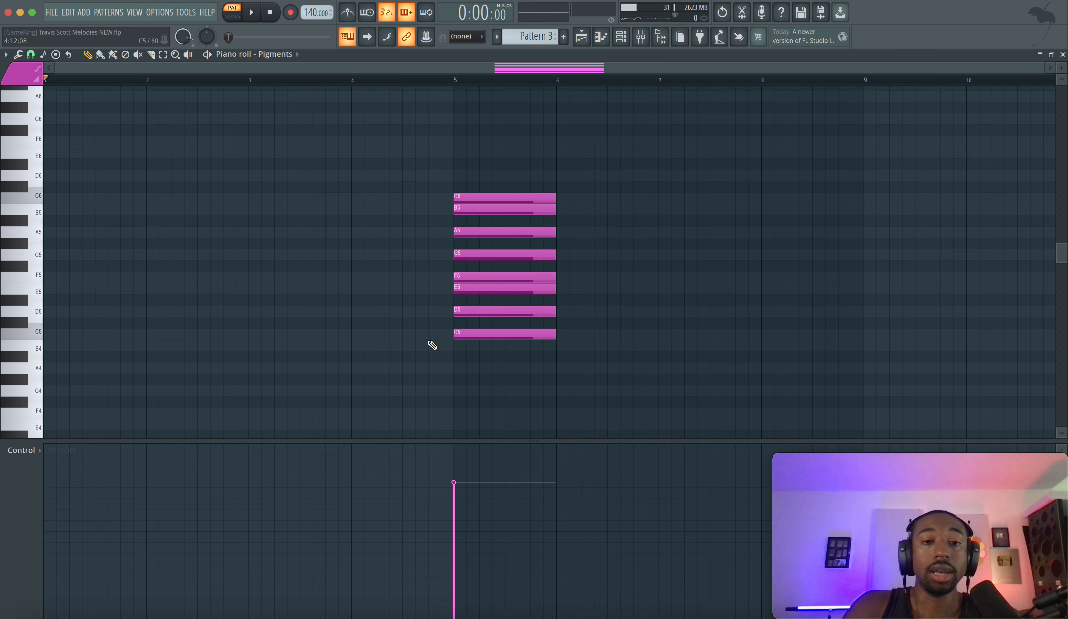
# Step: Lay out root notes: a one-bar D5 in bar one, a one-bar G5 in bar two, and a two-bar C5 from bar three
pyautogui.click(465, 335)
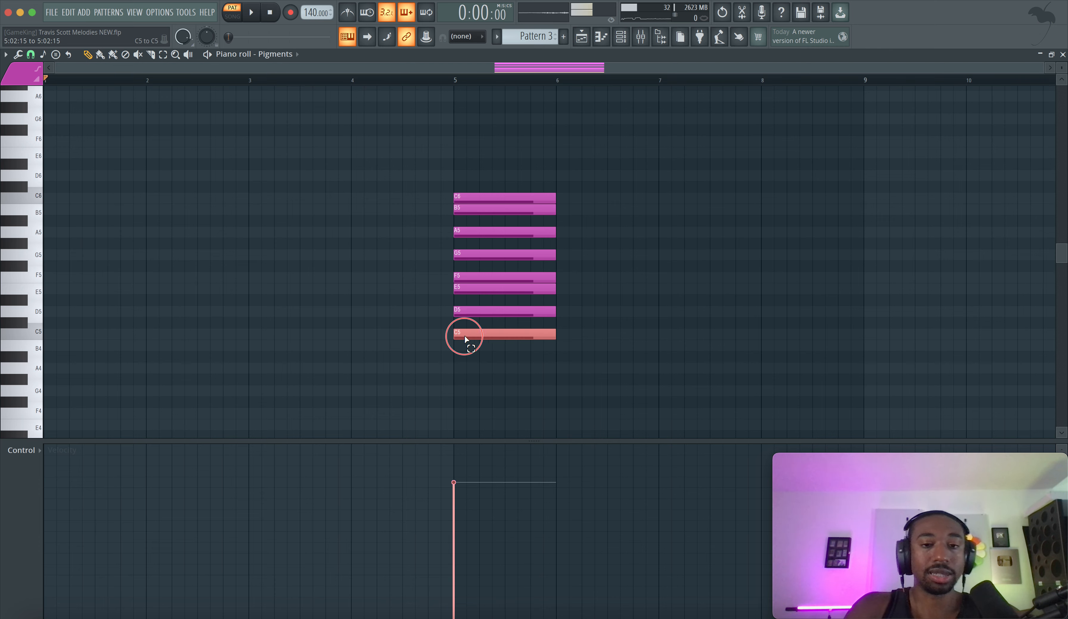
pyautogui.click(498, 313)
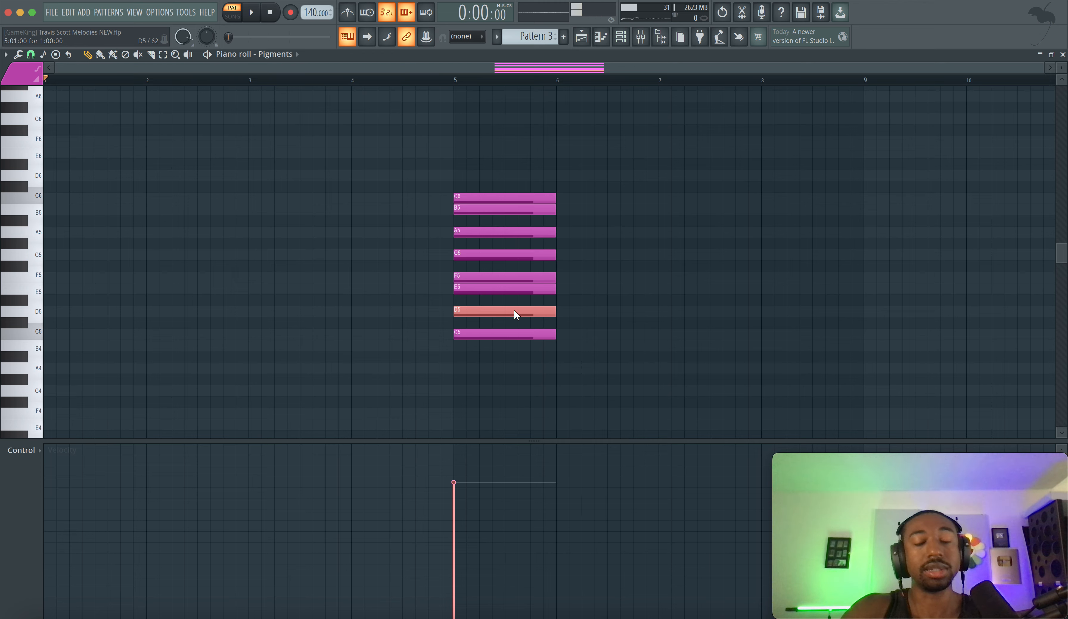
pyautogui.click(507, 319)
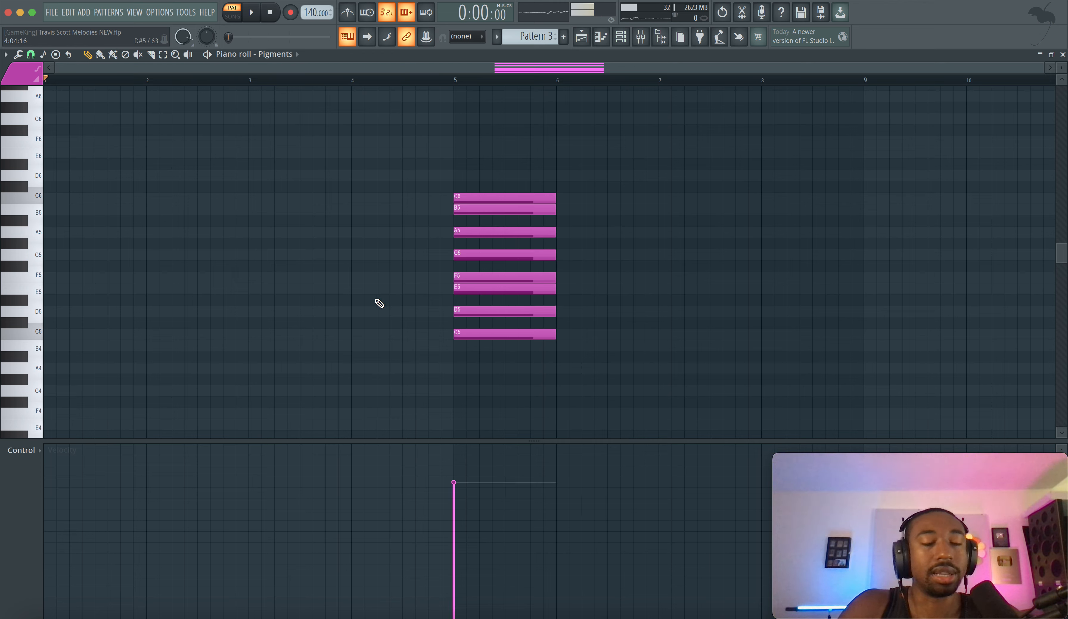
pyautogui.moveTo(575, 315); pyautogui.dragTo(57, 320)
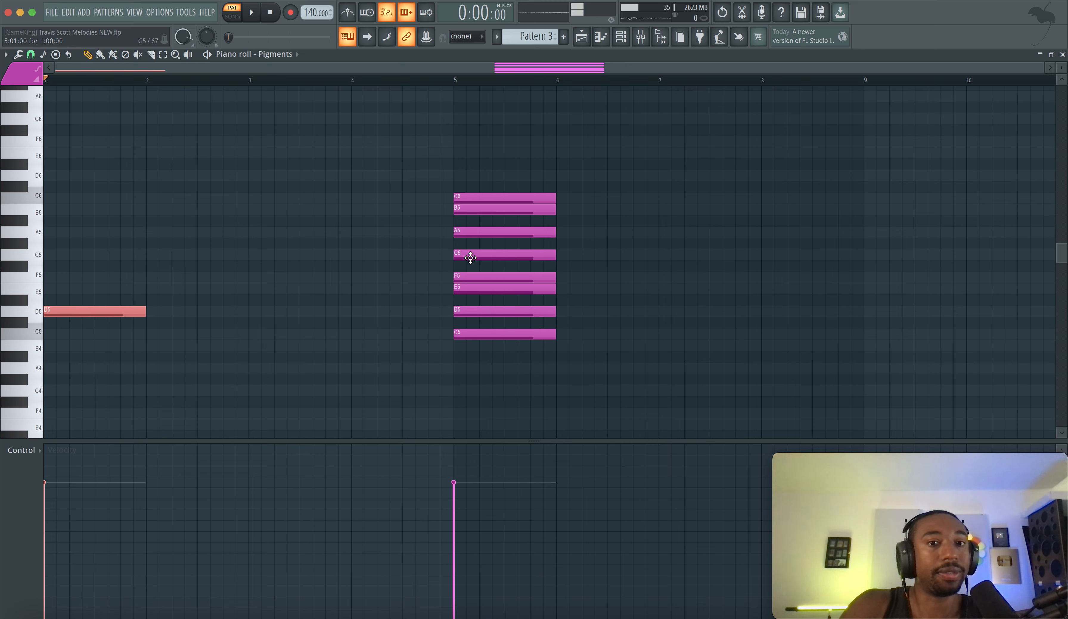
pyautogui.moveTo(470, 257); pyautogui.dragTo(183, 253)
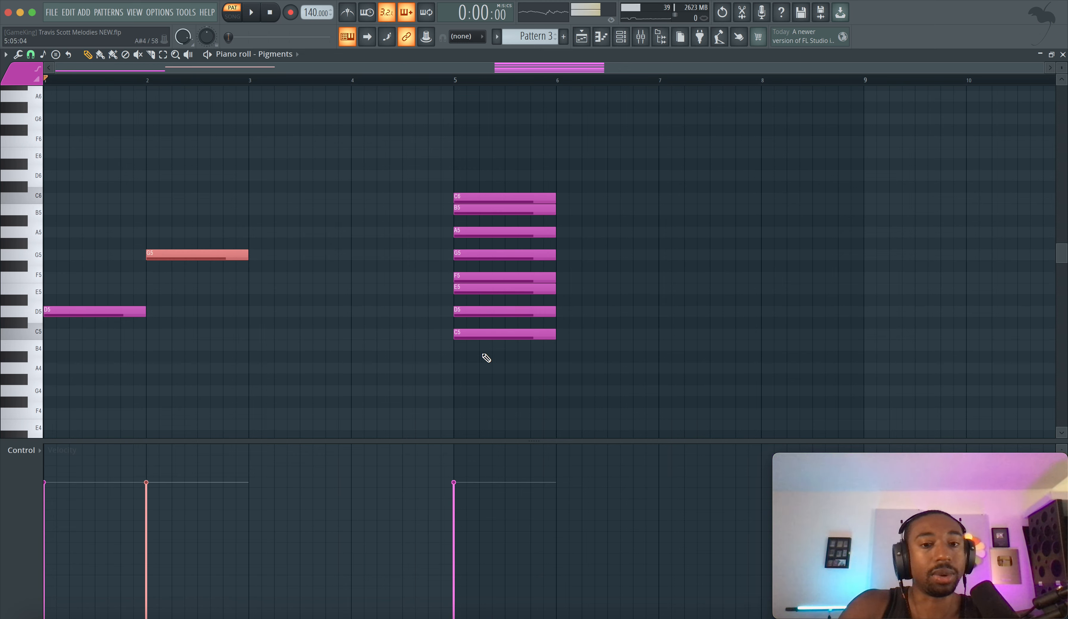
pyautogui.moveTo(486, 335); pyautogui.dragTo(446, 336)
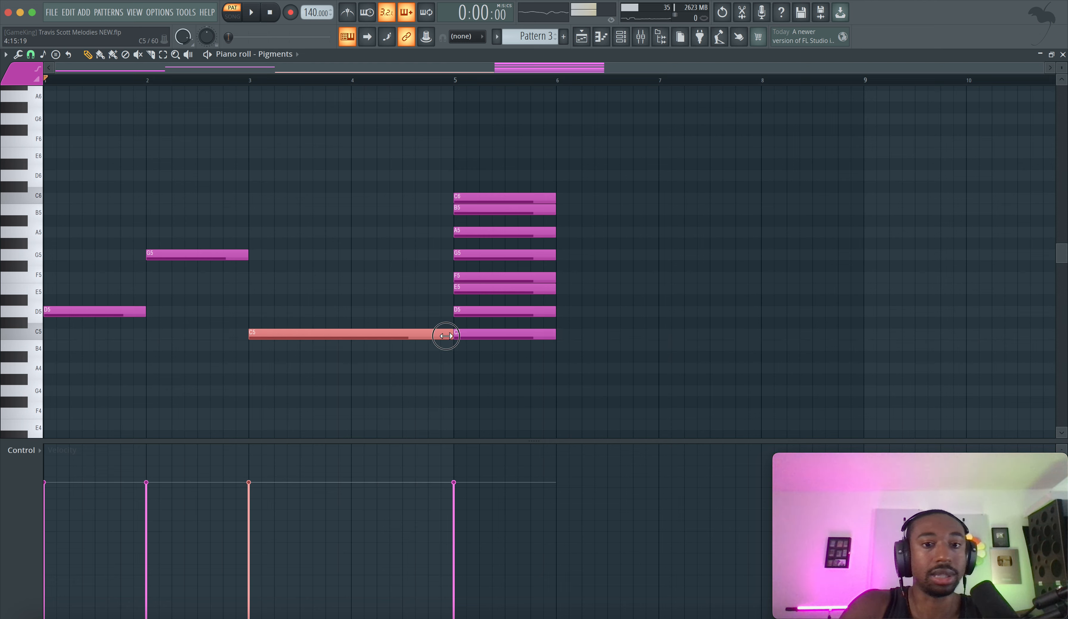
# Step: Select bars one to four as the playback range and play back the root notes
pyautogui.moveTo(453, 78); pyautogui.dragTo(48, 95)
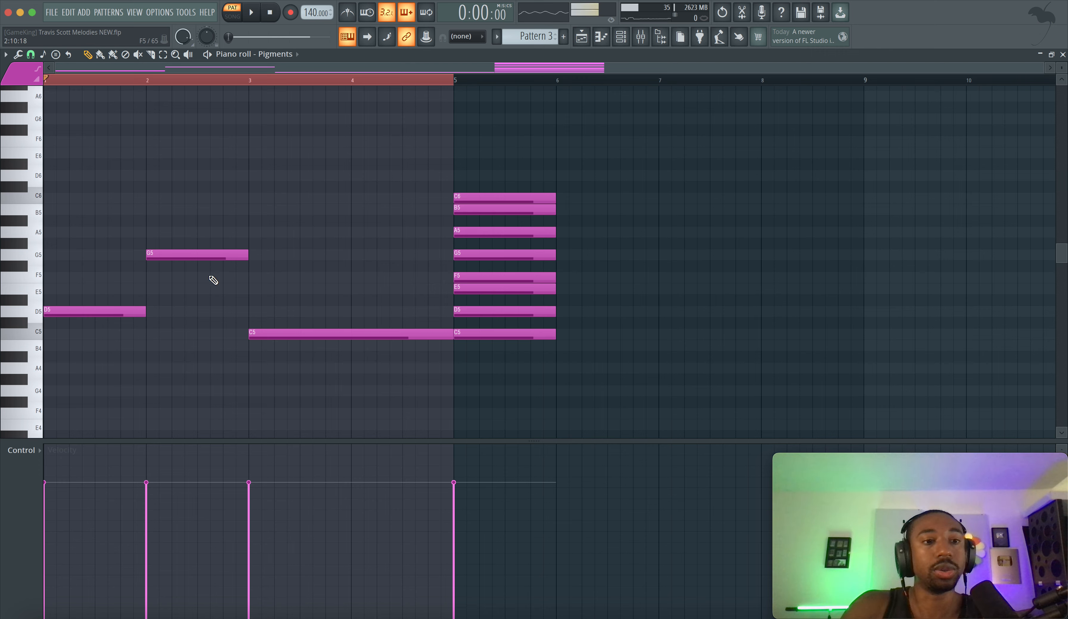
pyautogui.click(117, 317)
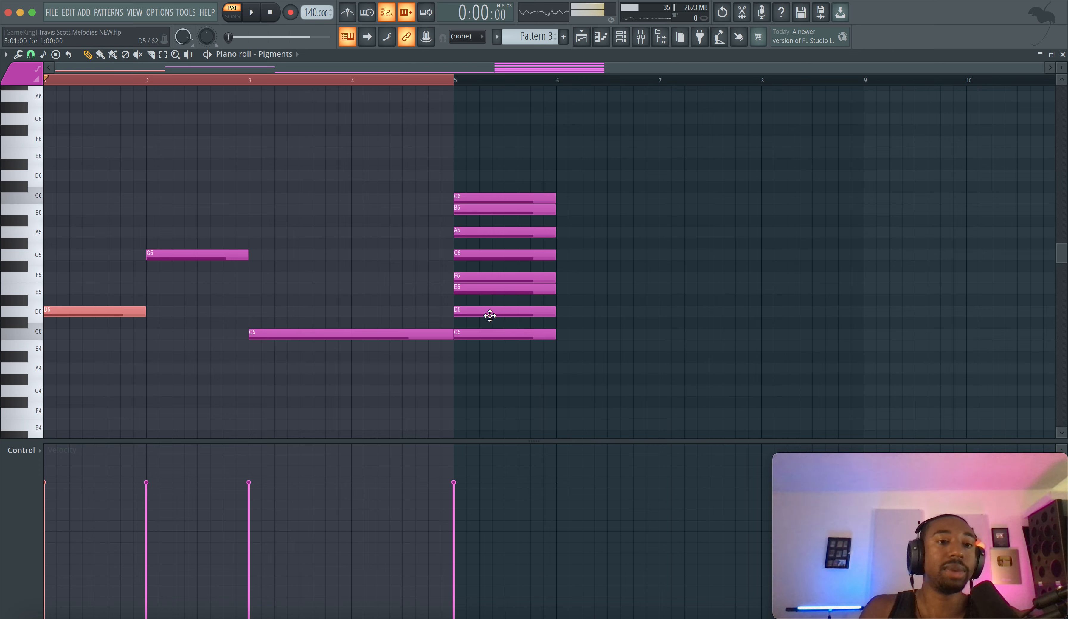
pyautogui.press('space')
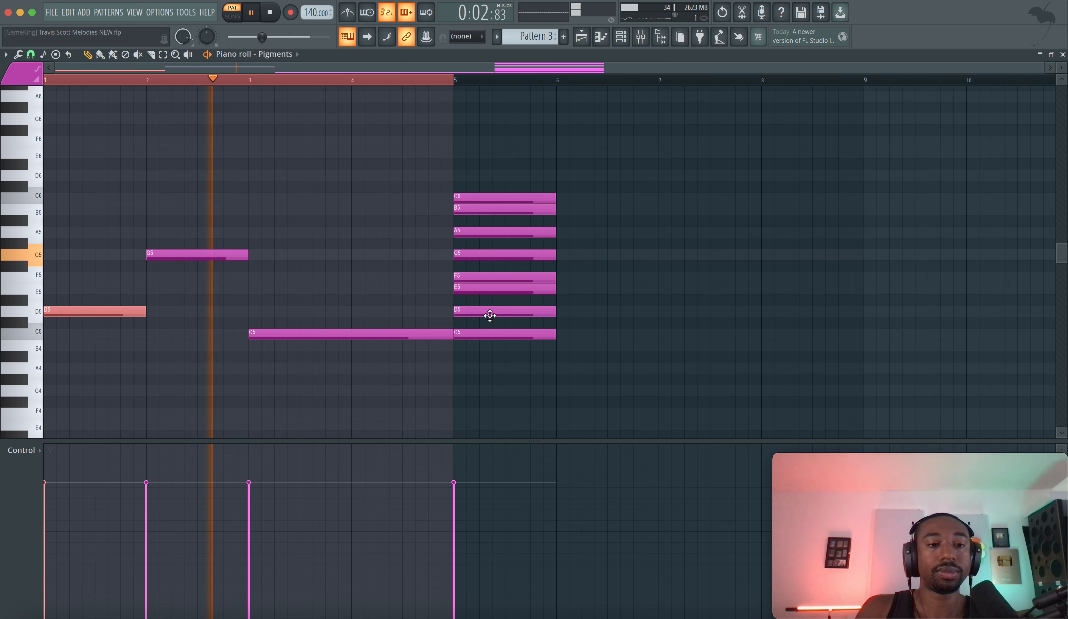
pyautogui.press('space')
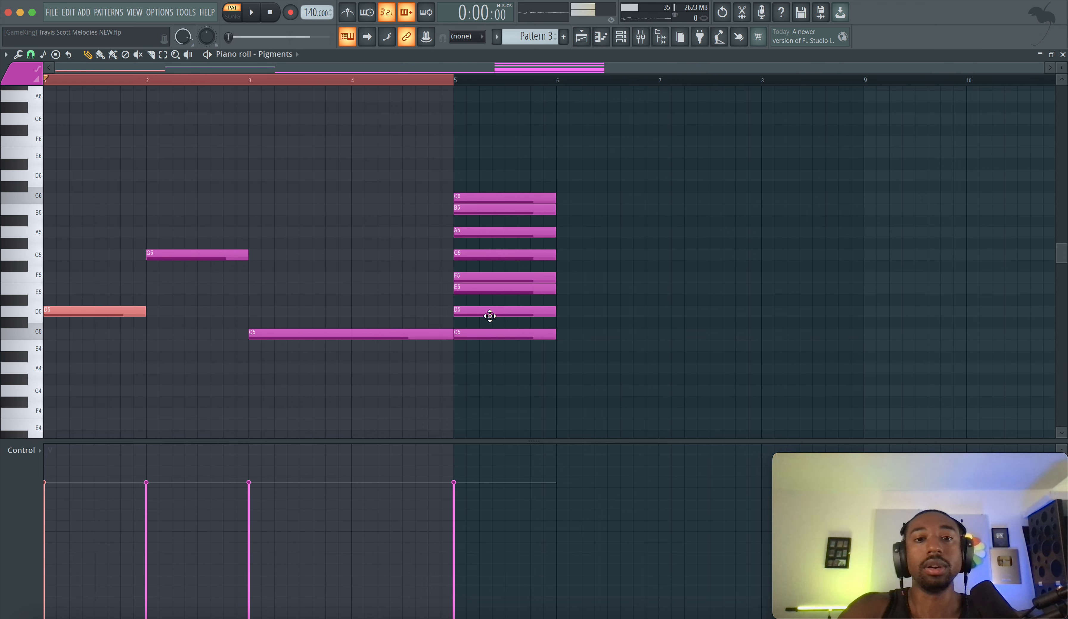
# Step: Pick out D5, F5 and A5 in the scale stack, and add one-bar F5 and A5 notes above the D5 in bar one
pyautogui.click(505, 311)
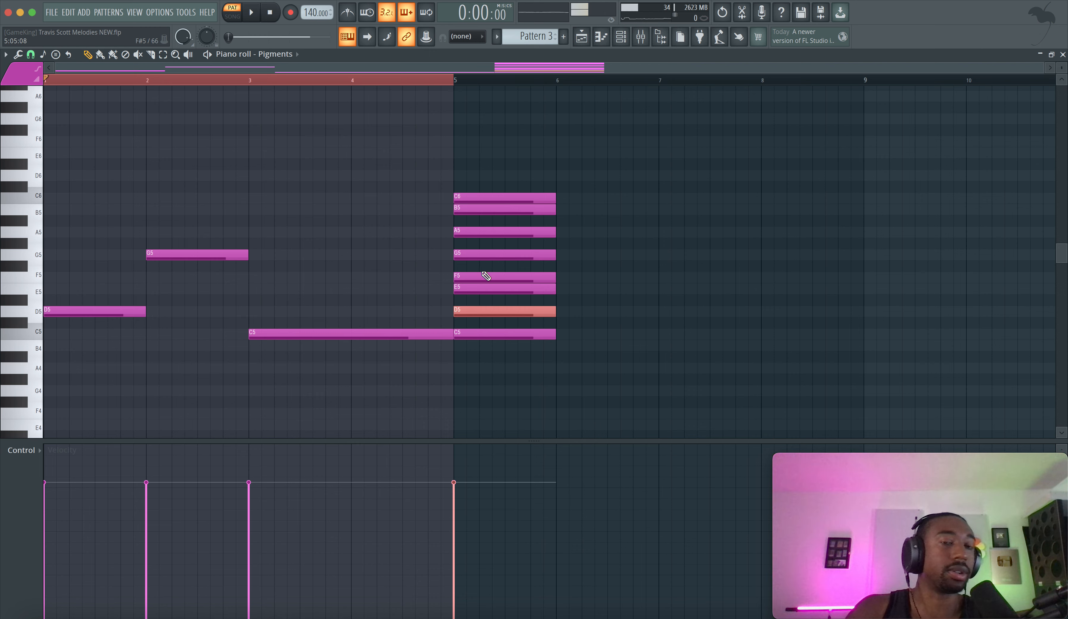
pyautogui.keyDown('super'); pyautogui.click(470, 312); pyautogui.keyUp('super')
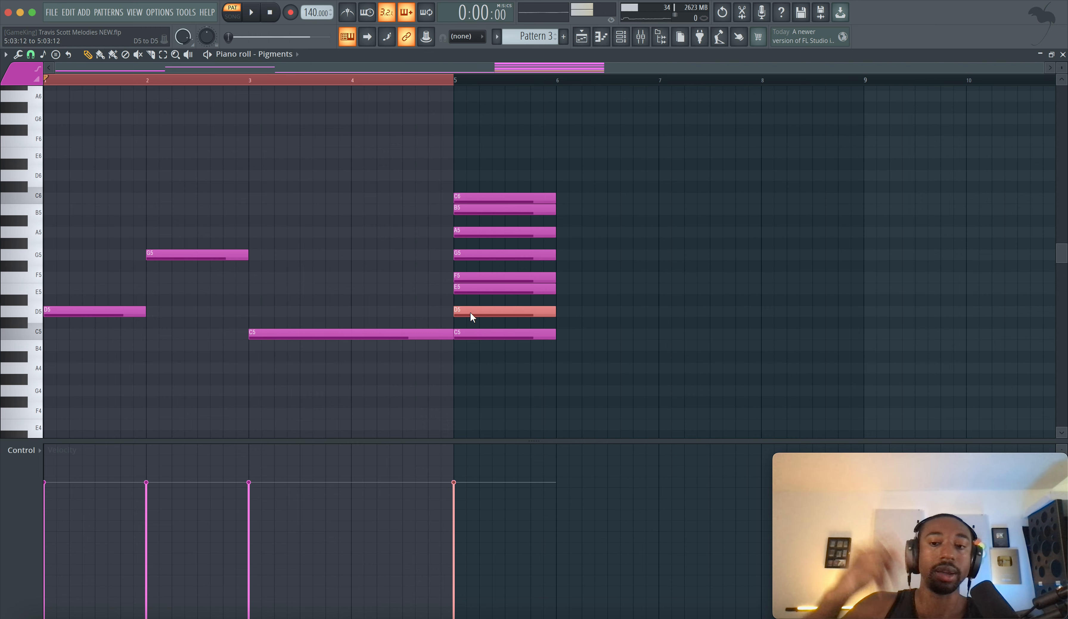
pyautogui.keyDown('super'); pyautogui.click(466, 310); pyautogui.keyUp('super')
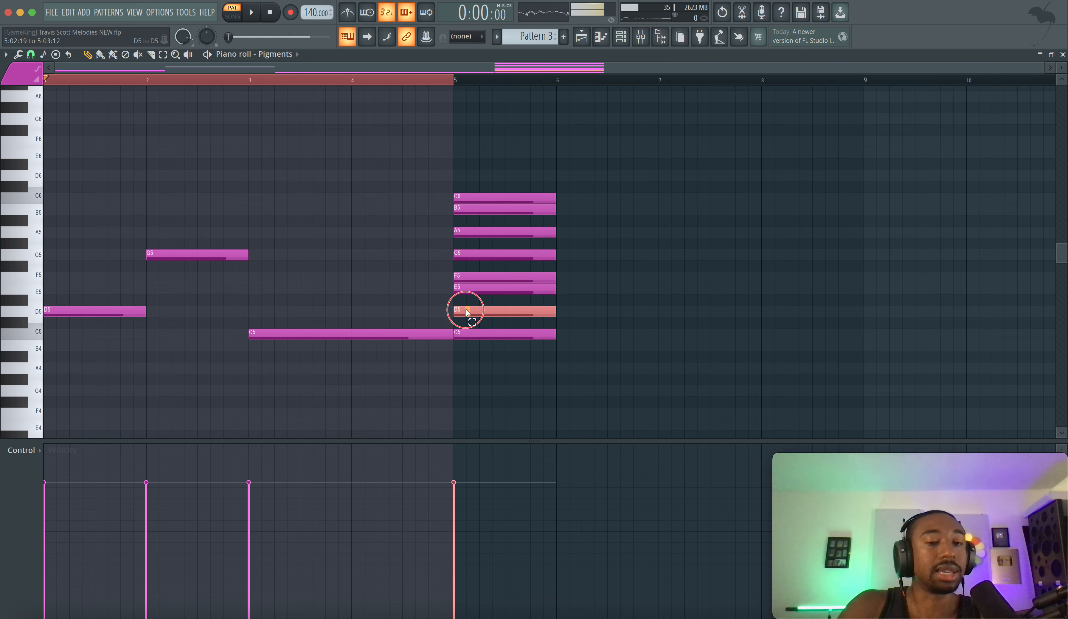
pyautogui.keyDown('super'); pyautogui.click(466, 275); pyautogui.keyUp('super')
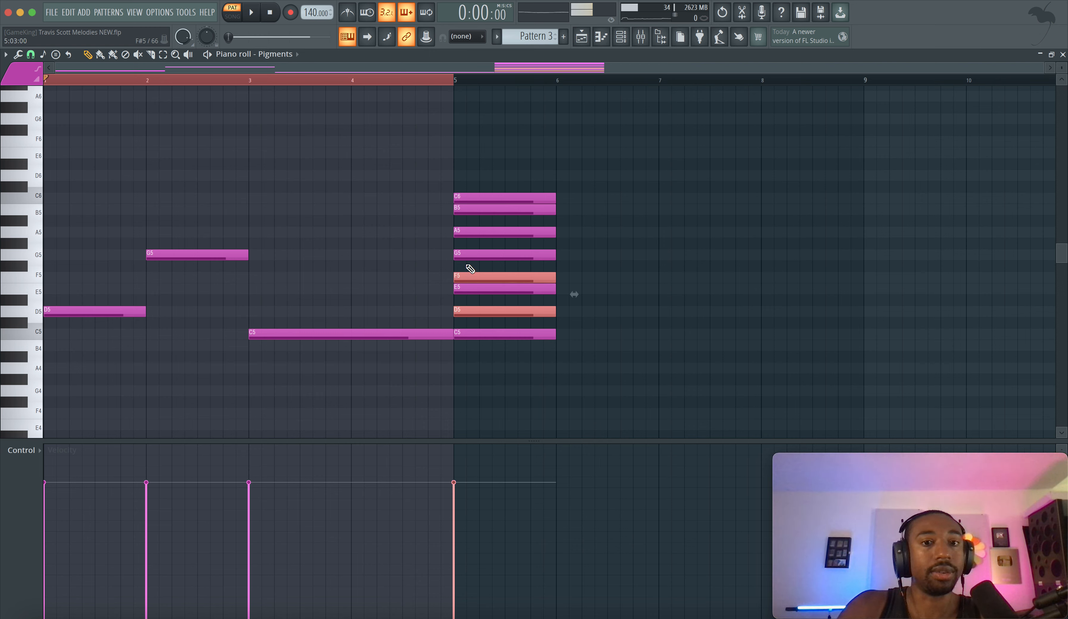
pyautogui.keyDown('super'); pyautogui.click(467, 231); pyautogui.keyUp('super')
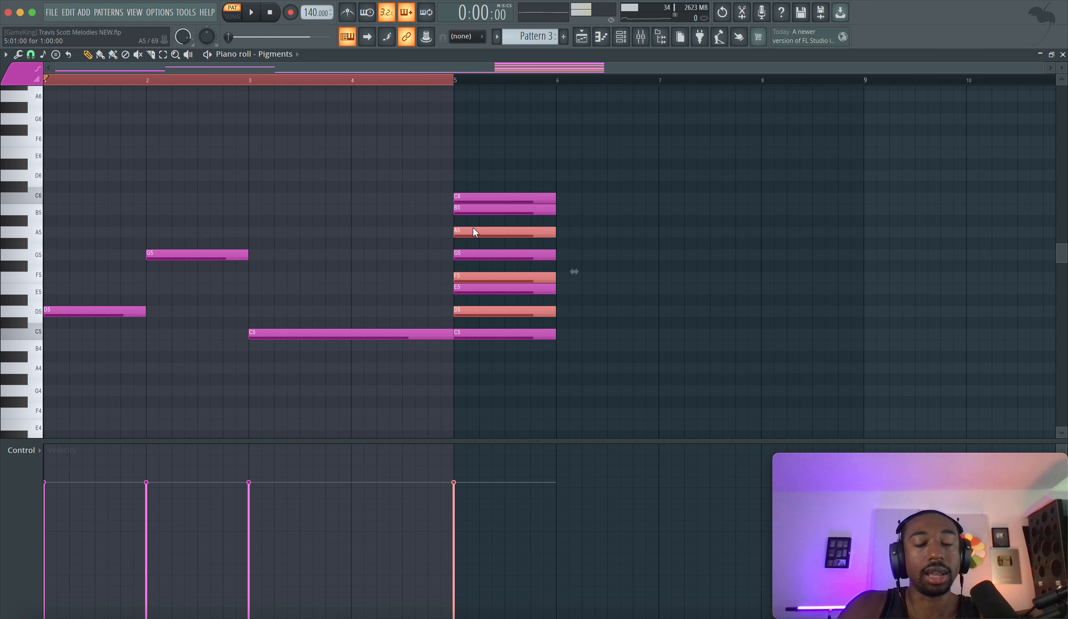
pyautogui.click(58, 275)
pyautogui.moveTo(246, 276); pyautogui.dragTo(143, 276)
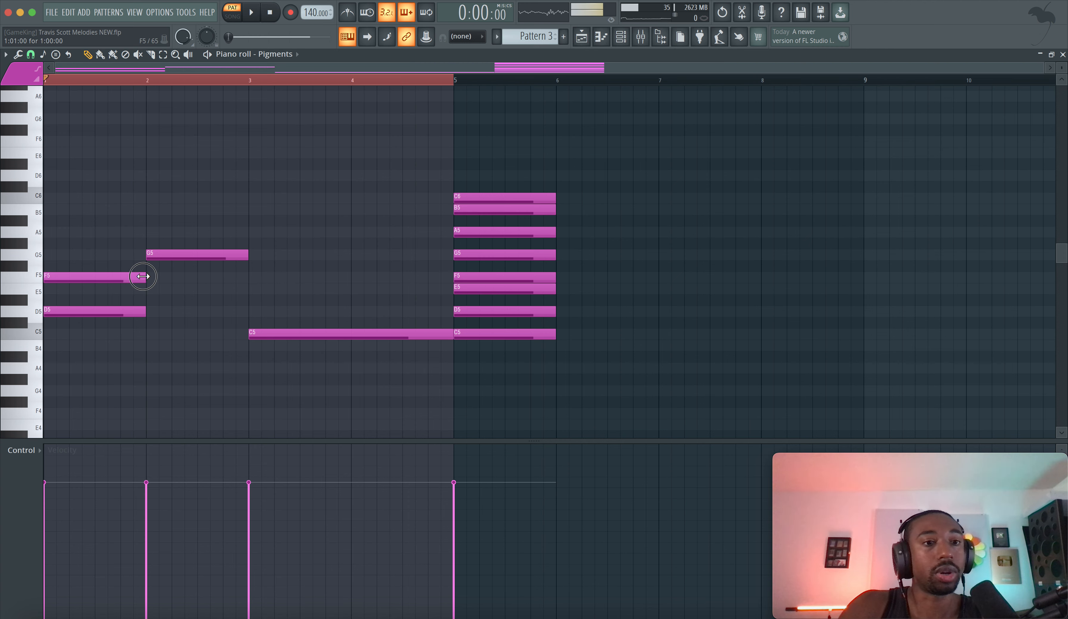
pyautogui.click(70, 236)
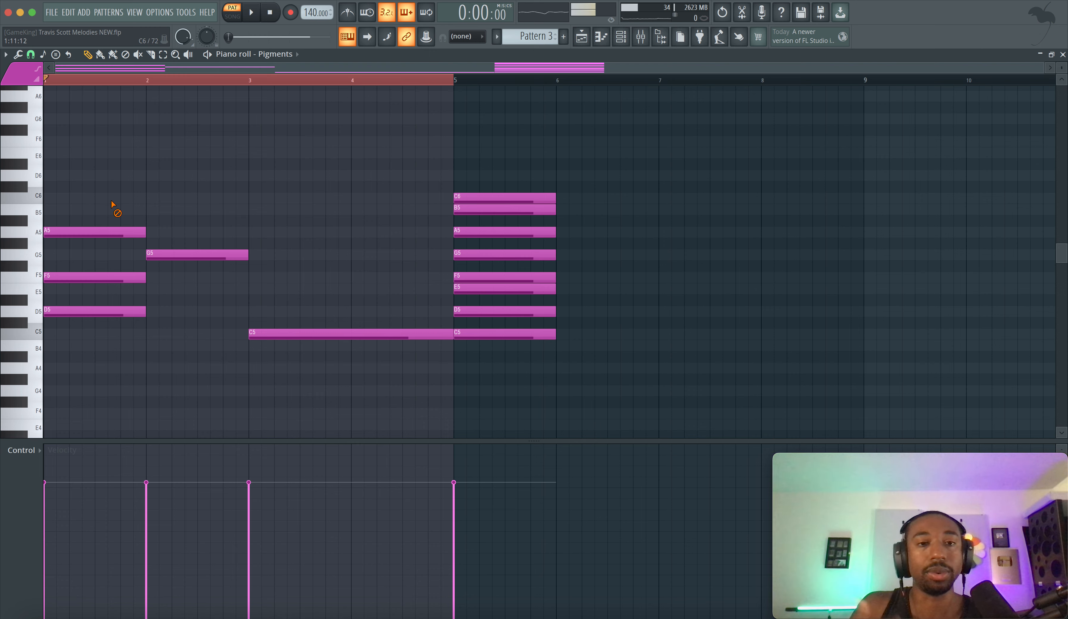
# Step: Compare D5, F5 and A5 in the scale stack with the bar-one chord, and play the chord back
pyautogui.moveTo(111, 201); pyautogui.dragTo(98, 320)
pyautogui.rightClick(97, 327)
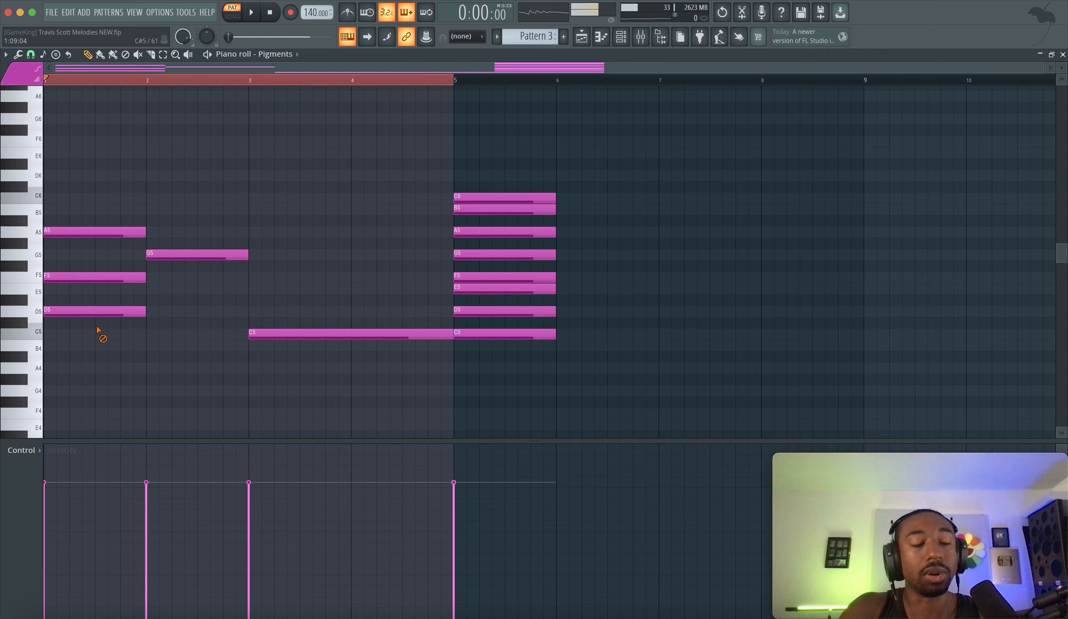
pyautogui.press('space')
pyautogui.moveTo(95, 225); pyautogui.dragTo(95, 306)
pyautogui.click(483, 310)
pyautogui.keyDown('shift'); pyautogui.click(471, 278); pyautogui.keyUp('shift')
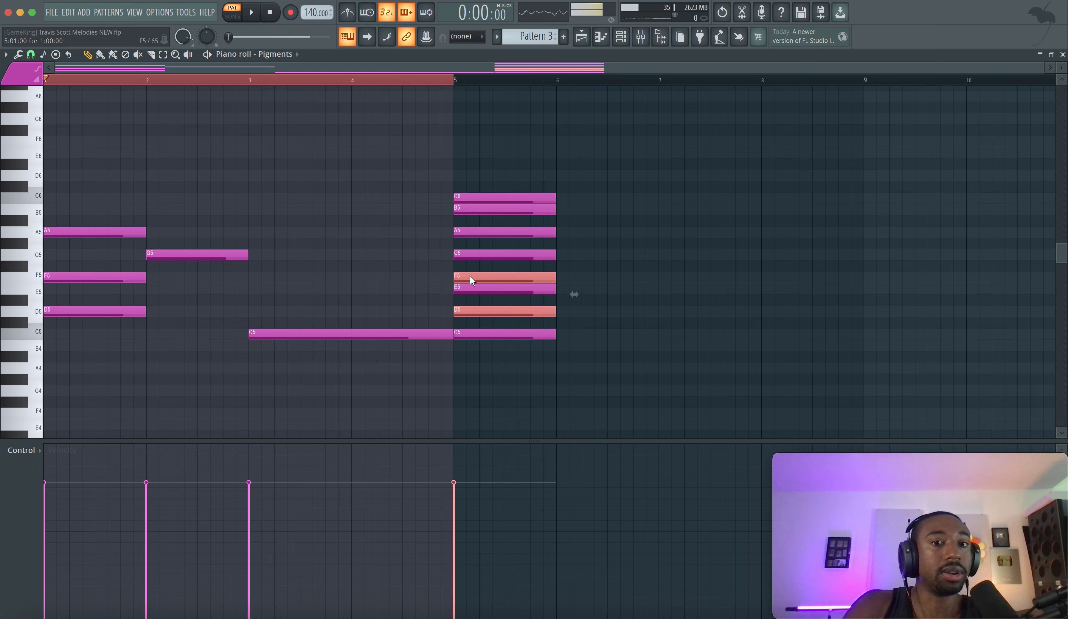
pyautogui.keyDown('shift'); pyautogui.click(470, 232); pyautogui.keyUp('shift')
pyautogui.moveTo(118, 215); pyautogui.dragTo(96, 369)
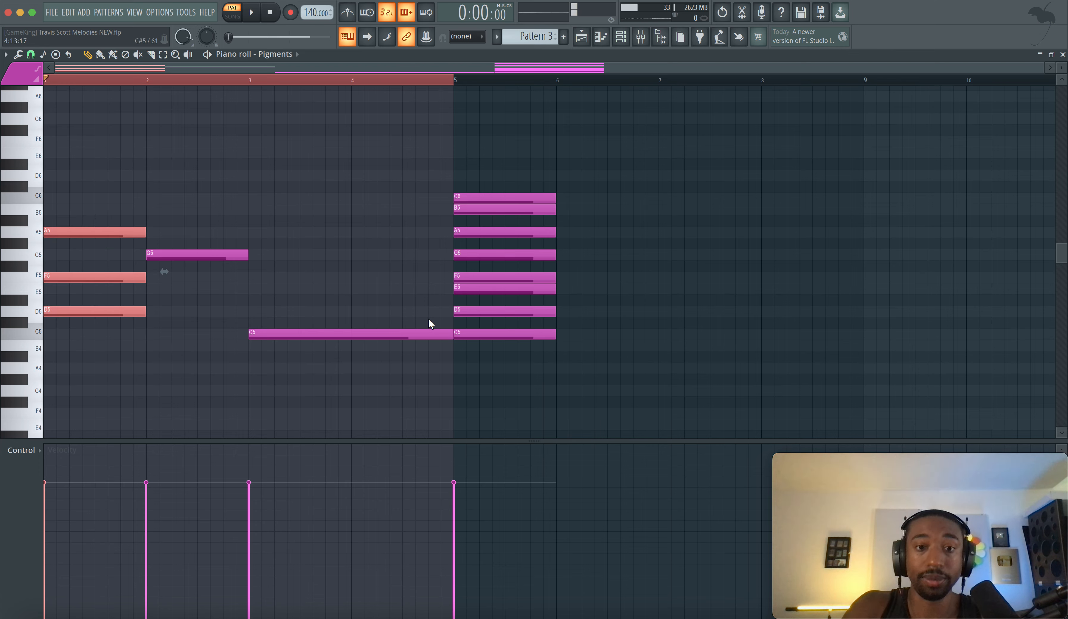
pyautogui.press('space')
pyautogui.click(227, 299)
pyautogui.press('space')
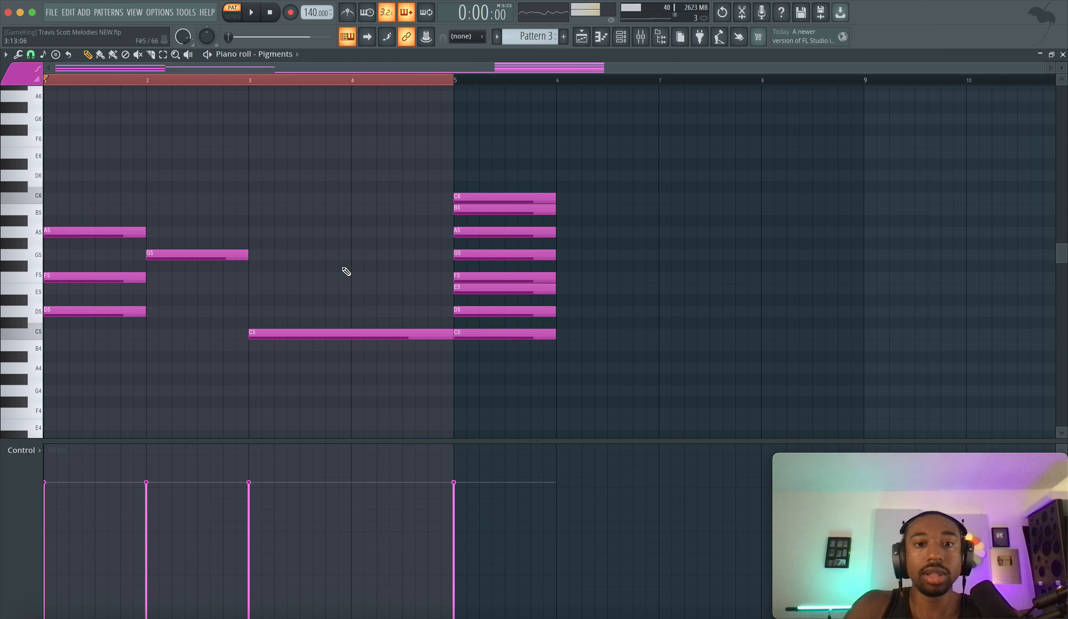
# Step: Extend the scale stack in bar five upward with one-bar D6, E6 and F6 notes
pyautogui.keyDown('shift'); pyautogui.click(117, 311); pyautogui.keyUp('shift')
pyautogui.keyDown('shift'); pyautogui.click(472, 310); pyautogui.keyUp('shift')
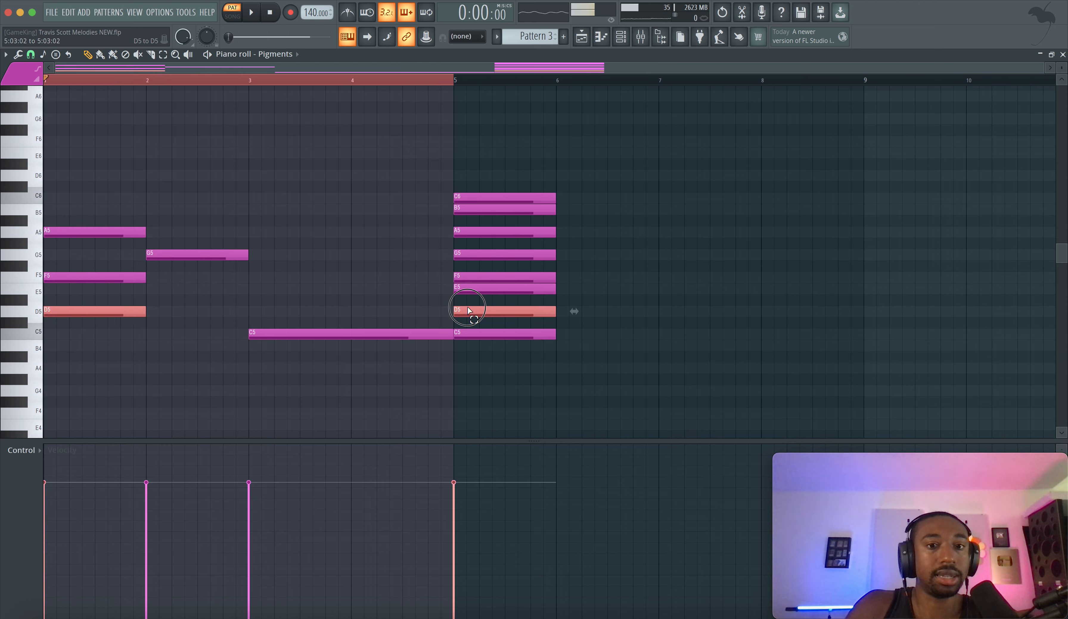
pyautogui.click(468, 255)
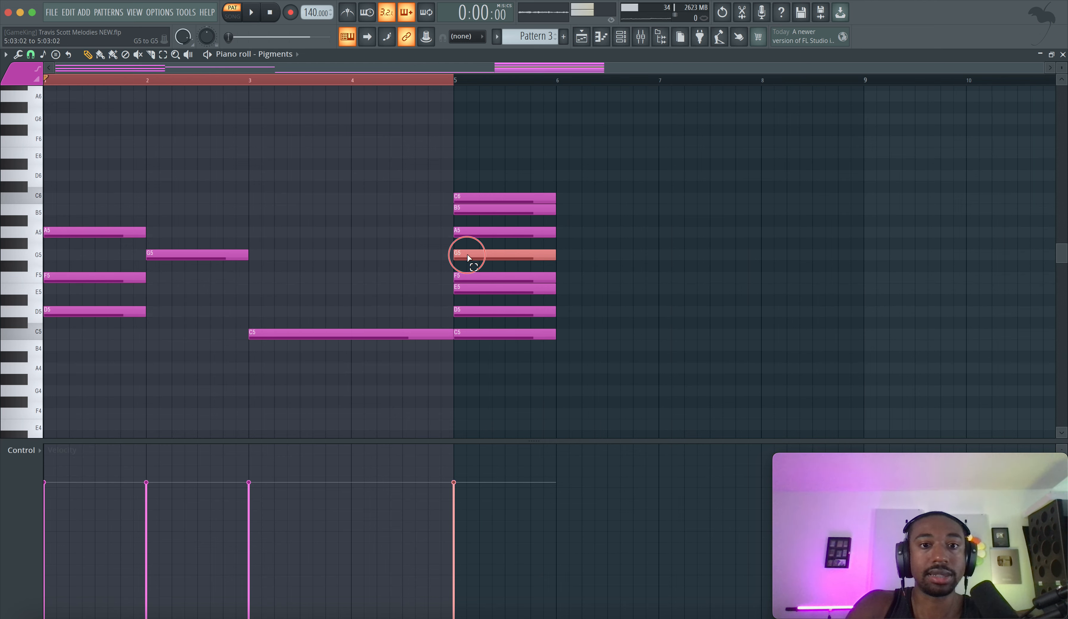
pyautogui.click(458, 175)
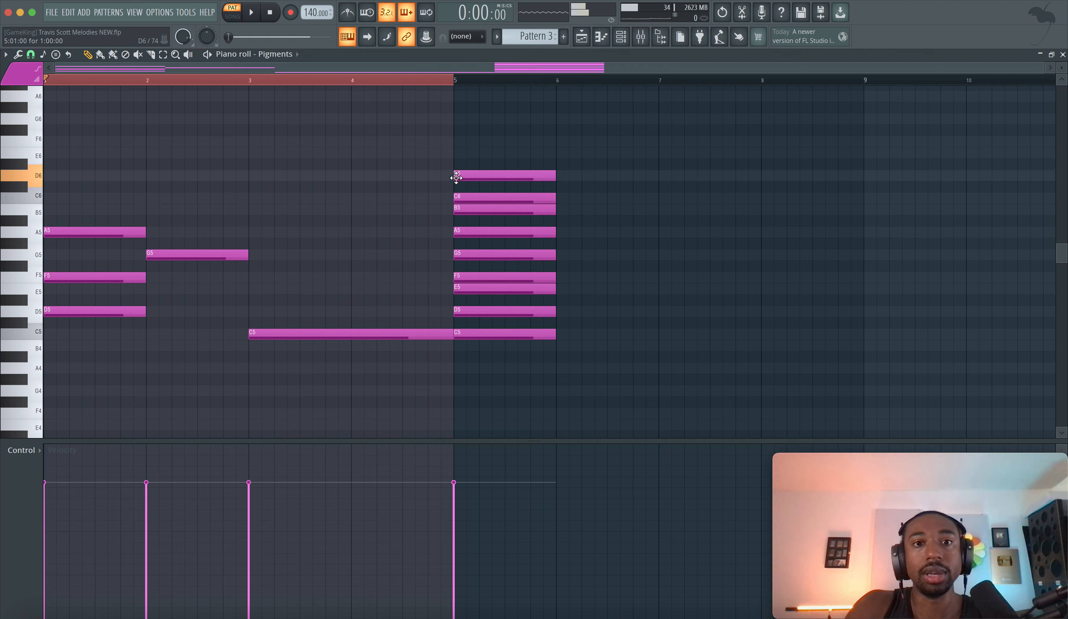
pyautogui.click(460, 151)
pyautogui.click(458, 139)
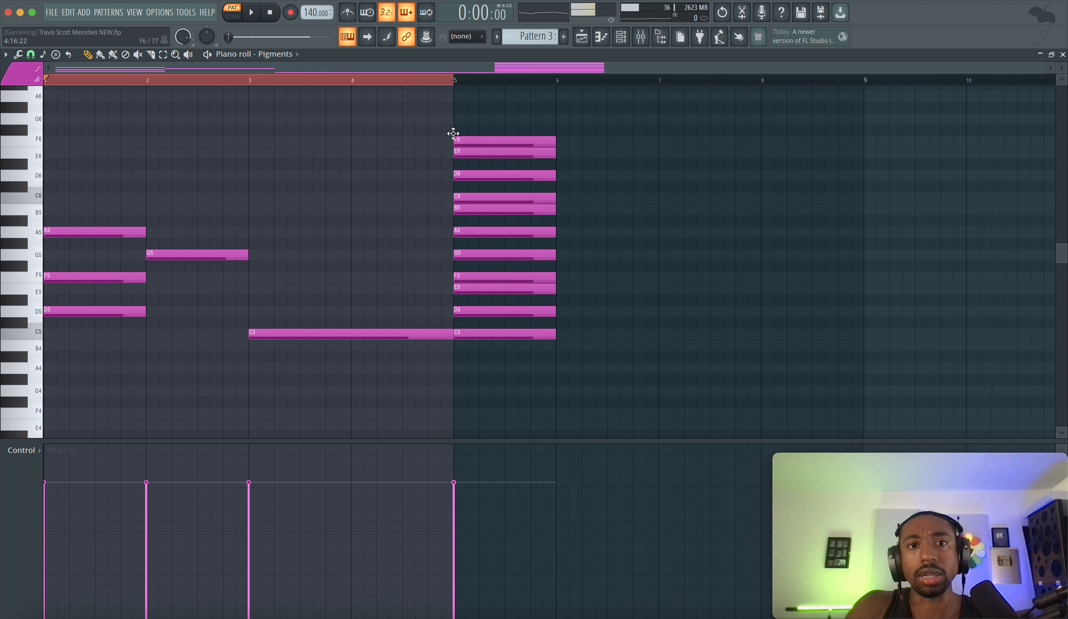
# Step: Top the scale stack with a one-bar G6, and add one-bar B5 and D6 notes above the G5 in bar two
pyautogui.click(454, 119)
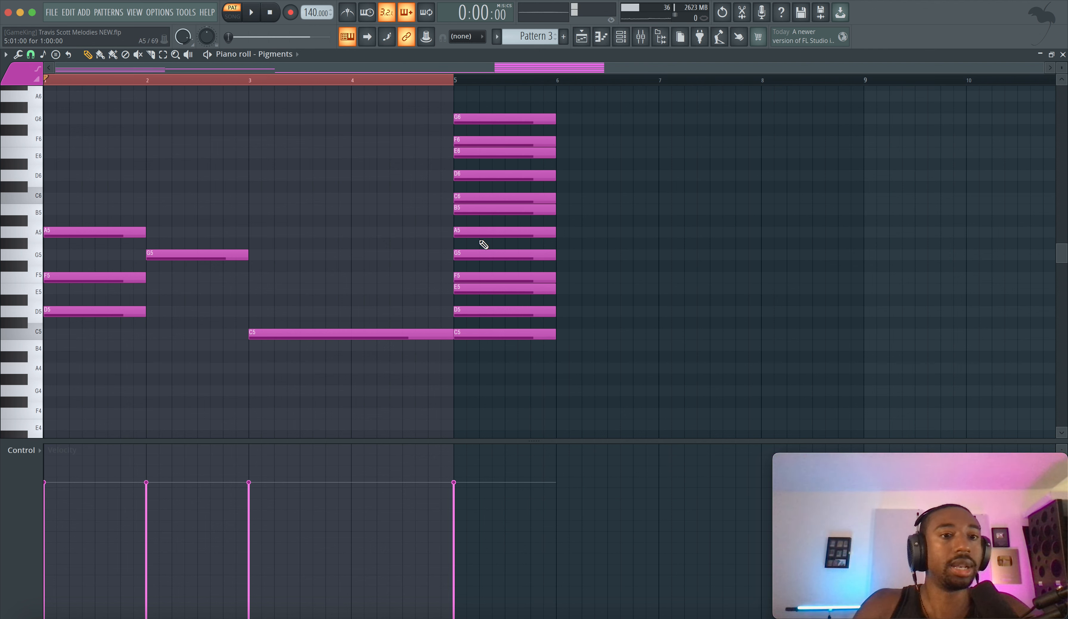
pyautogui.click(478, 252)
pyautogui.keyDown('ctrl'); pyautogui.click(471, 211); pyautogui.keyUp('ctrl')
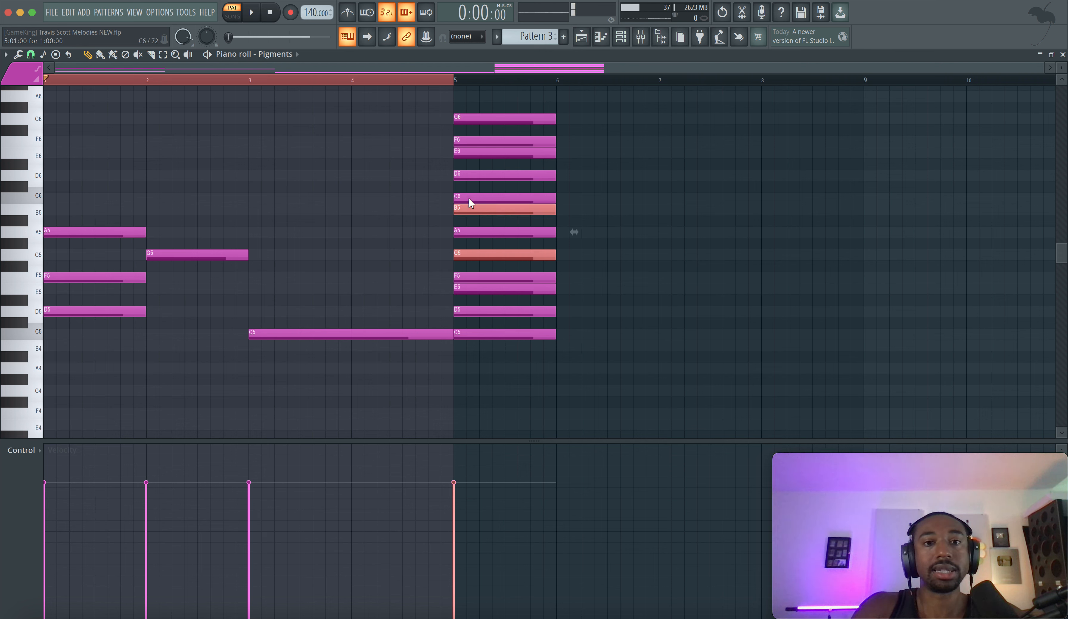
pyautogui.keyDown('ctrl'); pyautogui.click(467, 175); pyautogui.keyUp('ctrl')
pyautogui.click(151, 209)
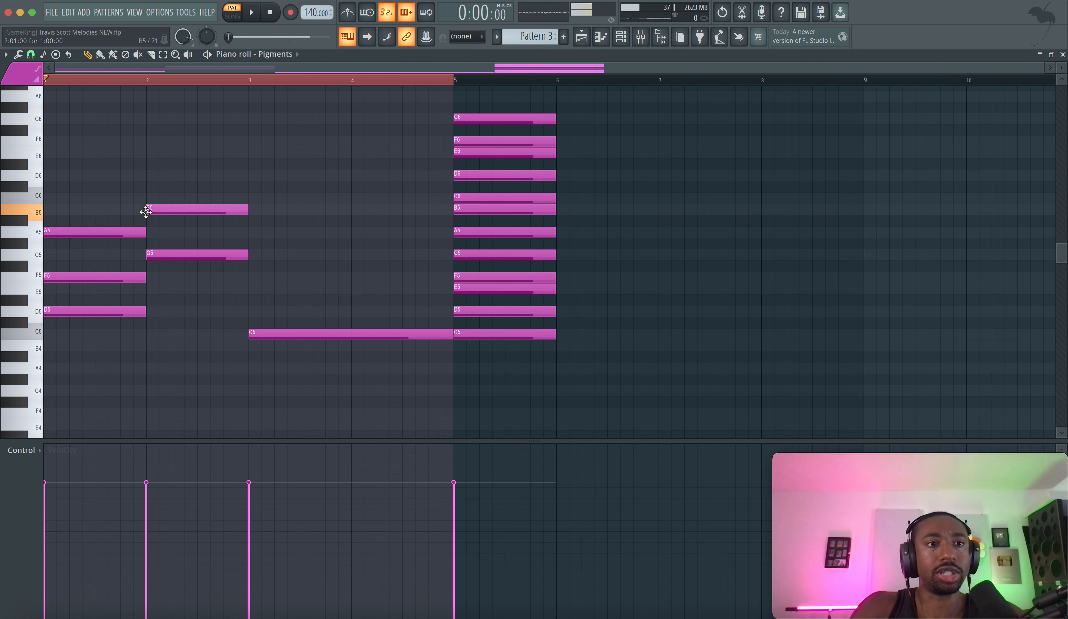
pyautogui.click(174, 175)
# Step: Play back the opening chords and pick out the G5, B5 and D6 notes of the bar-two chord
pyautogui.press('space')
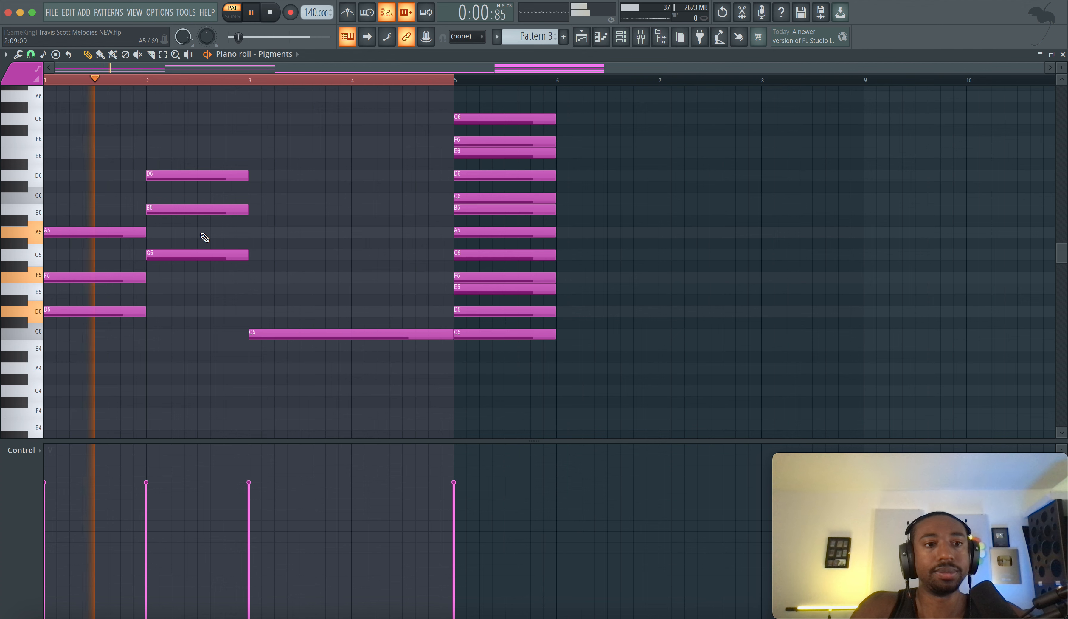
pyautogui.press('space')
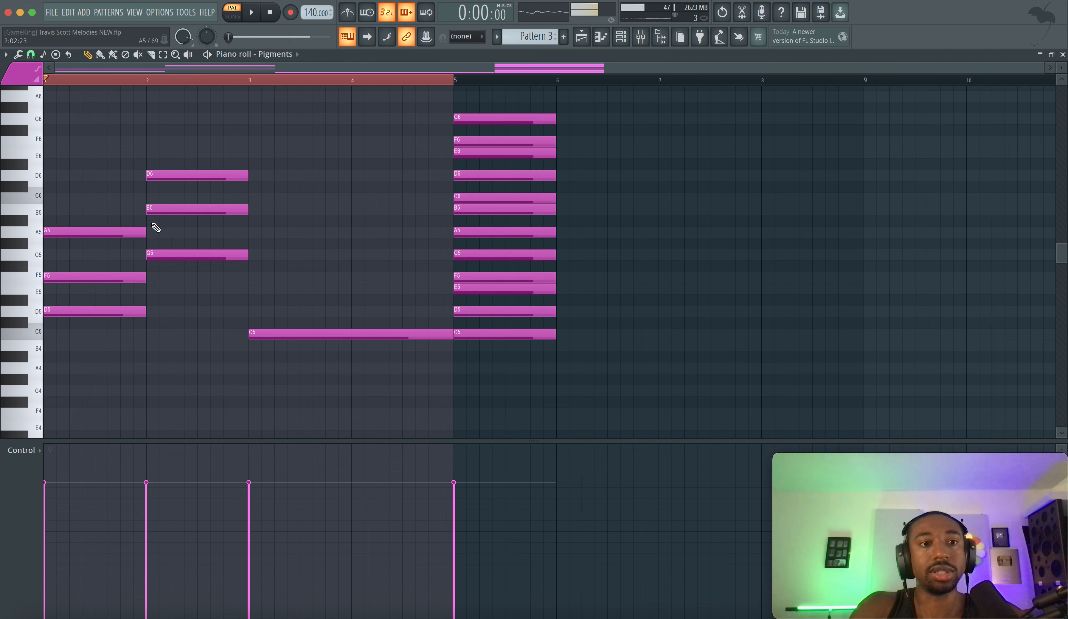
pyautogui.click(181, 257)
pyautogui.keyDown('ctrl'); pyautogui.click(180, 210); pyautogui.keyUp('ctrl')
pyautogui.keyDown('ctrl'); pyautogui.click(182, 175); pyautogui.keyUp('ctrl')
pyautogui.click(175, 251)
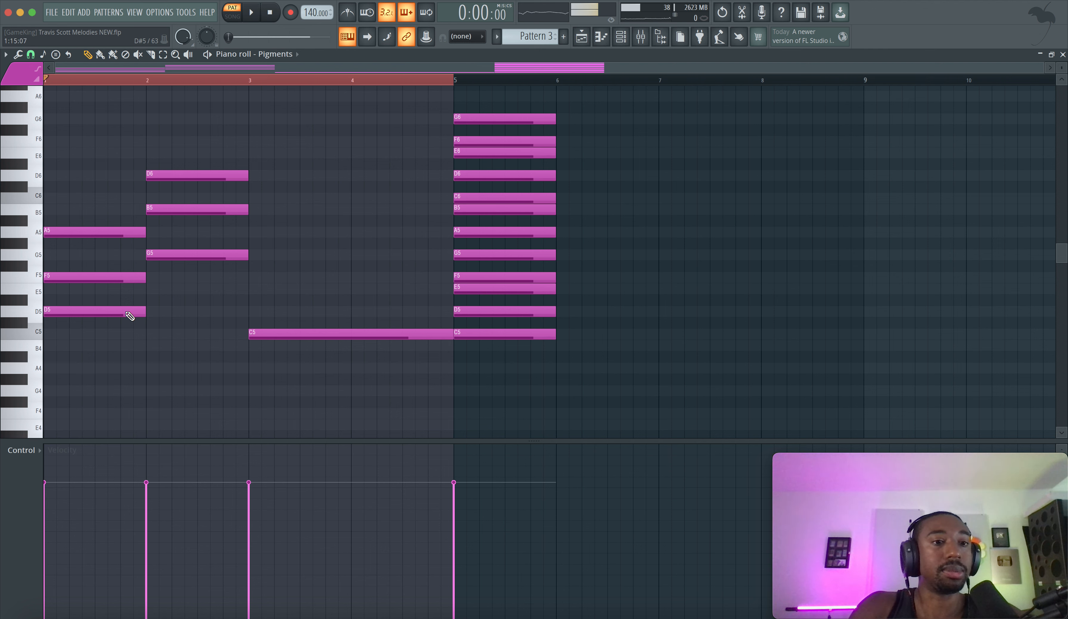
# Step: Examine the spacing between the D5, F5 and A5 notes of the bar-one chord against the piano keys
pyautogui.moveTo(124, 322); pyautogui.dragTo(103, 211)
pyautogui.keyDown('ctrl'); pyautogui.click(152, 299); pyautogui.keyUp('ctrl')
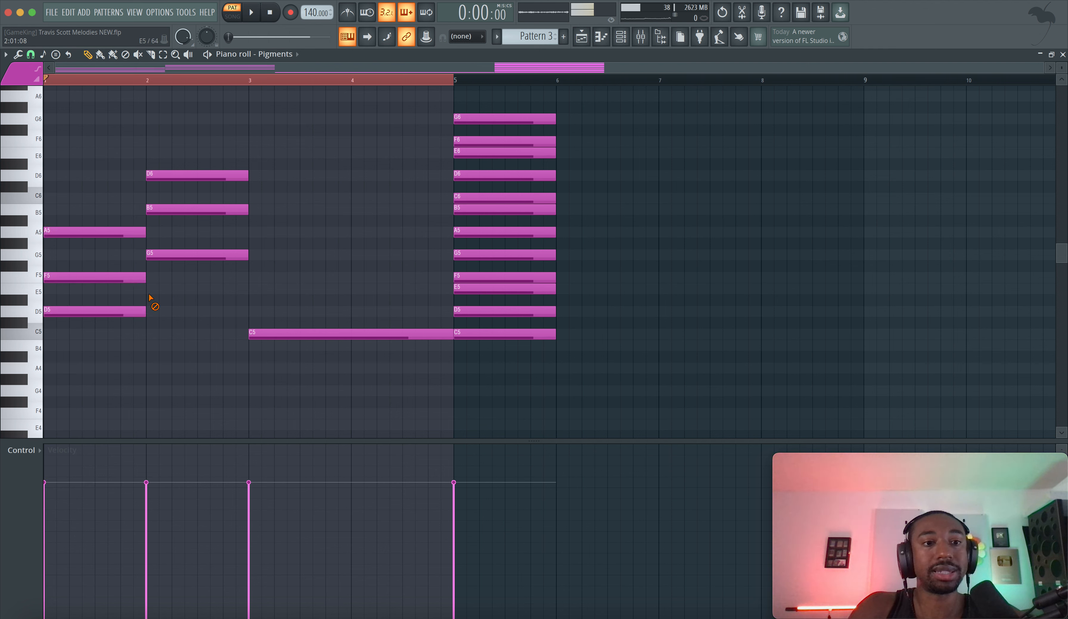
pyautogui.keyDown('ctrl'); pyautogui.click(48, 310); pyautogui.keyUp('ctrl')
pyautogui.keyDown('ctrl'); pyautogui.click(42, 313); pyautogui.keyUp('ctrl')
pyautogui.keyDown('ctrl'); pyautogui.click(56, 312); pyautogui.keyUp('ctrl')
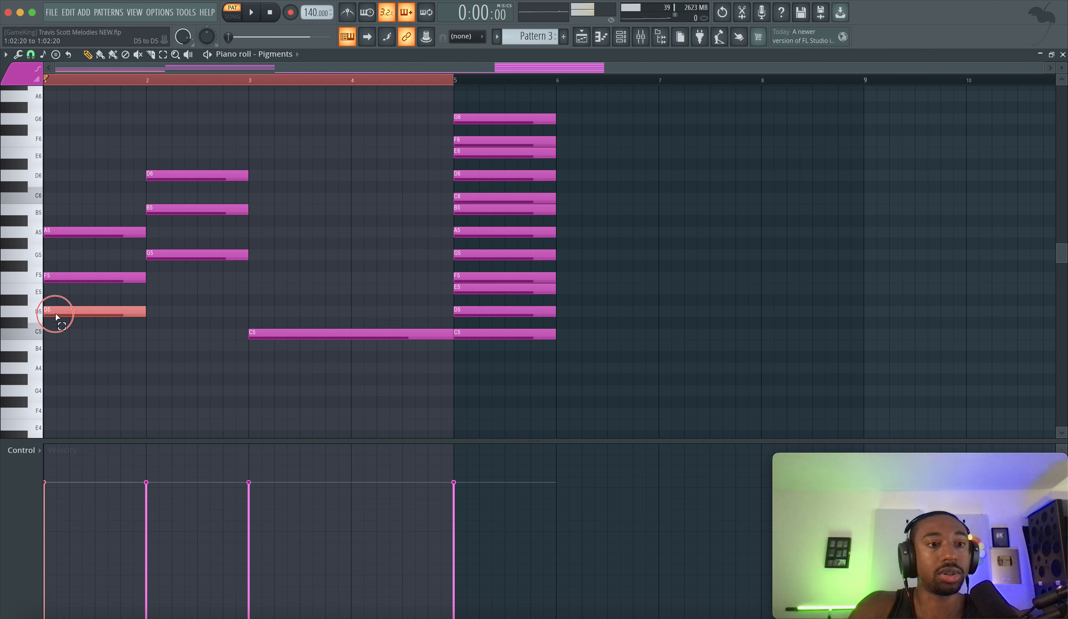
pyautogui.click(20, 301)
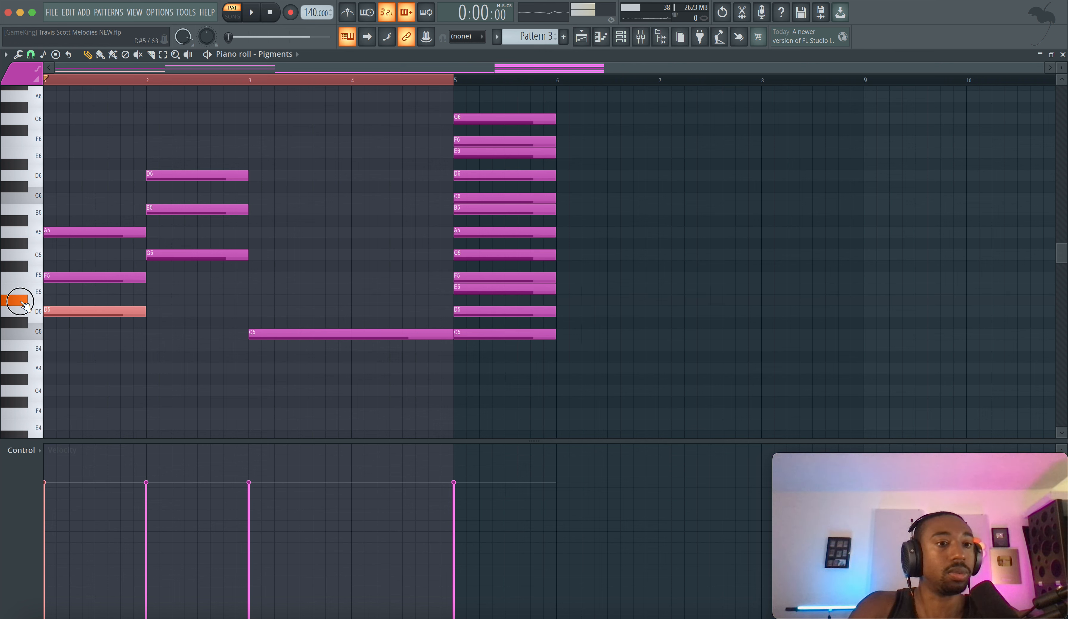
pyautogui.keyDown('ctrl'); pyautogui.click(57, 278); pyautogui.keyUp('ctrl')
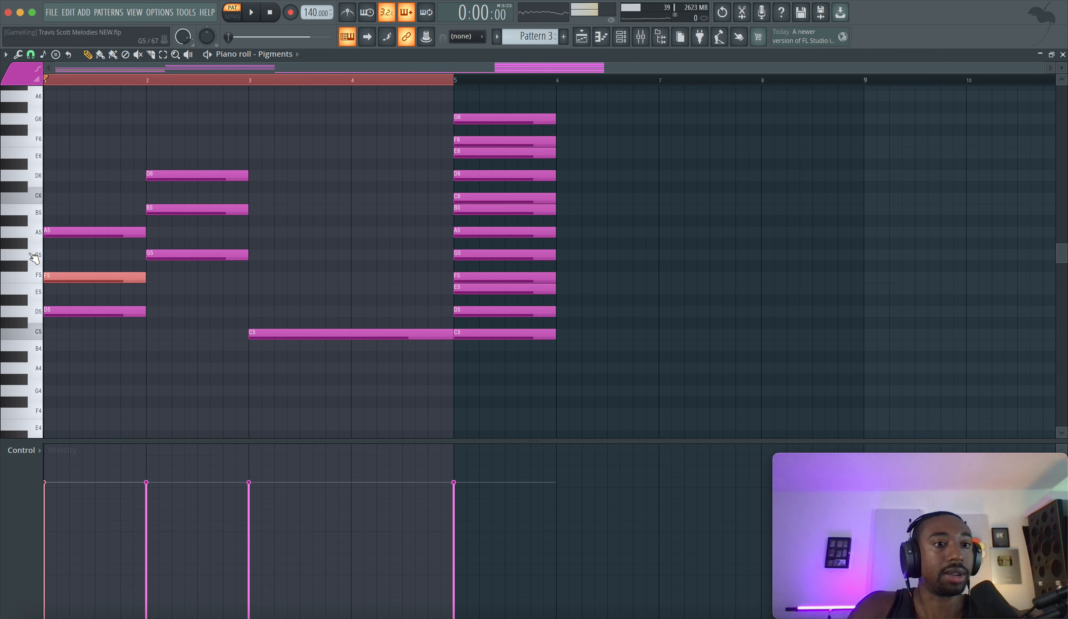
pyautogui.moveTo(52, 231); pyautogui.dragTo(75, 372)
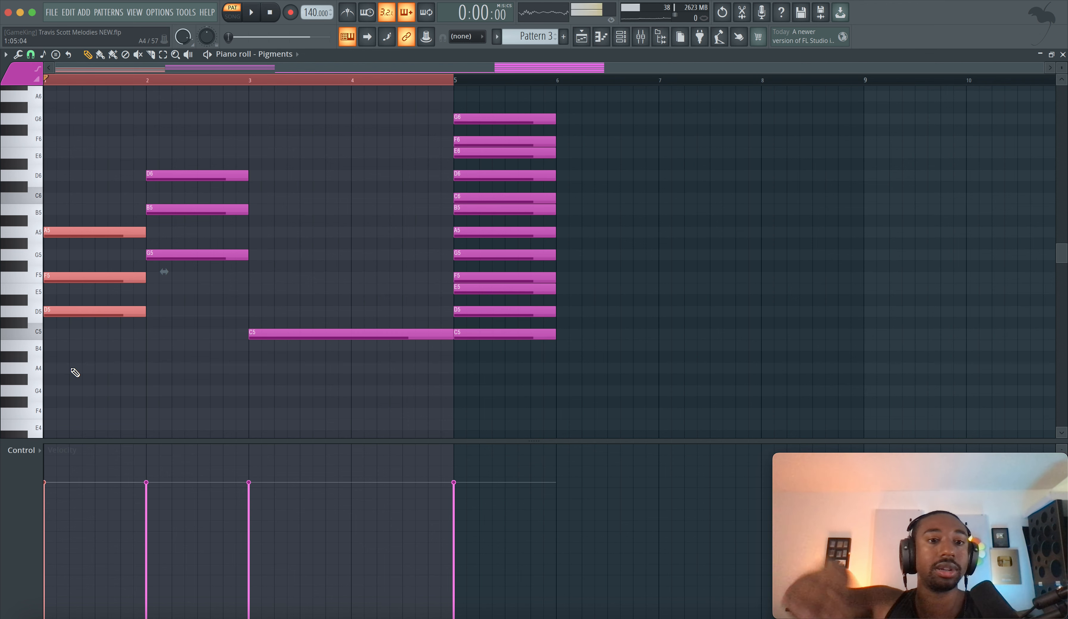
pyautogui.moveTo(89, 340); pyautogui.dragTo(82, 205)
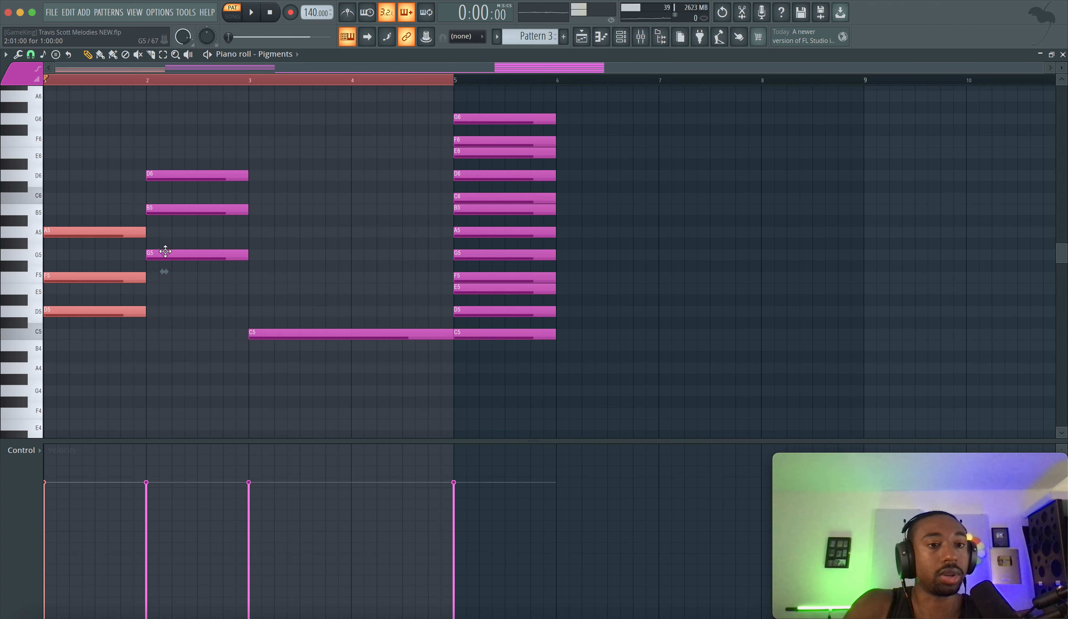
# Step: Examine the G5, B5 and D6 notes of the bar-two chord as a group, and play the progression back
pyautogui.moveTo(175, 271); pyautogui.dragTo(177, 167)
pyautogui.click(185, 228)
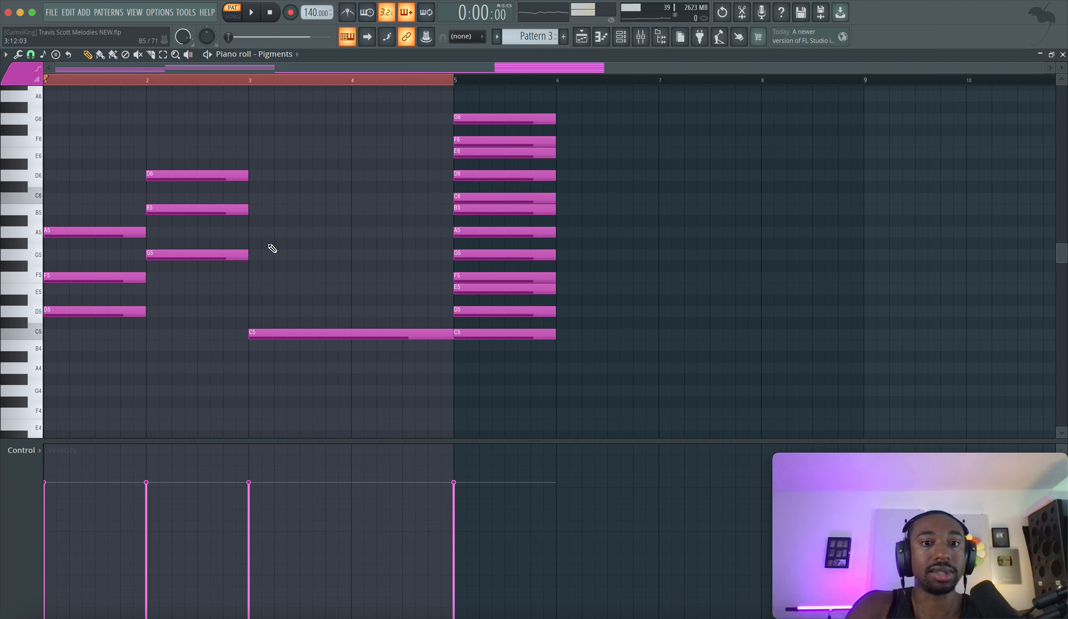
pyautogui.moveTo(191, 281); pyautogui.dragTo(156, 104)
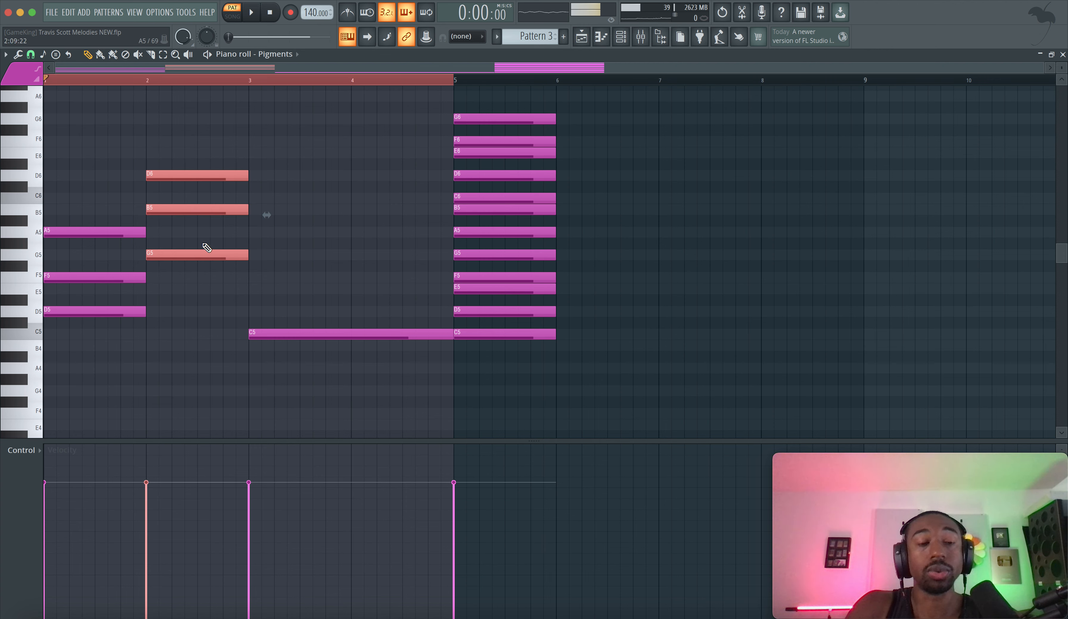
pyautogui.rightClick(180, 284)
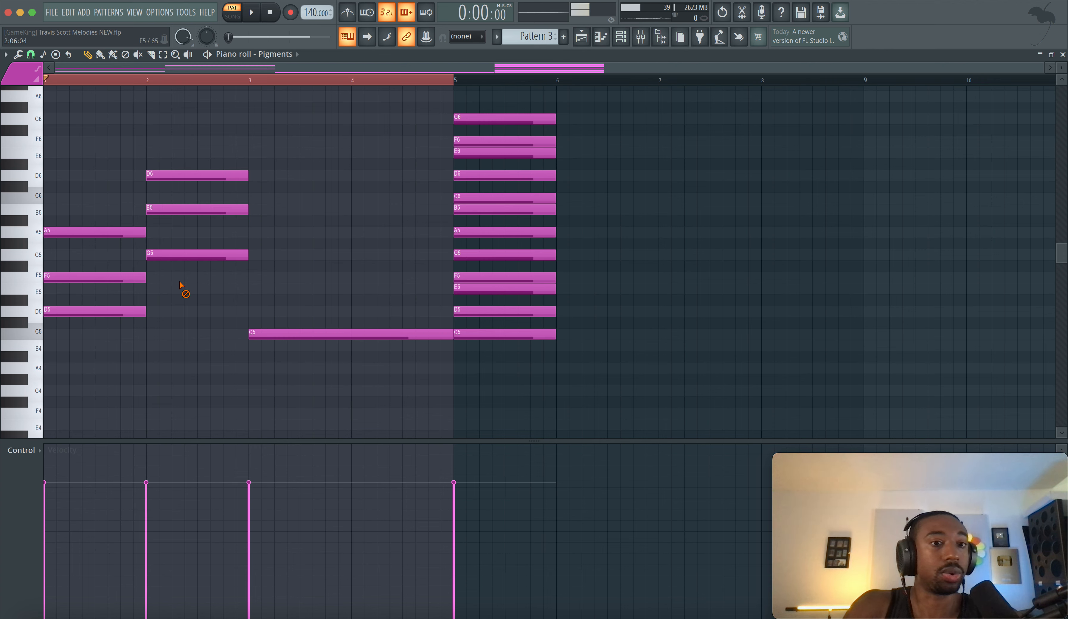
pyautogui.click(182, 258)
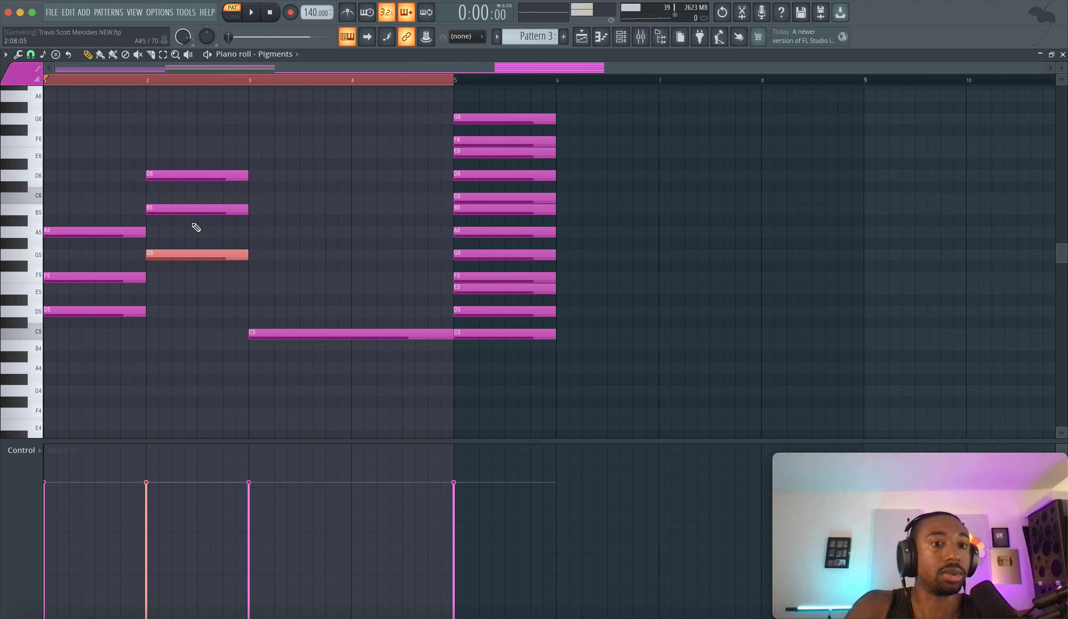
pyautogui.keyDown('super'); pyautogui.click(192, 210); pyautogui.keyUp('super')
pyautogui.moveTo(196, 173); pyautogui.dragTo(196, 272)
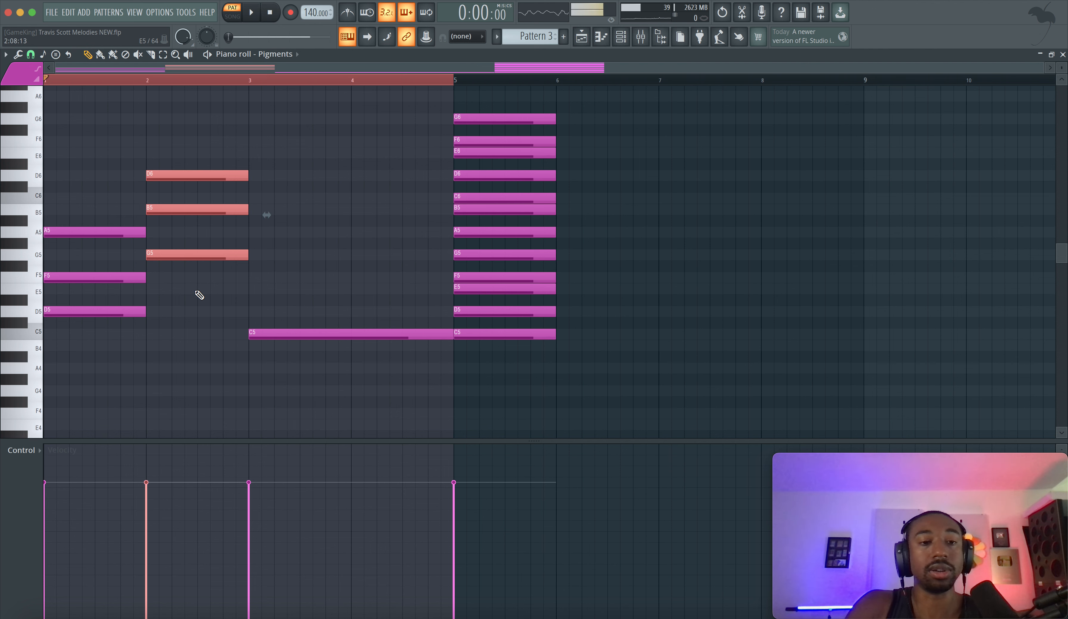
pyautogui.rightClick(198, 293)
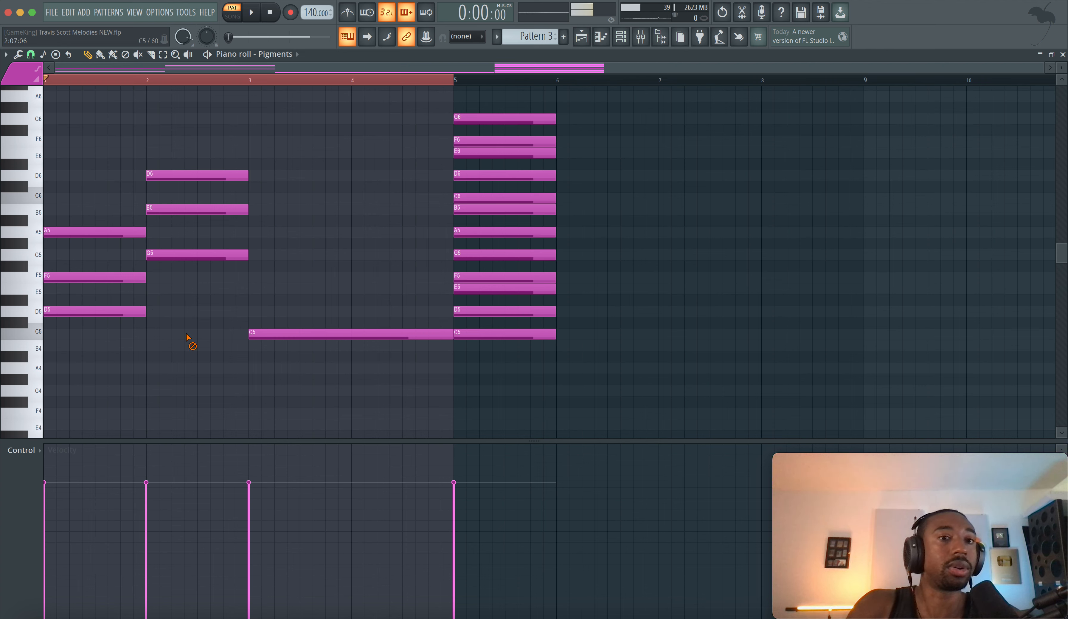
pyautogui.press('space')
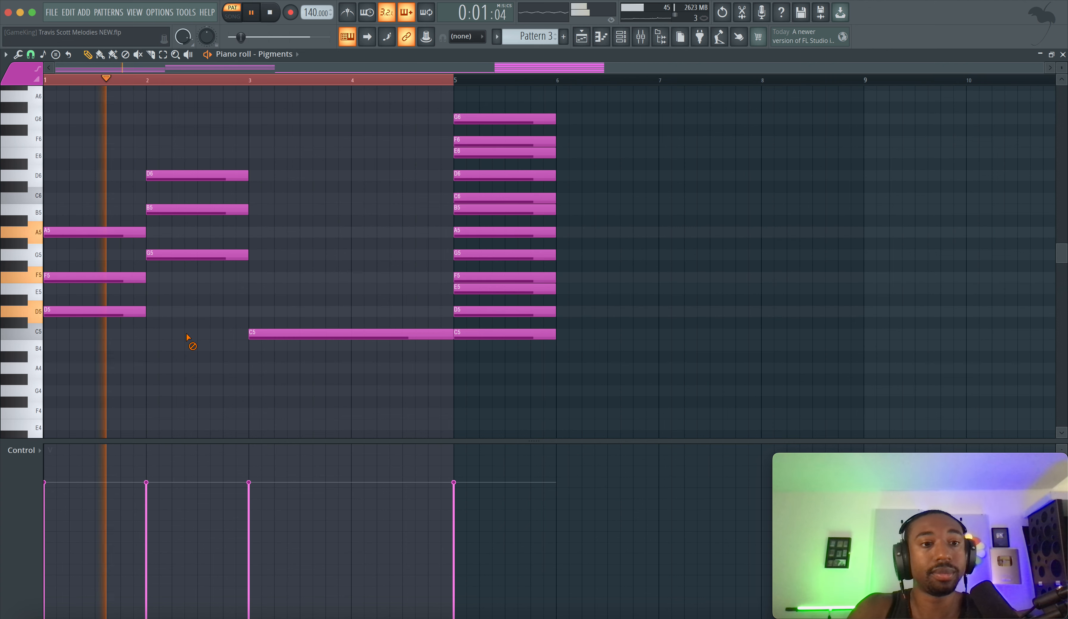
pyautogui.press('space')
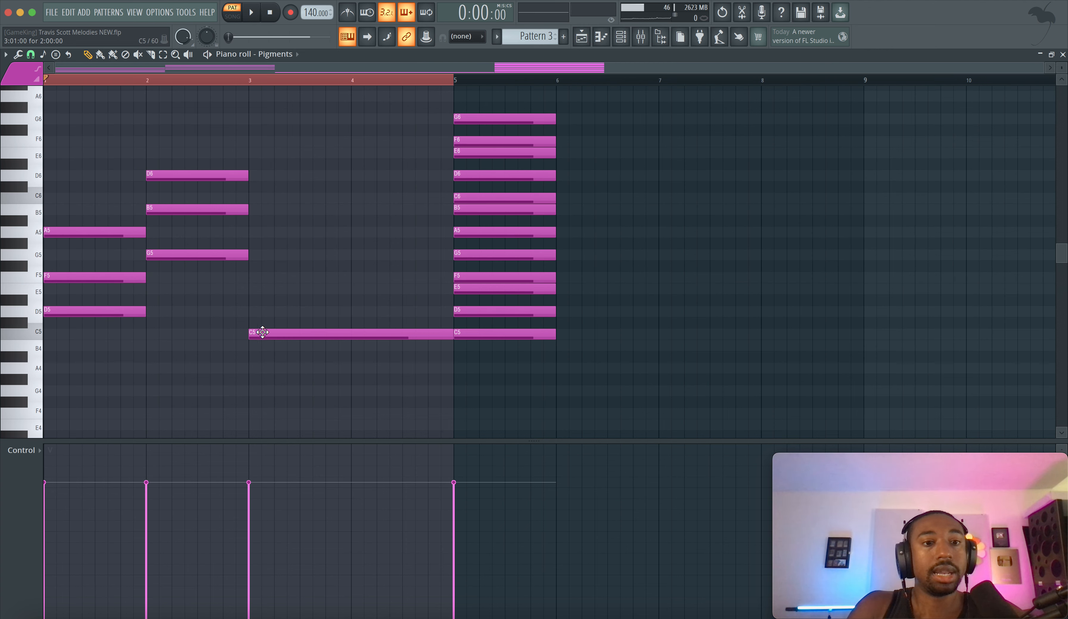
# Step: Build the C chord in bars three and four with two-bar E5 and G5 notes above C5, and play it back
pyautogui.click(476, 332)
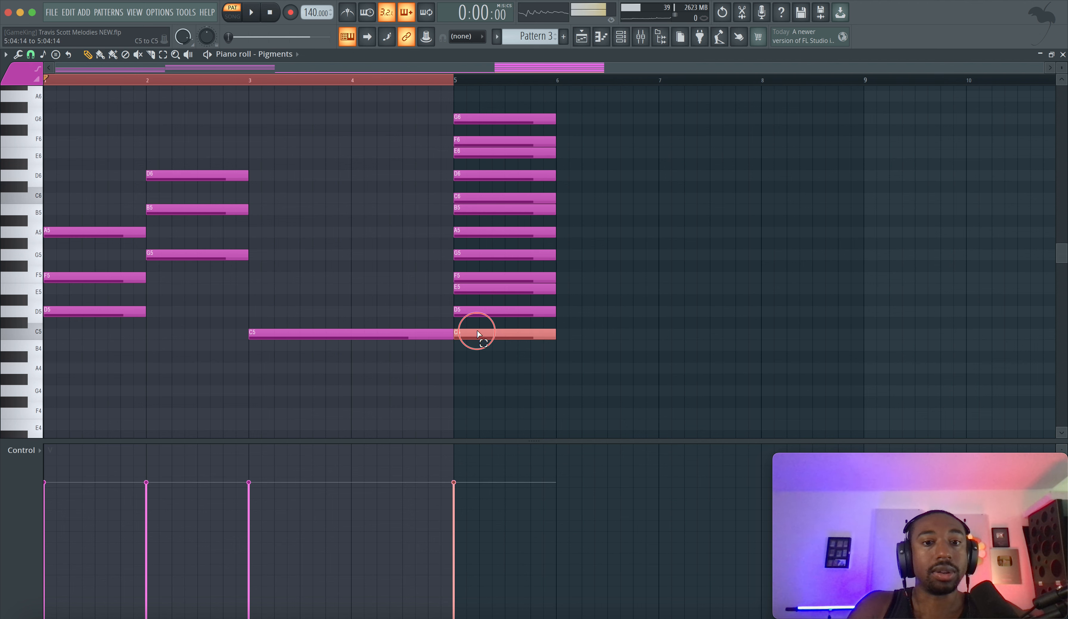
pyautogui.click(468, 292)
pyautogui.click(465, 253)
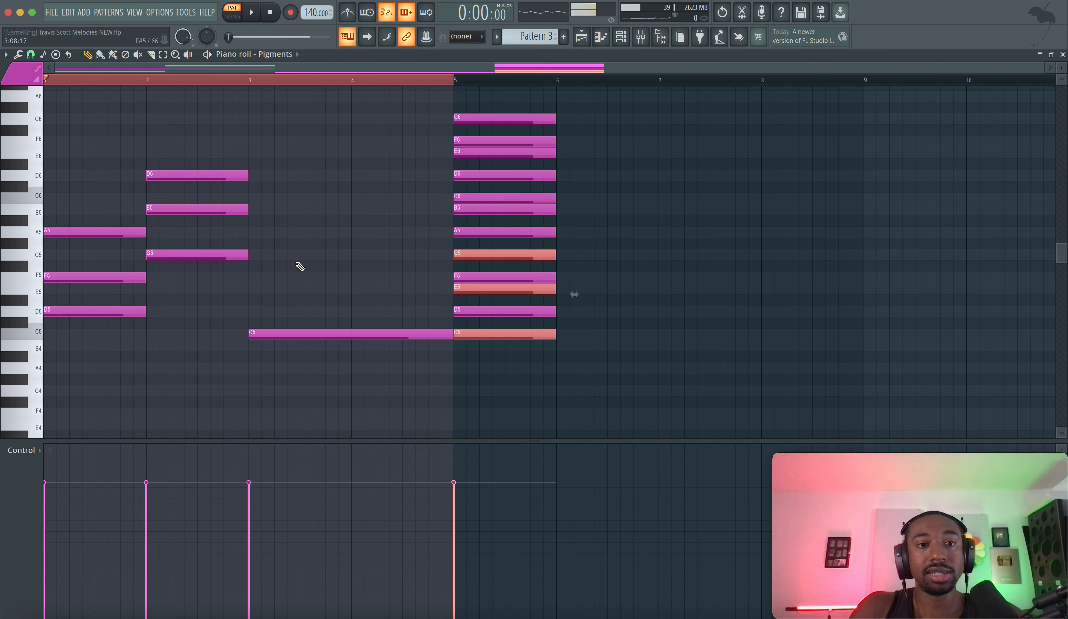
pyautogui.moveTo(259, 254); pyautogui.dragTo(253, 252)
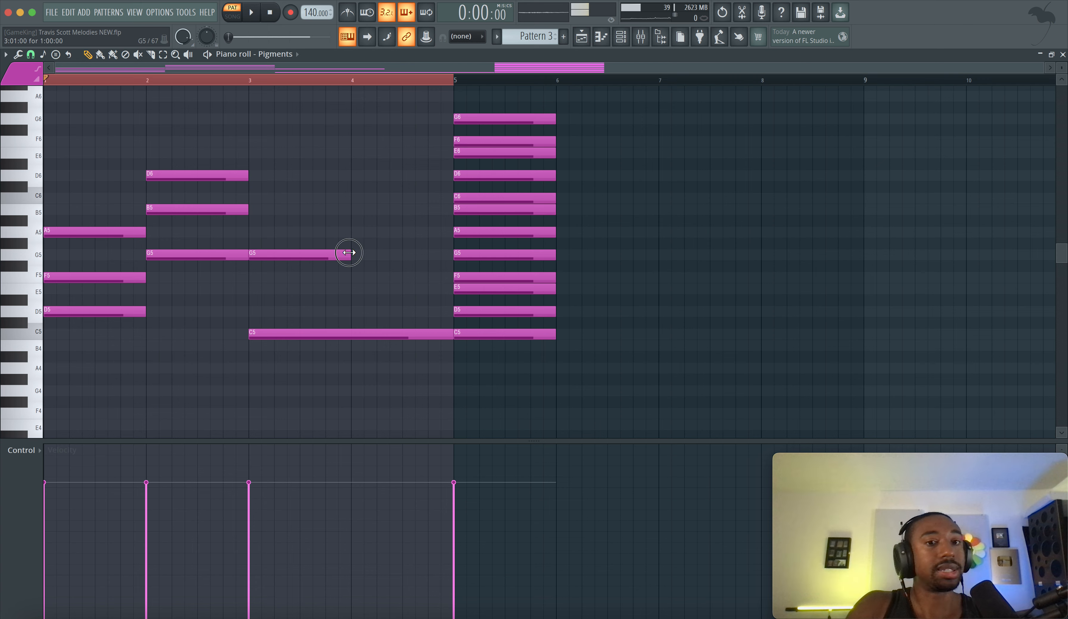
pyautogui.moveTo(349, 253); pyautogui.dragTo(446, 252)
pyautogui.click(251, 289)
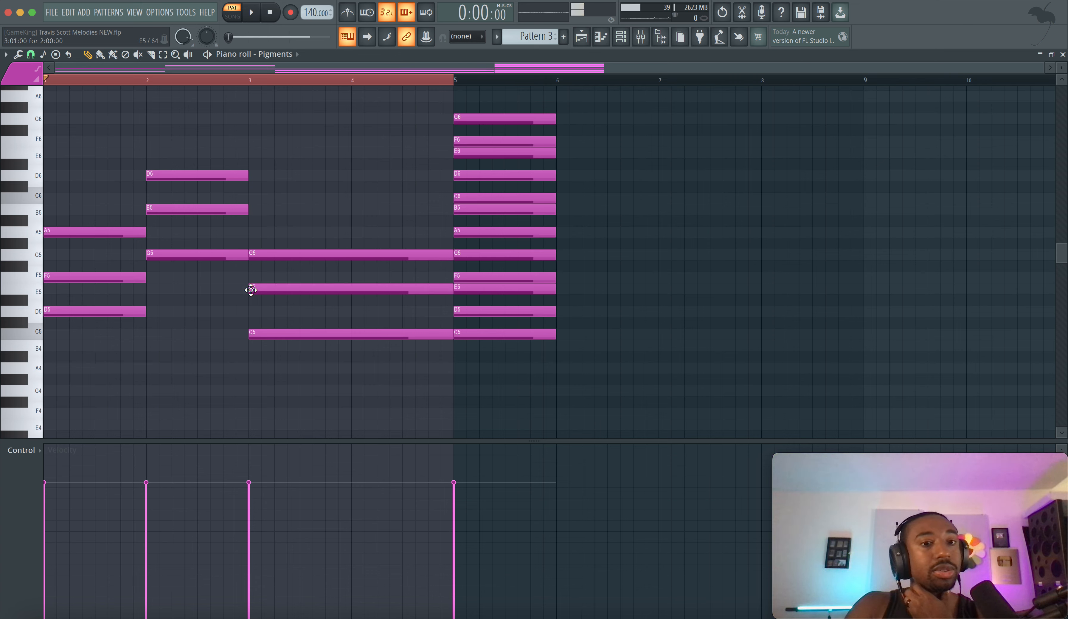
pyautogui.press('space')
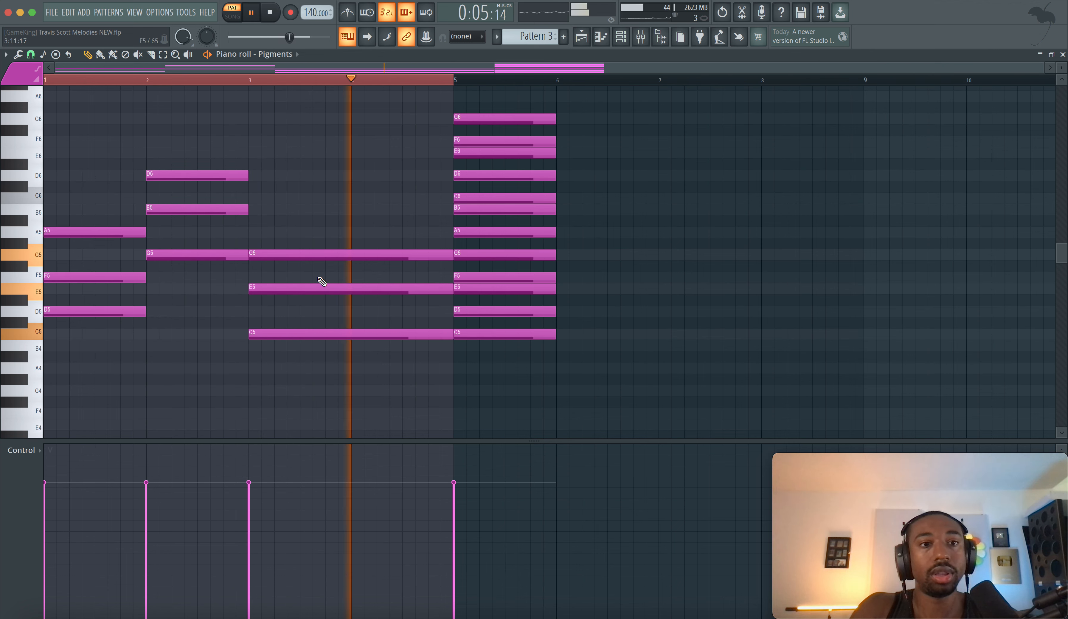
pyautogui.press('space')
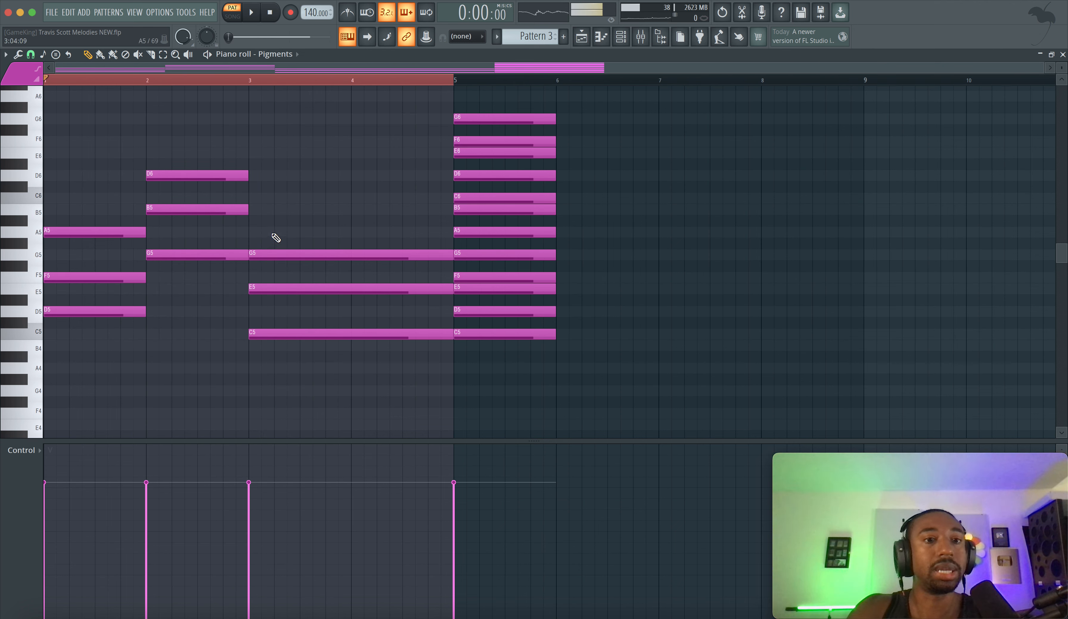
# Step: Invert the bar-two chord by moving its G5 root up one octave to G6
pyautogui.moveTo(274, 236); pyautogui.dragTo(192, 166)
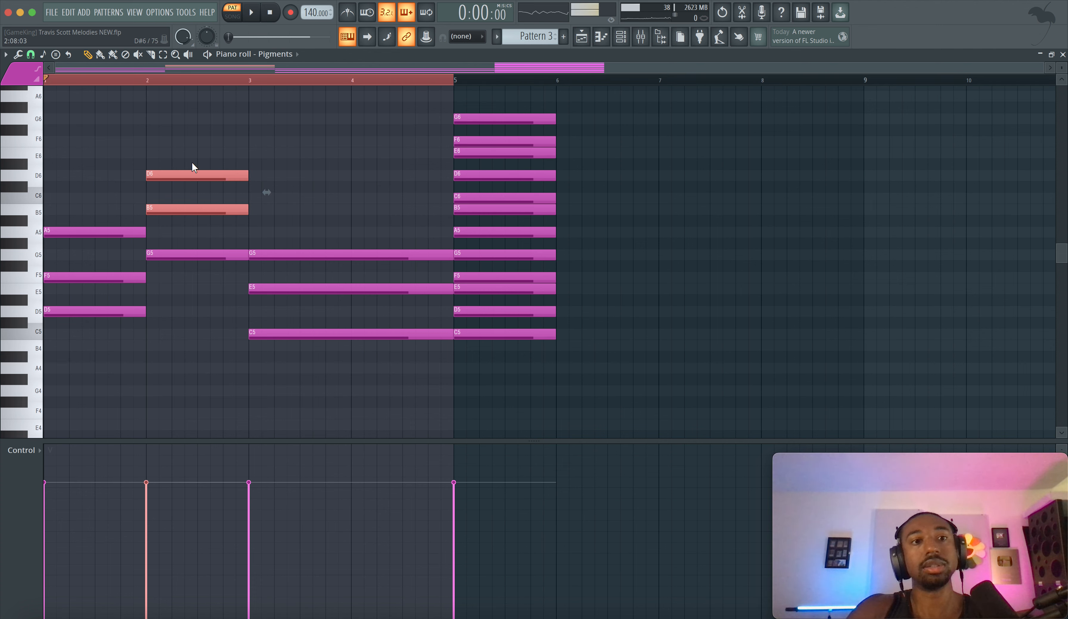
pyautogui.moveTo(200, 223); pyautogui.dragTo(198, 147)
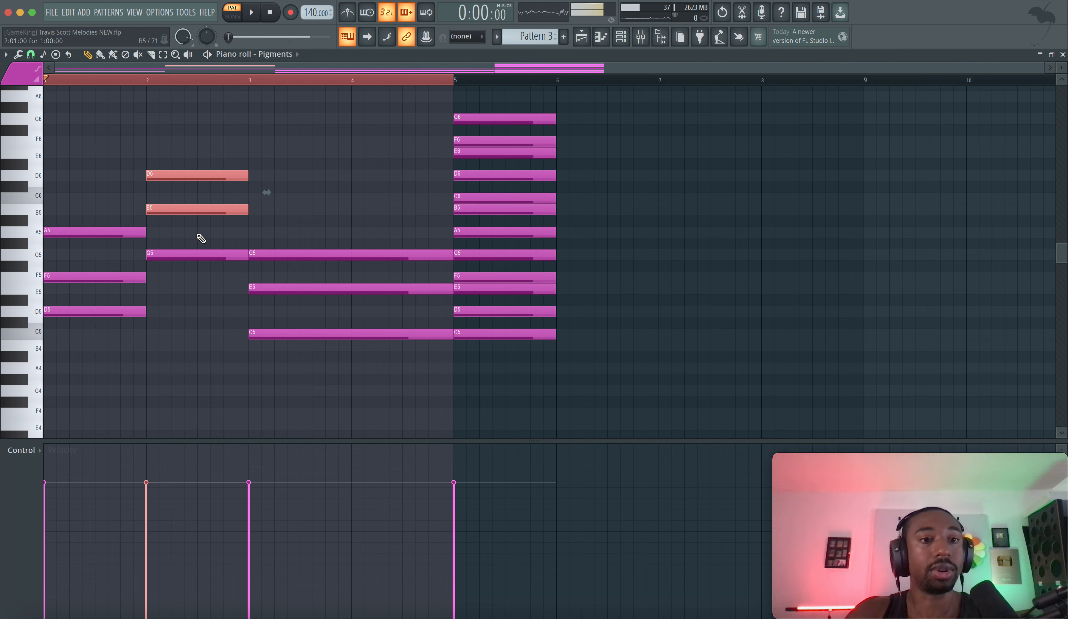
pyautogui.moveTo(200, 265); pyautogui.dragTo(200, 229)
pyautogui.scroll(1, 195, 248)
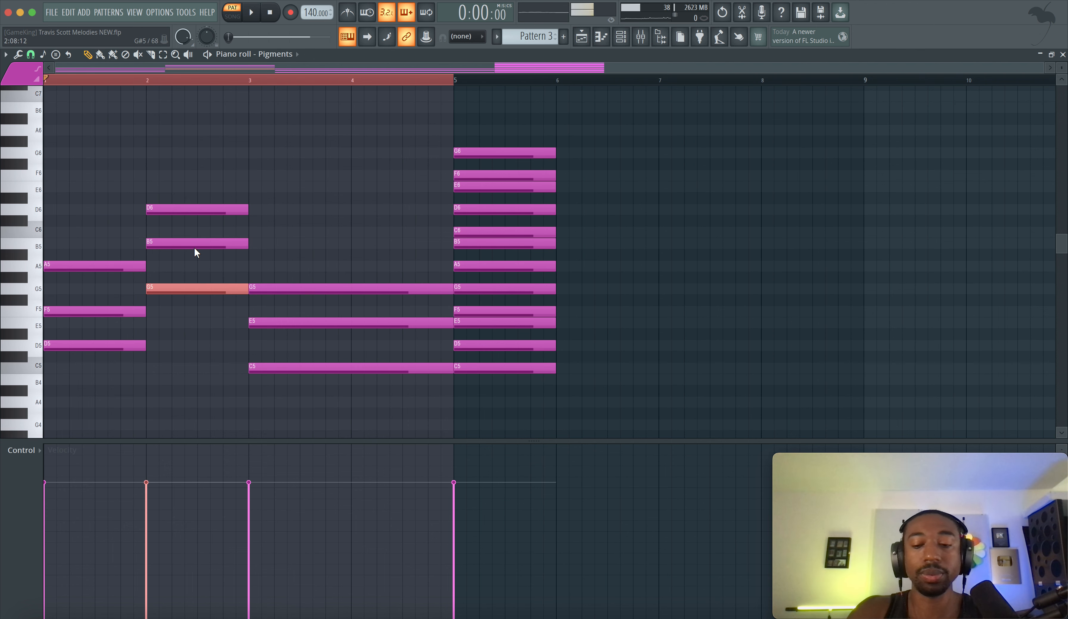
pyautogui.hotkey('ctrl', 'Up')
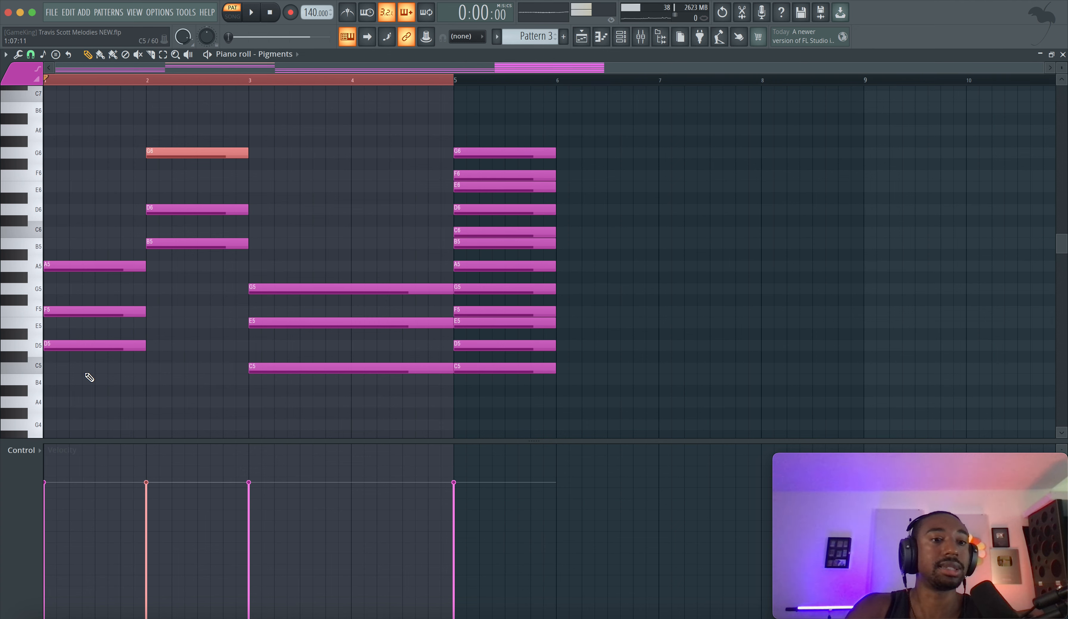
# Step: Compare the bar-one chord with the inverted bar-two chord and play back the progression
pyautogui.moveTo(89, 377); pyautogui.dragTo(85, 240)
pyautogui.moveTo(194, 274); pyautogui.dragTo(191, 124)
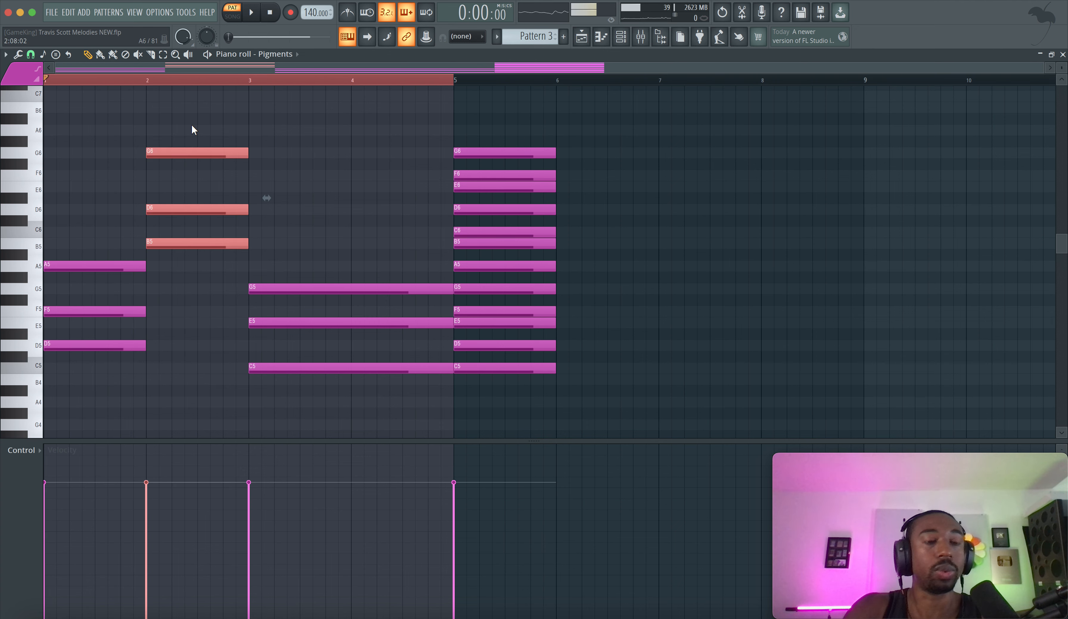
pyautogui.press('space')
pyautogui.press('space')
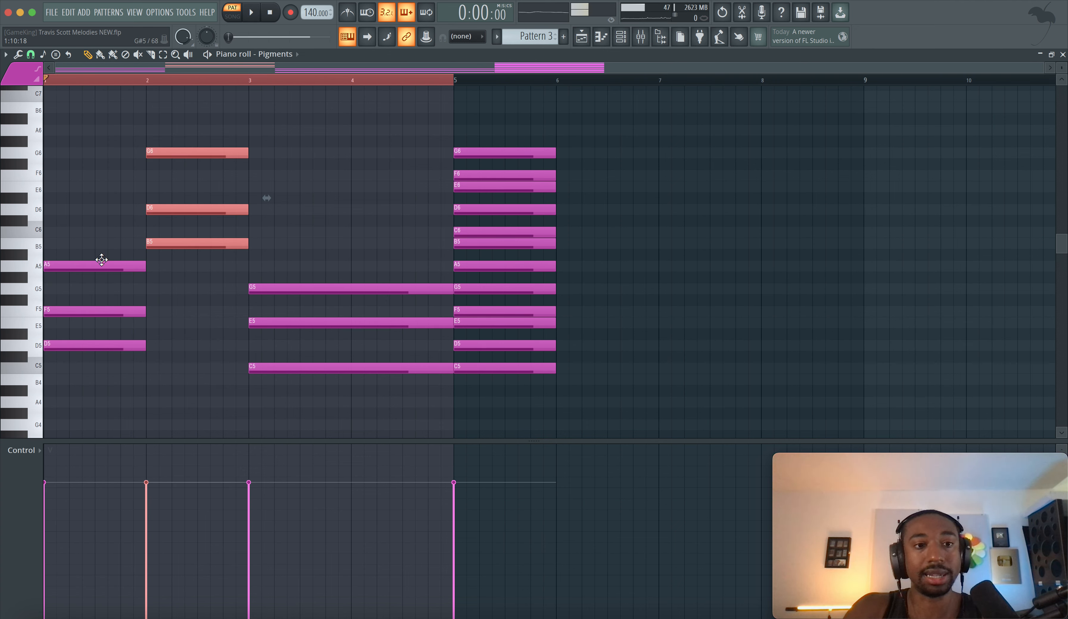
pyautogui.press('space')
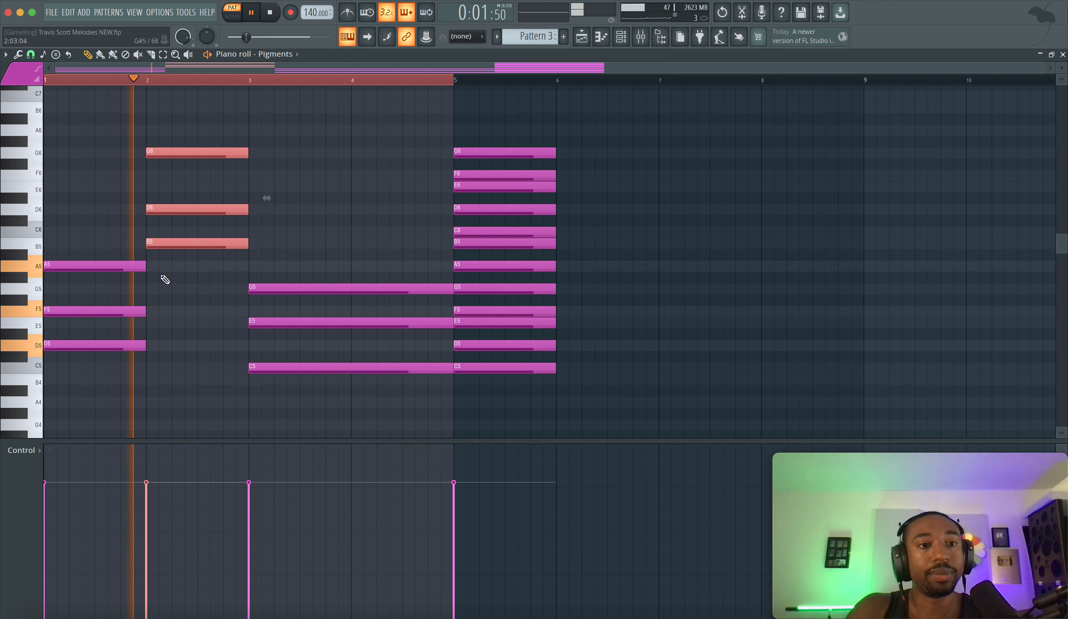
pyautogui.press('space')
pyautogui.rightClick(189, 305)
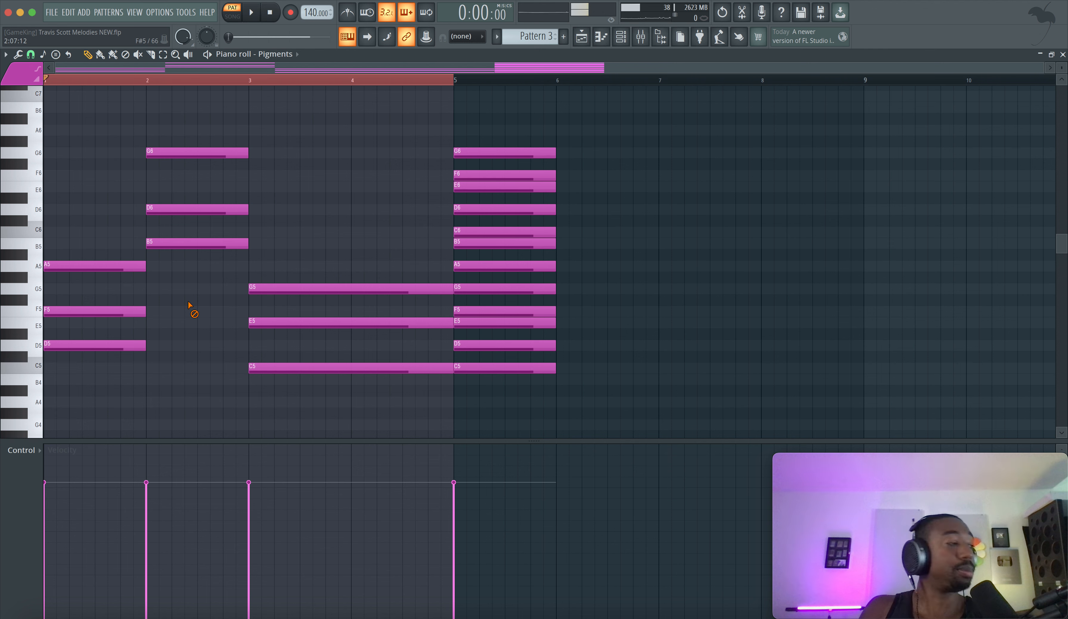
# Step: Transpose the whole bar-two chord down one octave to B4, D5 and G5
pyautogui.moveTo(190, 304); pyautogui.dragTo(186, 129)
pyautogui.hotkey('ctrl', 'Down')
pyautogui.click(191, 202)
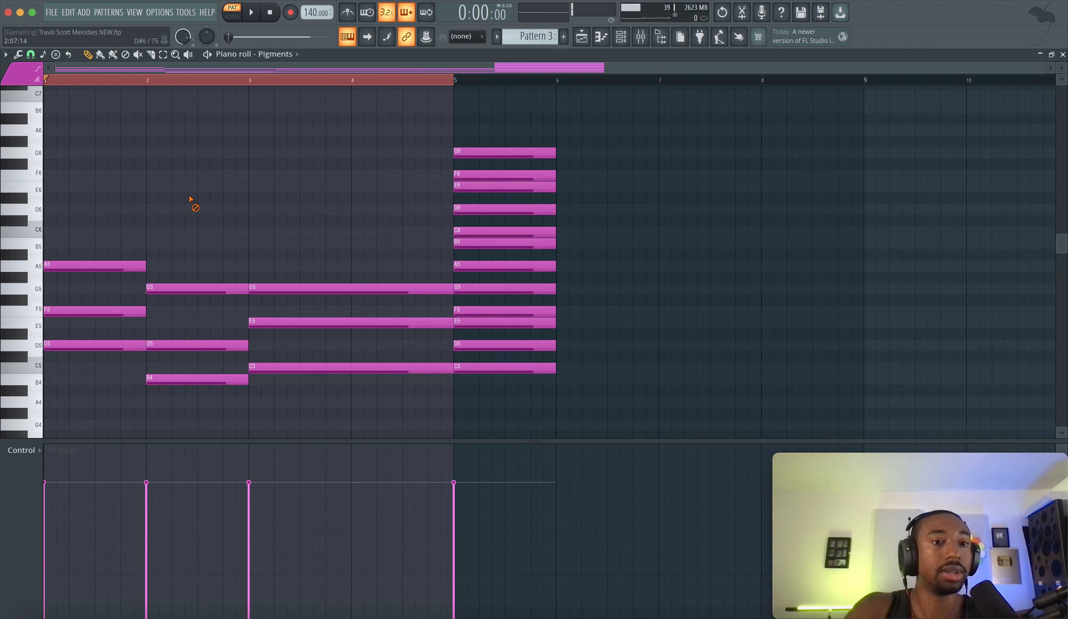
# Step: Play back the progression with the bar-two G chord in its lowered inversion
pyautogui.click(185, 288)
pyautogui.scroll(-3, 184, 288)
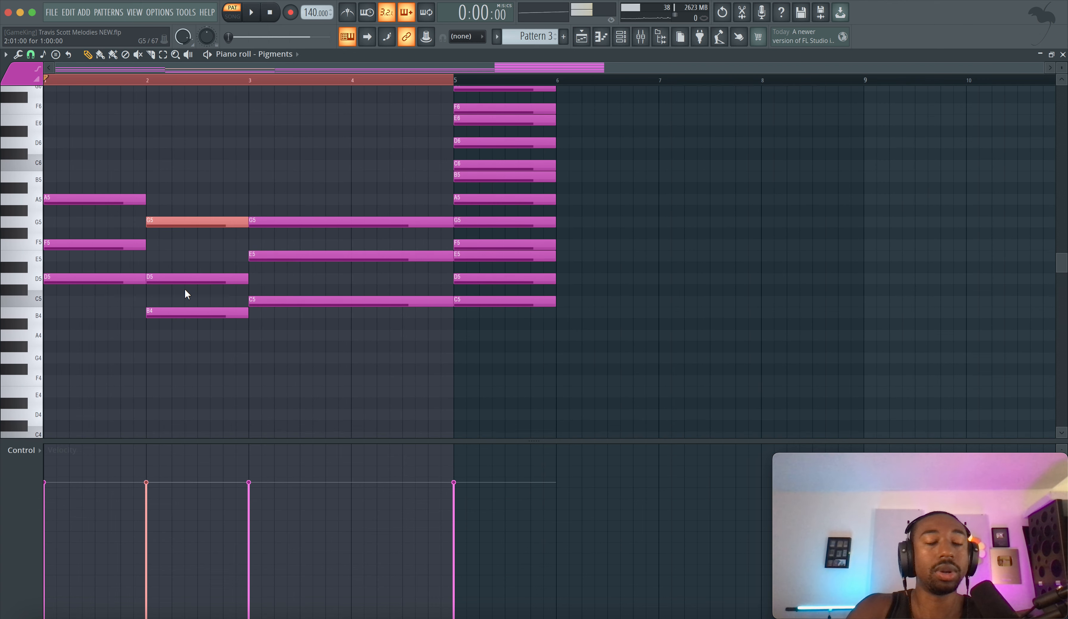
pyautogui.press('space')
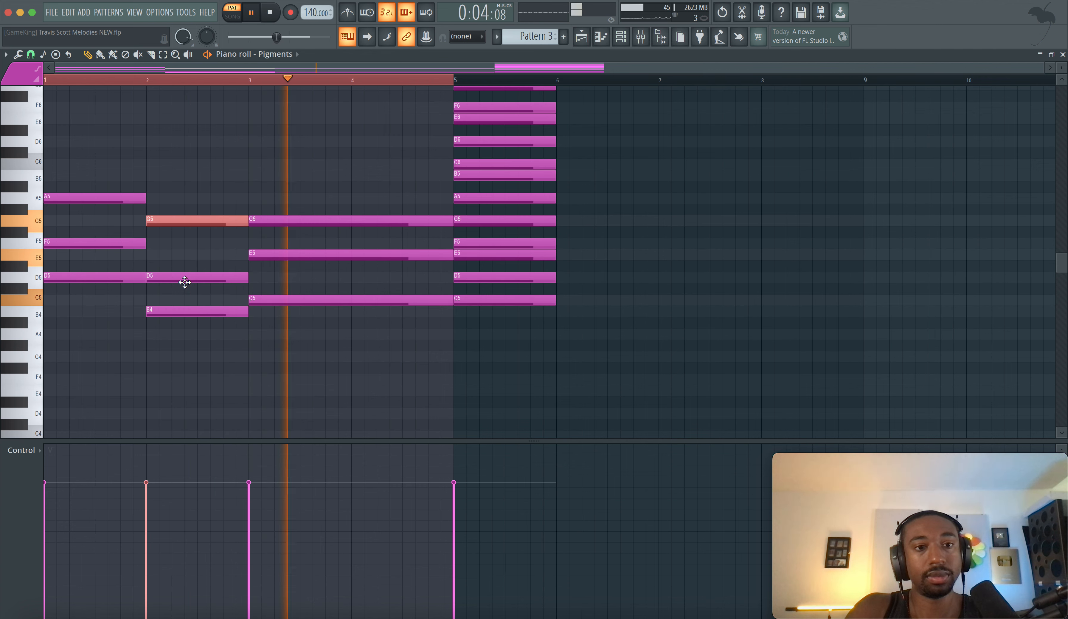
pyautogui.press('space')
# Step: Compare the lowest notes of the second and third chords, B4 and C5, and listen to the progression
pyautogui.moveTo(205, 323); pyautogui.dragTo(266, 297)
pyautogui.press('space')
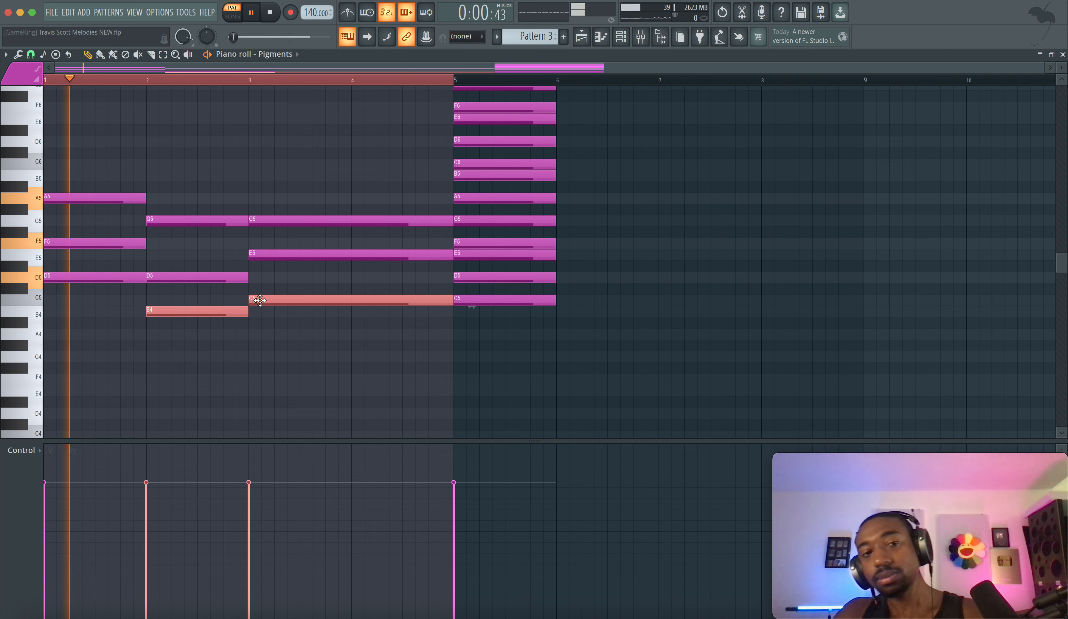
pyautogui.press('space')
pyautogui.keyDown('ctrl'); pyautogui.click(237, 312); pyautogui.keyUp('ctrl')
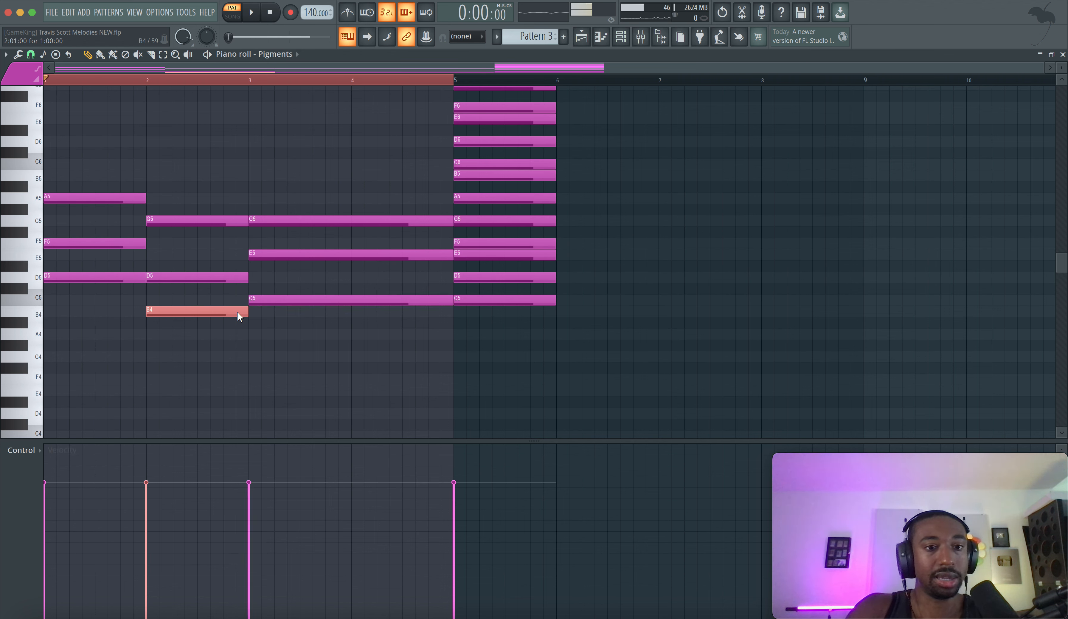
pyautogui.keyDown('ctrl'); pyautogui.click(267, 298); pyautogui.keyUp('ctrl')
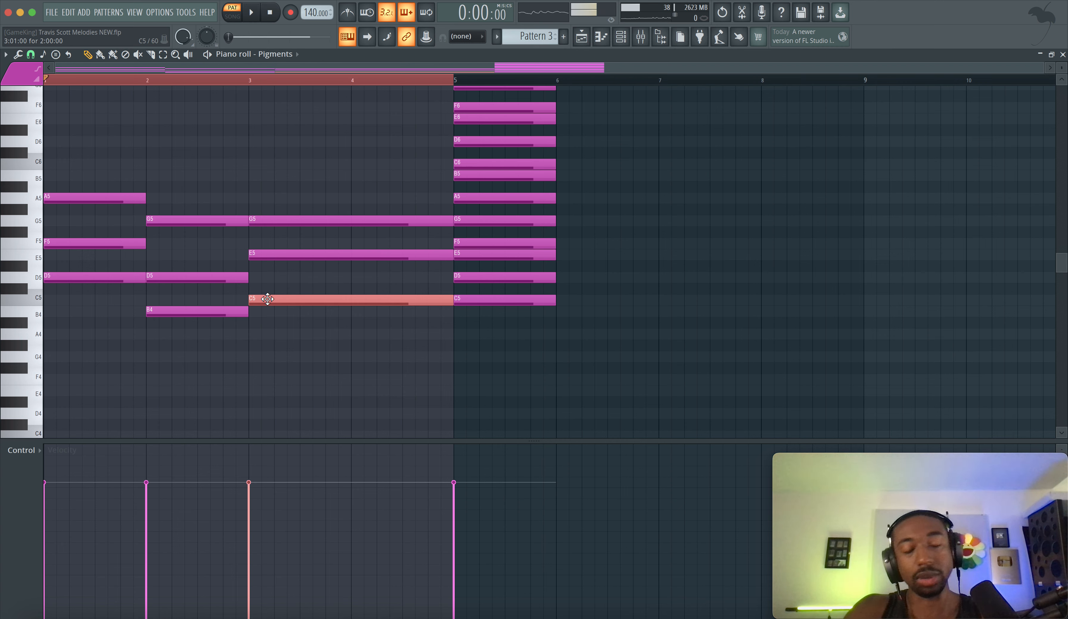
pyautogui.press('space')
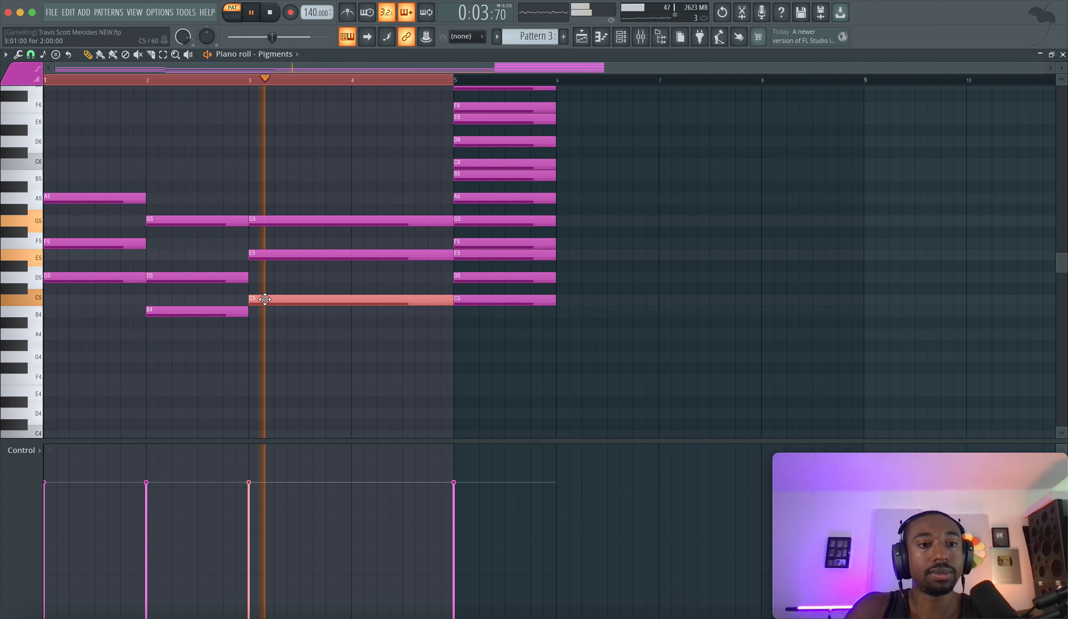
pyautogui.press('space')
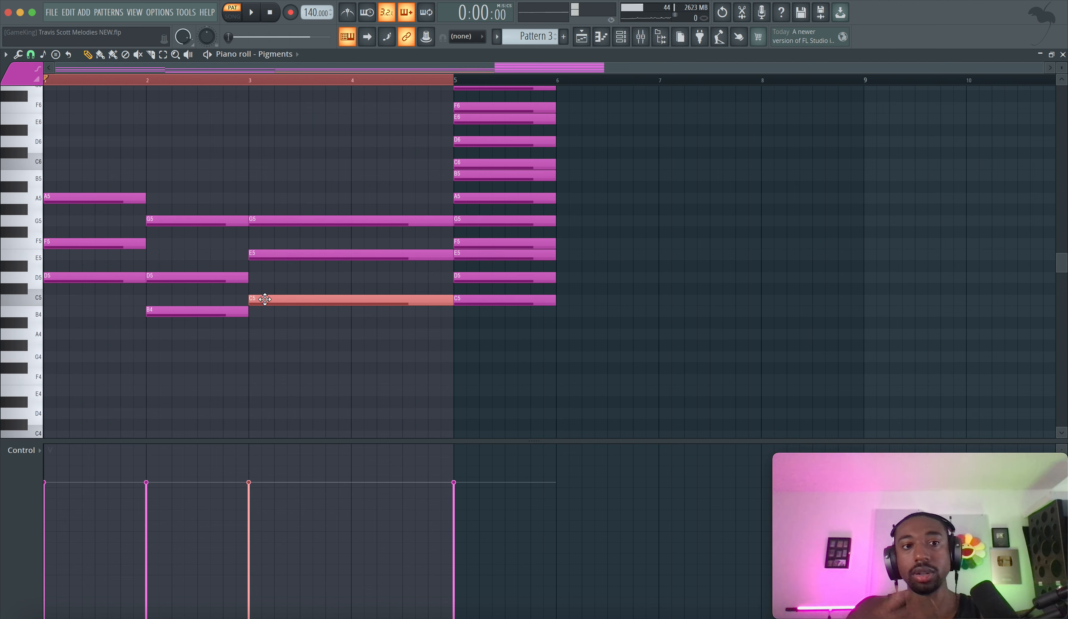
# Step: Duplicate the lowest notes of the three chords one octave down to D4, B3 and C4
pyautogui.keyDown('super'); pyautogui.click(96, 279); pyautogui.keyUp('super')
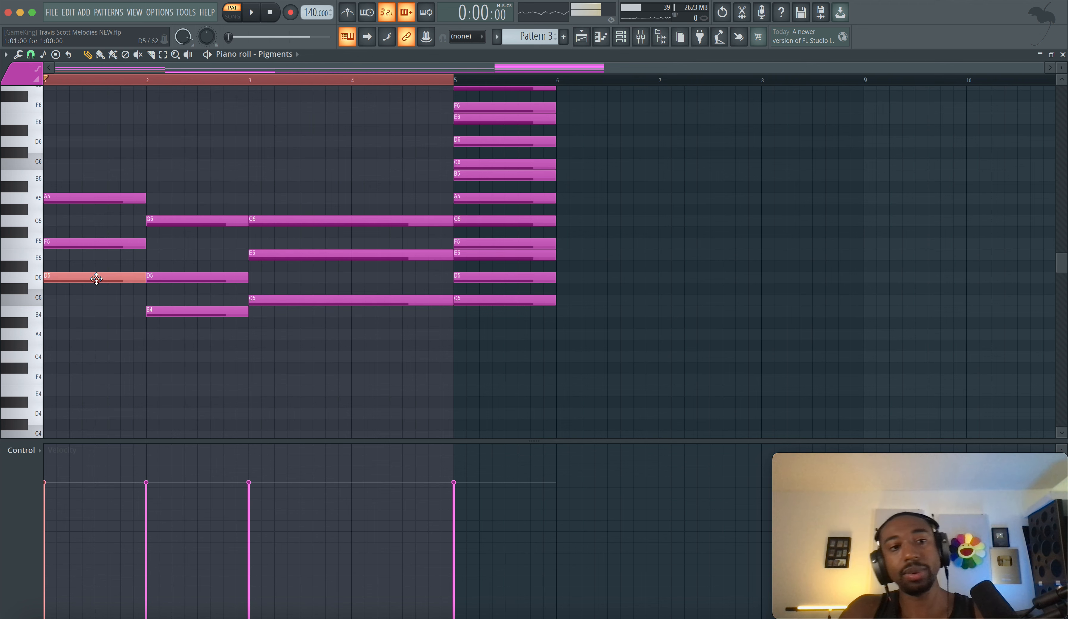
pyautogui.keyDown('shift'); pyautogui.keyDown('super'); pyautogui.click(166, 315); pyautogui.keyUp('super'); pyautogui.keyUp('shift')
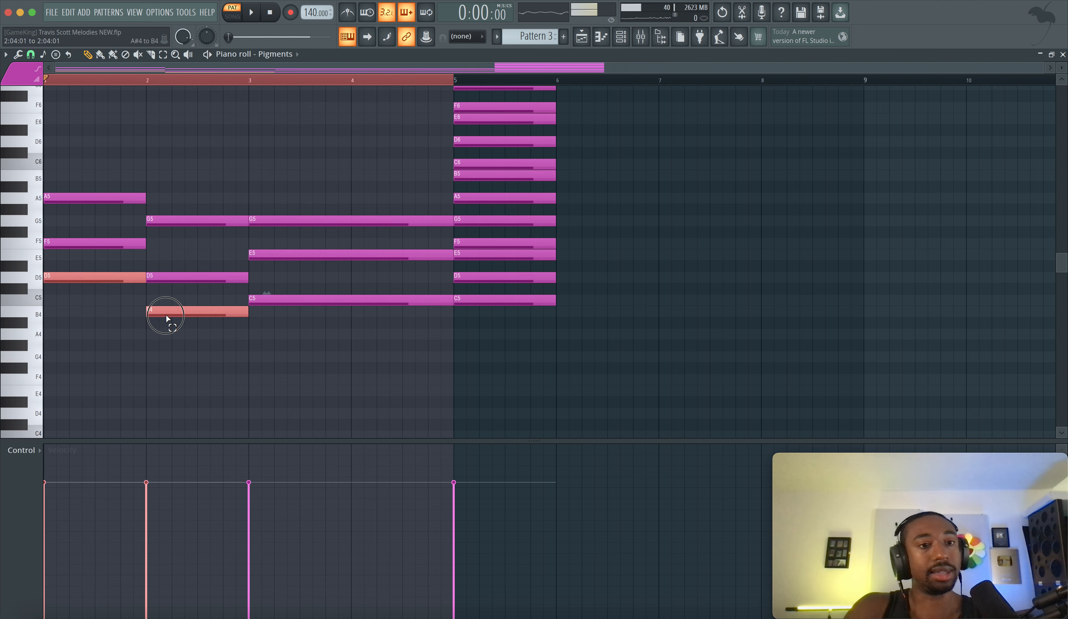
pyautogui.keyDown('shift'); pyautogui.keyDown('super'); pyautogui.click(268, 300); pyautogui.keyUp('super'); pyautogui.keyUp('shift')
pyautogui.press('super+Down')
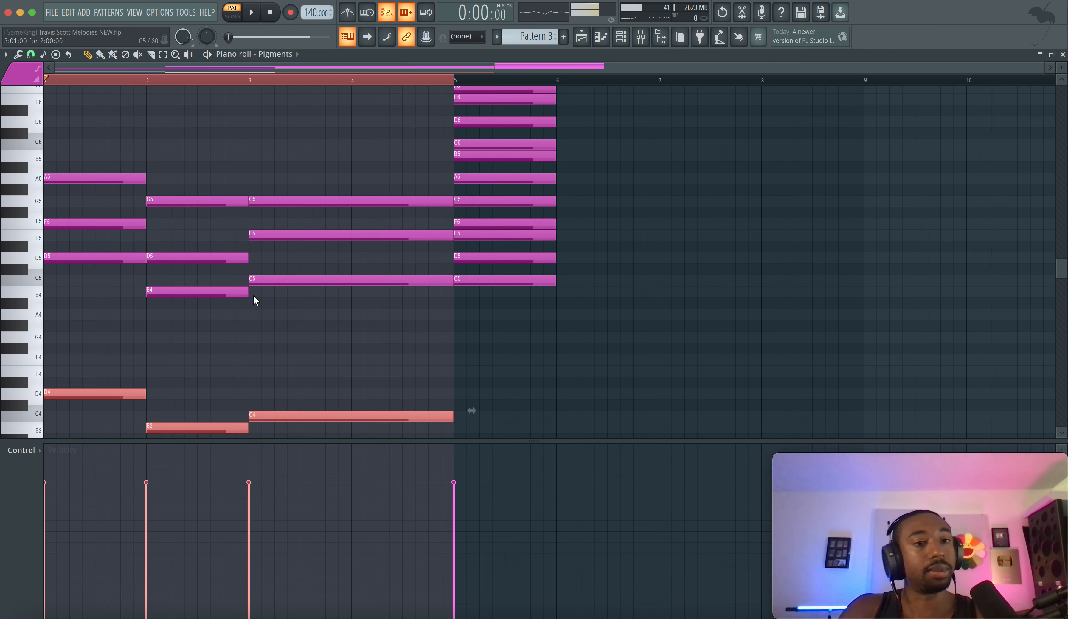
# Step: Duplicate the D4, B3 and C4 bass notes one more octave down to D3, B2 and C3
pyautogui.click(87, 267)
pyautogui.rightClick(88, 268)
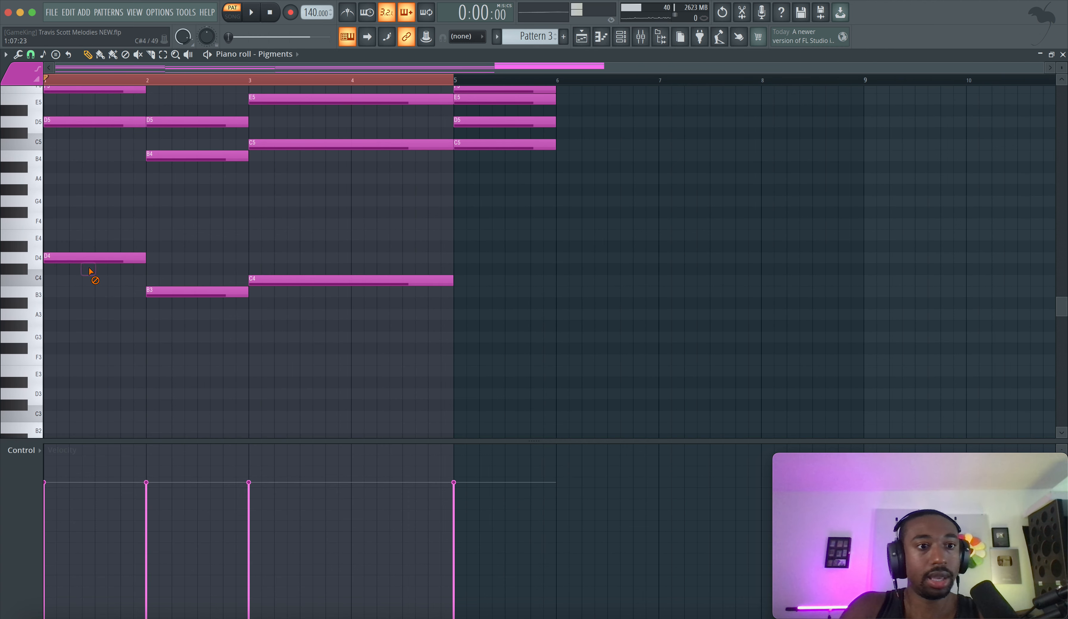
pyautogui.rightClick(112, 255)
pyautogui.press('super+z')
pyautogui.moveTo(312, 321); pyautogui.dragTo(60, 257)
pyautogui.press('super+Down')
# Step: Play back the progression with the two added bass octaves
pyautogui.press('space')
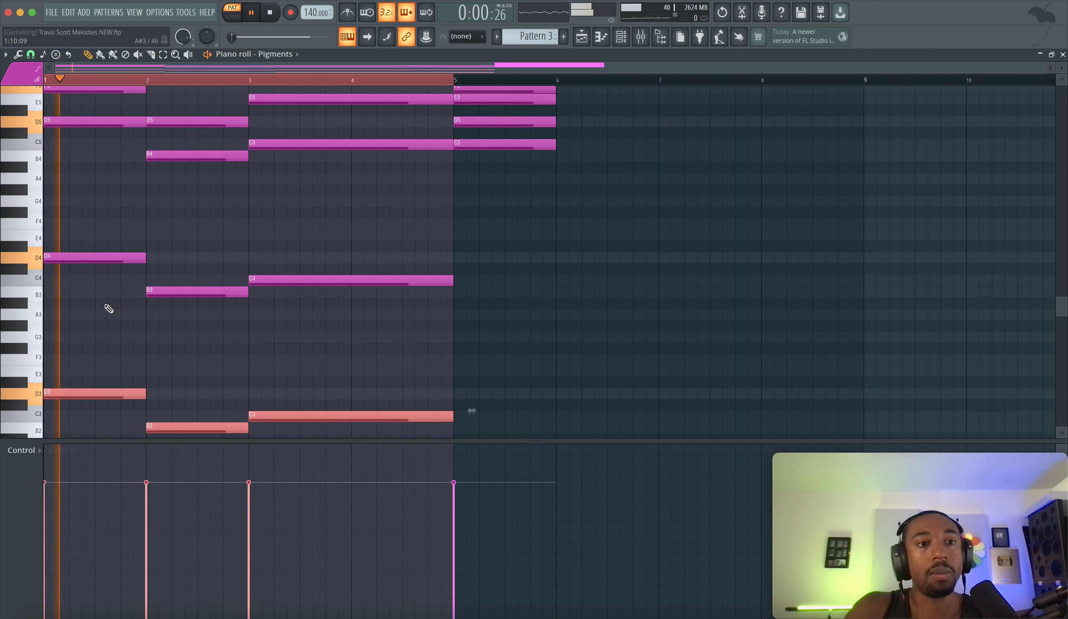
pyautogui.keyDown('super'); pyautogui.click(110, 303); pyautogui.keyUp('super')
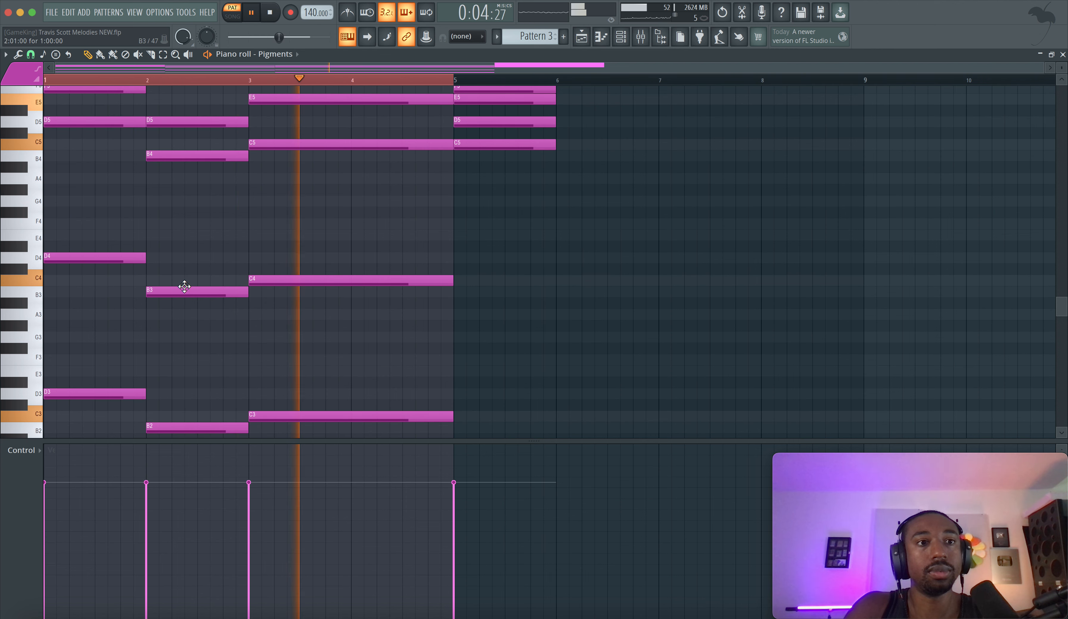
pyautogui.scroll(1, 184, 286)
pyautogui.press('space')
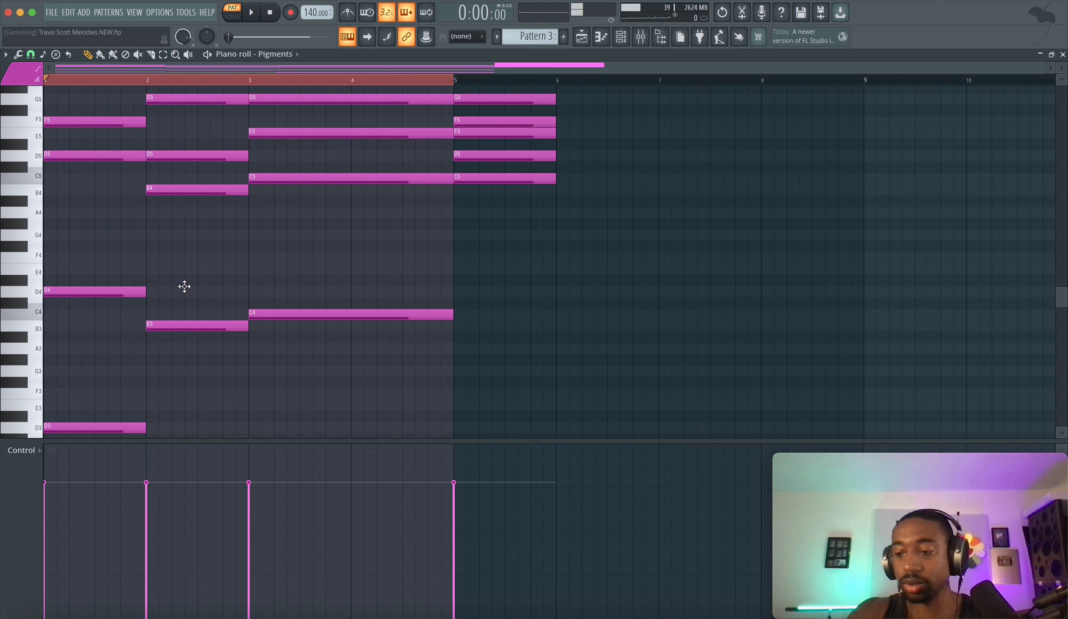
pyautogui.scroll(1, 185, 286)
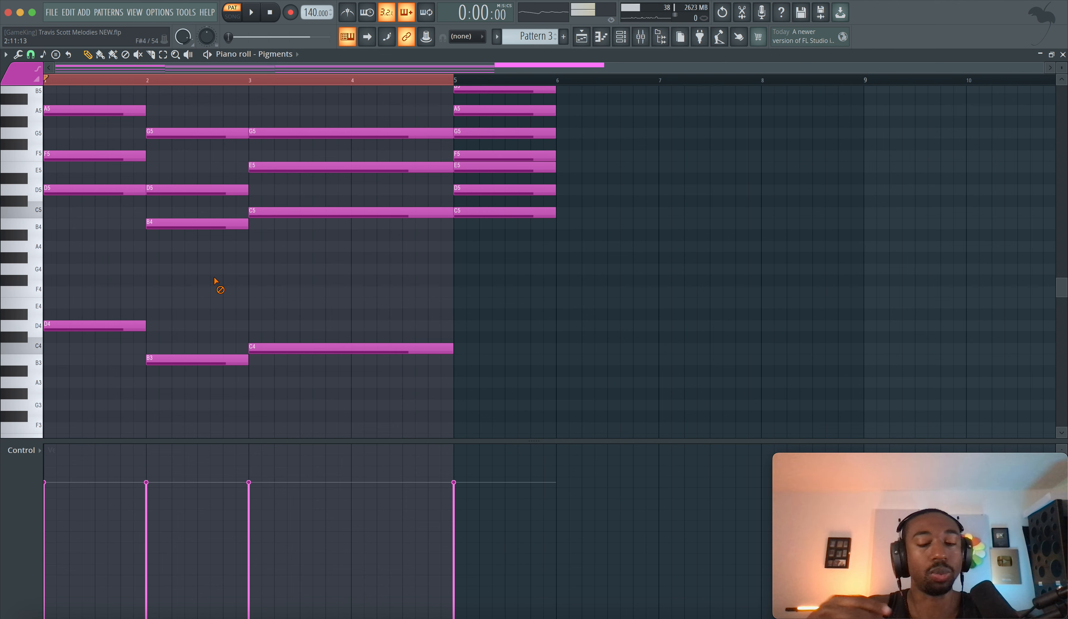
pyautogui.press('space')
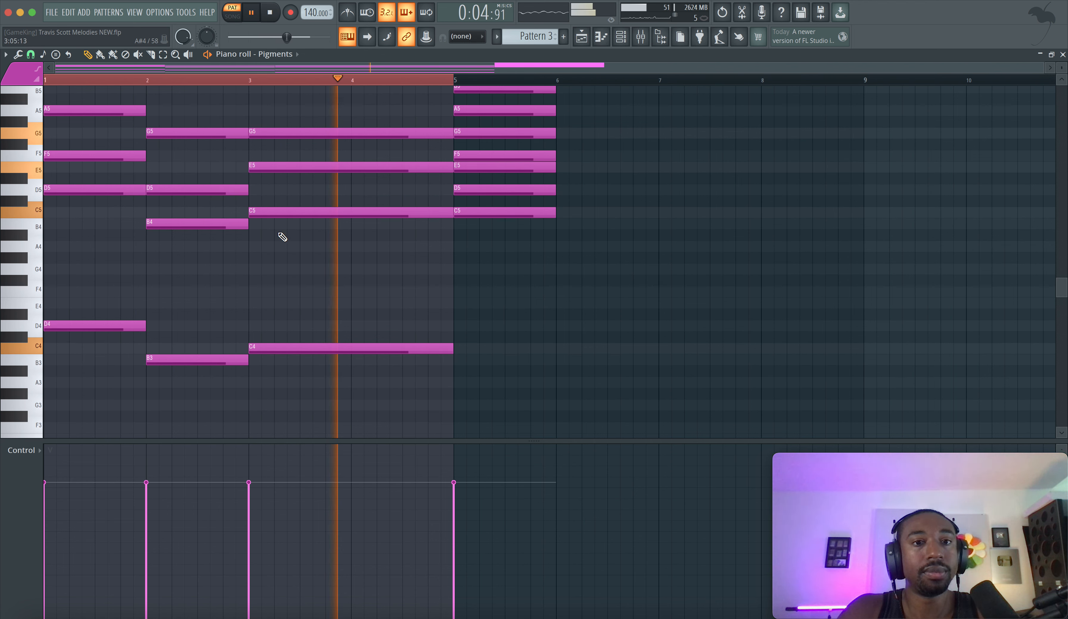
pyautogui.press('space')
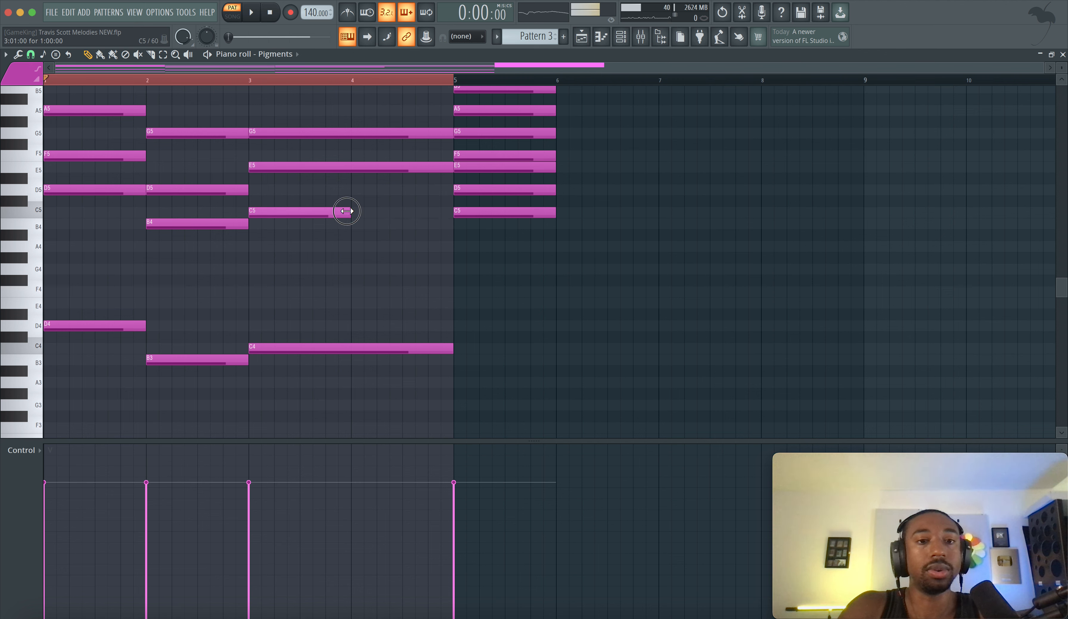
# Step: Shorten C5 and C4 to one bar each and place one-bar C#5 and C#4 notes in bar four
pyautogui.doubleClick(346, 211)
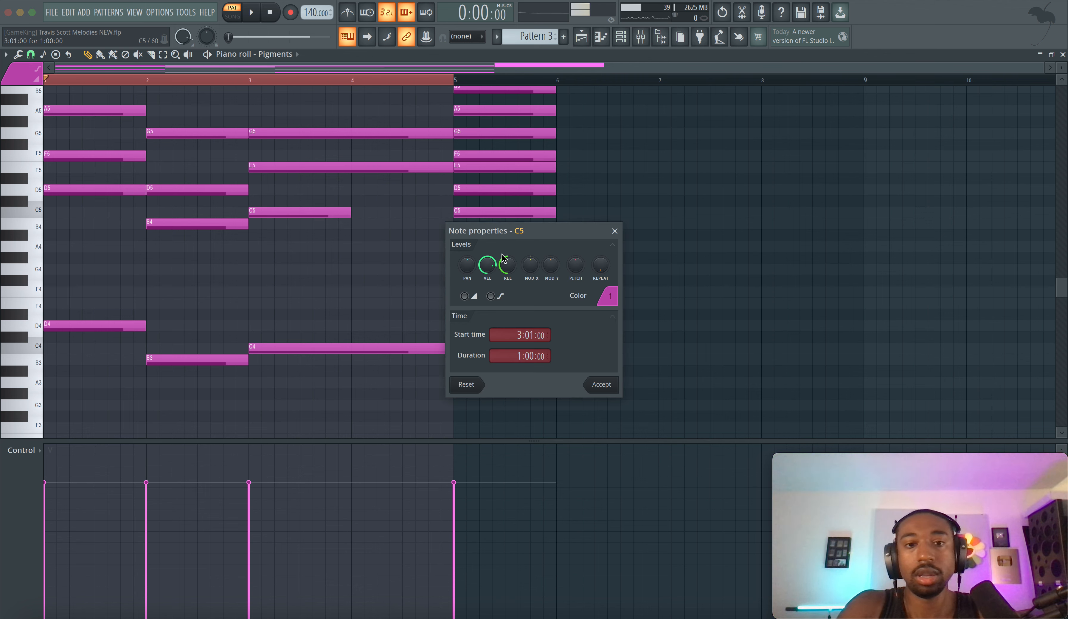
pyautogui.click(613, 230)
pyautogui.click(349, 208)
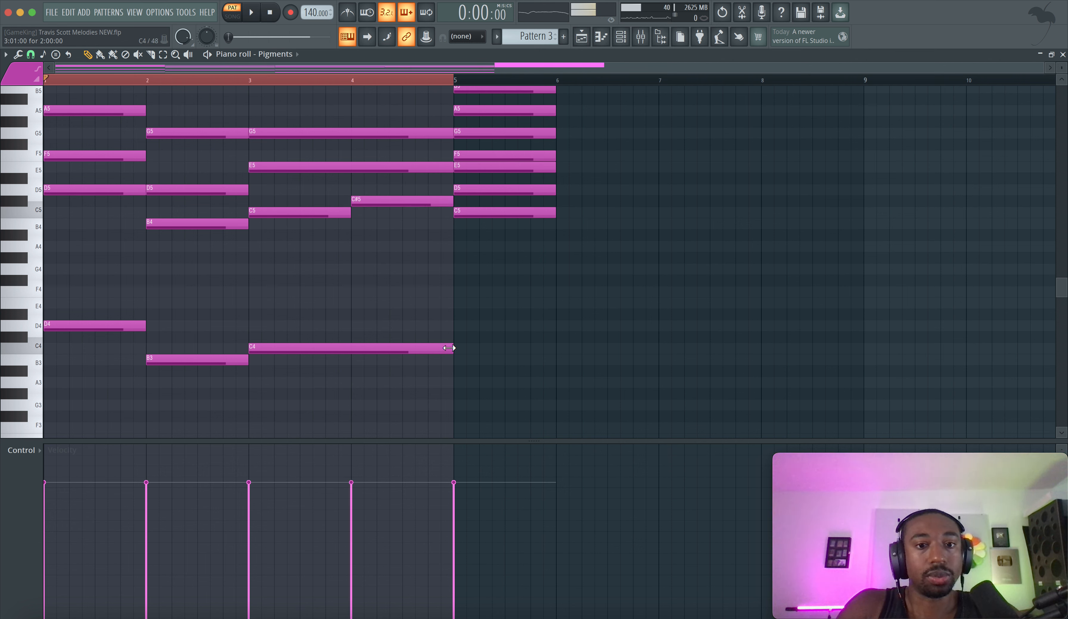
pyautogui.moveTo(378, 348); pyautogui.dragTo(352, 347)
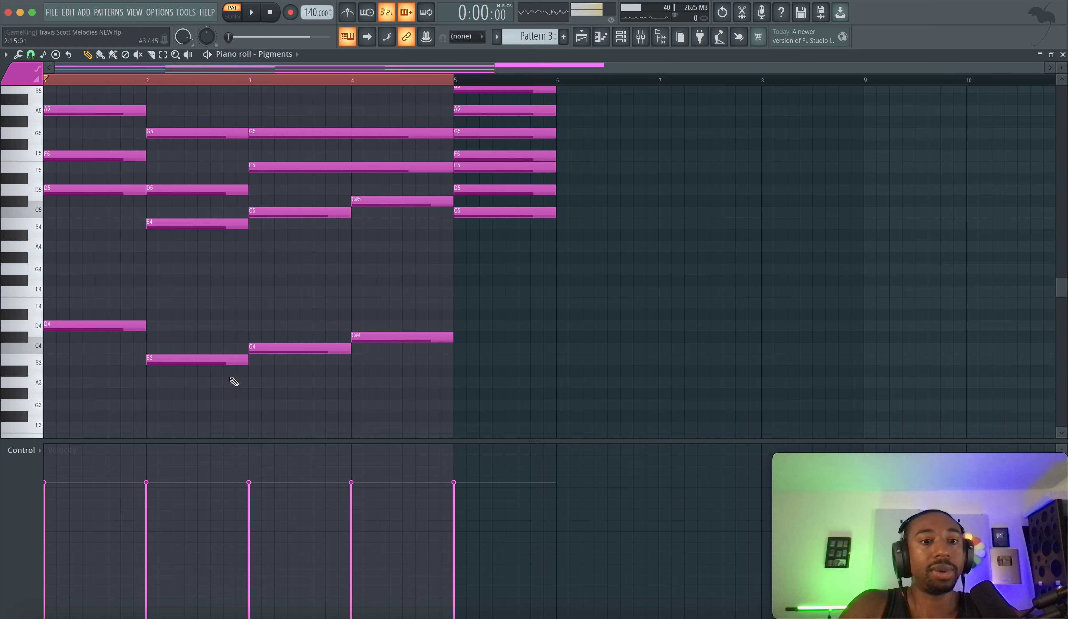
# Step: Examine the rising B, C and C# notes in both octaves across bars two to four, and save the project
pyautogui.moveTo(234, 382); pyautogui.dragTo(361, 321)
pyautogui.moveTo(224, 242); pyautogui.dragTo(383, 205)
pyautogui.click(314, 229)
pyautogui.hotkey('ctrl', 's')
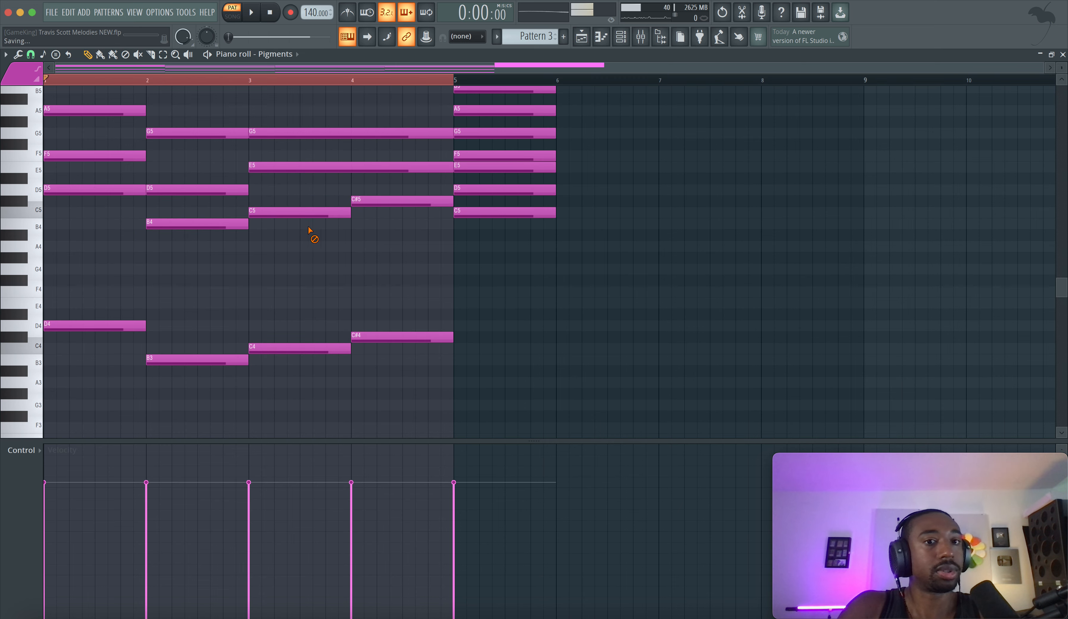
pyautogui.keyDown('ctrl'); pyautogui.click(266, 216); pyautogui.keyUp('ctrl')
pyautogui.keyDown('ctrl'); pyautogui.click(374, 202); pyautogui.keyUp('ctrl')
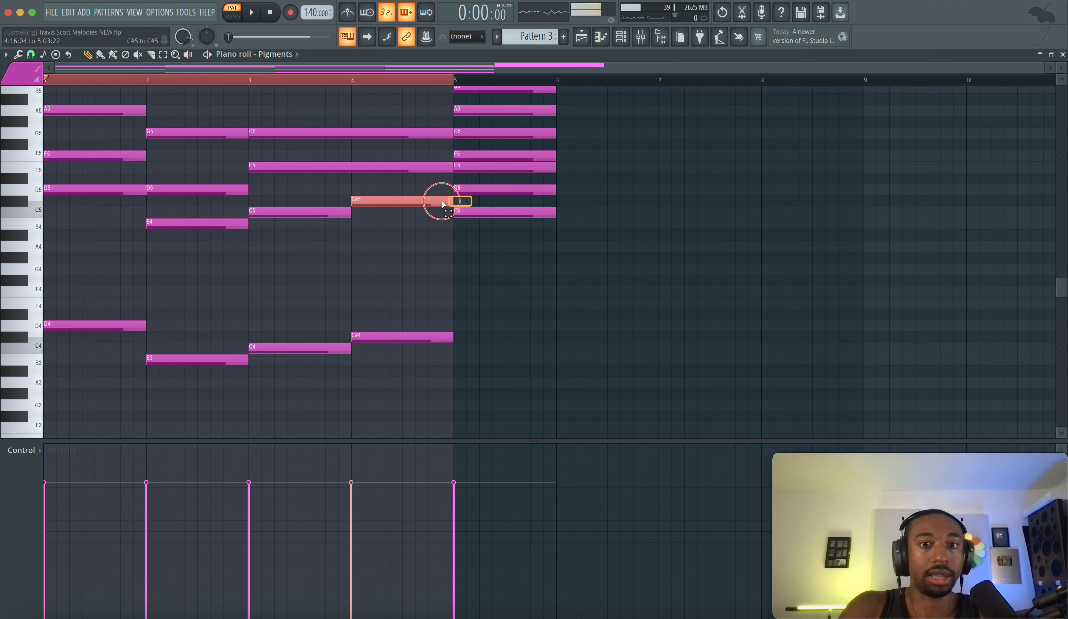
pyautogui.keyDown('ctrl'); pyautogui.click(421, 237); pyautogui.keyUp('ctrl')
pyautogui.hotkey('ctrl', 's')
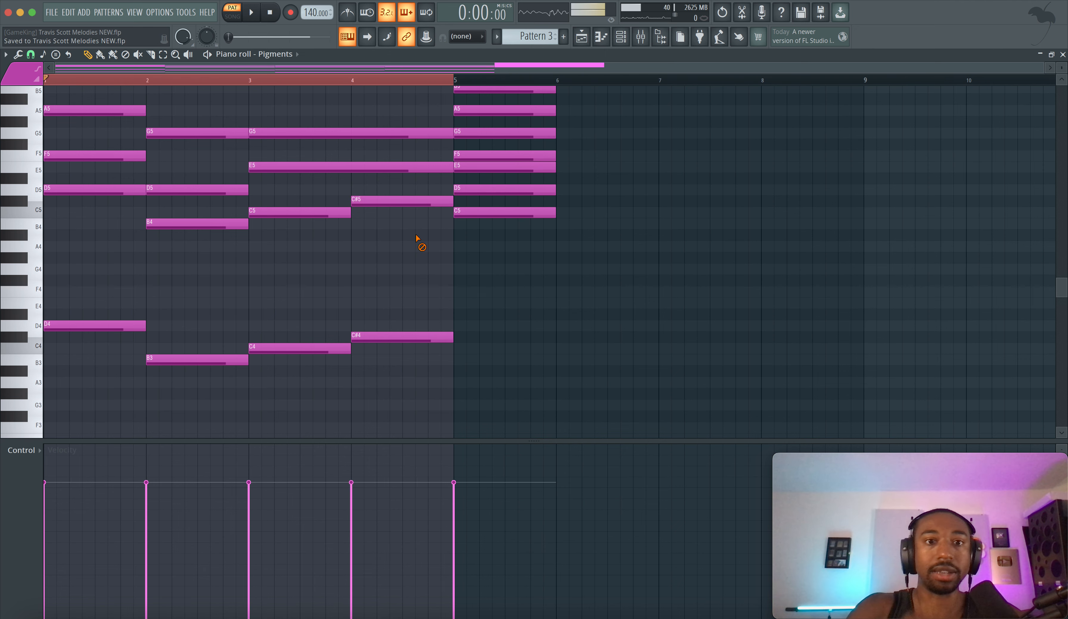
pyautogui.moveTo(416, 235); pyautogui.dragTo(407, 98)
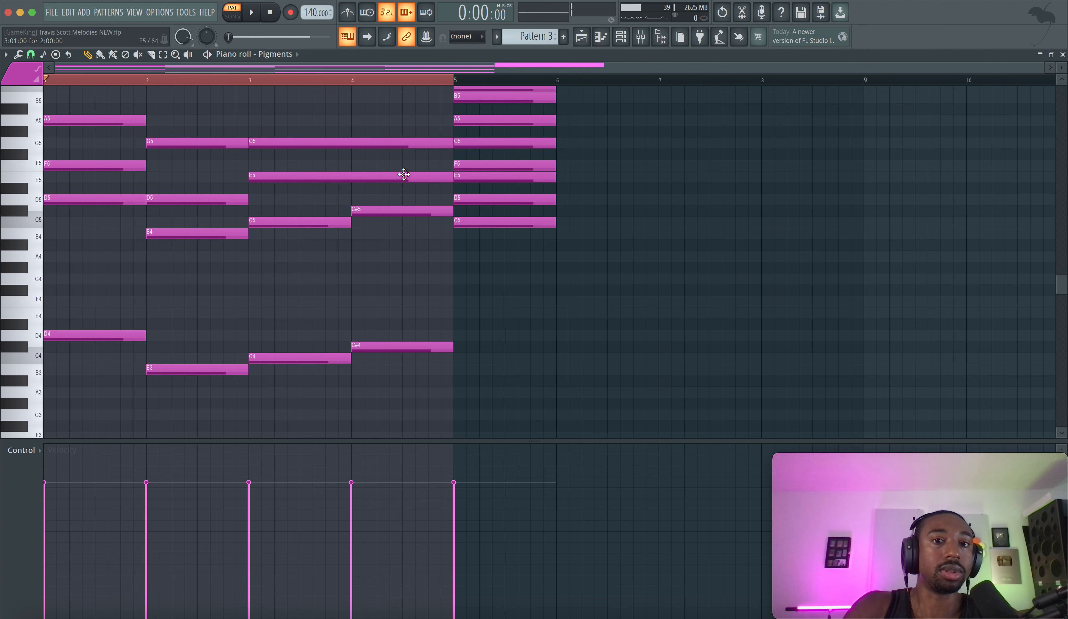
pyautogui.moveTo(417, 155); pyautogui.dragTo(400, 251)
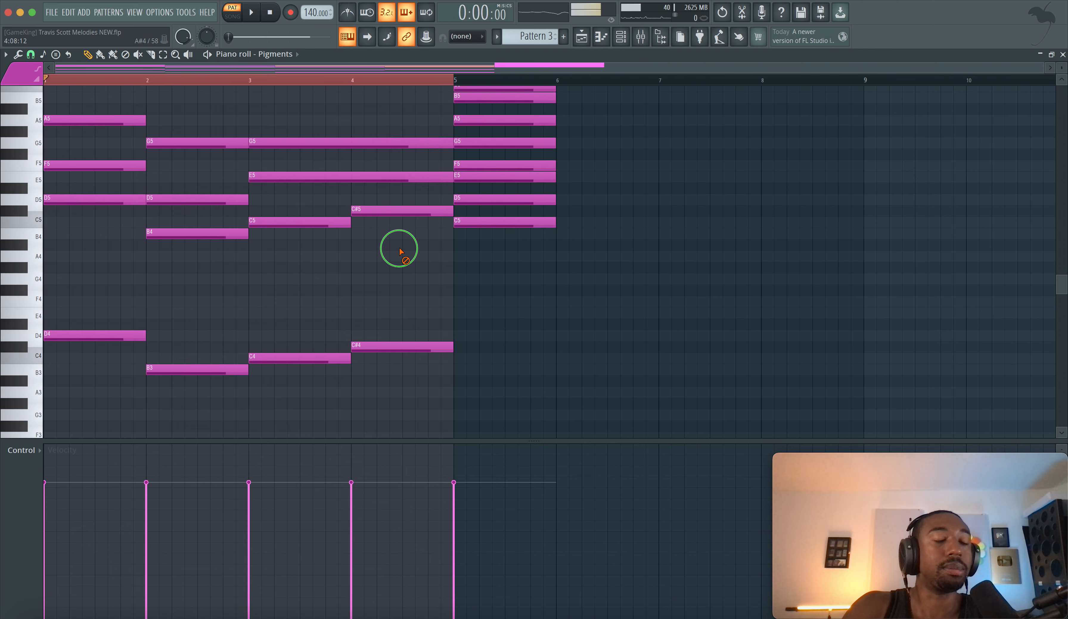
# Step: Shorten the lowest bass note C3 to one bar and add a one-bar C#3 in bar four
pyautogui.scroll(-5, 420, 276)
pyautogui.click(392, 288)
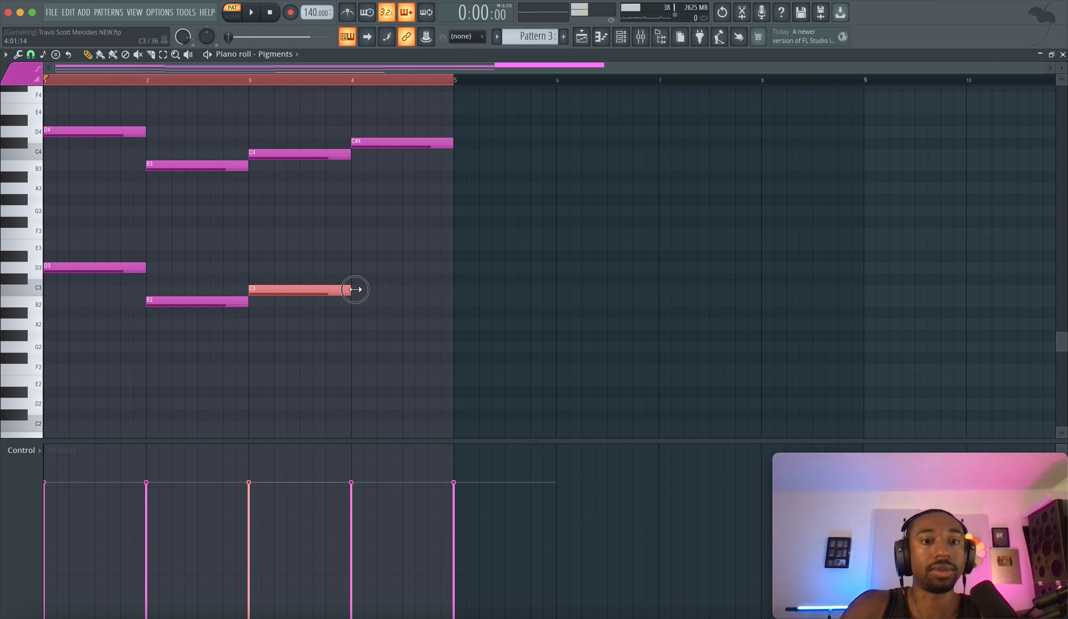
pyautogui.moveTo(366, 287); pyautogui.dragTo(365, 283)
# Step: Play back the four-bar progression with the C# passing notes in bar four
pyautogui.press('space')
pyautogui.scroll(5, 365, 284)
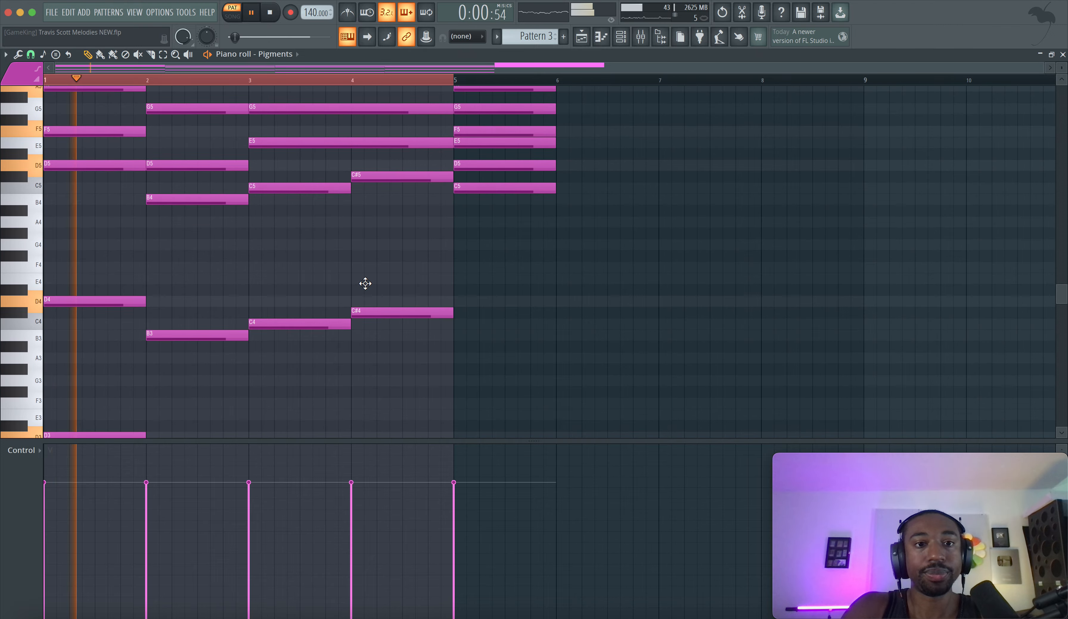
pyautogui.scroll(-2, 366, 283)
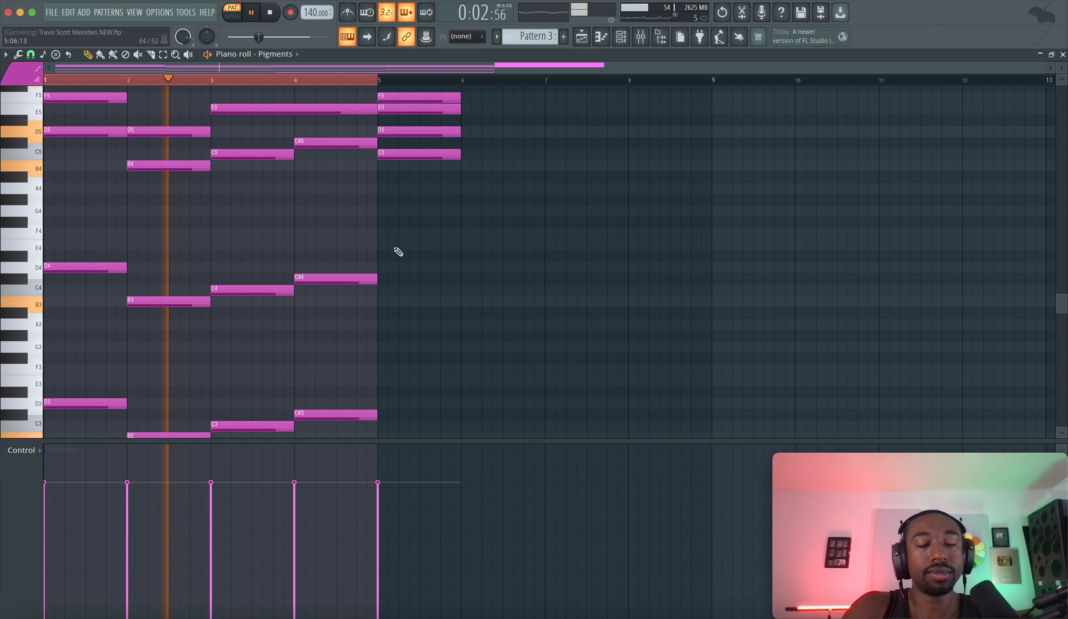
pyautogui.scroll(2, 397, 250)
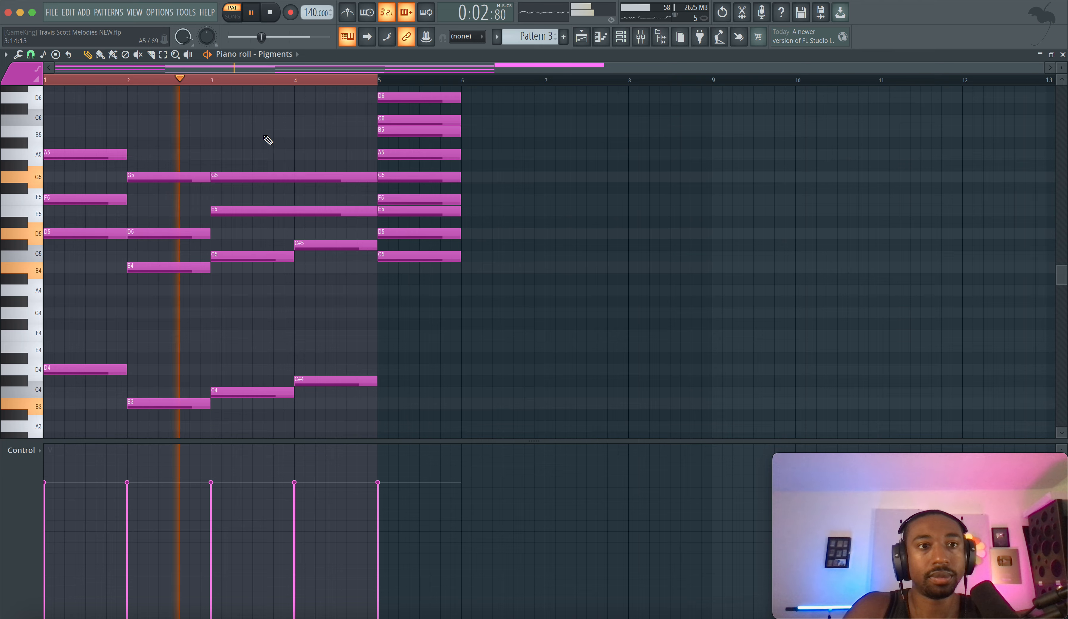
# Step: Raise the audio buffer length to 640 samples and listen to the progression again
pyautogui.click(160, 12)
pyautogui.click(169, 51)
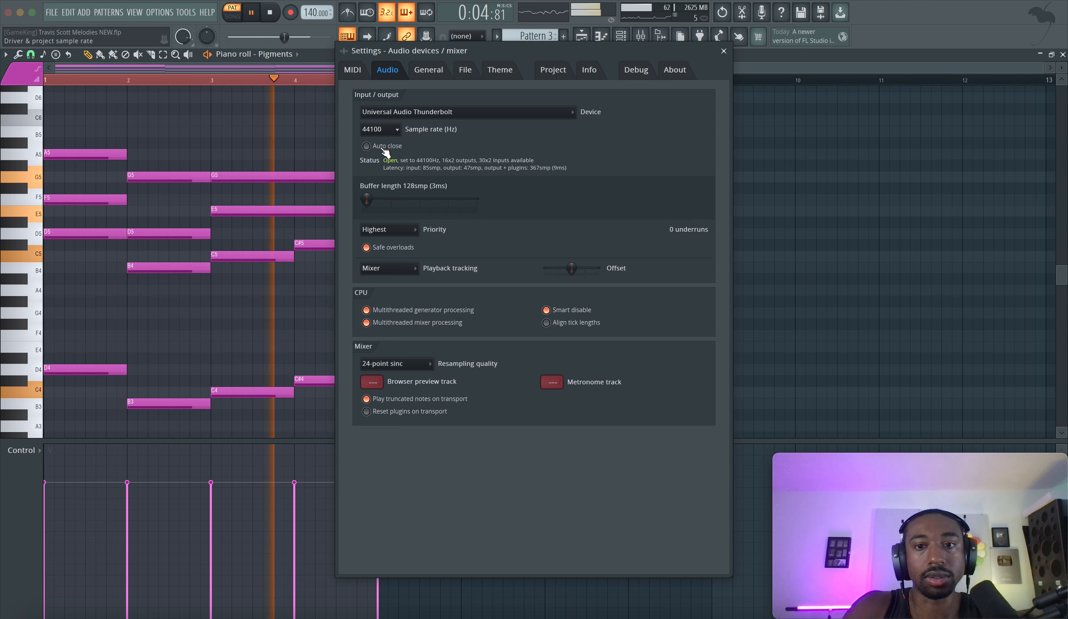
pyautogui.moveTo(379, 195); pyautogui.dragTo(623, 128)
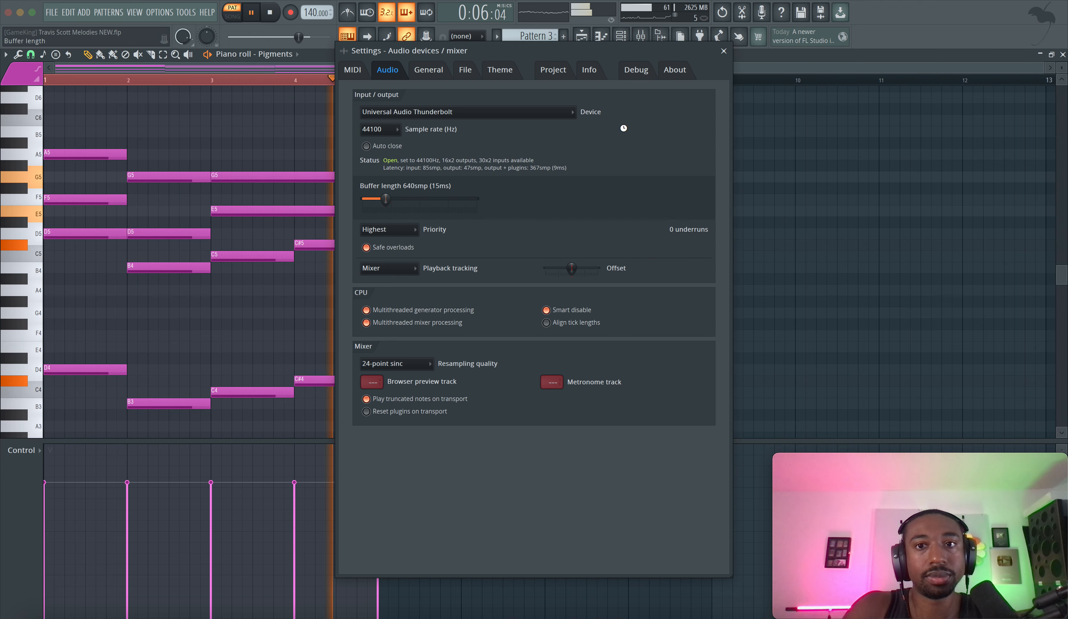
pyautogui.click(724, 52)
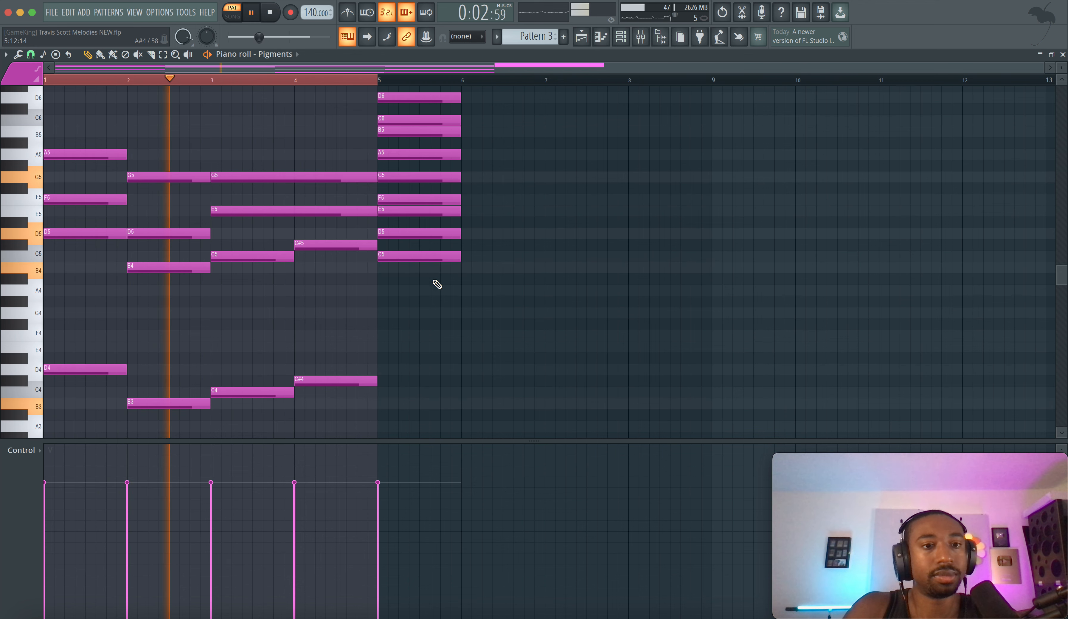
pyautogui.scroll(-3, 326, 289)
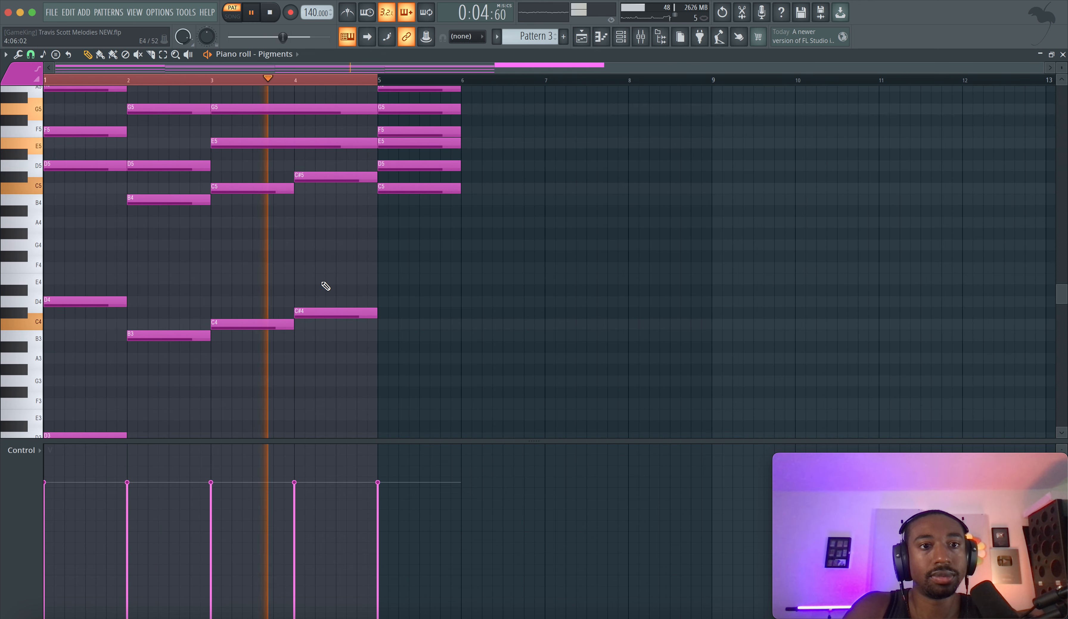
pyautogui.press('space')
# Step: Move the bar-two B4 and D5 notes up one octave to B5 and D6, and play back the progression
pyautogui.scroll(2, 322, 261)
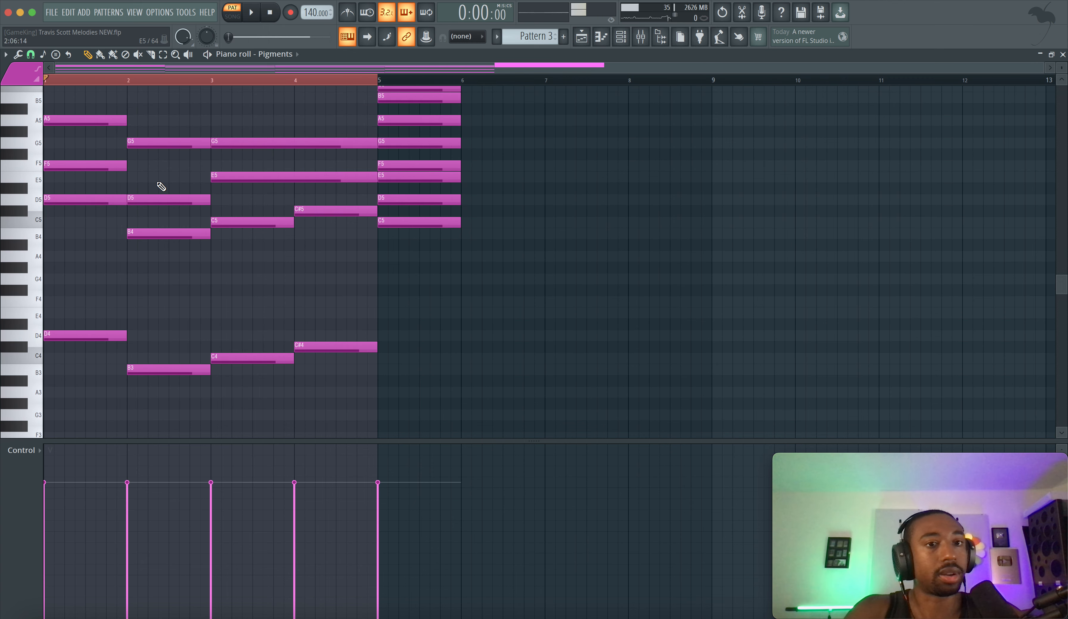
pyautogui.scroll(2, 161, 186)
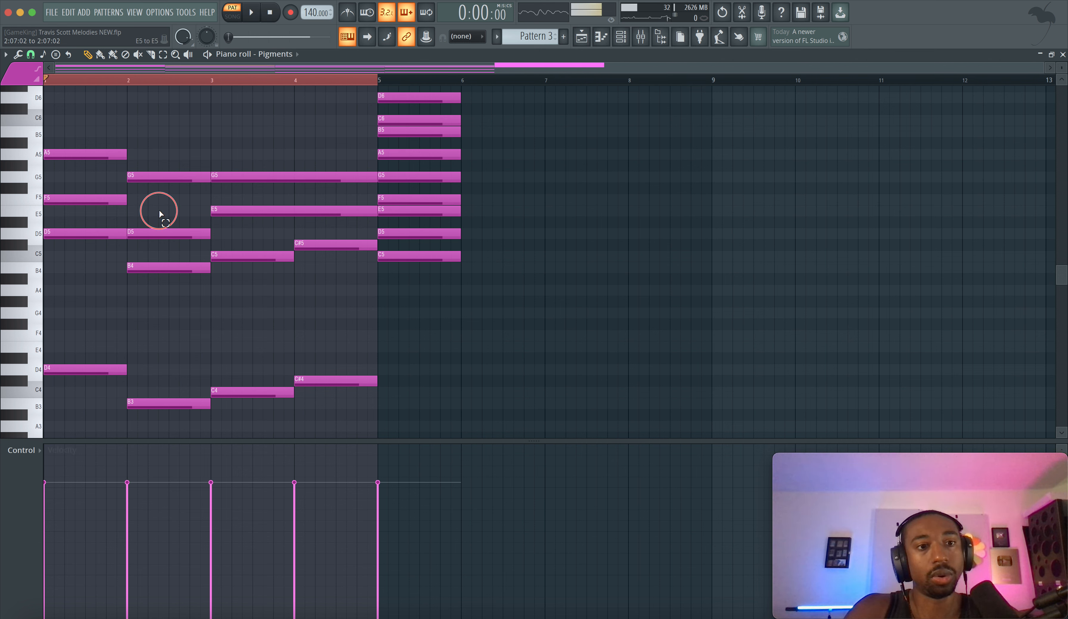
pyautogui.moveTo(160, 213); pyautogui.dragTo(160, 276)
pyautogui.hotkey('ctrl', 'Up')
pyautogui.press('space')
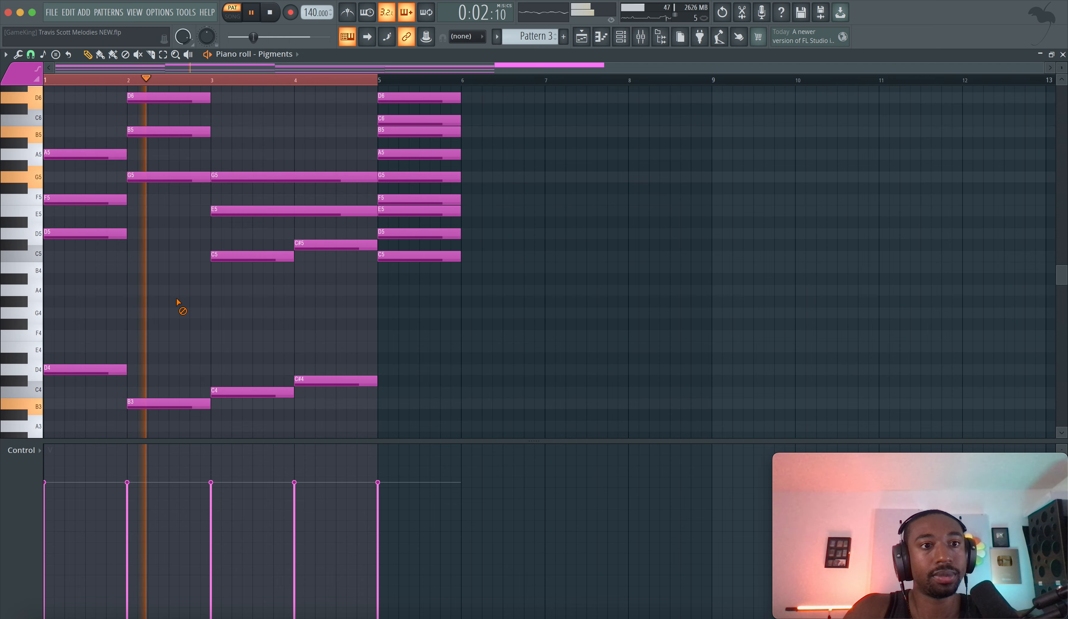
pyautogui.scroll(-6, 177, 302)
pyautogui.scroll(2, 177, 302)
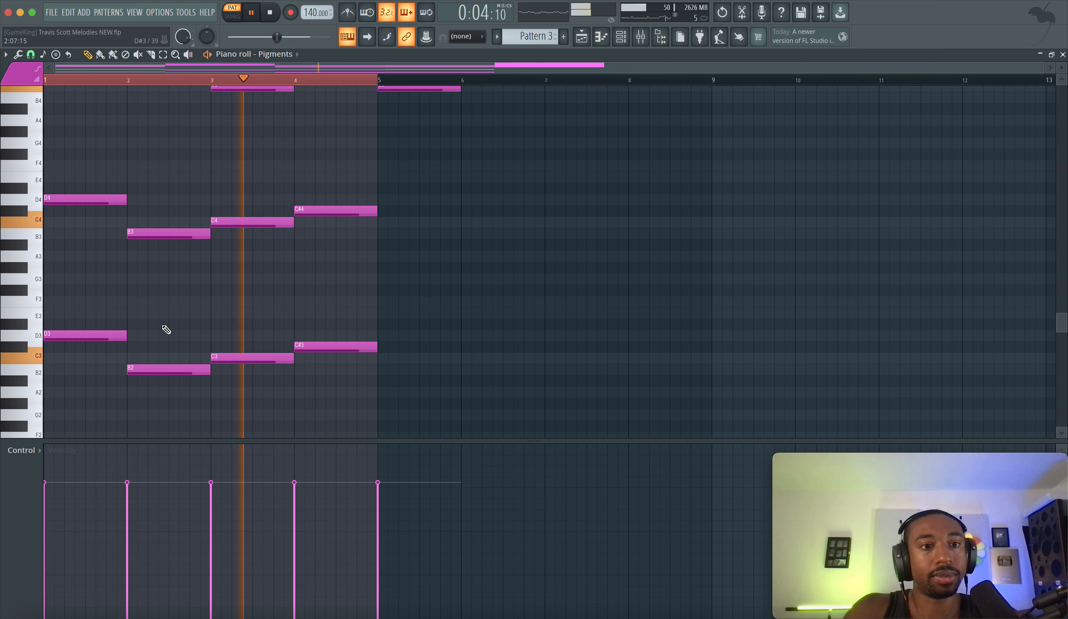
# Step: Try moving the two bar 2 bass notes, B3 and B2, up to G4 and G3, and play the result
pyautogui.press('space')
pyautogui.keyDown('ctrl'); pyautogui.click(160, 234); pyautogui.keyUp('ctrl')
pyautogui.scroll(1, 170, 346)
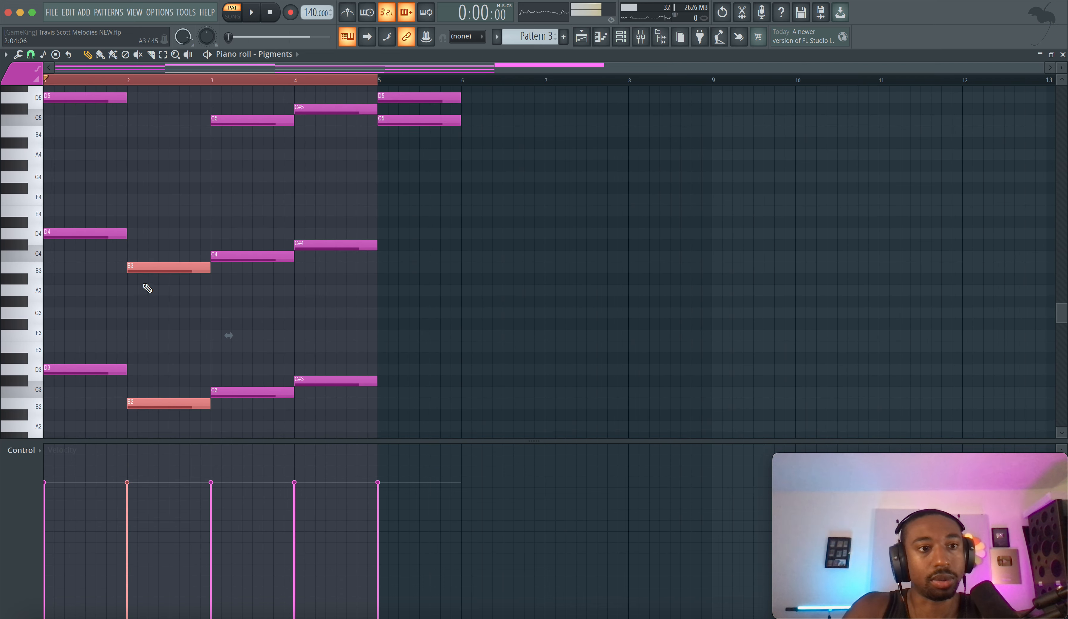
pyautogui.moveTo(140, 269); pyautogui.dragTo(139, 177)
pyautogui.press('space')
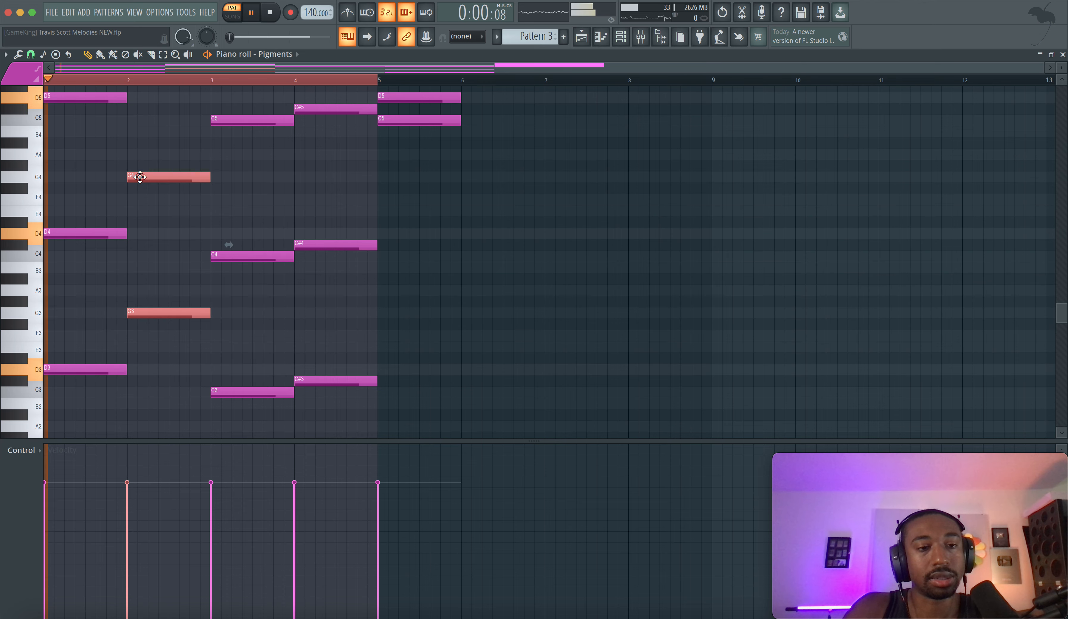
pyautogui.scroll(6, 229, 257)
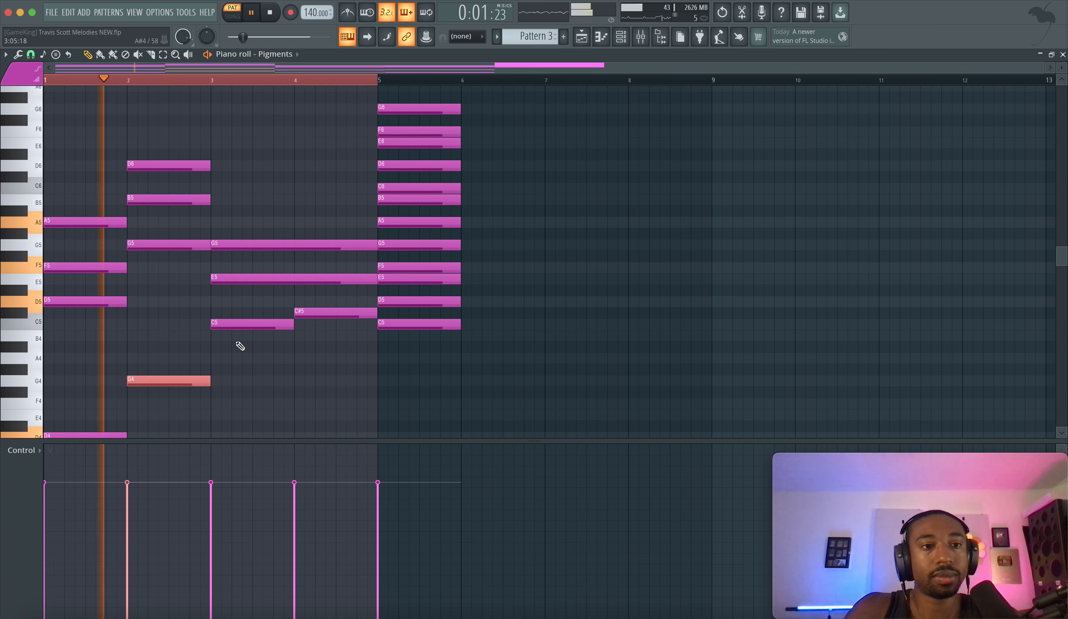
pyautogui.press('space')
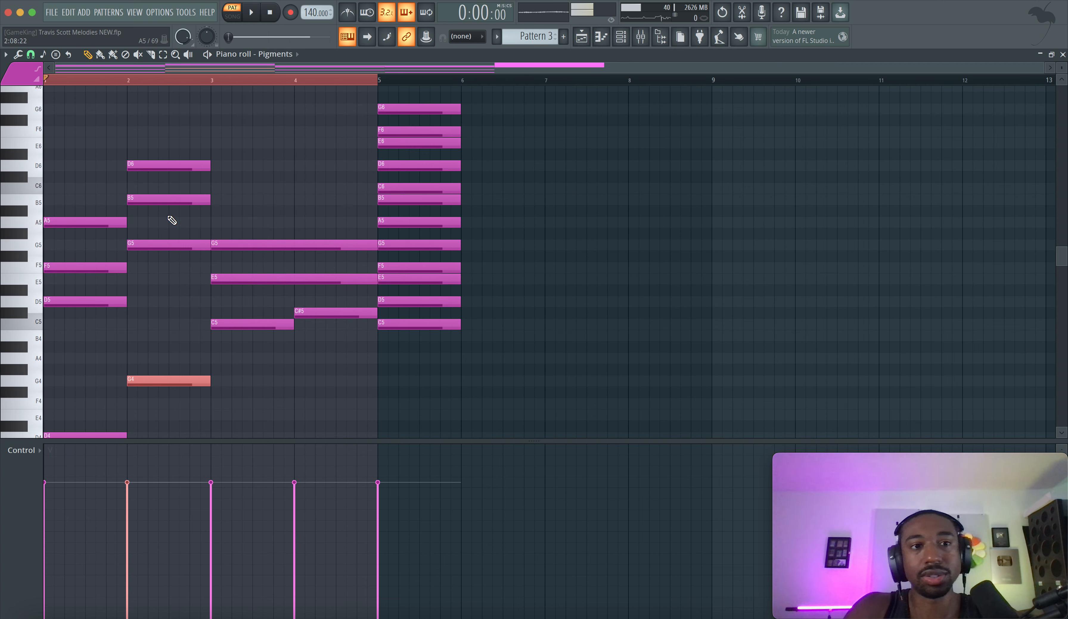
# Step: Undo the bass note move and the earlier octave raise of the D6 and B5 chord notes in bar 2
pyautogui.press('super+z')
pyautogui.press('super+z')
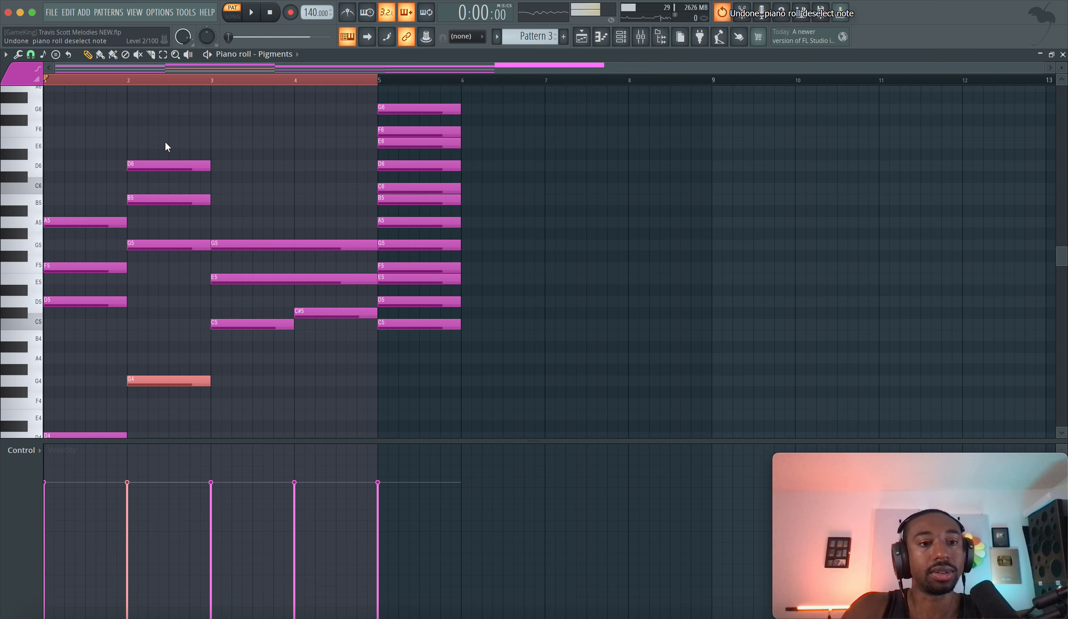
pyautogui.press('super+z')
pyautogui.press('super+z')
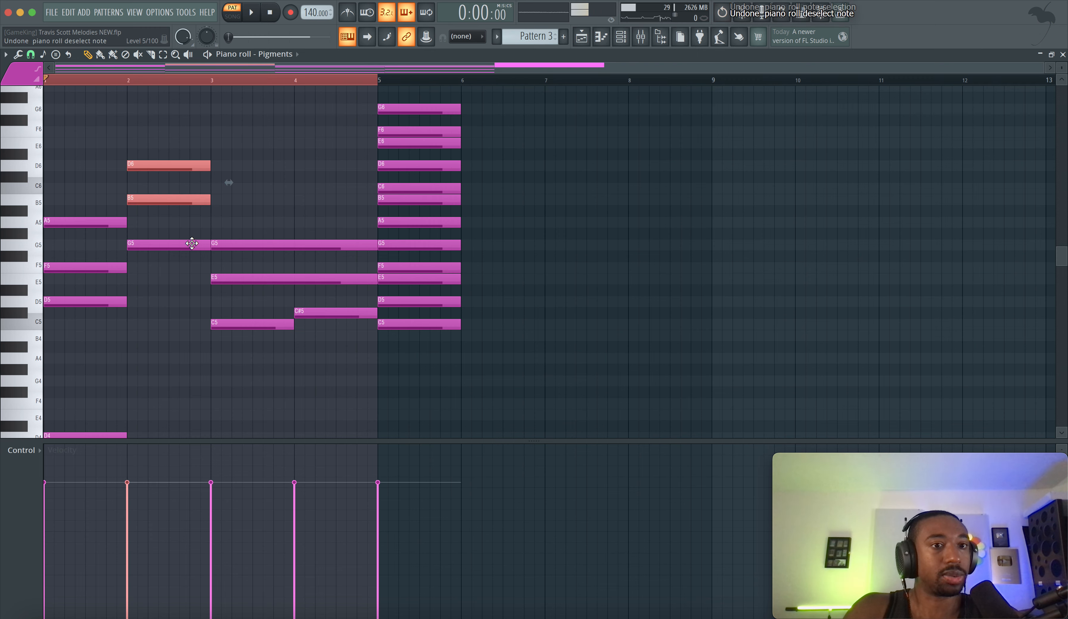
pyautogui.scroll(-3, 191, 244)
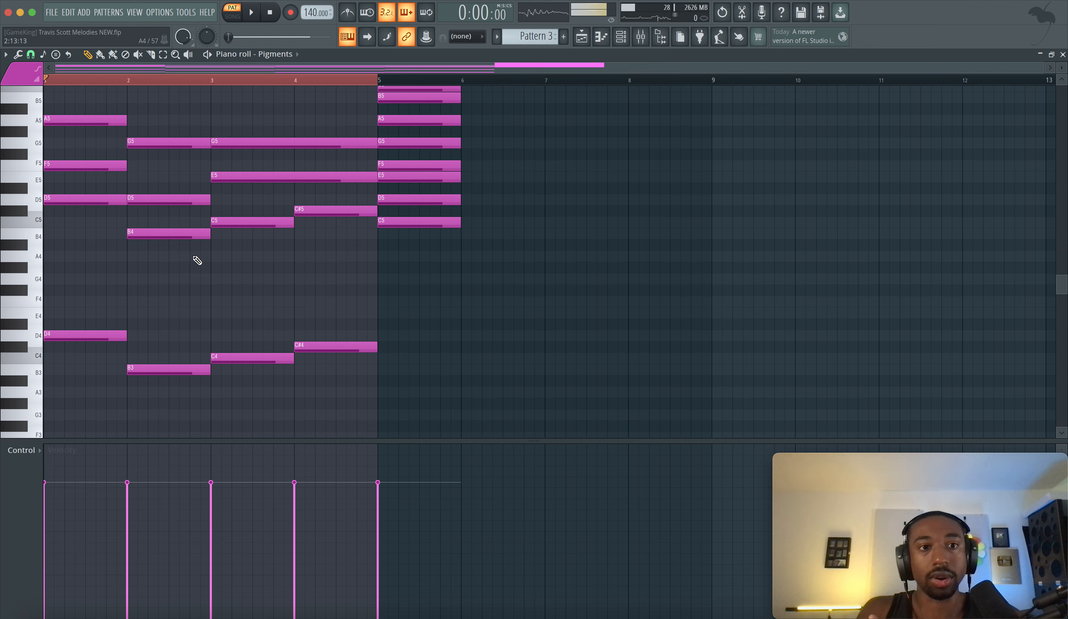
# Step: Audition the pattern, shorten the C#5 note in bar 4 to half a bar and add an E5 note in the bar's second half
pyautogui.press('space')
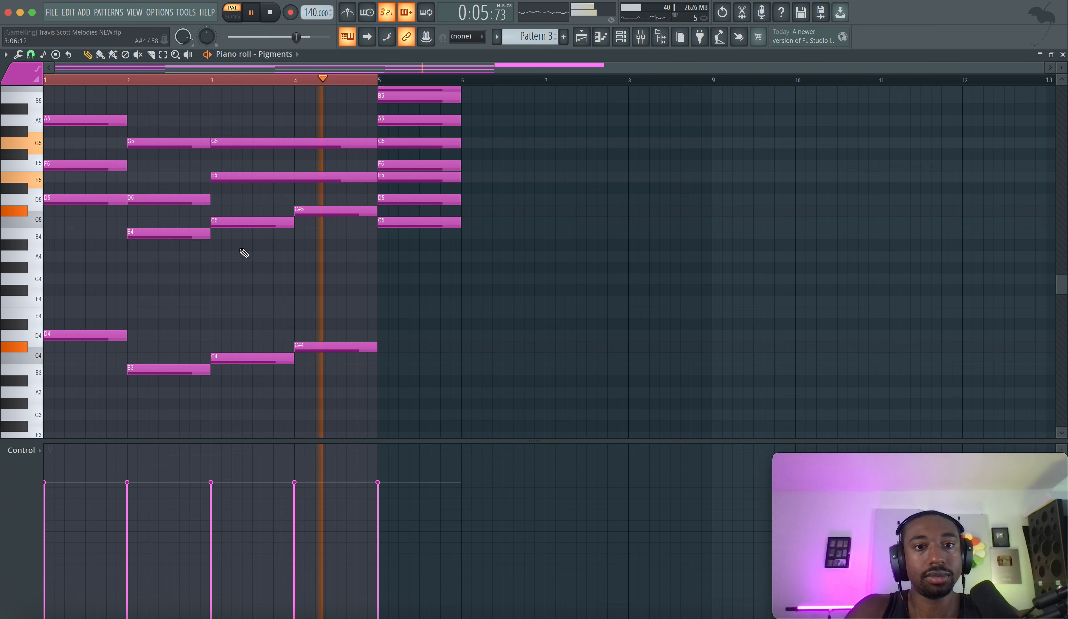
pyautogui.scroll(3, 246, 254)
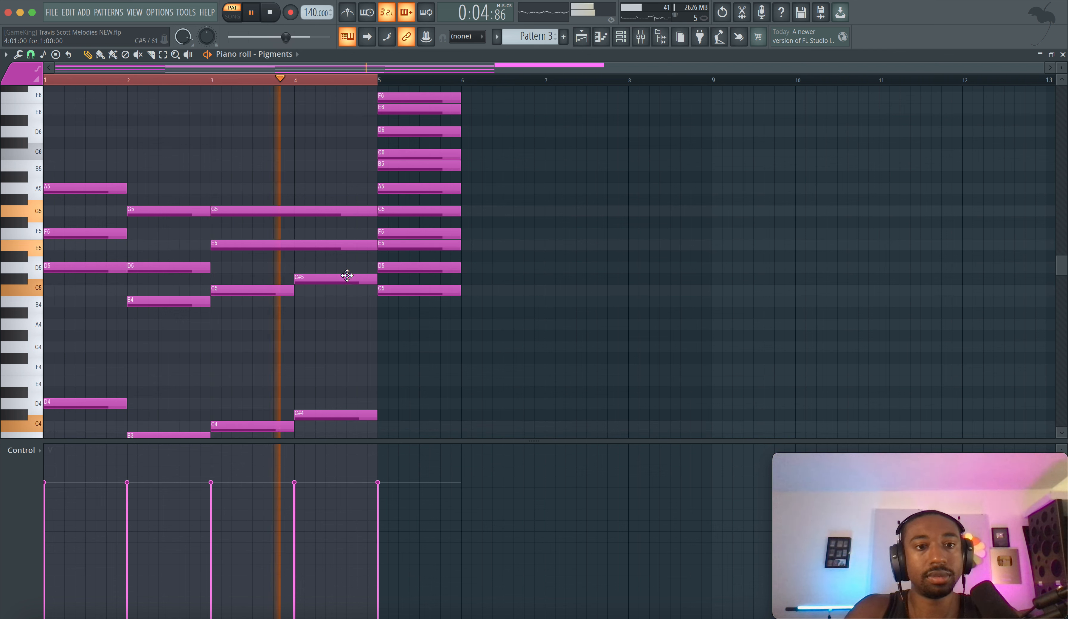
pyautogui.press('space')
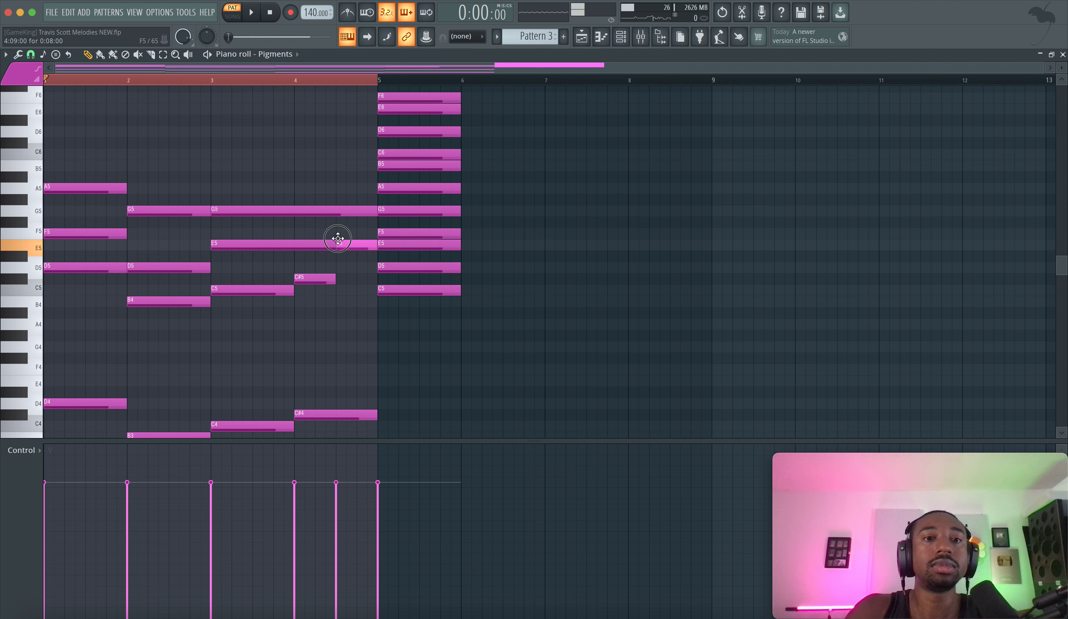
pyautogui.click(316, 244)
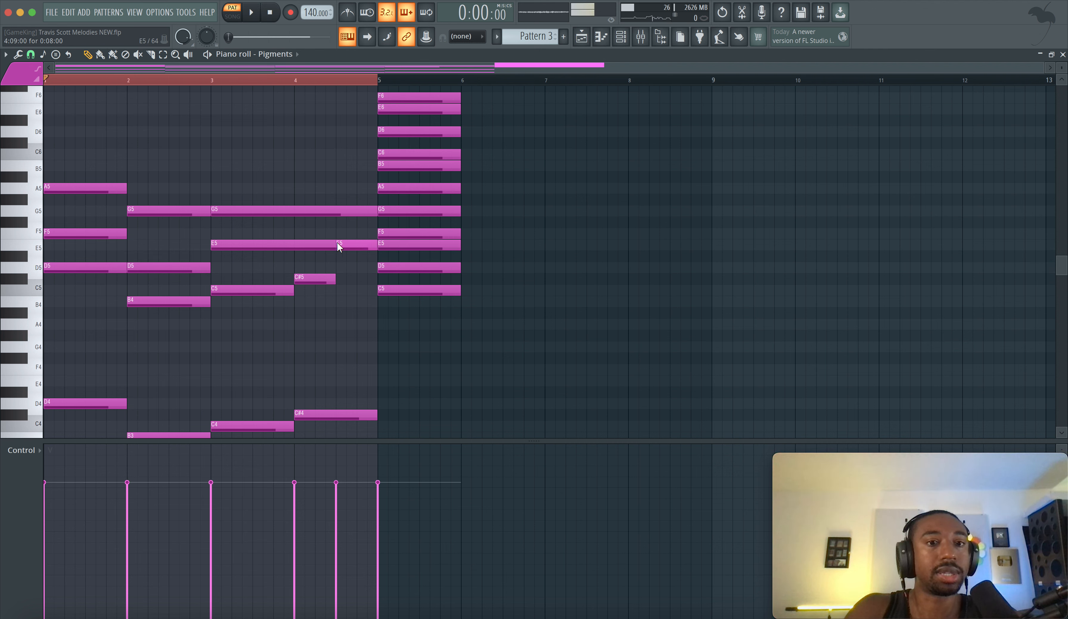
# Step: Shorten the long E5 note starting in bar 3 to end mid-bar 4, where the half-bar E5 note begins
pyautogui.moveTo(337, 242); pyautogui.dragTo(367, 243)
pyautogui.press('c')
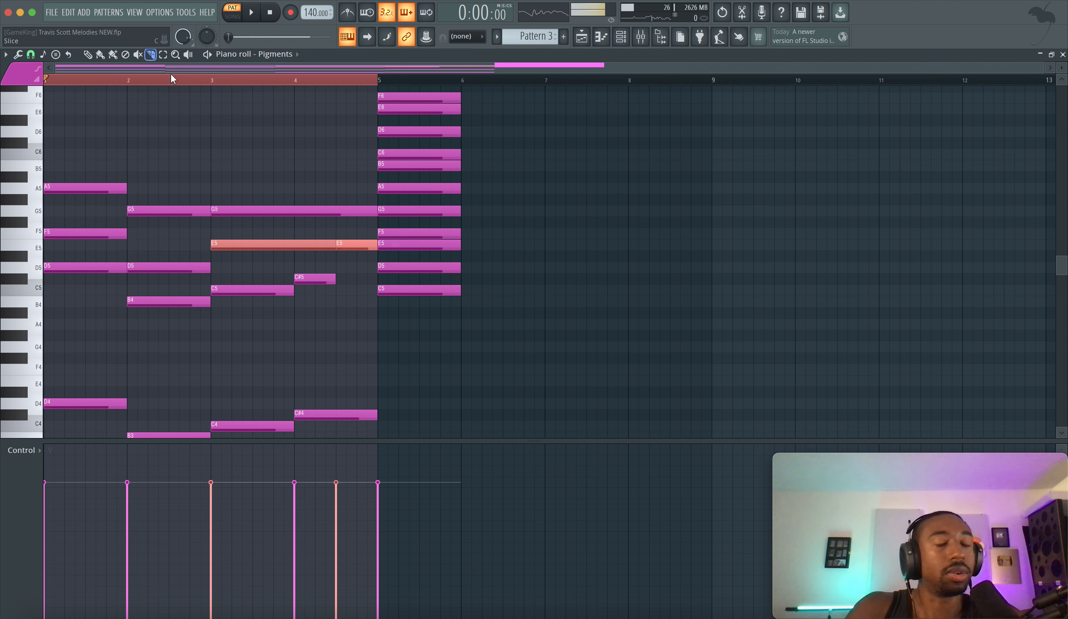
pyautogui.keyDown('super'); pyautogui.click(339, 243); pyautogui.keyUp('super')
pyautogui.keyDown('super'); pyautogui.click(329, 246); pyautogui.keyUp('super')
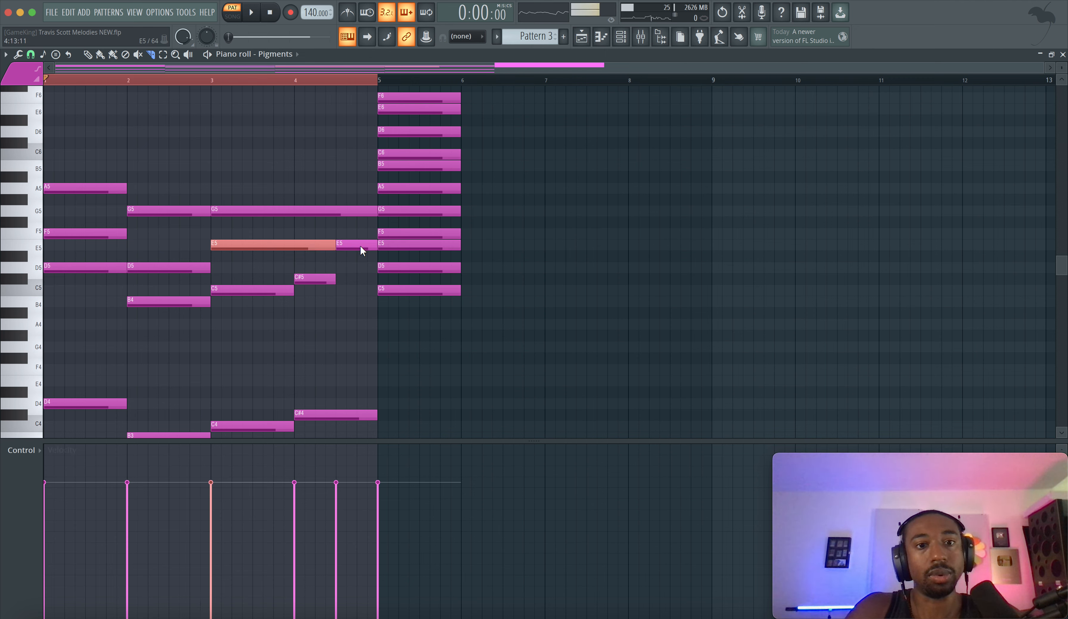
pyautogui.keyDown('super'); pyautogui.click(360, 245); pyautogui.keyUp('super')
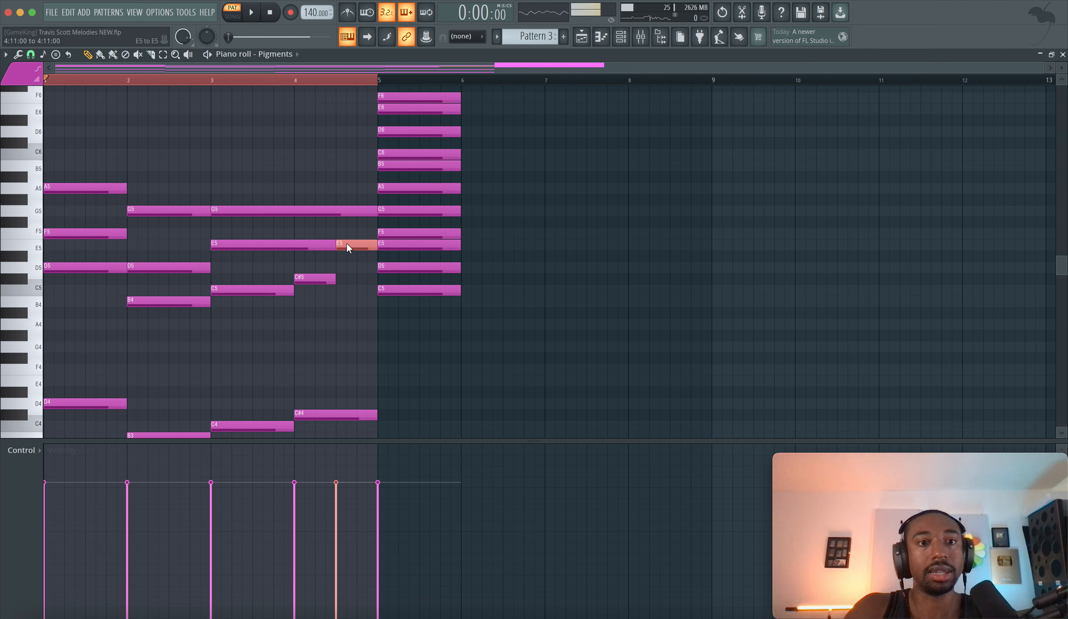
# Step: Shorten the C#4 and C#3 bass notes in bar 4 to half a bar and add E4 and E3 notes in its second half
pyautogui.click(320, 280)
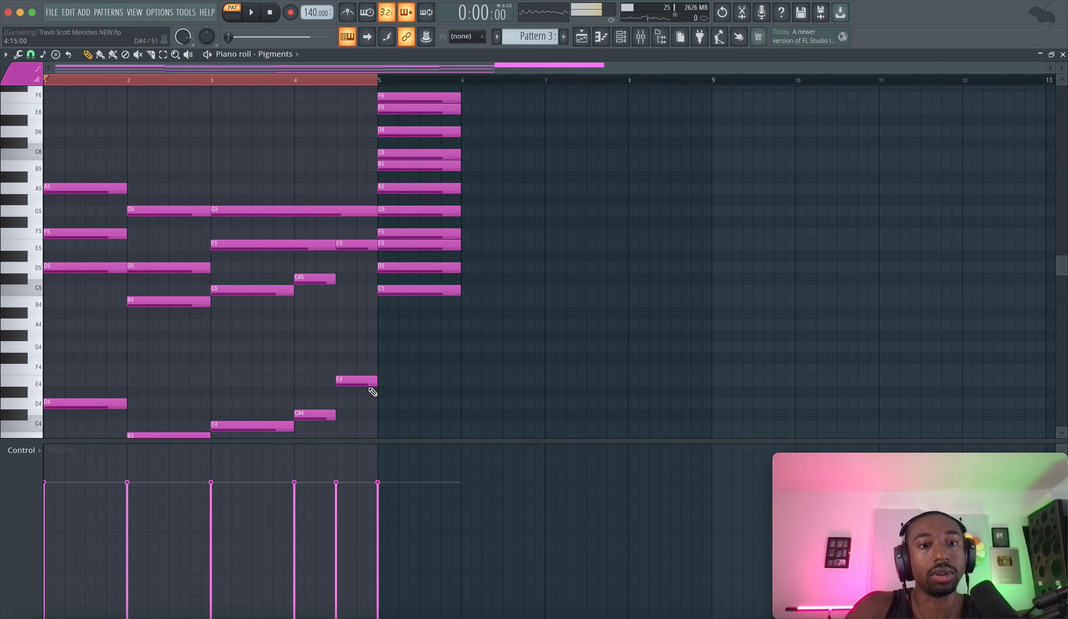
pyautogui.scroll(-5, 355, 379)
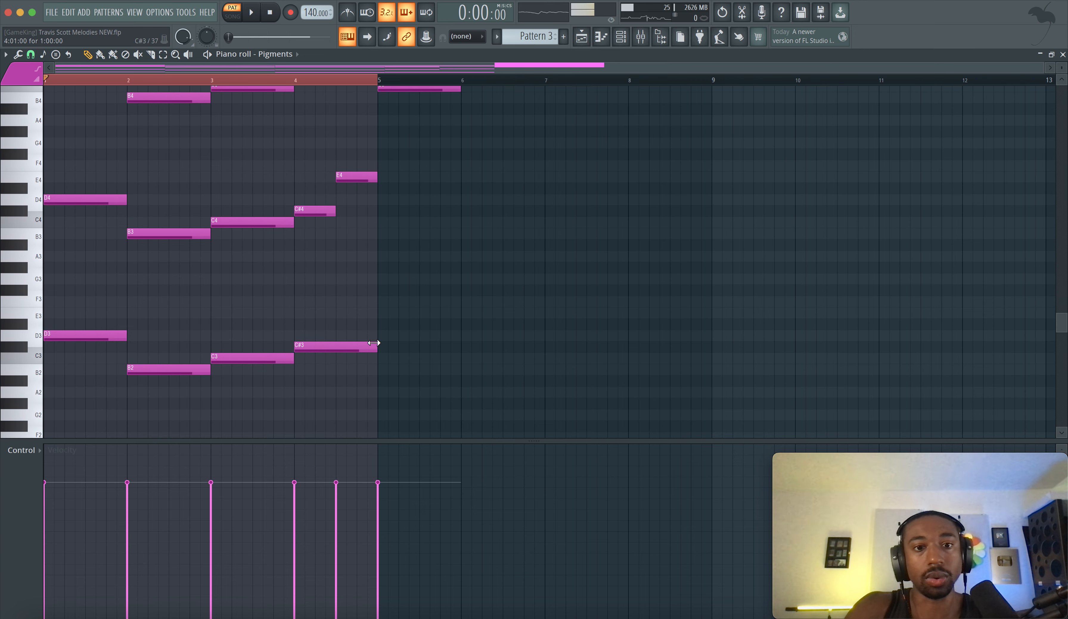
pyautogui.moveTo(338, 342); pyautogui.dragTo(334, 342)
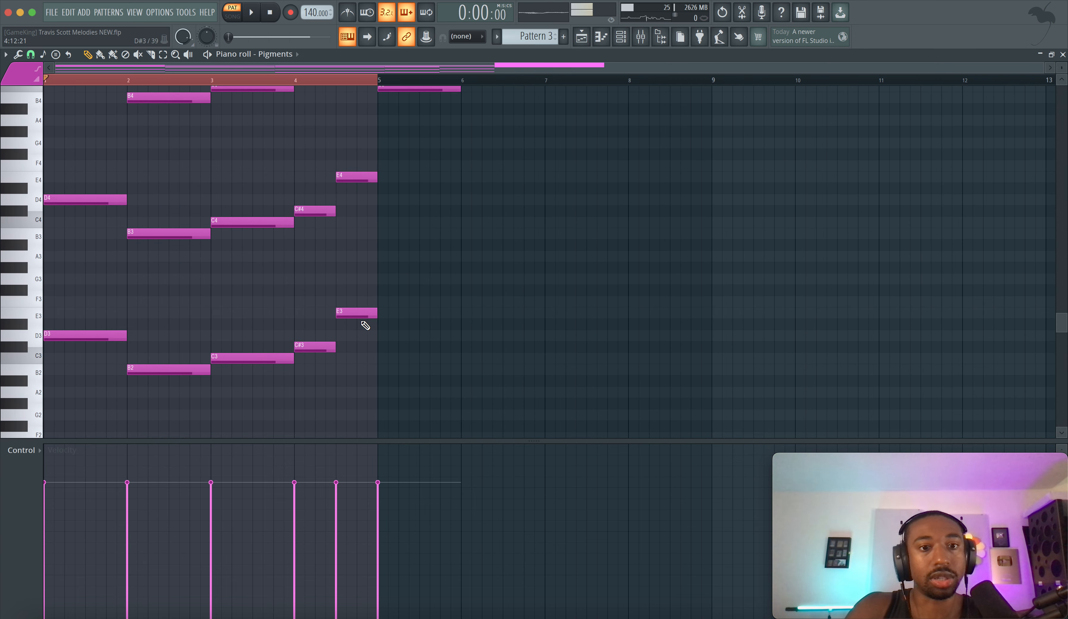
# Step: Play back the four-bar pattern with the split bar 4 and check the list of channels
pyautogui.press('space')
pyautogui.scroll(2, 352, 310)
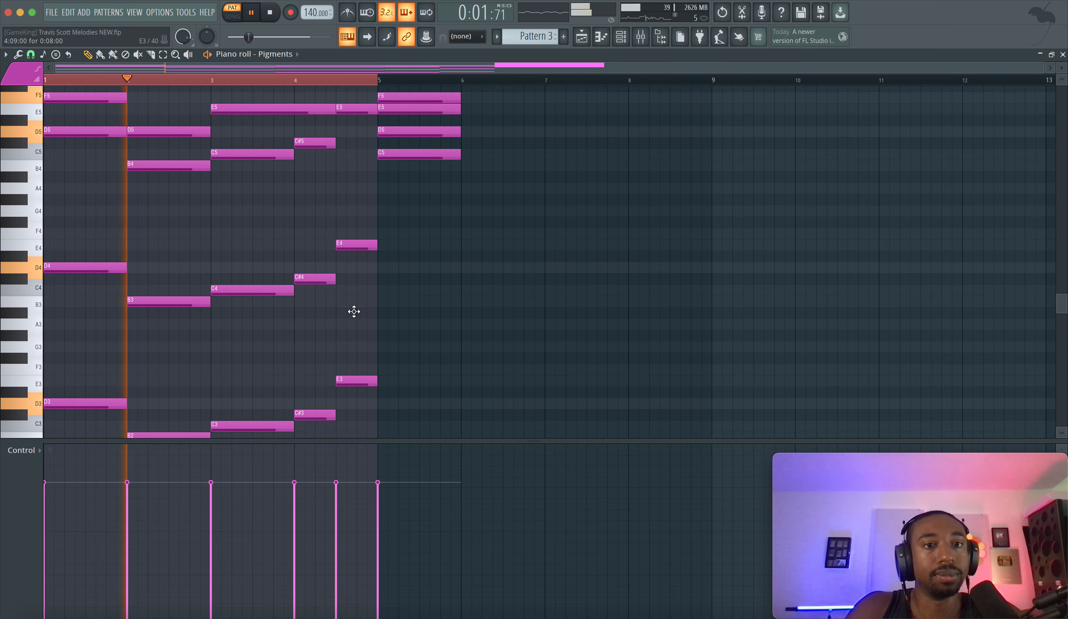
pyautogui.scroll(2, 354, 312)
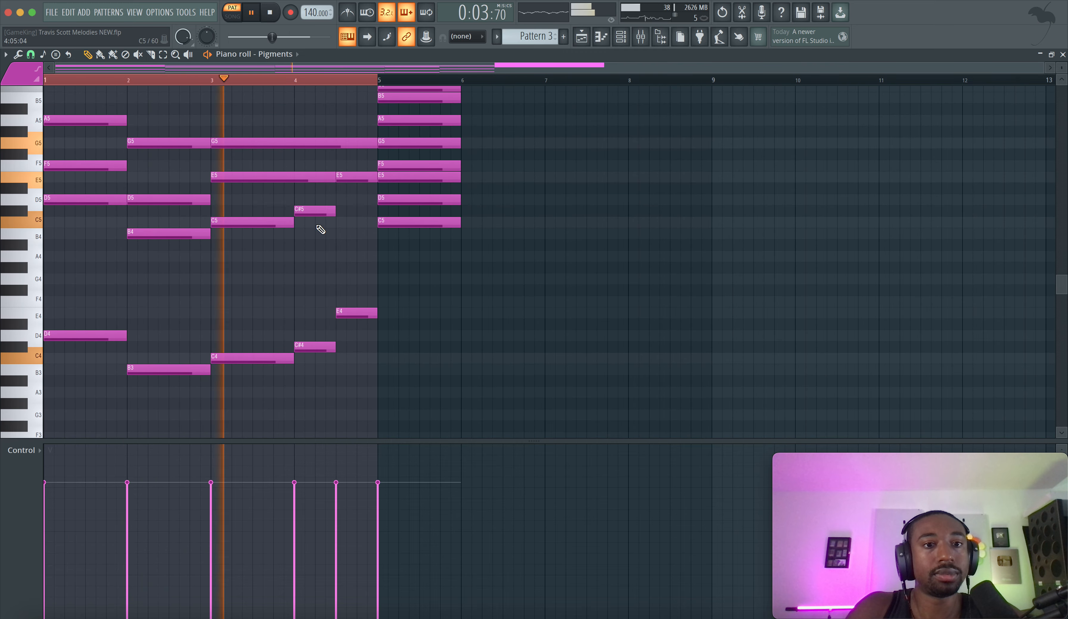
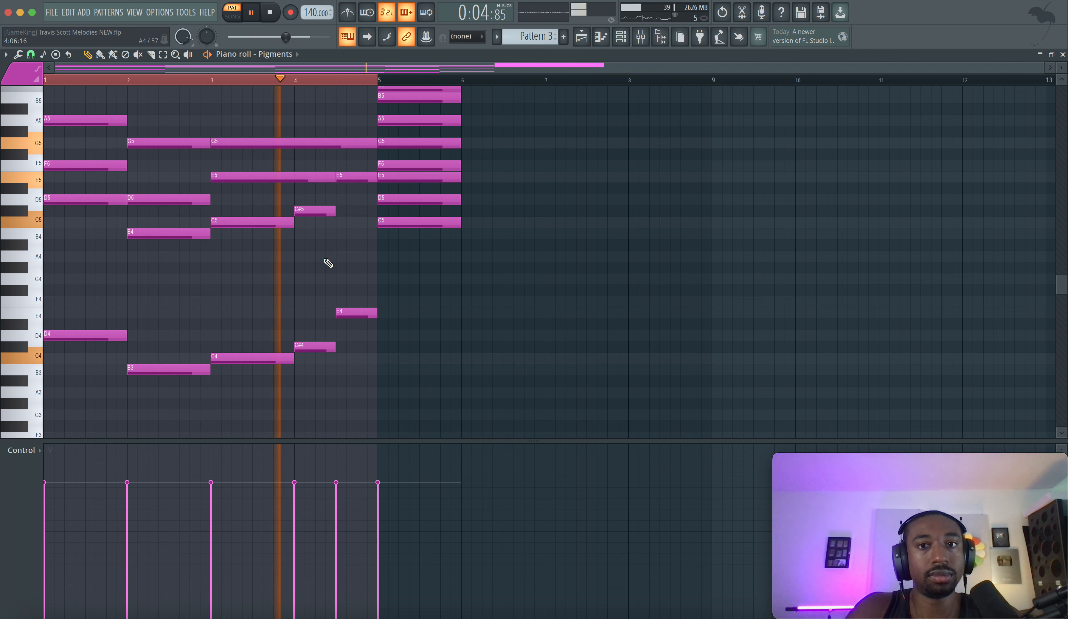
pyautogui.press('F6')
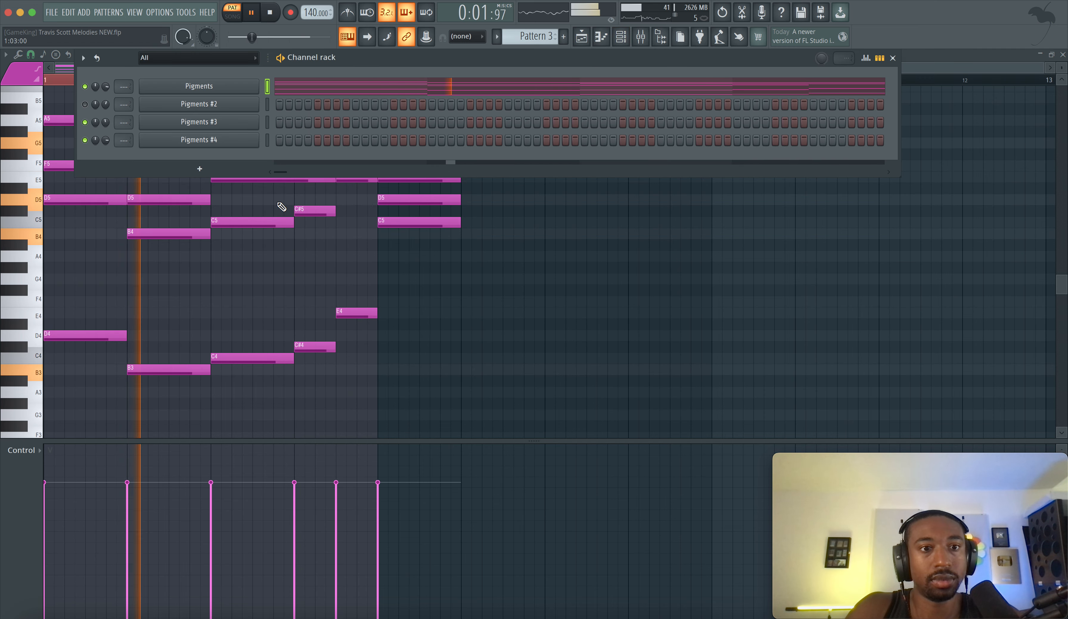
pyautogui.press('space')
pyautogui.press('F6')
# Step: Copy the lowest octave of bass notes, D3, B2, C3, C#3 and E3, from Pigments into the Pigments #3 piano roll
pyautogui.scroll(-5, 319, 236)
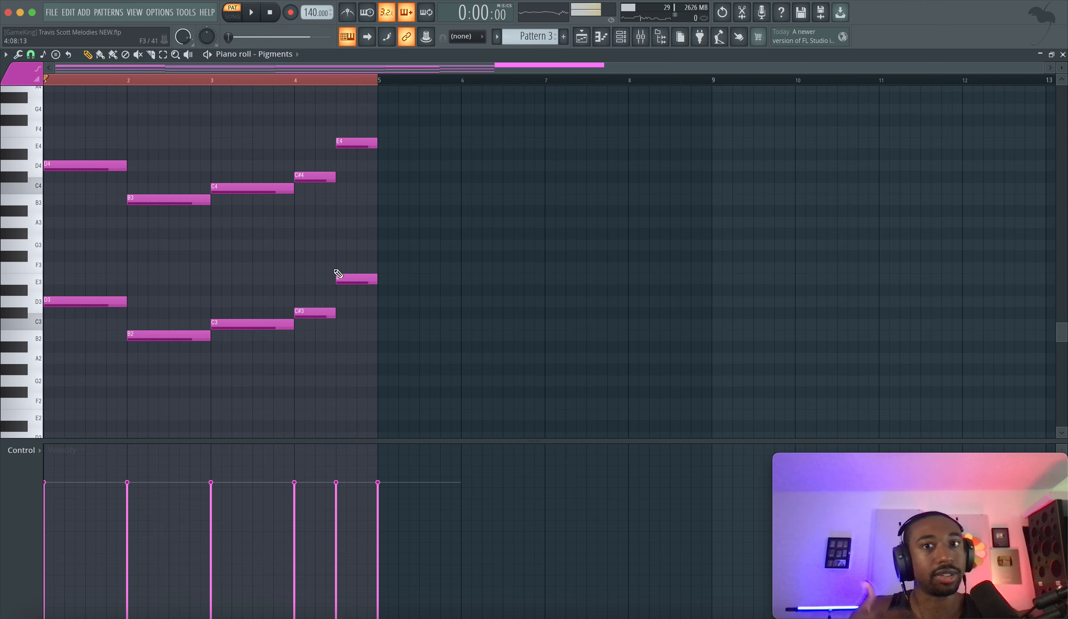
pyautogui.scroll(-2, 337, 273)
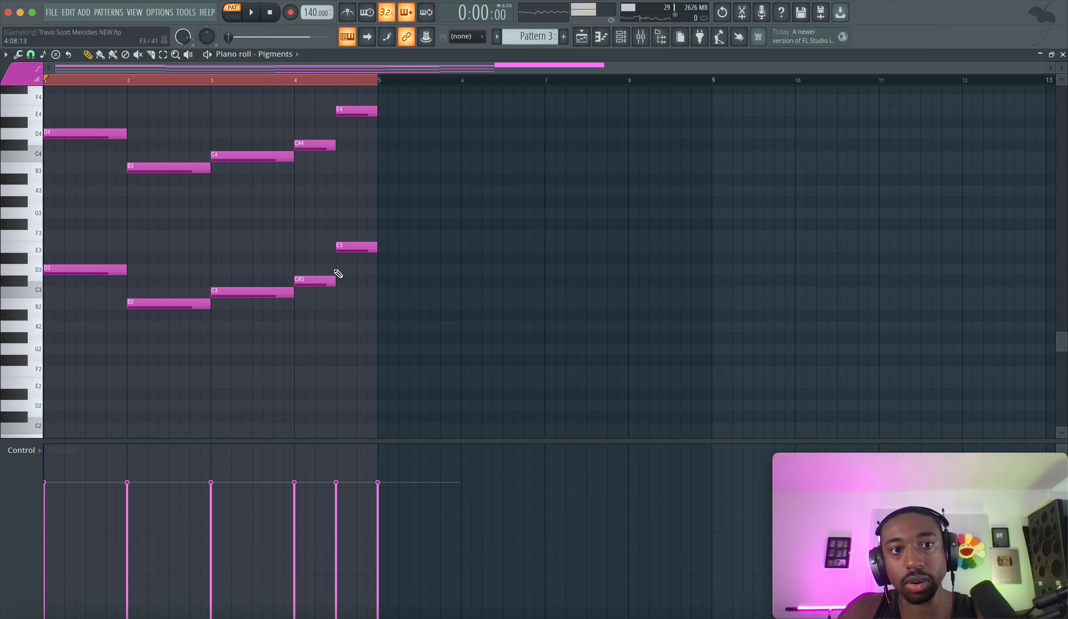
pyautogui.moveTo(420, 229); pyautogui.dragTo(64, 308)
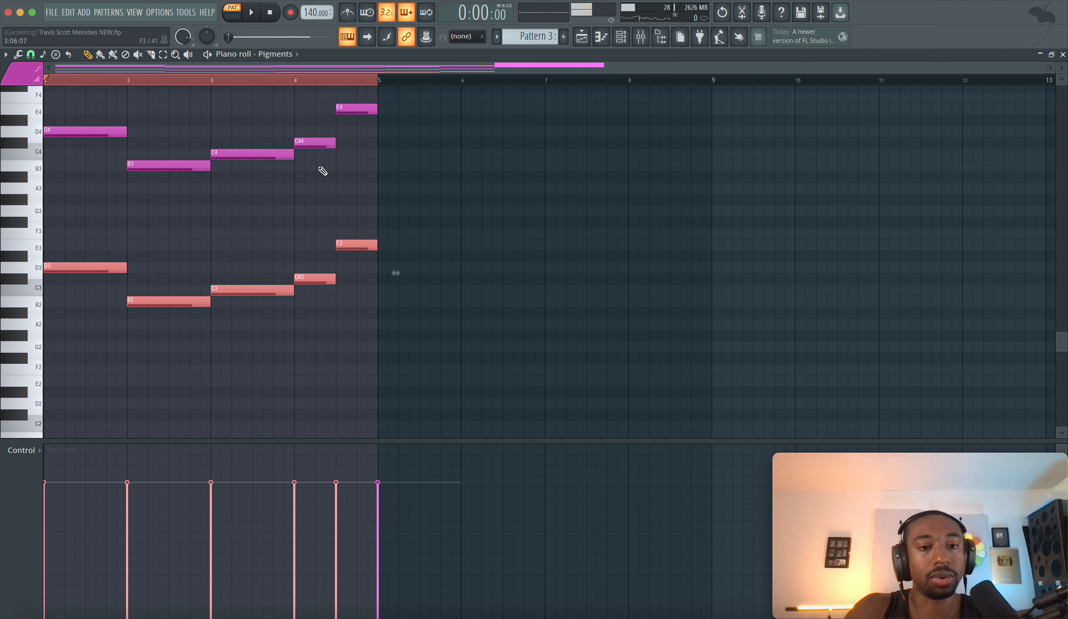
pyautogui.click(621, 42)
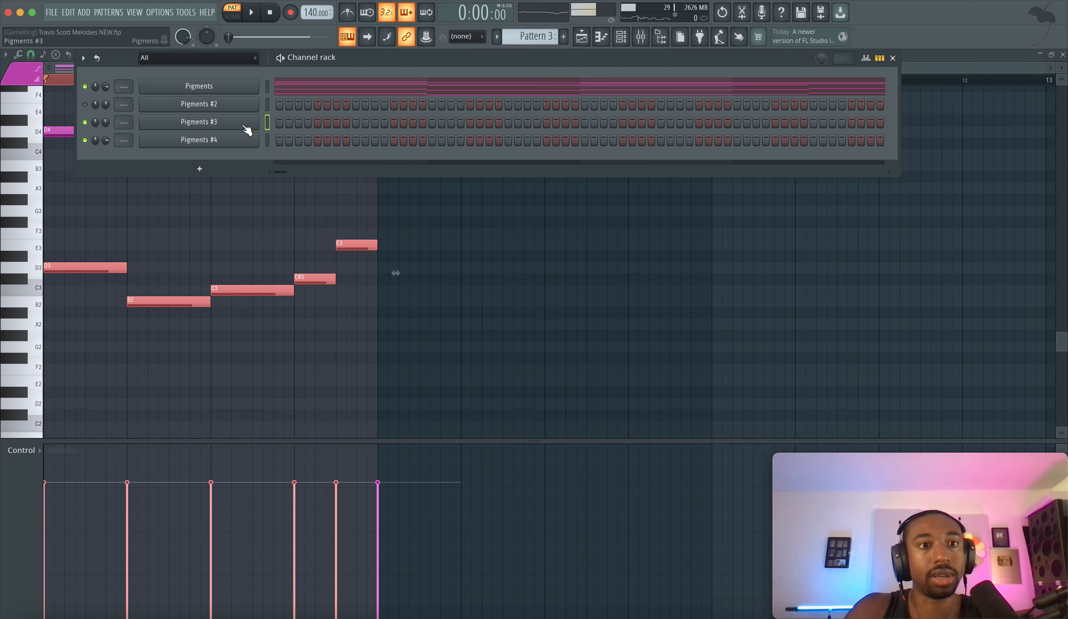
pyautogui.rightClick(246, 130)
pyautogui.click(293, 127)
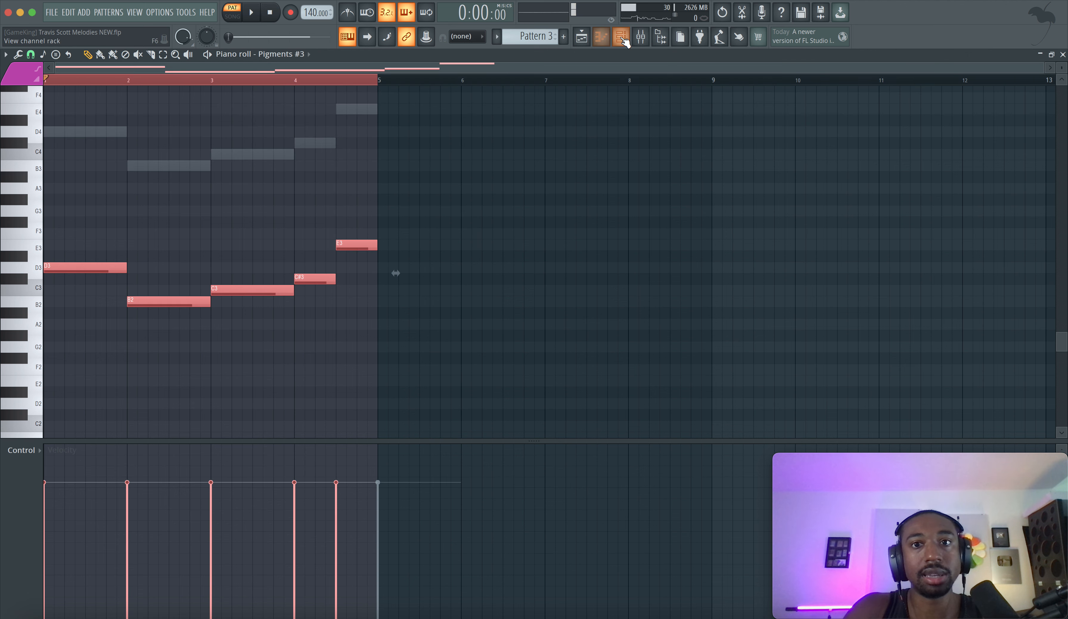
# Step: Audition the Pigments #3 notes, transpose them up one octave and play the pattern again
pyautogui.press('space')
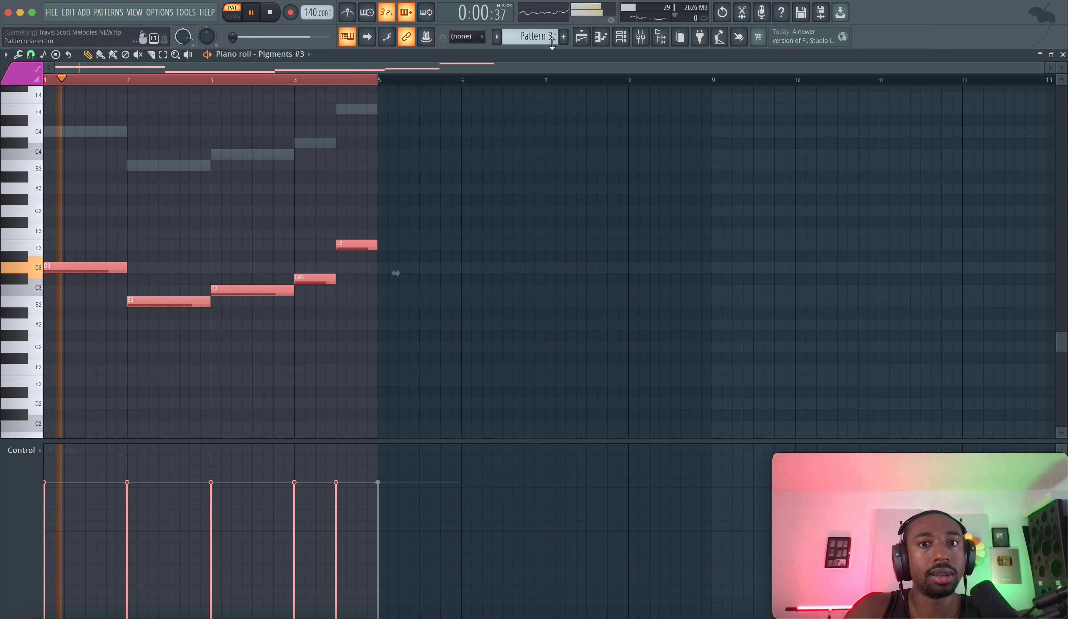
pyautogui.hotkey('ctrl', 'Up')
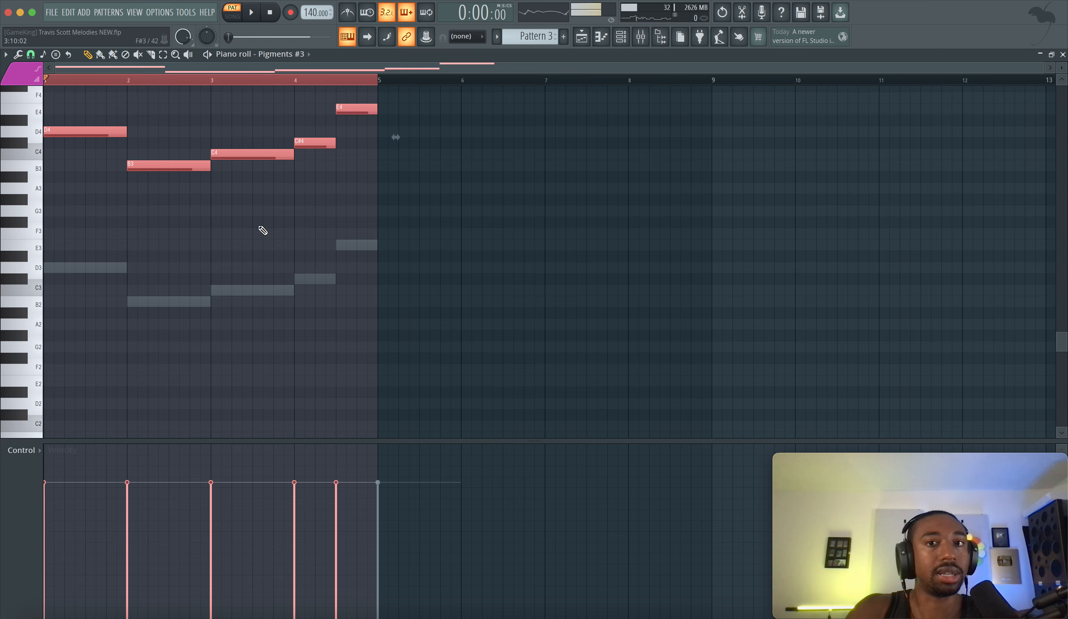
pyautogui.scroll(5, 263, 230)
pyautogui.press('space')
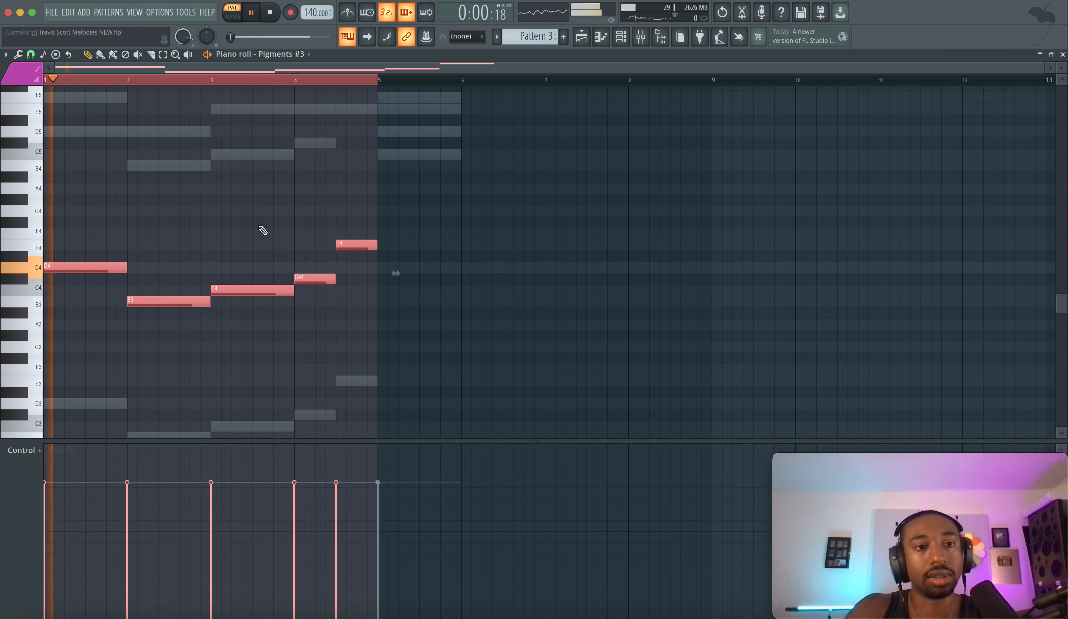
# Step: Stop playback and cut both octaves of bass notes, from B2 to E4, out of the Pigments channel
pyautogui.click(621, 36)
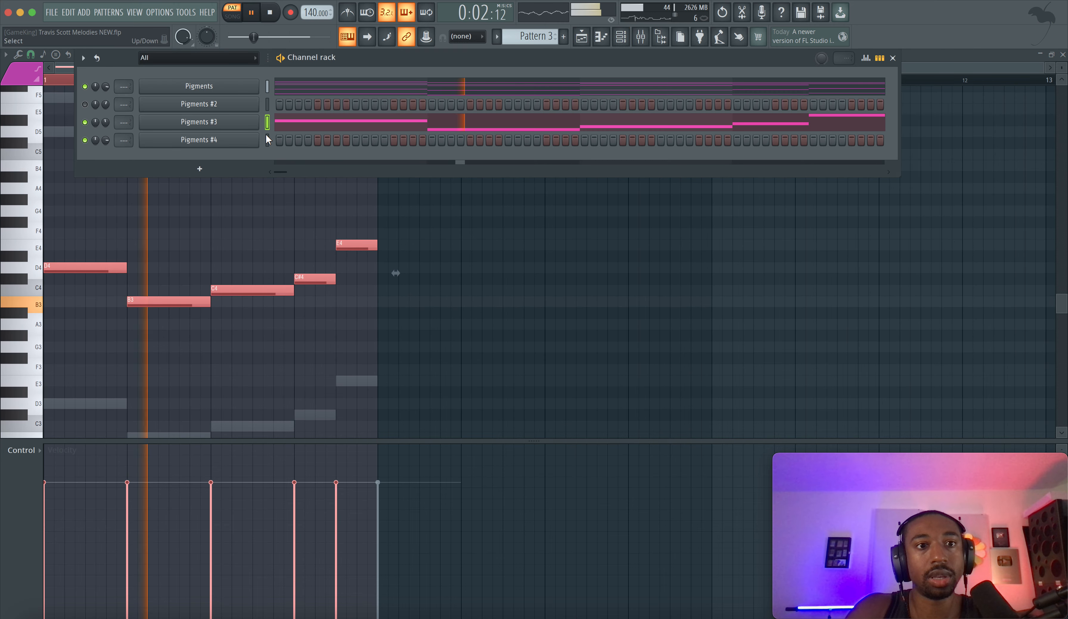
pyautogui.press('space')
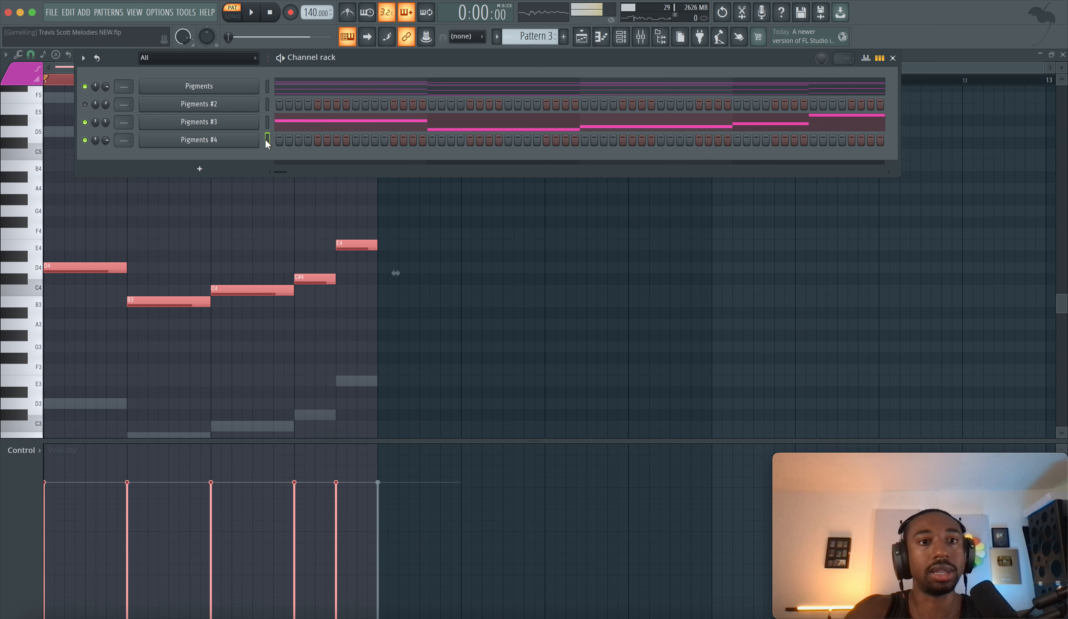
pyautogui.click(303, 85)
pyautogui.moveTo(378, 245); pyautogui.dragTo(79, 470)
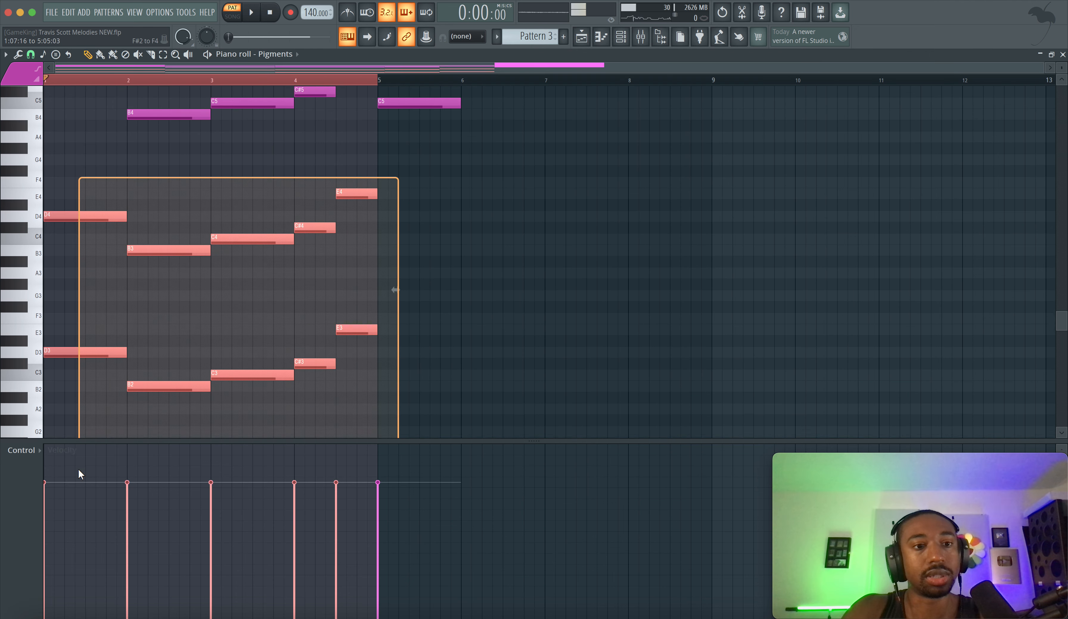
pyautogui.press('Delete')
# Step: Paste the two octaves of bass notes into the Pigments #4 piano roll
pyautogui.click(621, 38)
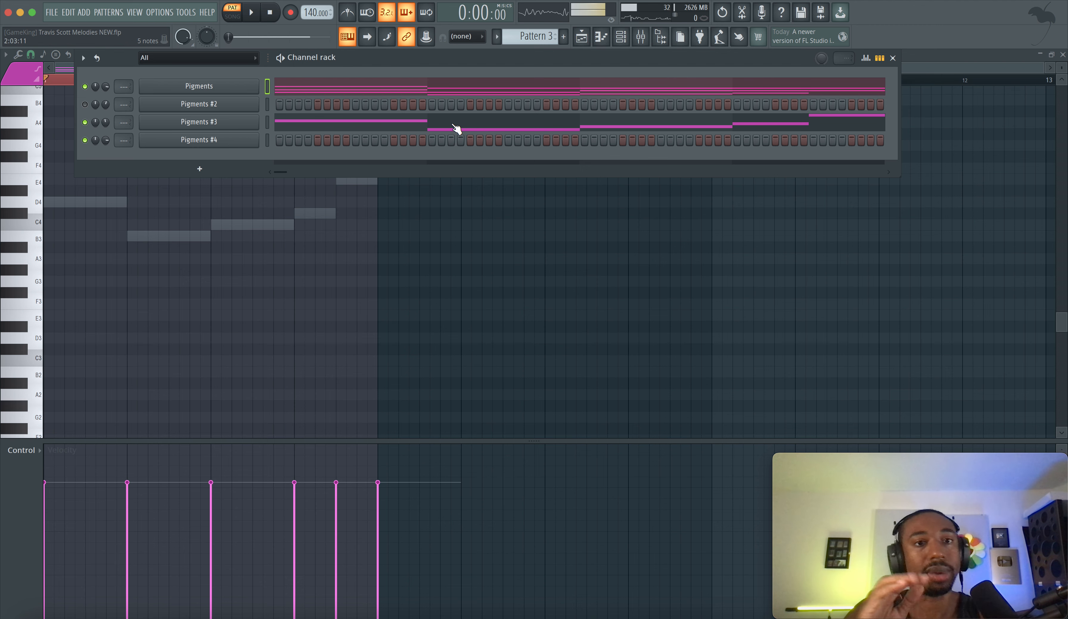
pyautogui.rightClick(251, 139)
pyautogui.click(263, 138)
pyautogui.hotkey('ctrl', 'v')
# Step: Audition Pigments #4 and delete its lower octave of bass notes, from B2 to E3
pyautogui.press('space')
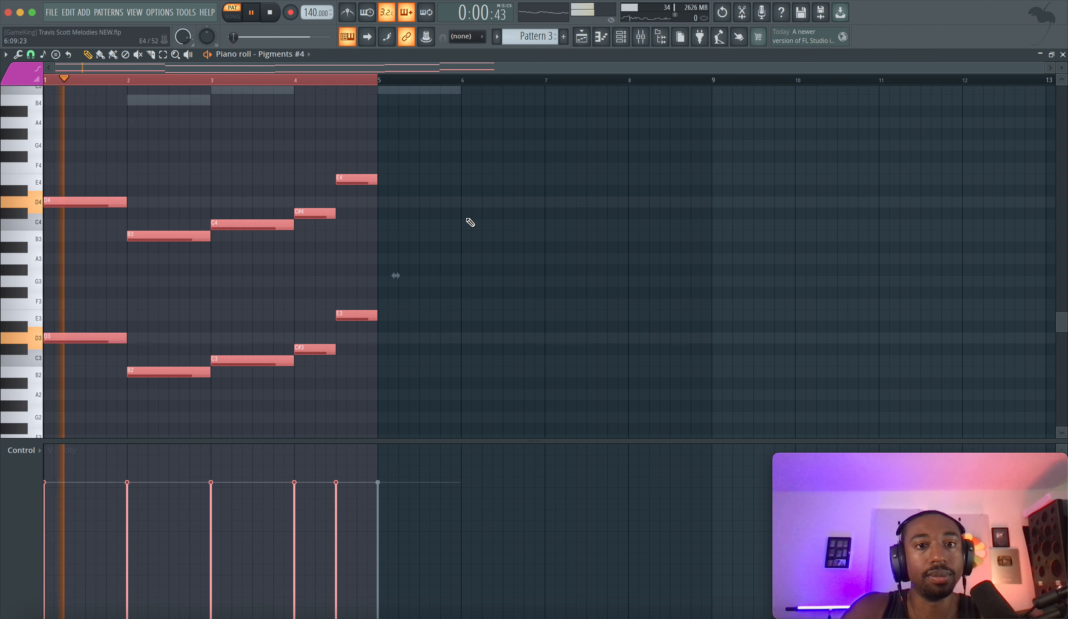
pyautogui.moveTo(398, 252); pyautogui.dragTo(81, 429)
pyautogui.press('Delete')
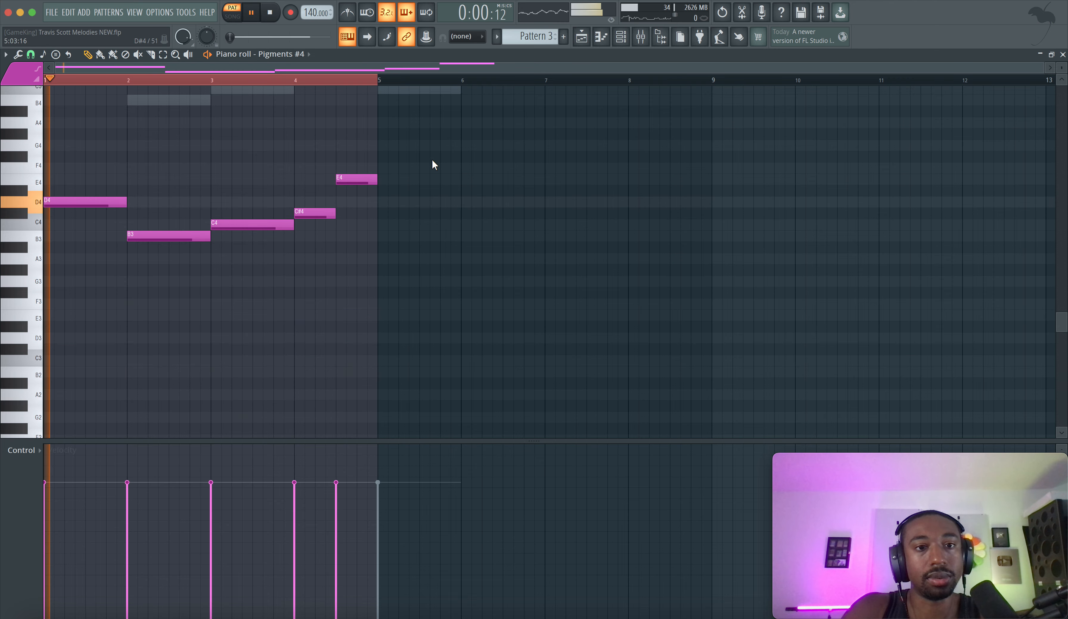
# Step: Mute the Pigments #3 and Pigments channels and play the pattern with only Pigments #4 audible
pyautogui.click(632, 32)
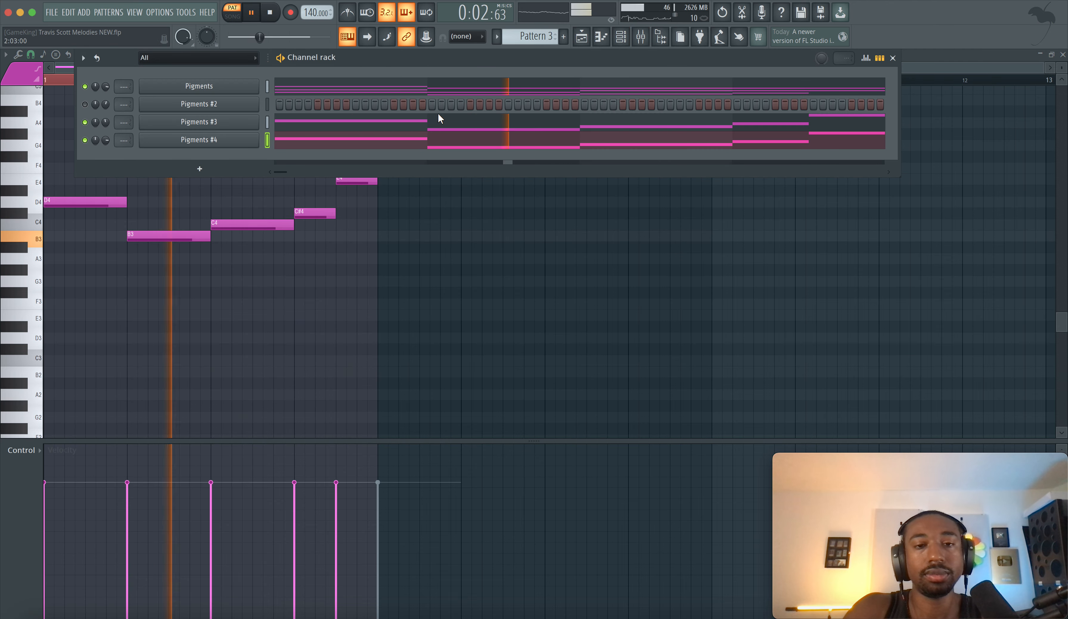
pyautogui.press('space')
pyautogui.click(85, 122)
pyautogui.press('space')
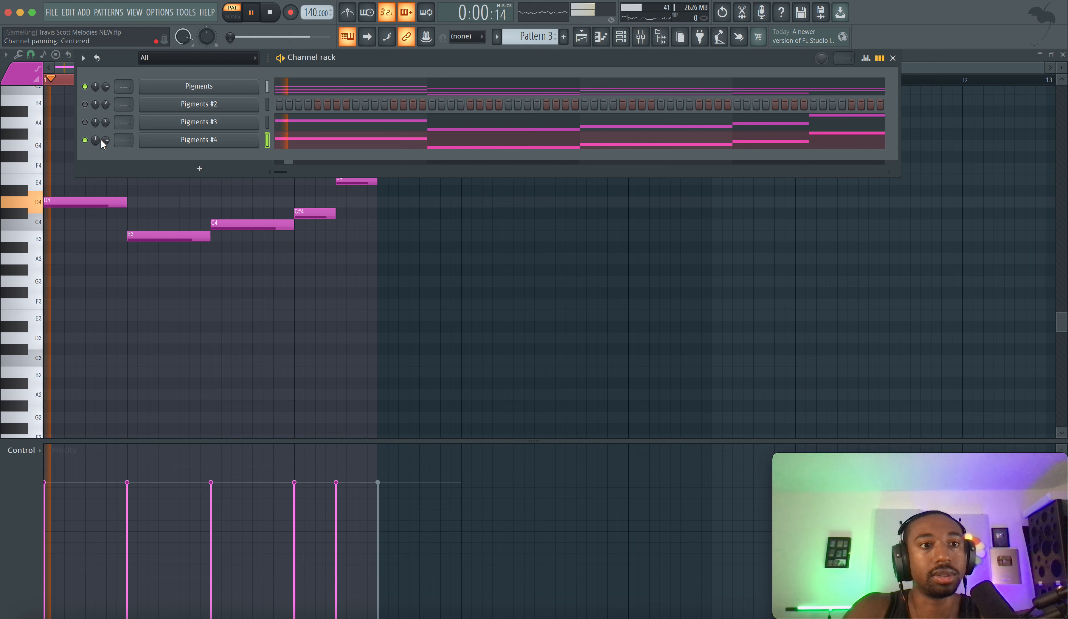
pyautogui.press('space')
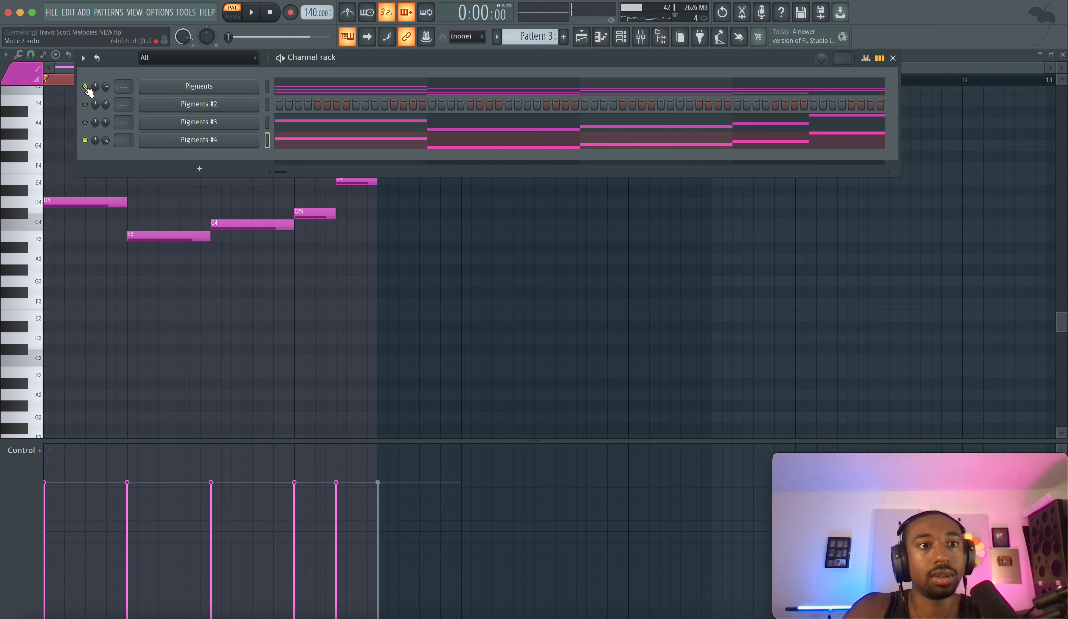
pyautogui.click(85, 86)
pyautogui.press('space')
# Step: Transpose the bass notes in the Pigments #4 piano roll down one octave
pyautogui.click(279, 144)
pyautogui.click(279, 145)
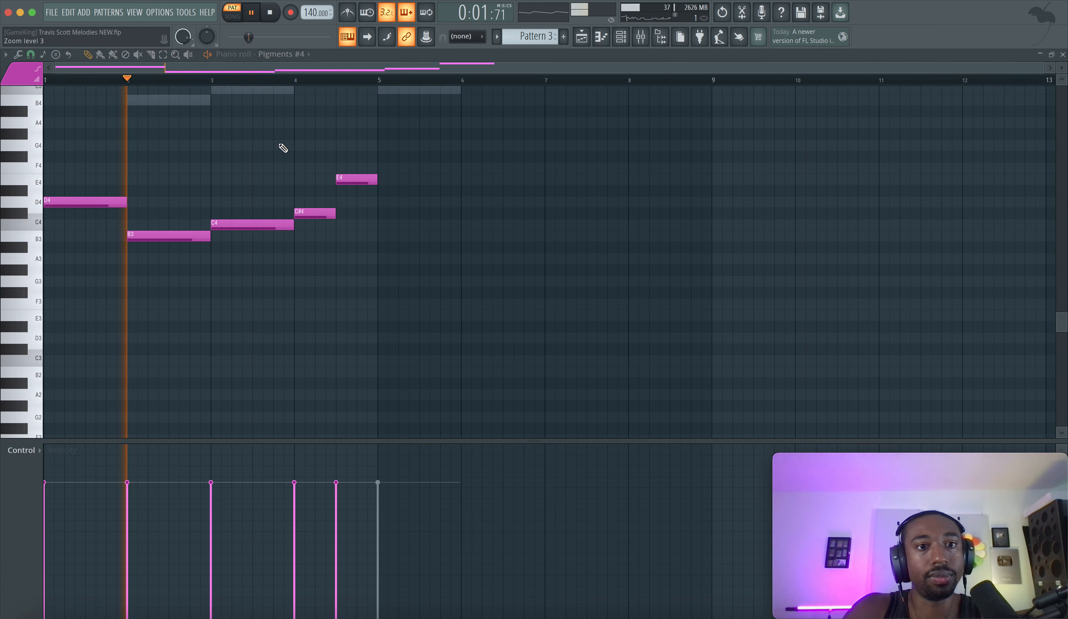
pyautogui.hotkey('ctrl', 'Down')
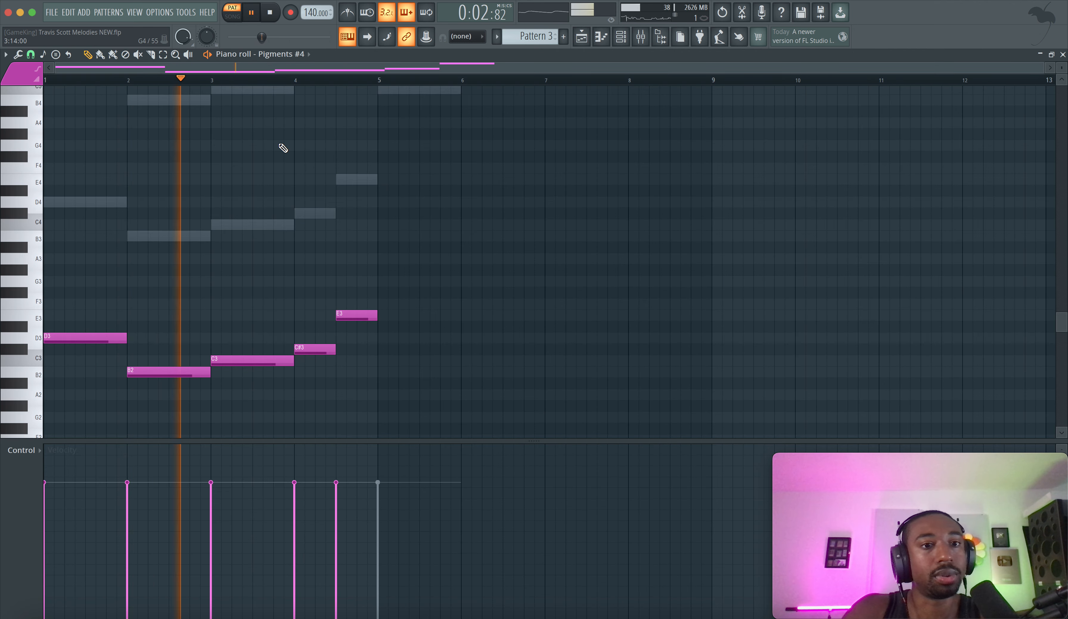
# Step: Unmute the Pigments #3 and Pigments channels while the pattern plays
pyautogui.click(626, 41)
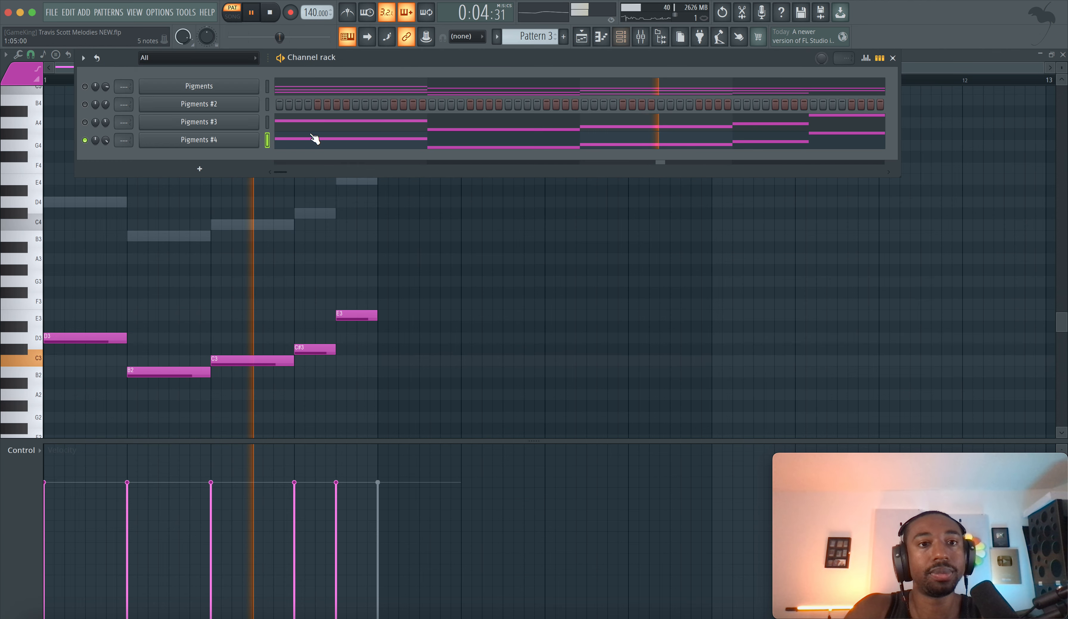
pyautogui.click(86, 122)
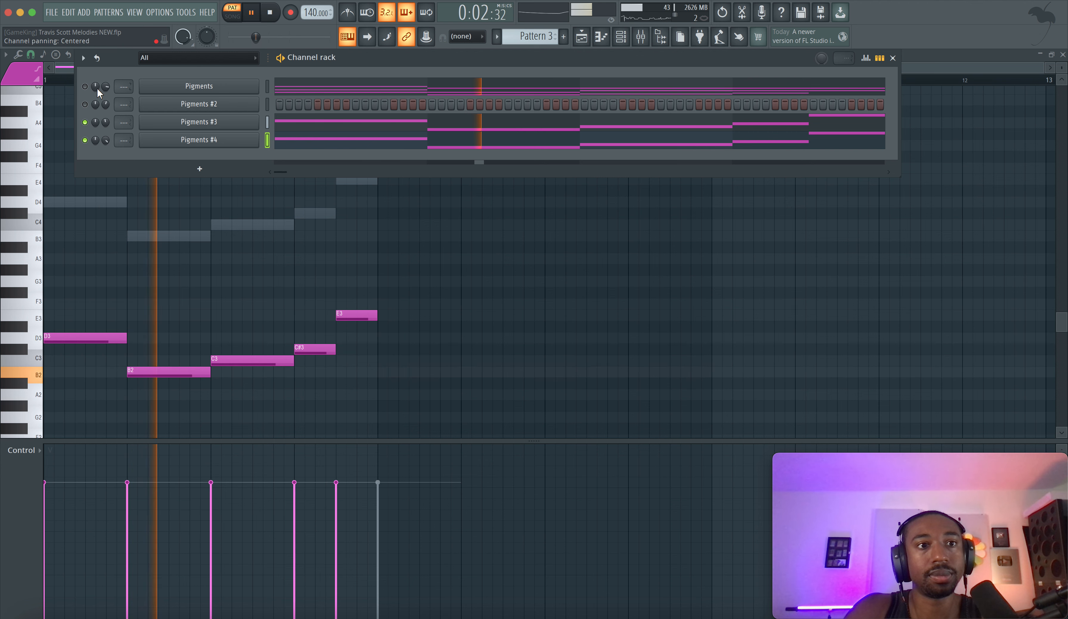
pyautogui.click(87, 87)
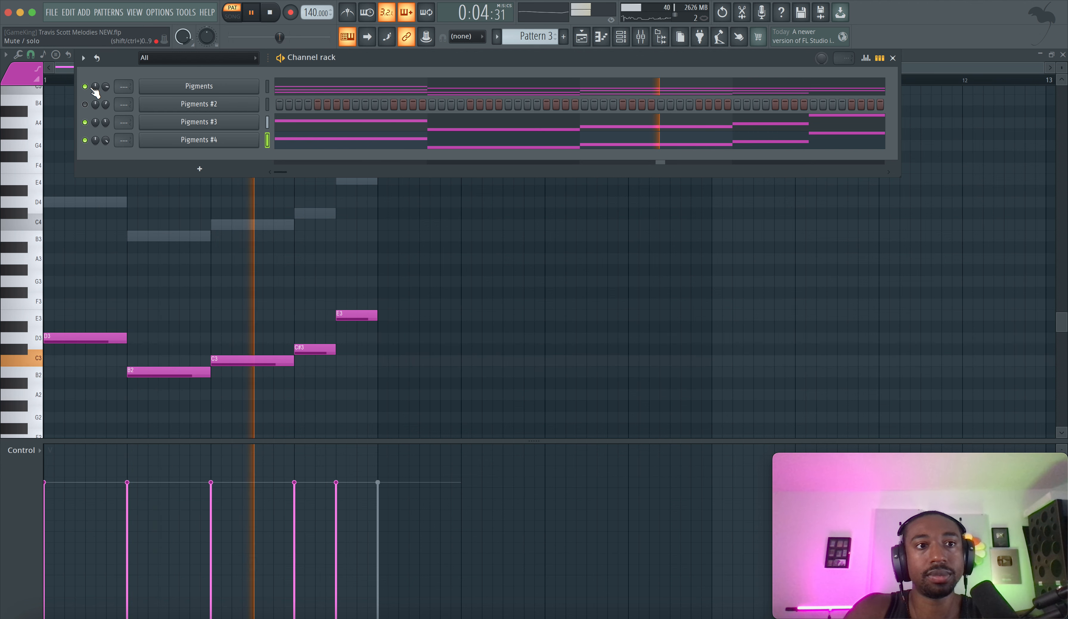
# Step: Select bars 1 to 4 on the Pigments #4 piano roll timeline so playback loops over them
pyautogui.click(333, 252)
pyautogui.scroll(5, 387, 136)
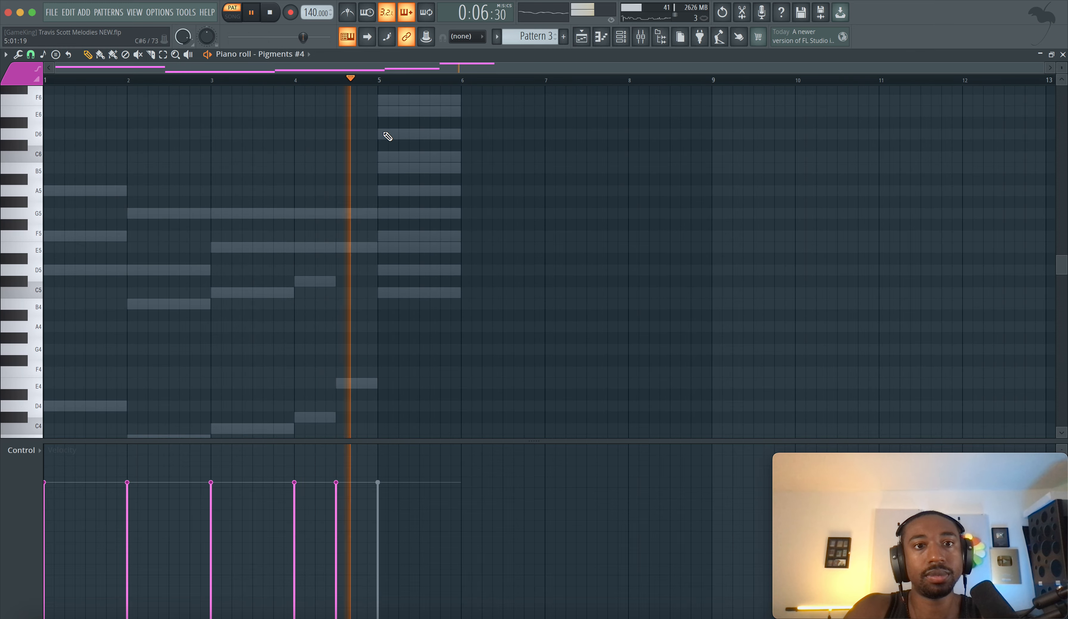
pyautogui.moveTo(378, 80); pyautogui.dragTo(44, 81)
pyautogui.scroll(-4, 389, 146)
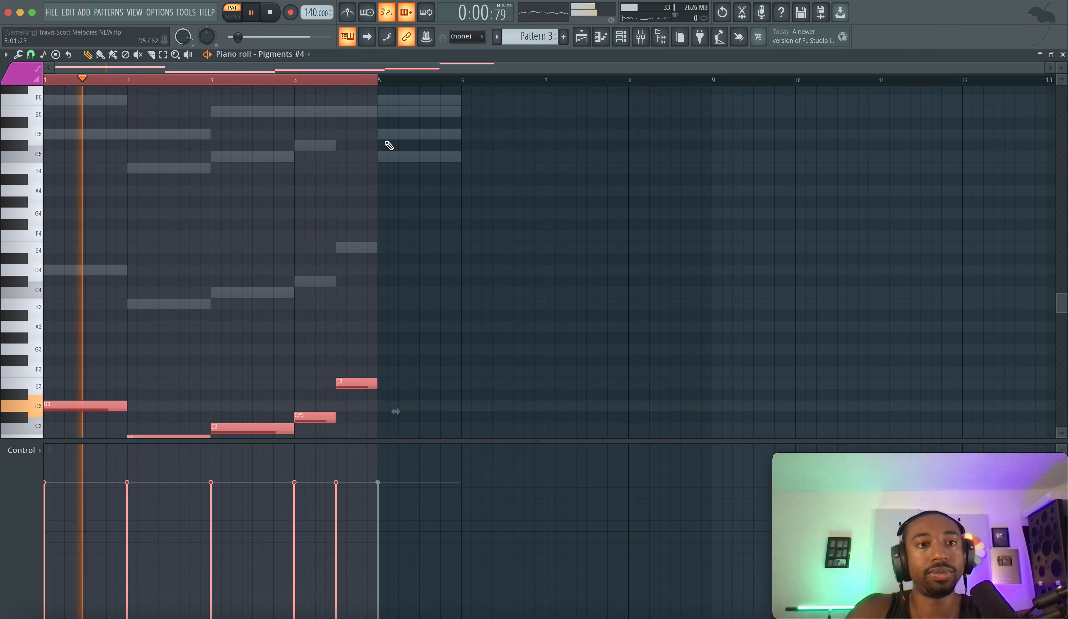
# Step: Stop playback, open the Pigments piano roll and play its chords together with the separate bass channels
pyautogui.click(621, 37)
pyautogui.press('space')
pyautogui.click(315, 93)
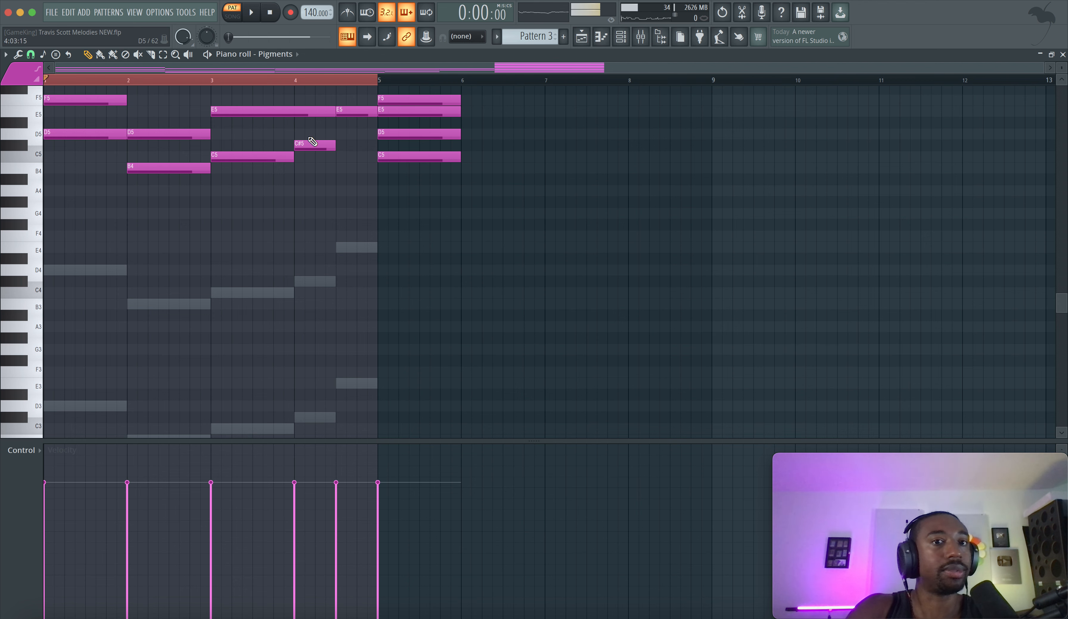
pyautogui.scroll(4, 313, 142)
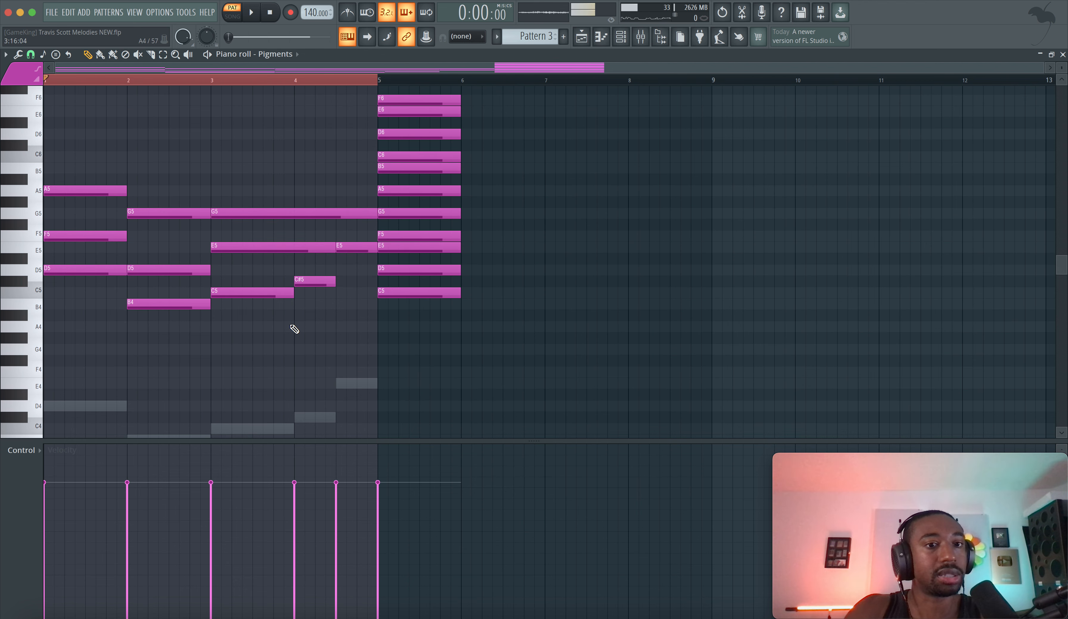
pyautogui.scroll(-3, 294, 329)
pyautogui.scroll(-1, 294, 329)
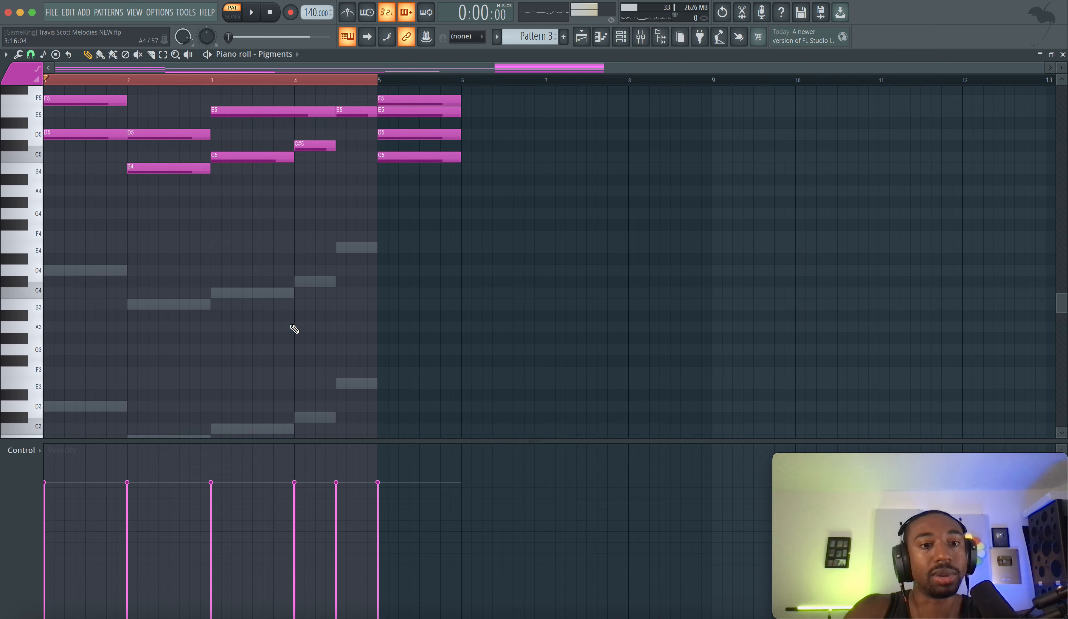
pyautogui.press('space')
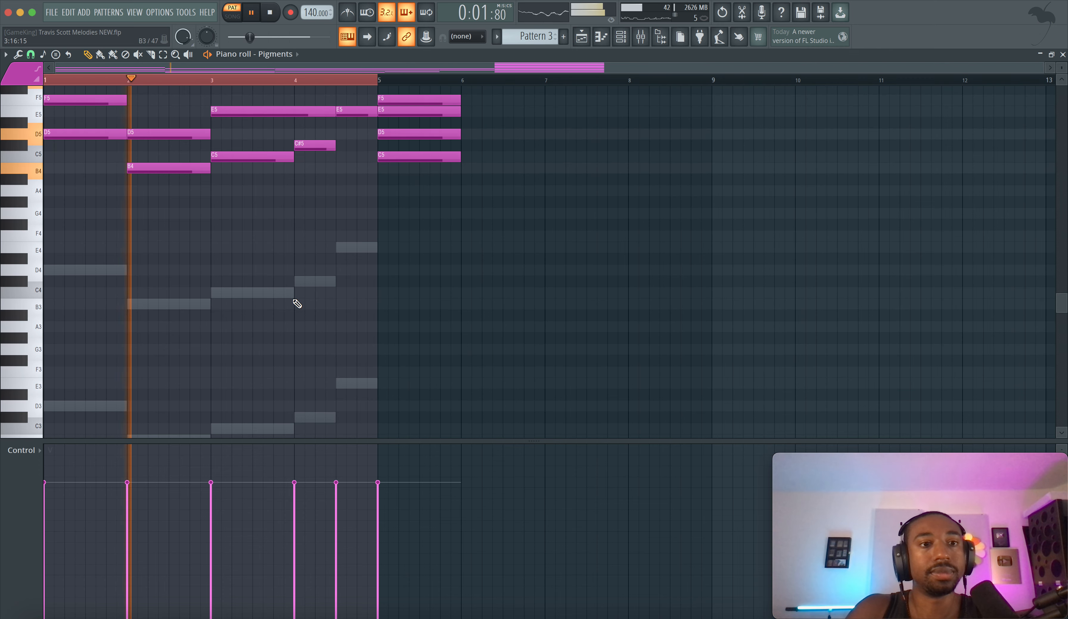
pyautogui.scroll(1, 297, 303)
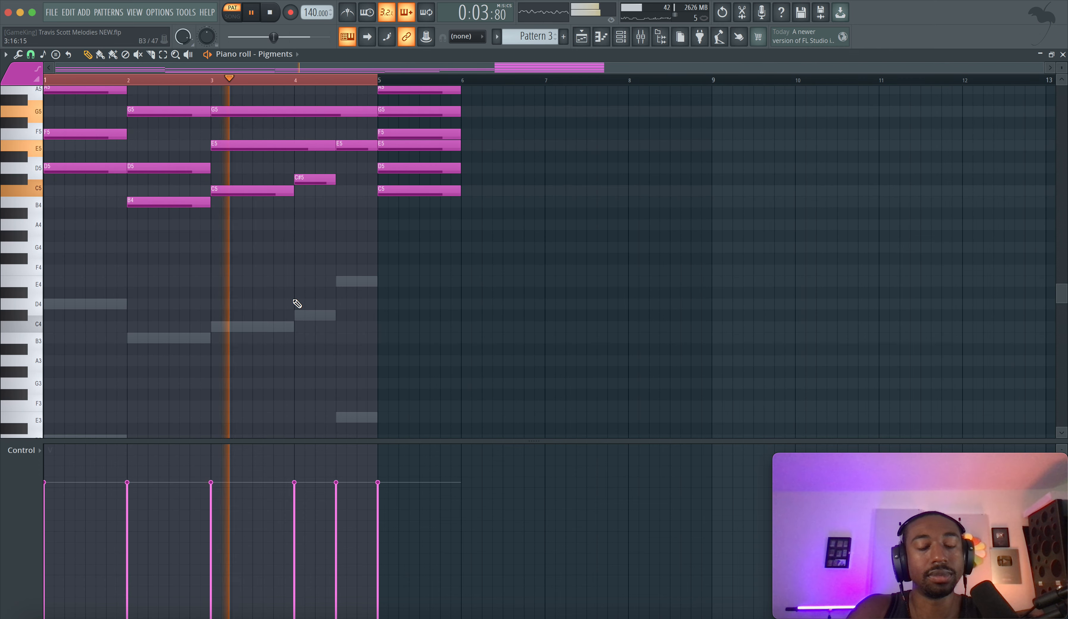
# Step: Stop playback and restore both octaves of bass notes, from B2 to E4, in the Pigments piano roll
pyautogui.press('space')
pyautogui.press('super+v')
pyautogui.scroll(-6, 296, 307)
pyautogui.moveTo(54, 233)
pyautogui.mouseDown()
pyautogui.moveTo(107, 231)
pyautogui.moveTo(46, 234)
pyautogui.mouseUp()
pyautogui.press('super+Up')
# Step: Audition the full pattern with the Pigments chords and both bass octaves, checking the chord notes and the stacked notes in bar 5
pyautogui.press('space')
pyautogui.scroll(3, 211, 228)
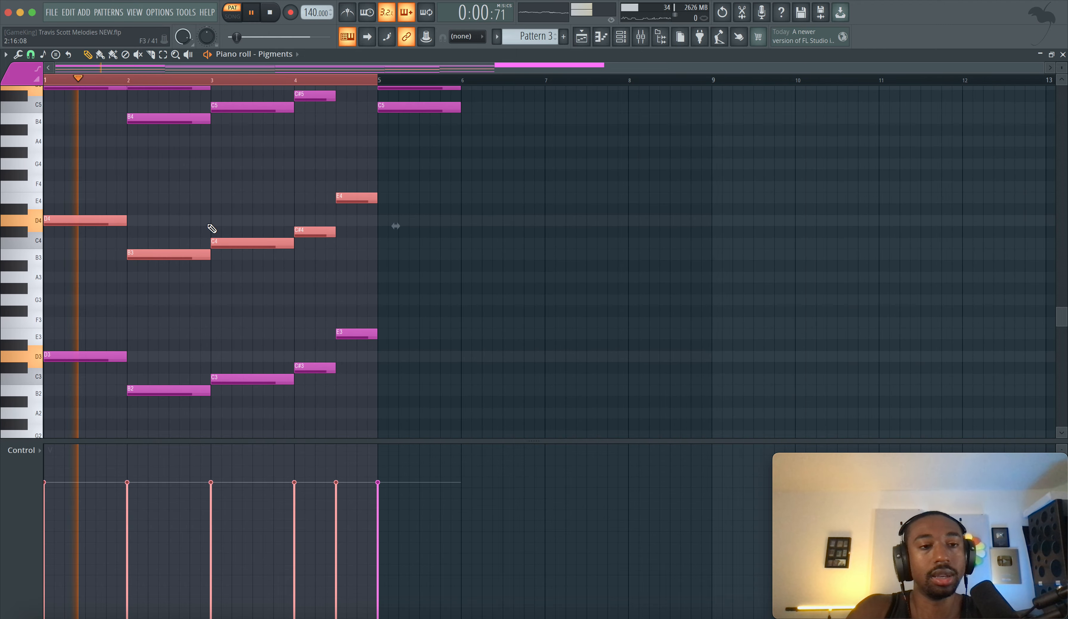
pyautogui.press('space')
pyautogui.press('space')
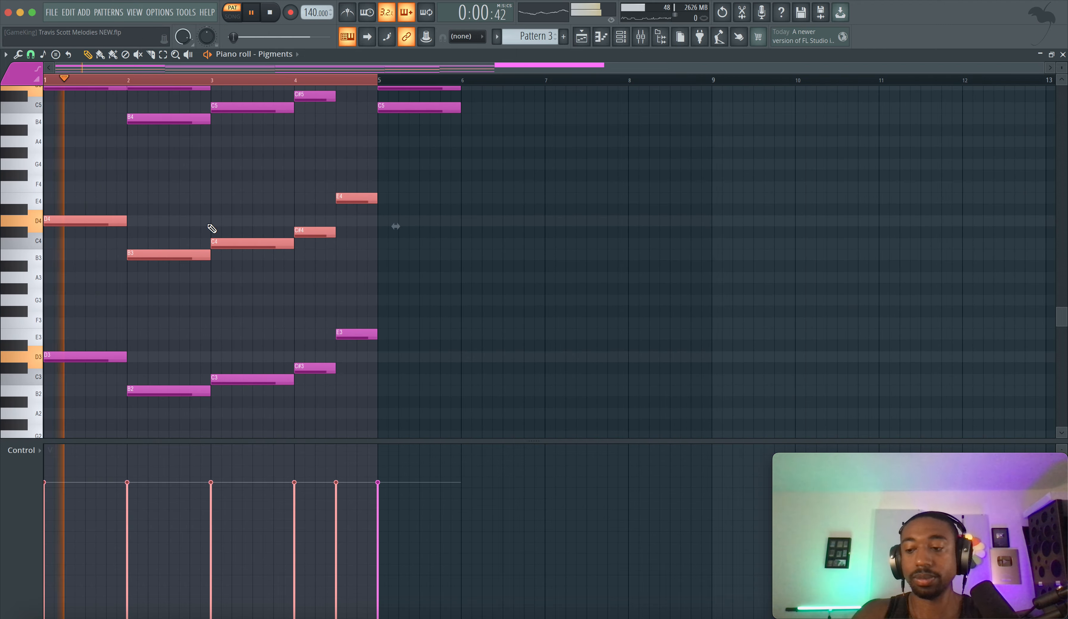
pyautogui.scroll(2, 211, 228)
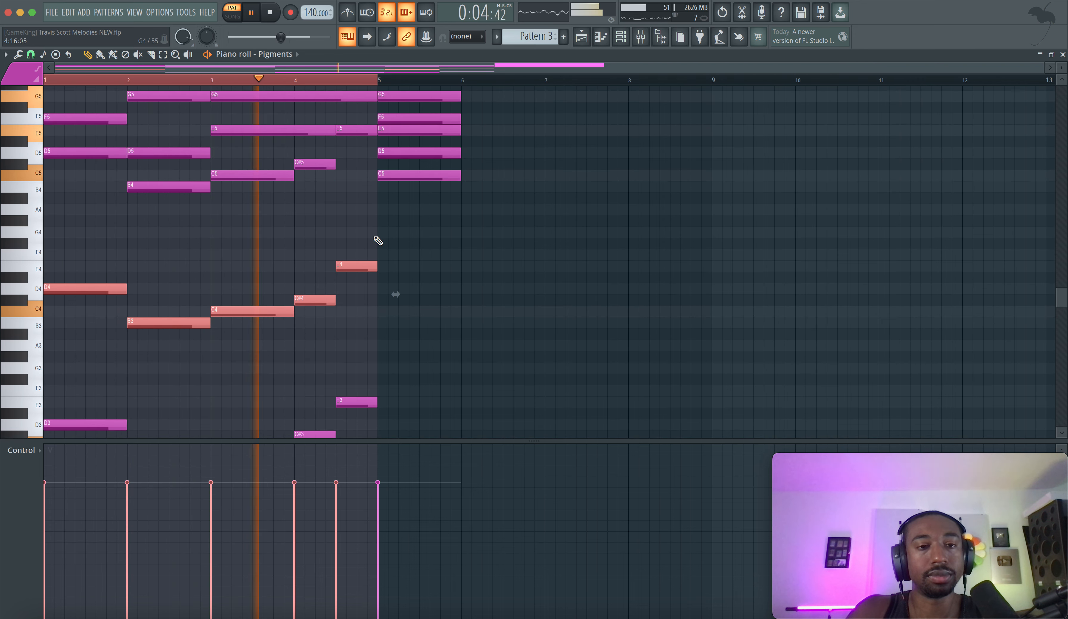
pyautogui.scroll(3, 369, 236)
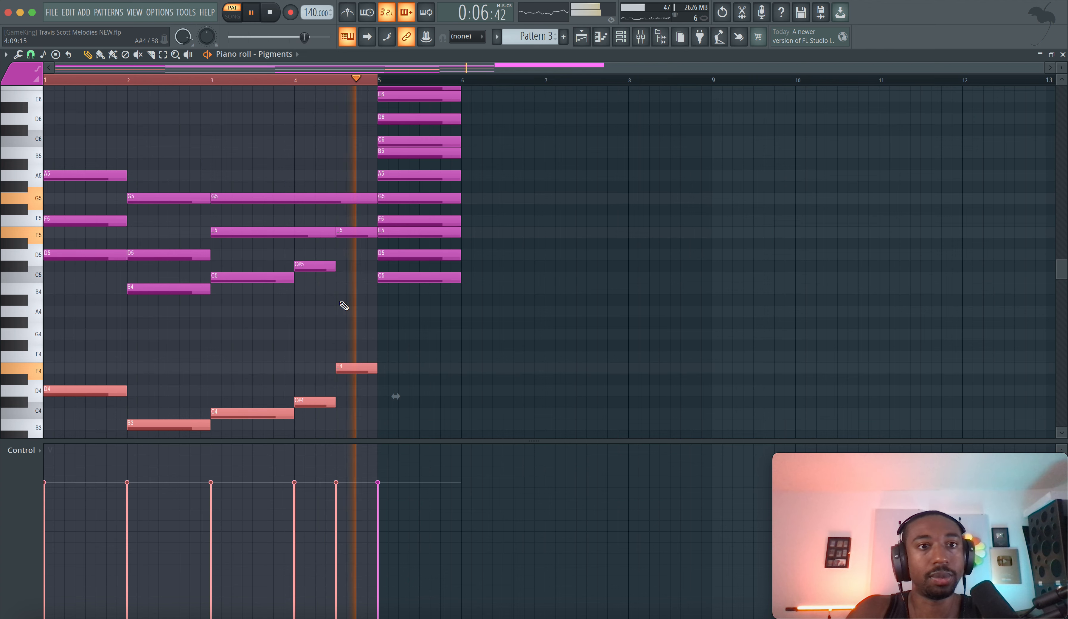
pyautogui.press('space')
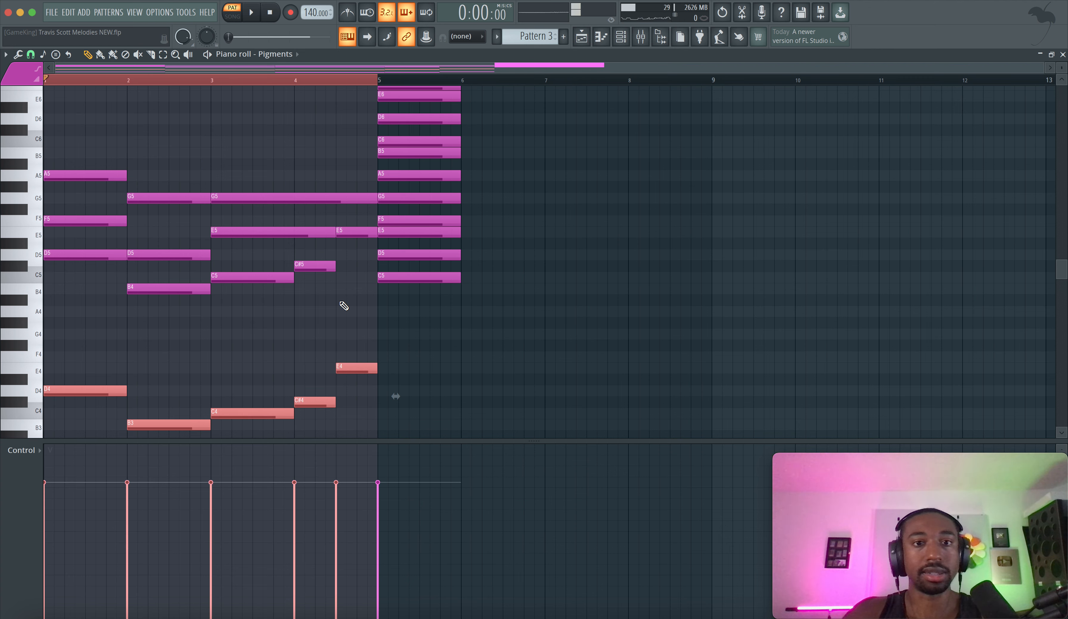
pyautogui.press('space')
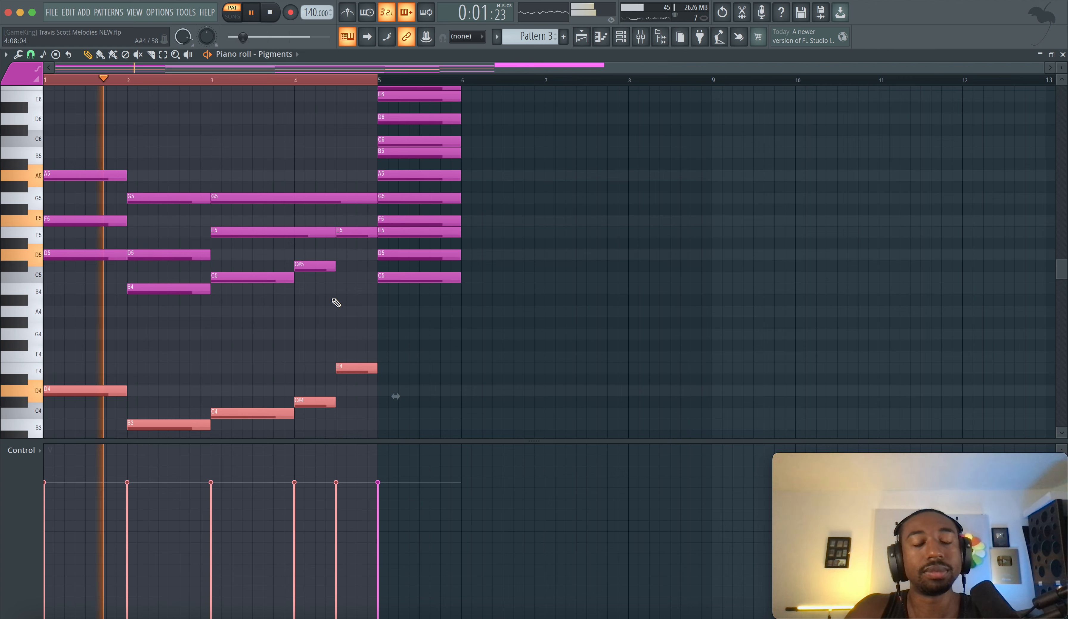
pyautogui.scroll(3, 336, 303)
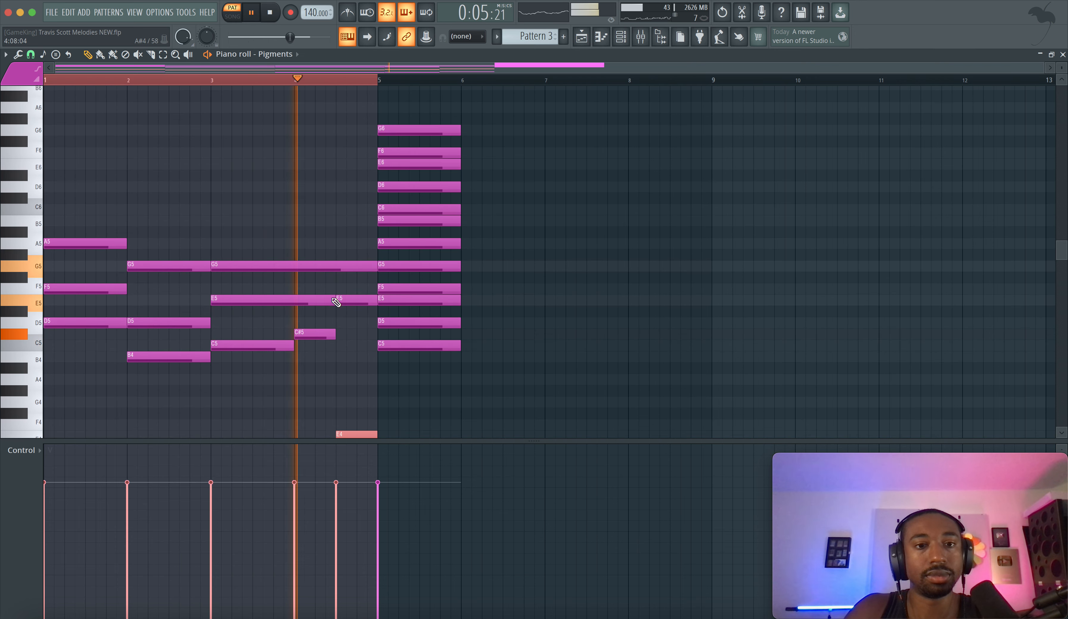
pyautogui.scroll(1, 335, 302)
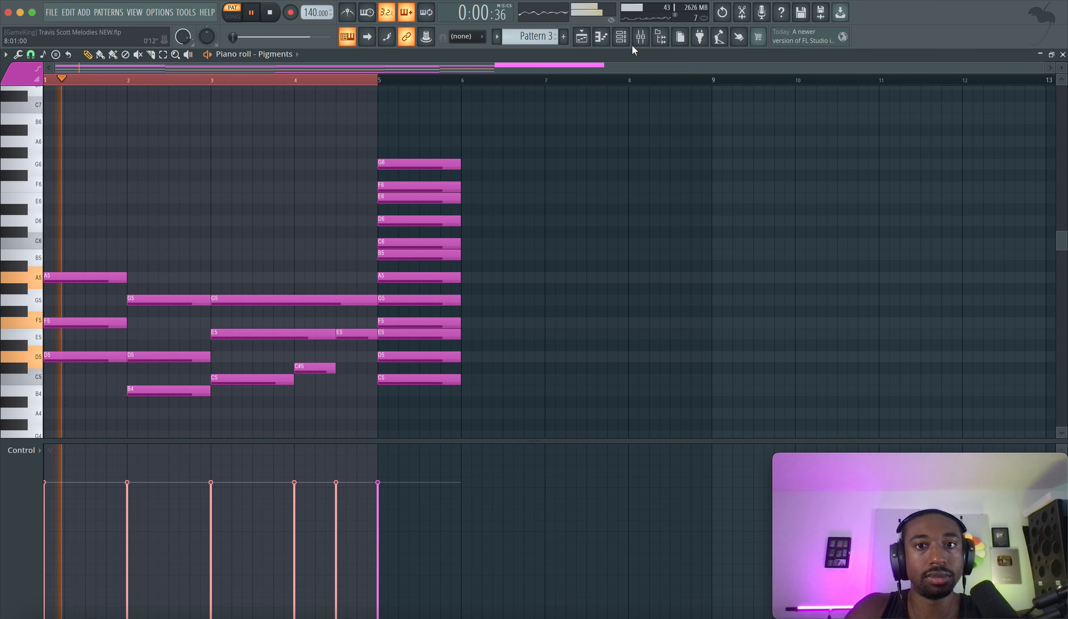
# Step: Unmute the Pigments #2 channel, stop playback and open the channel's piano roll
pyautogui.click(621, 37)
pyautogui.click(267, 104)
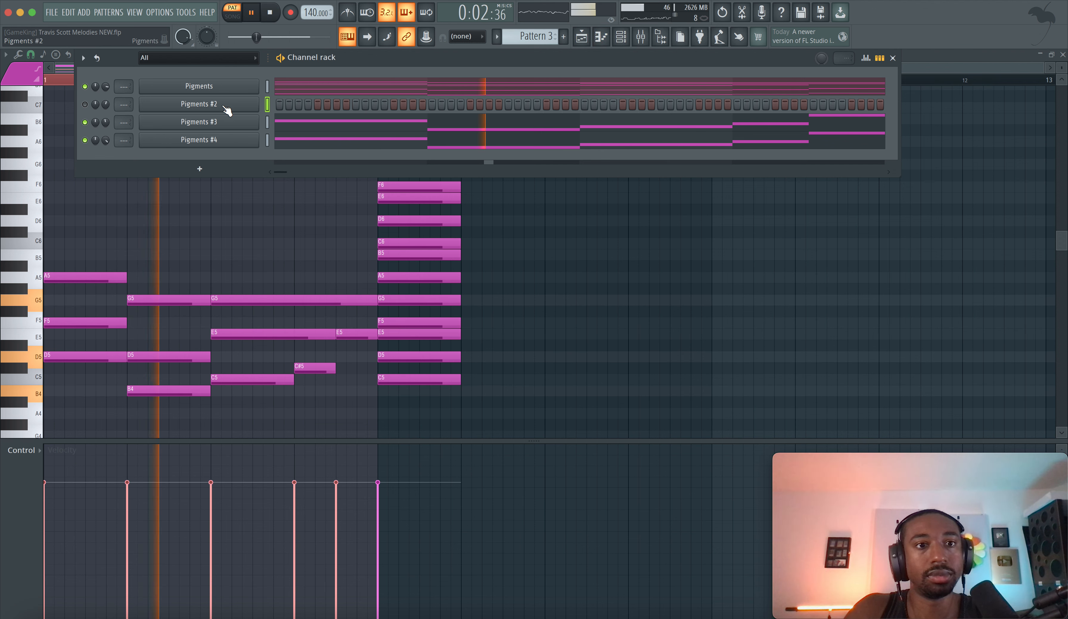
pyautogui.click(85, 104)
pyautogui.press('space')
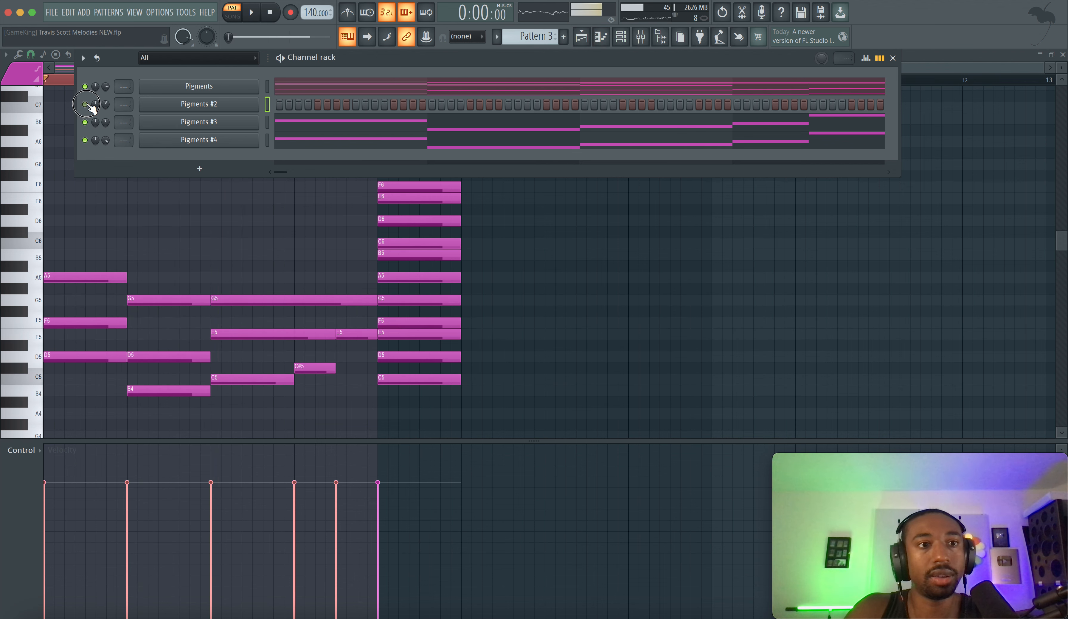
pyautogui.rightClick(253, 106)
pyautogui.click(280, 102)
pyautogui.scroll(-2, 182, 181)
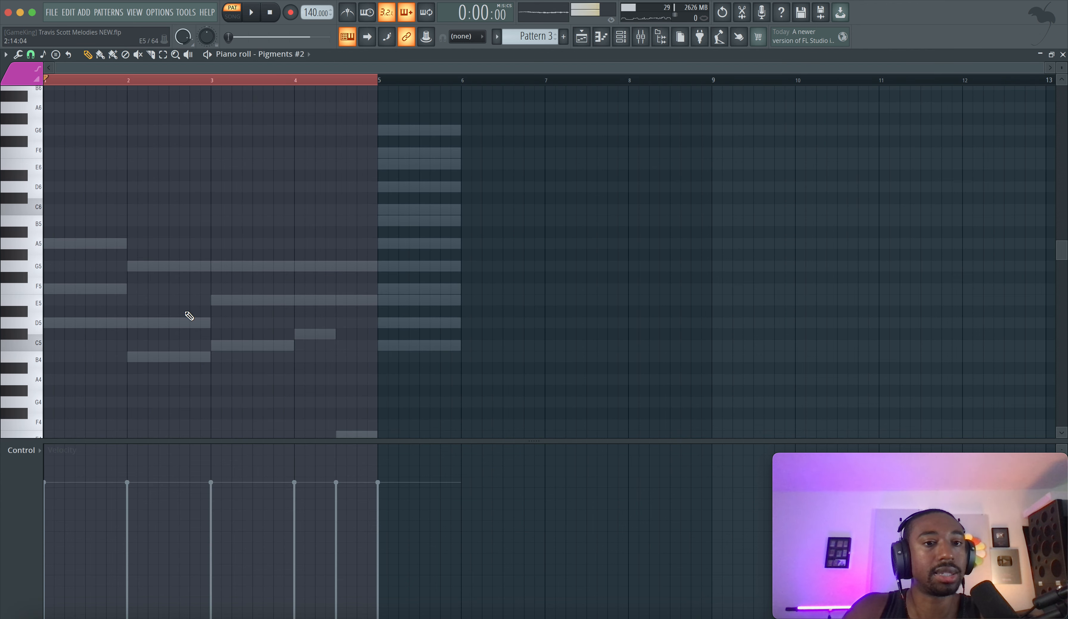
# Step: Check the Ghost channels option in the piano roll's view settings
pyautogui.click(6, 56)
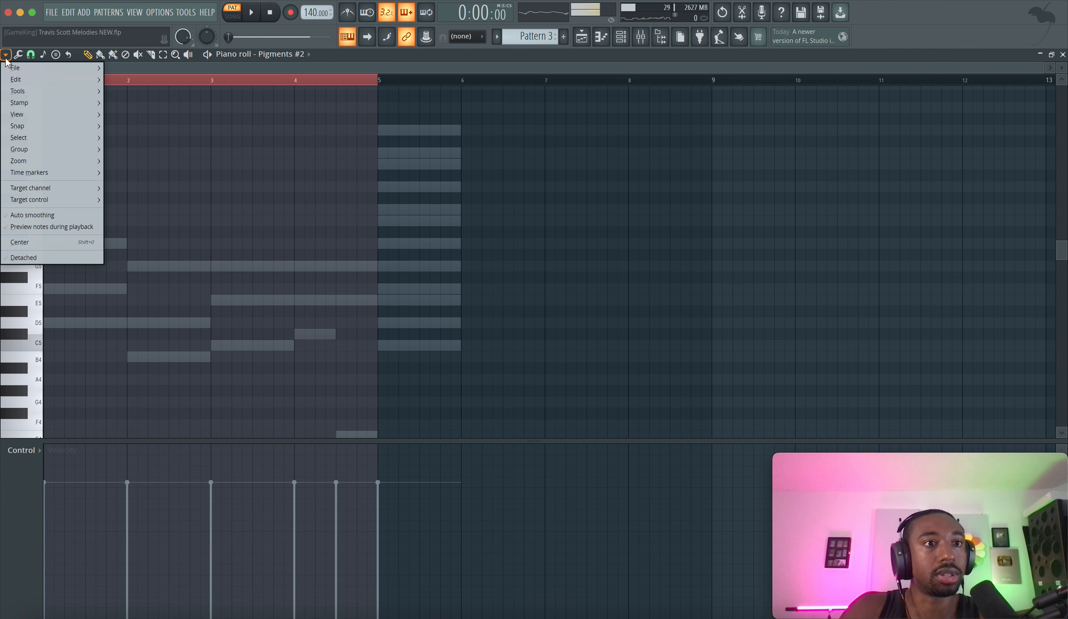
pyautogui.moveTo(39, 115)
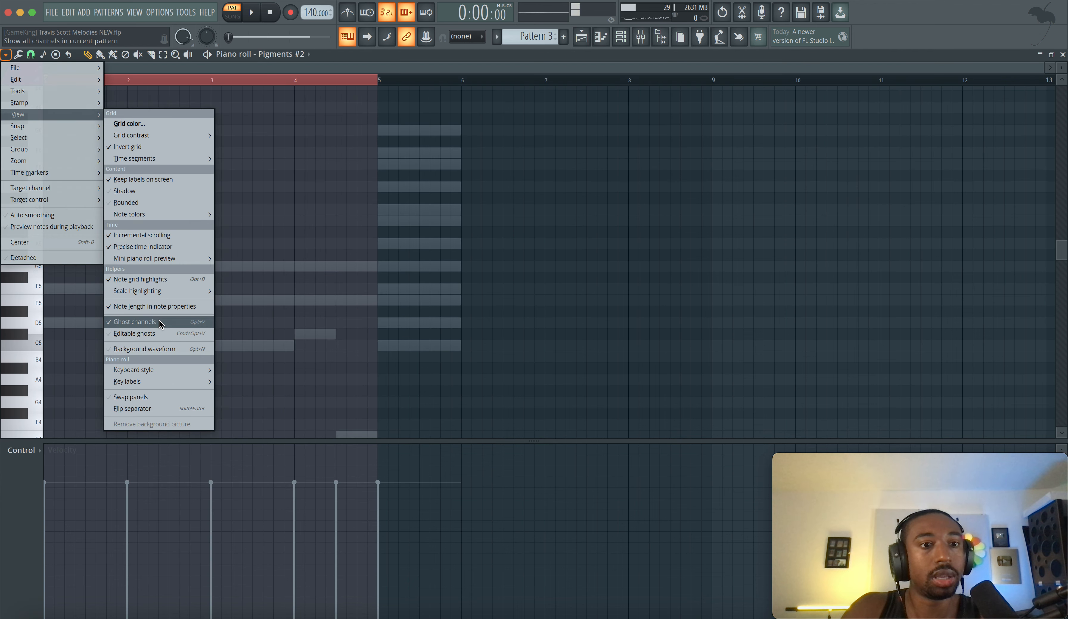
pyautogui.click(322, 301)
# Step: Draw an A6 note across bar 1 and a G6 note from bar 2 to the end of bar 4 in Pigments #2
pyautogui.scroll(-2, 251, 282)
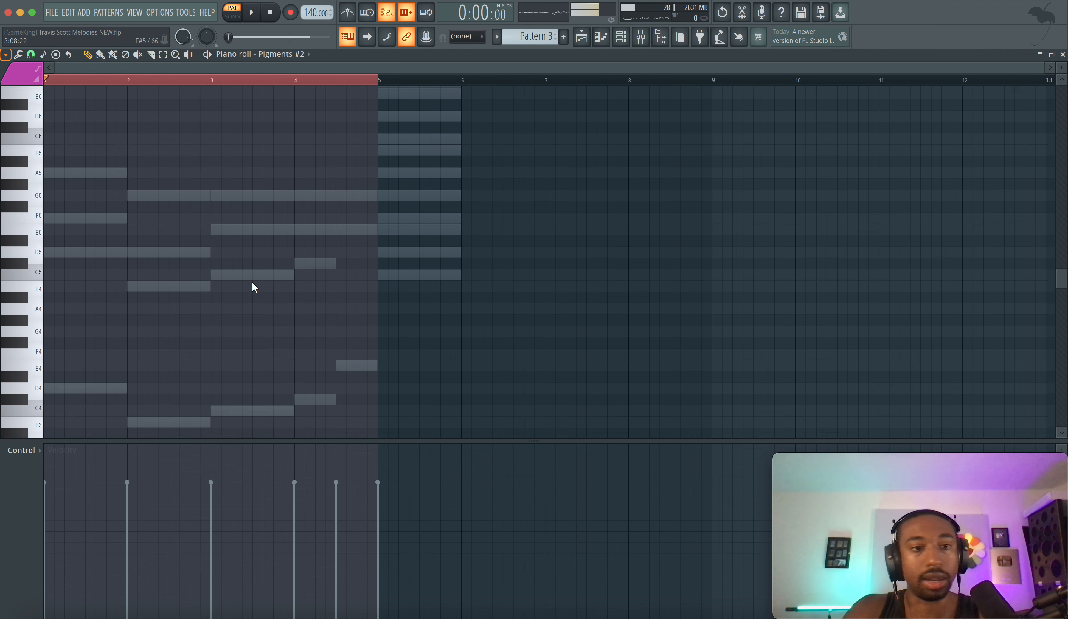
pyautogui.scroll(1, 251, 281)
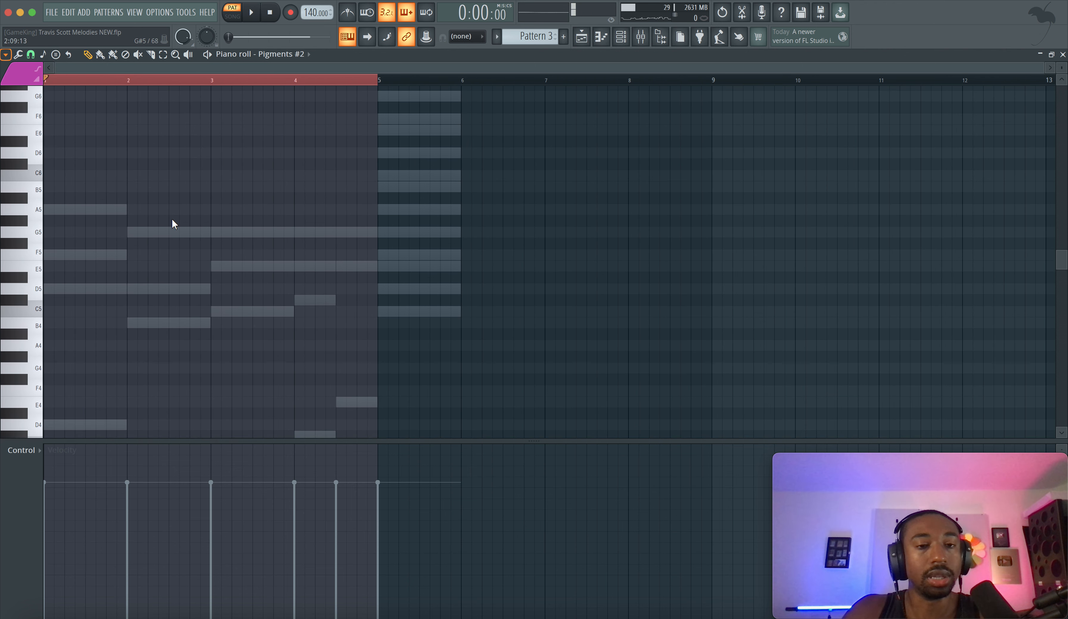
pyautogui.scroll(3, 64, 212)
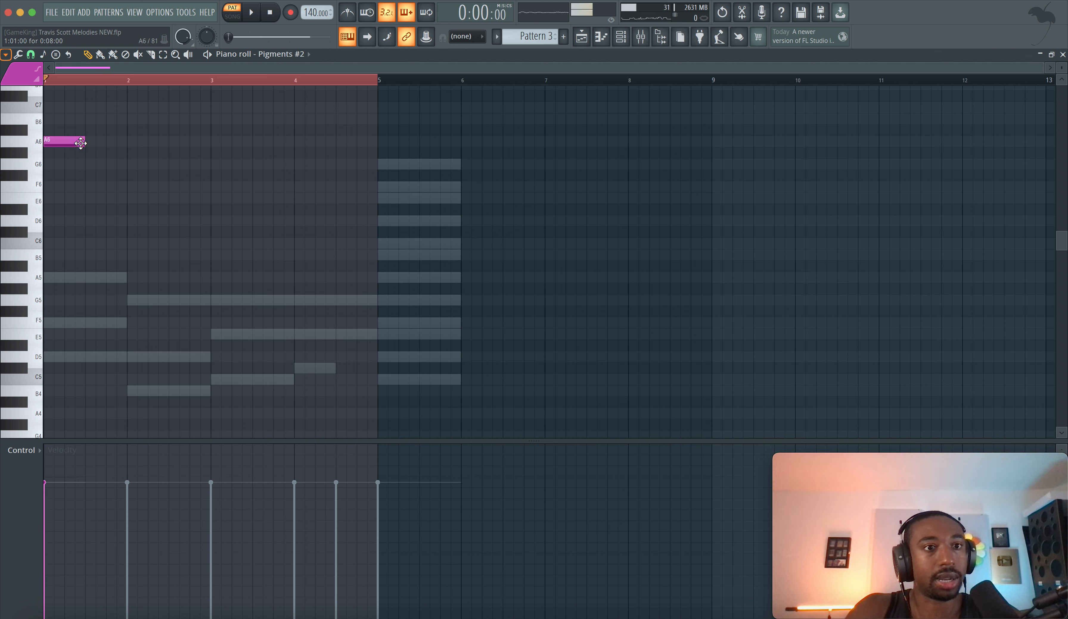
pyautogui.click(129, 164)
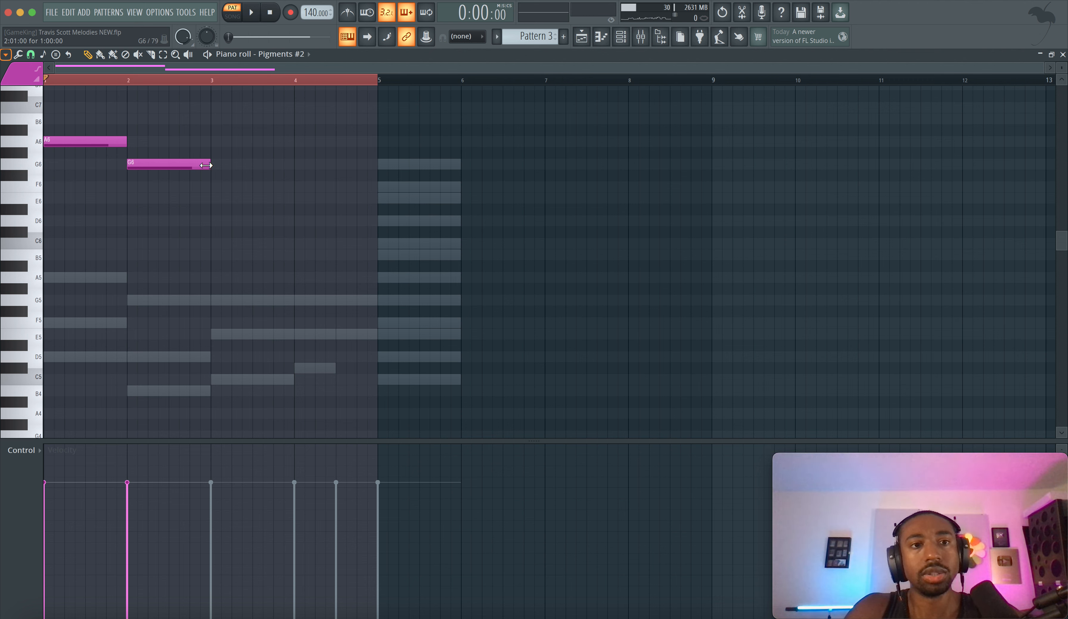
pyautogui.moveTo(334, 165); pyautogui.dragTo(366, 165)
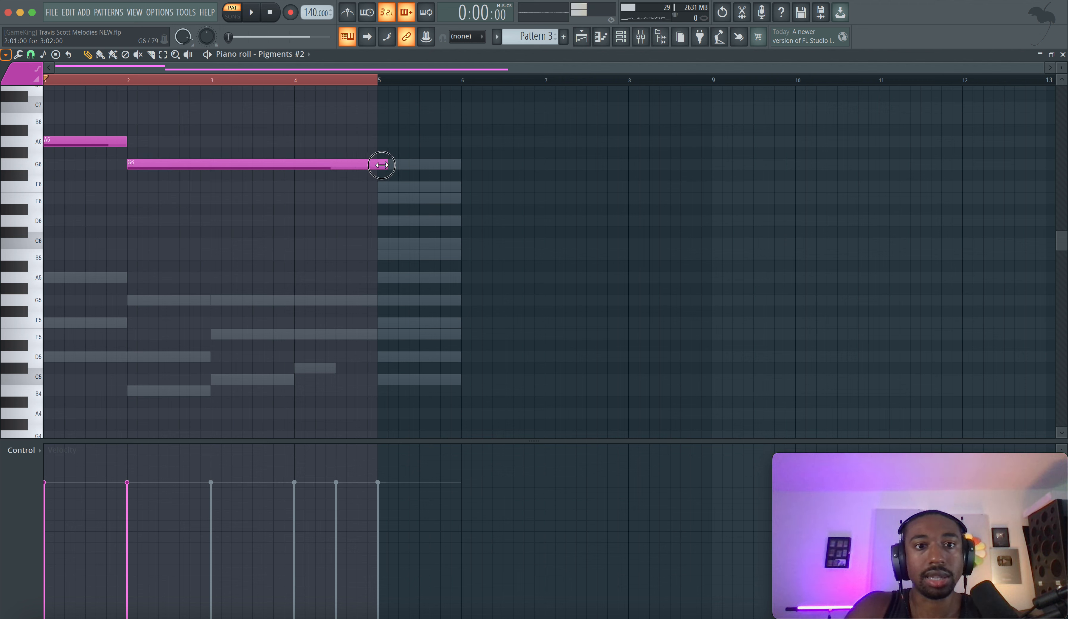
pyautogui.click(375, 165)
pyautogui.rightClick(375, 165)
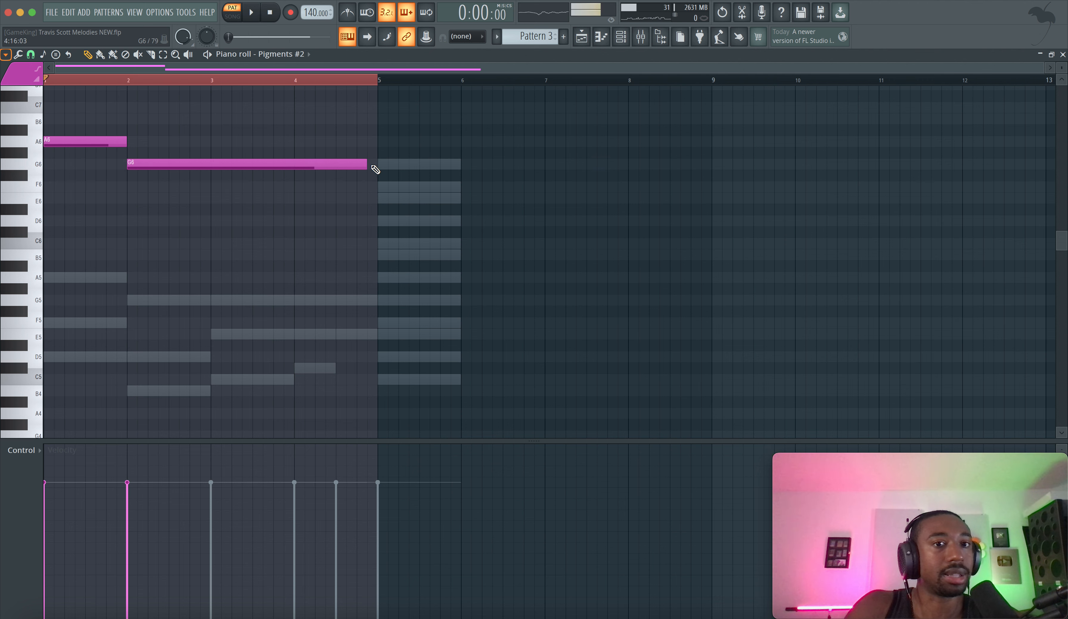
pyautogui.moveTo(364, 165); pyautogui.dragTo(372, 165)
pyautogui.scroll(3, 370, 189)
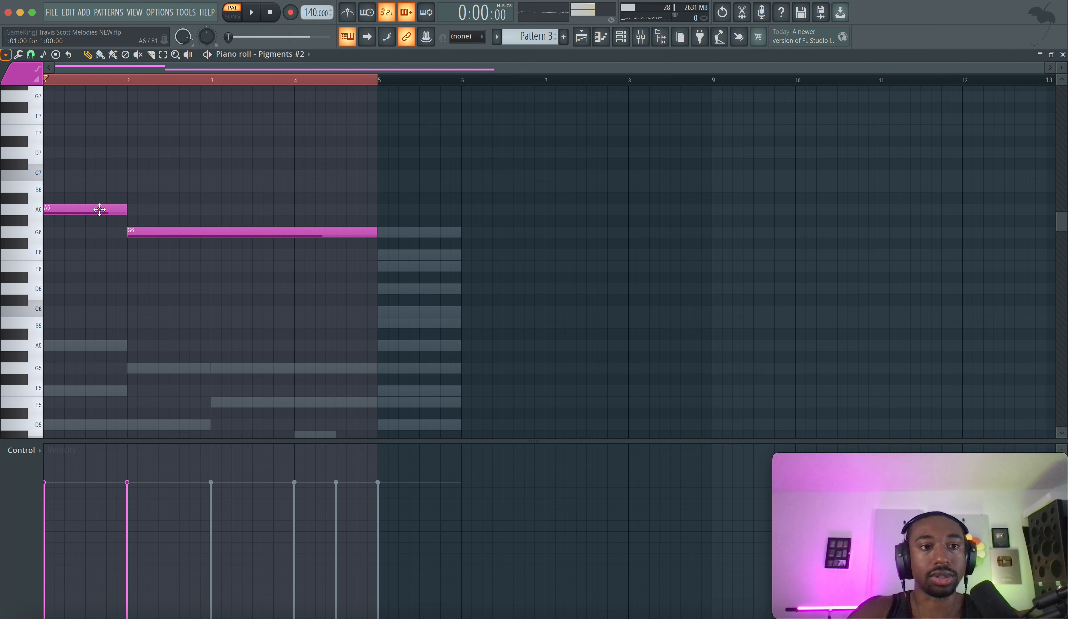
# Step: Play the pattern and shorten the long G6 note in Pigments #2 so it ends with bar 2
pyautogui.press('space')
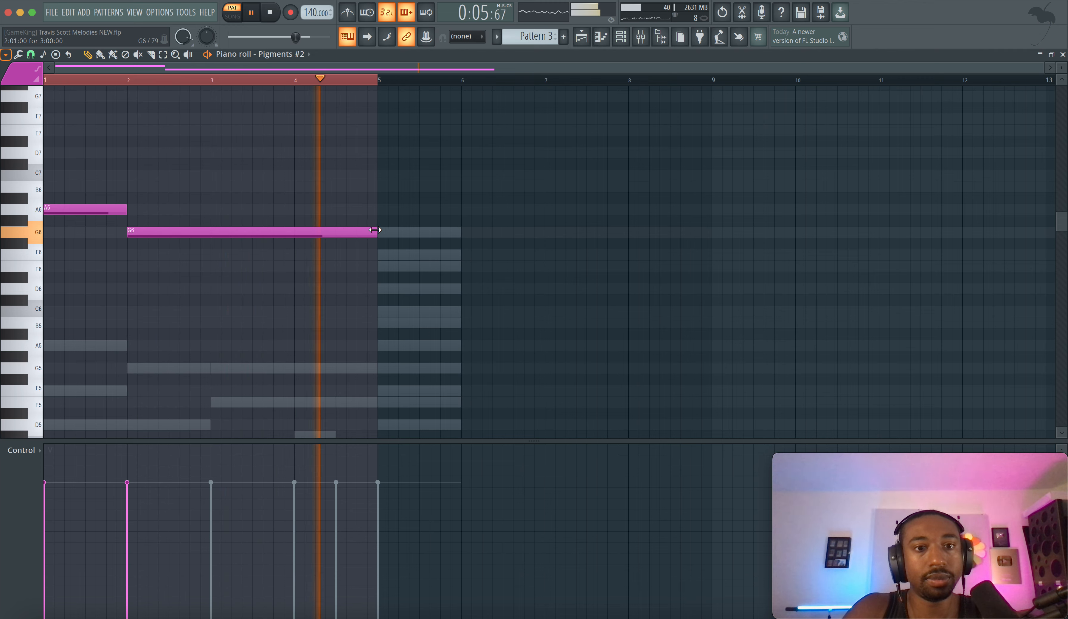
pyautogui.moveTo(374, 230); pyautogui.dragTo(210, 231)
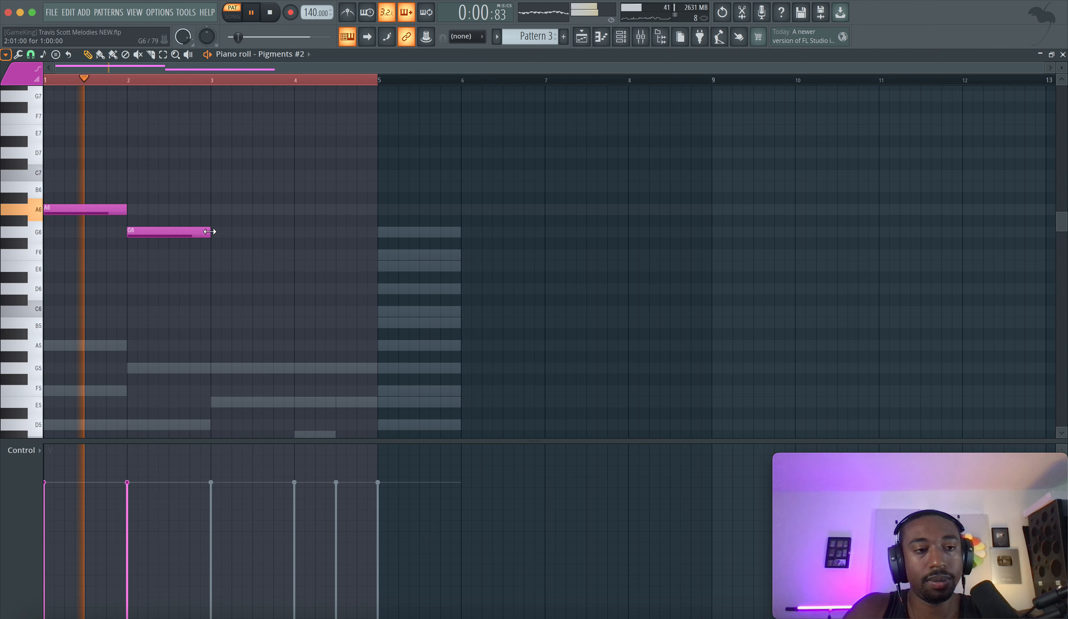
# Step: Lower the Pigments #2 channel volume to 35% while the pattern plays, and stop playback
pyautogui.click(623, 43)
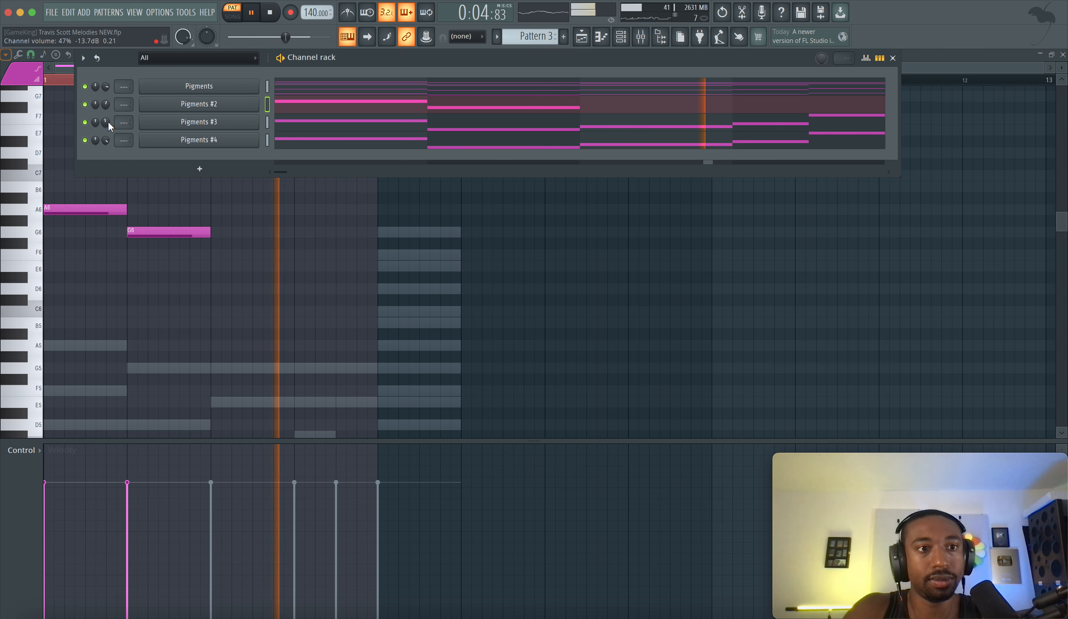
pyautogui.moveTo(108, 121); pyautogui.dragTo(105, 117)
pyautogui.press('space')
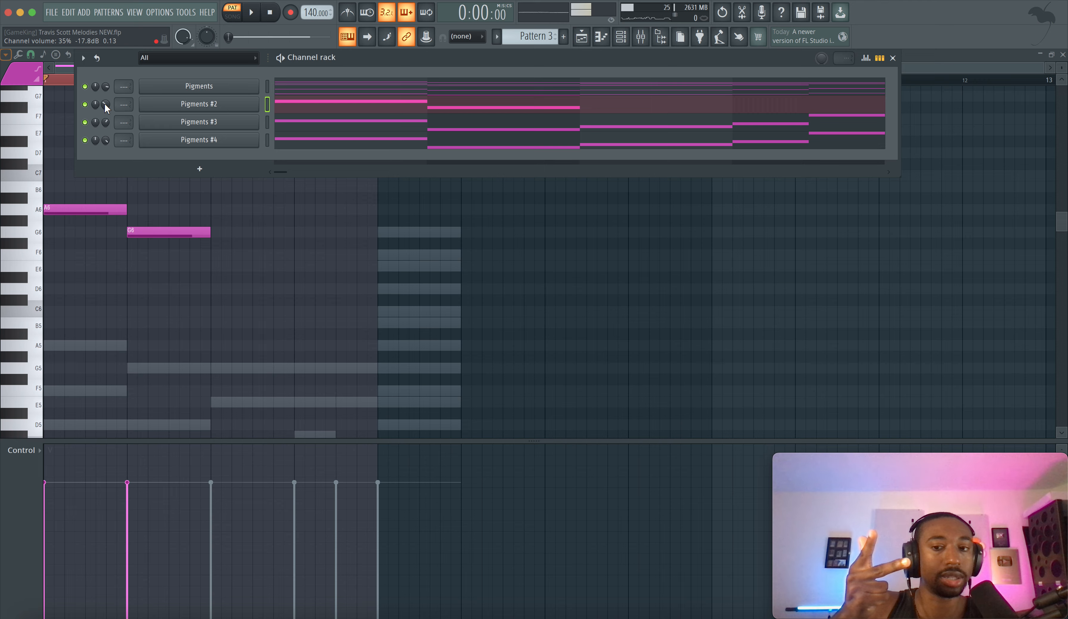
# Step: In the Pigments piano roll, copy the top A5 and G5 notes of bars 1 to 4 up an octave and shorten the A6 to one beat
pyautogui.click(300, 85)
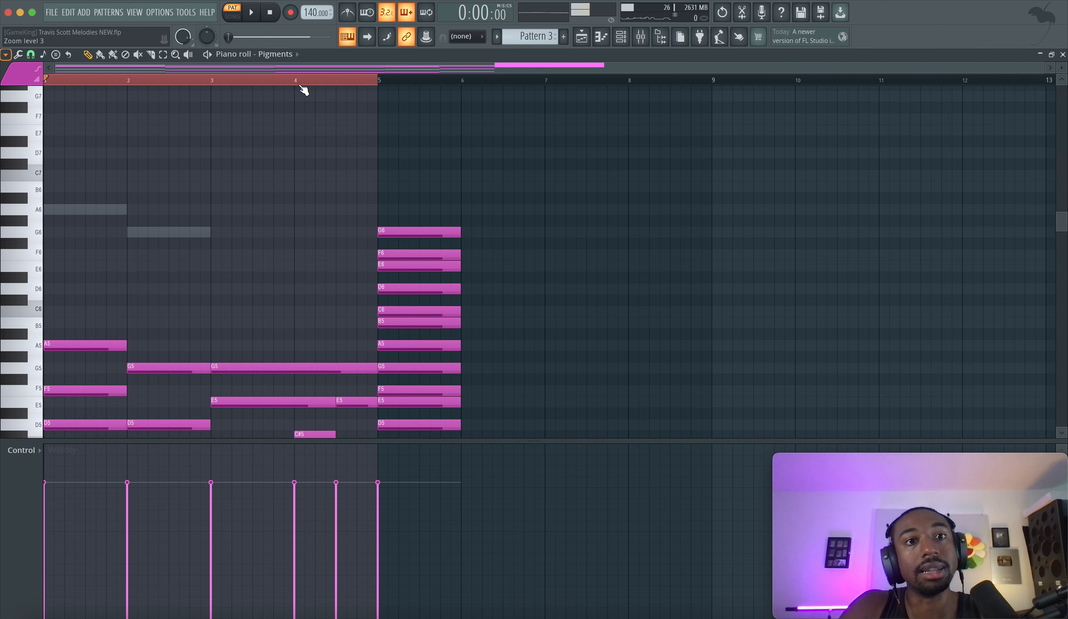
pyautogui.scroll(-4, 219, 226)
pyautogui.moveTo(342, 236); pyautogui.dragTo(44, 181)
pyautogui.scroll(2, 64, 206)
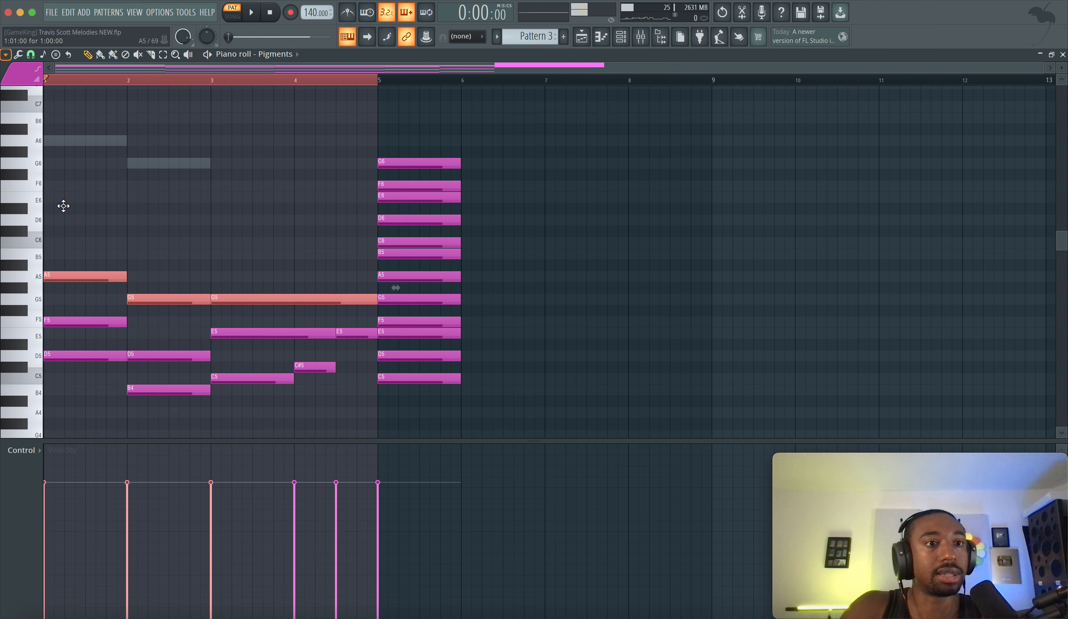
pyautogui.moveTo(69, 278); pyautogui.dragTo(64, 142)
pyautogui.click(66, 171)
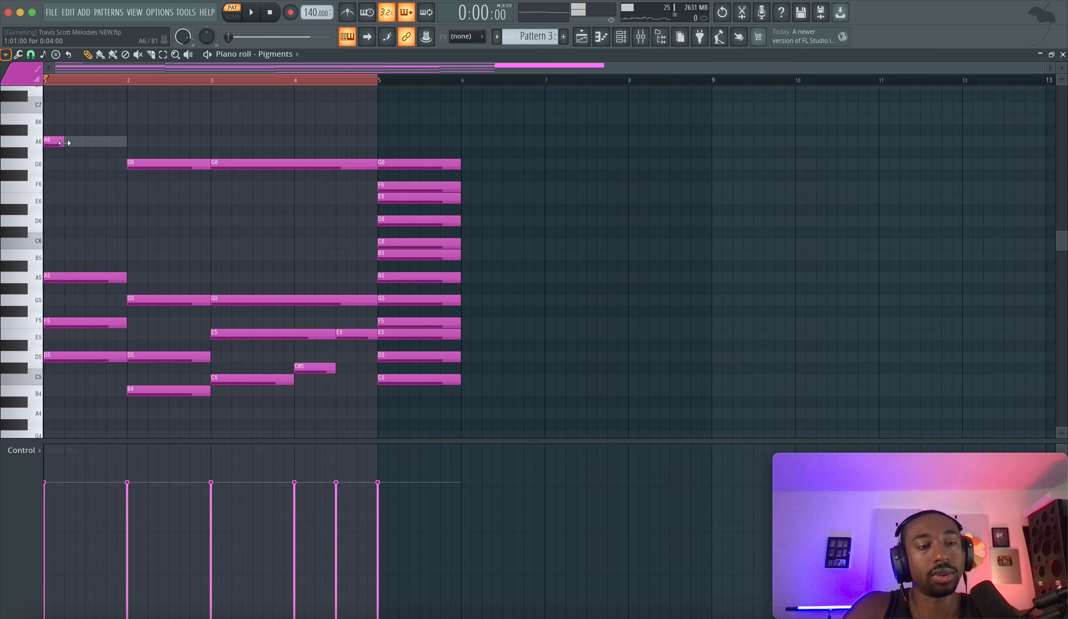
# Step: Add one-beat C7, E7 and G7 notes rising after the A6 in bar 1 and audition the run
pyautogui.scroll(4, 64, 143)
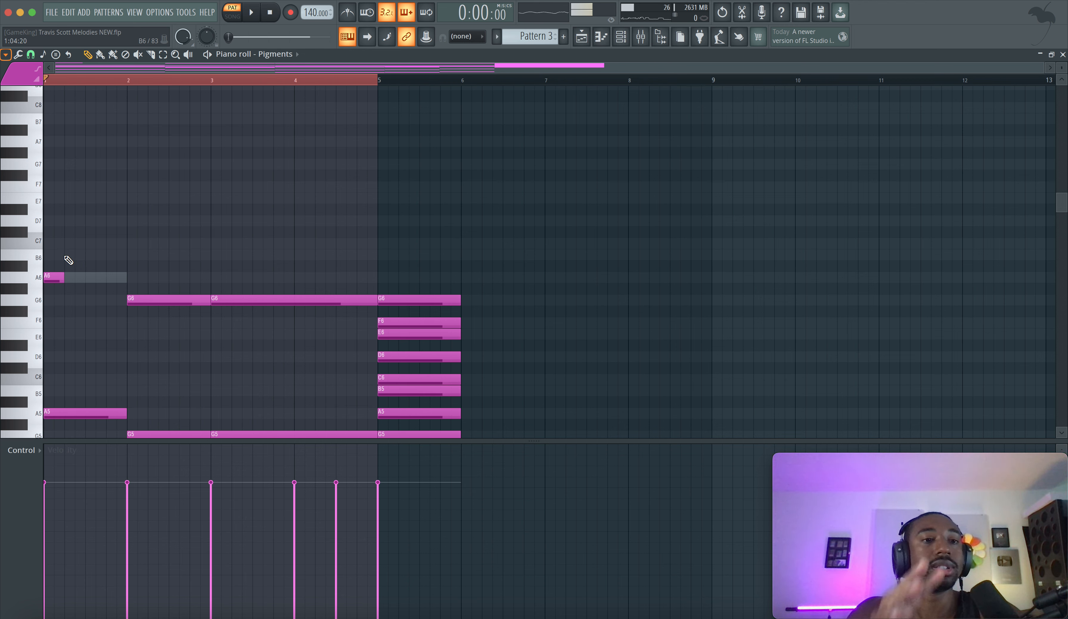
pyautogui.click(74, 243)
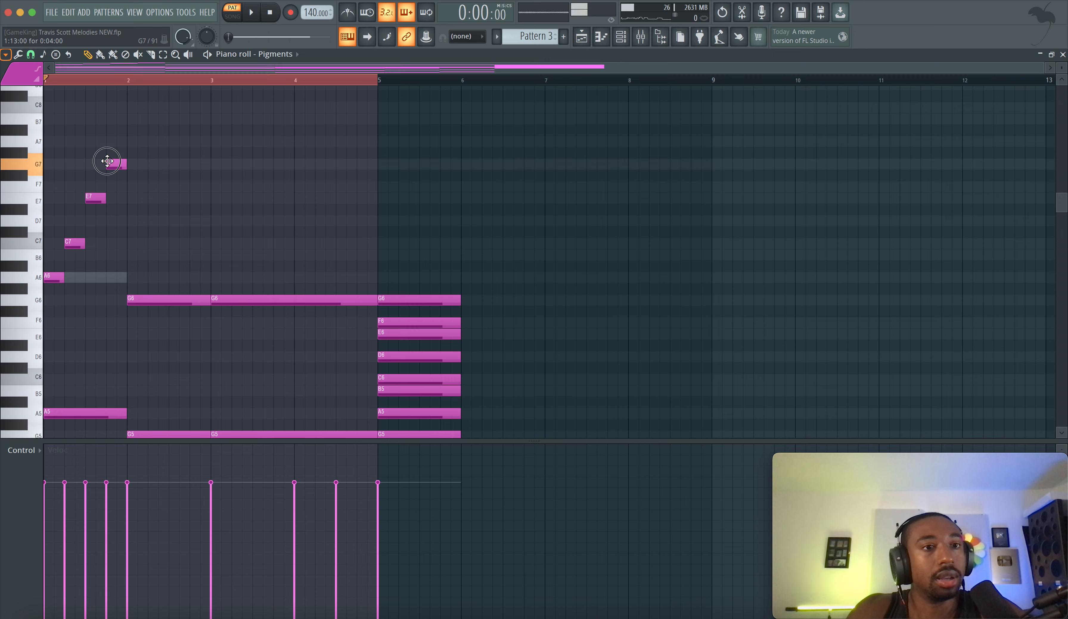
pyautogui.press('space')
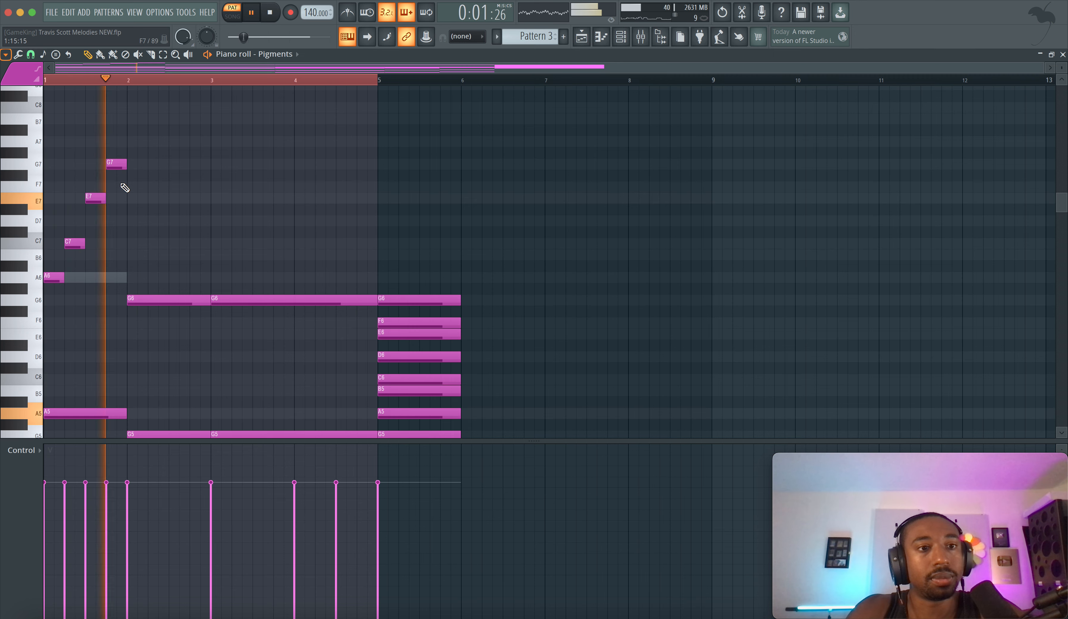
pyautogui.press('space')
# Step: Shorten the bar 2 G6 to one beat, follow it with one-beat B6, D7 and F7 notes, and audition the result
pyautogui.moveTo(208, 298); pyautogui.dragTo(148, 298)
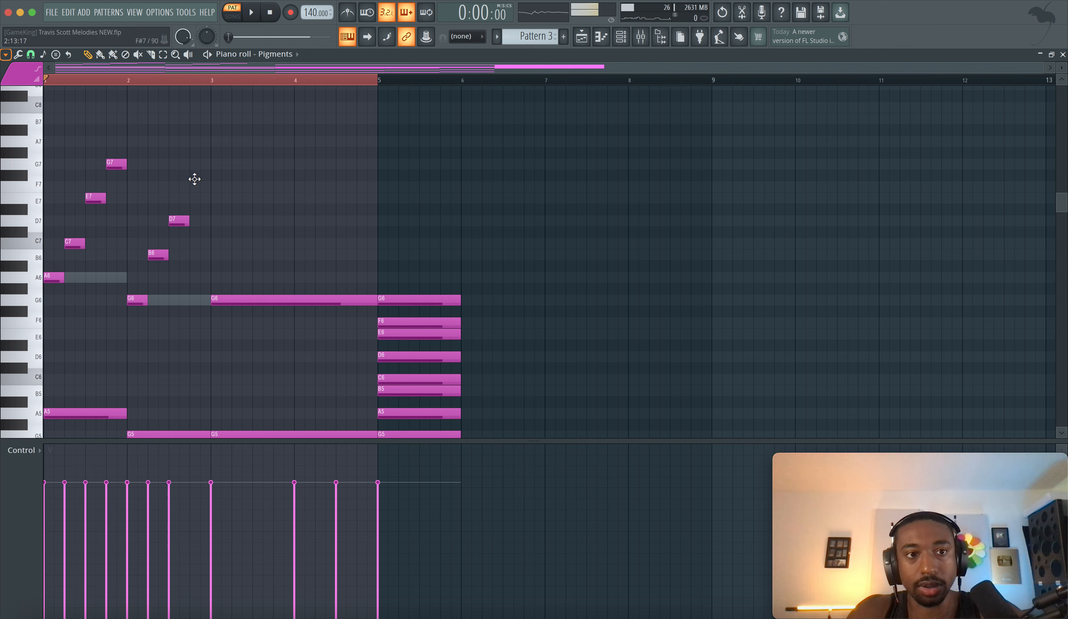
pyautogui.press('space')
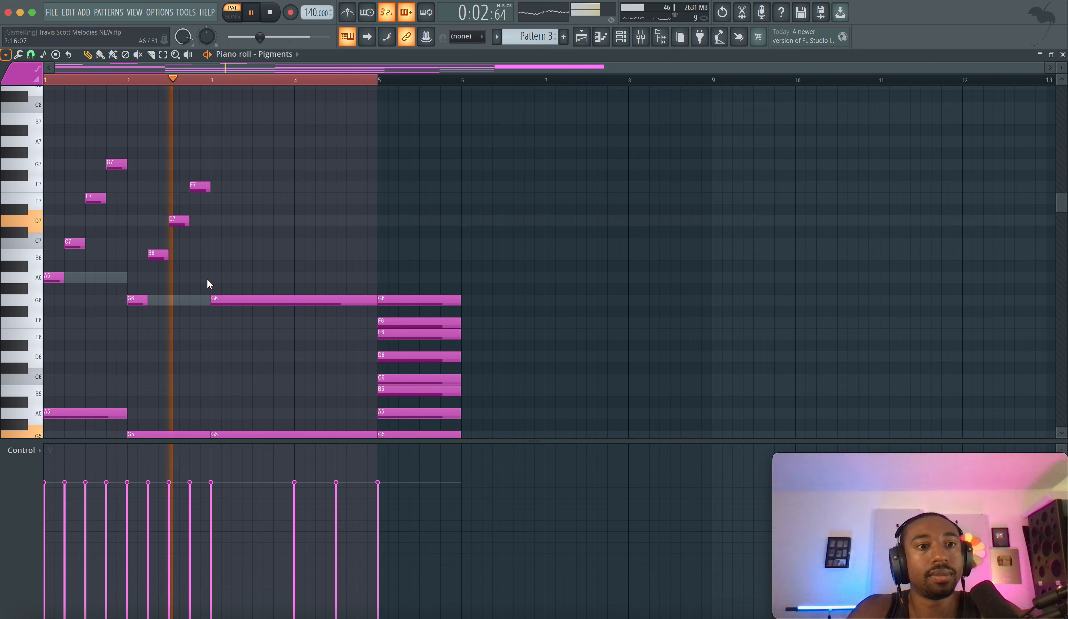
pyautogui.press('space')
# Step: Replace the long G6 in bars 3 and 4 with copies of bar 2's four-note G6, B6, D7, F7 run
pyautogui.moveTo(376, 299); pyautogui.dragTo(271, 299)
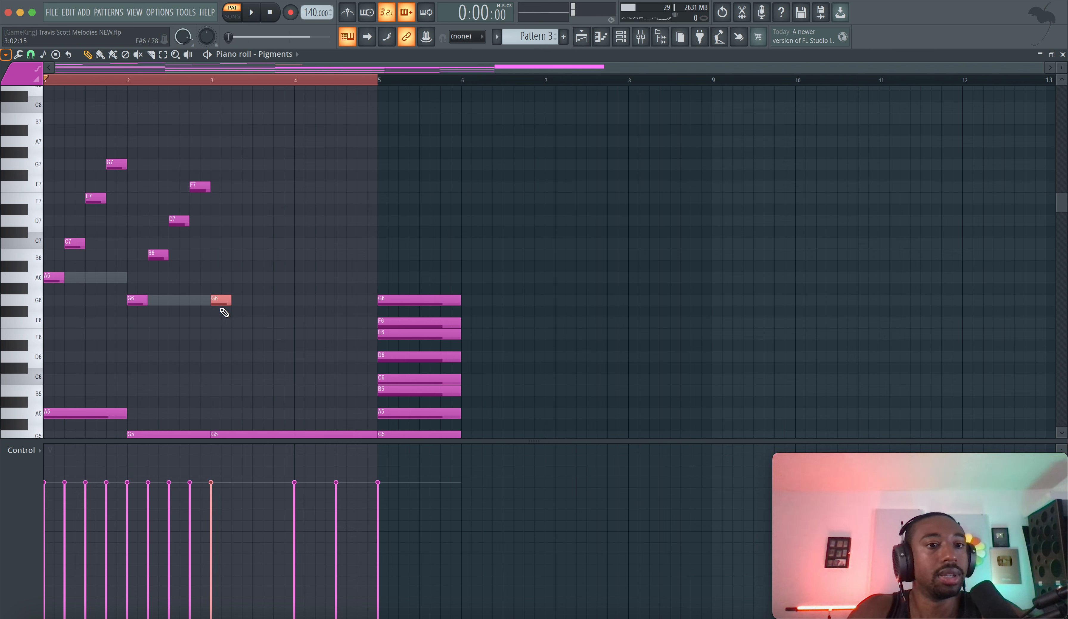
pyautogui.moveTo(235, 309); pyautogui.dragTo(138, 172)
pyautogui.hotkey('ctrl', 'b')
pyautogui.hotkey('ctrl', 'b')
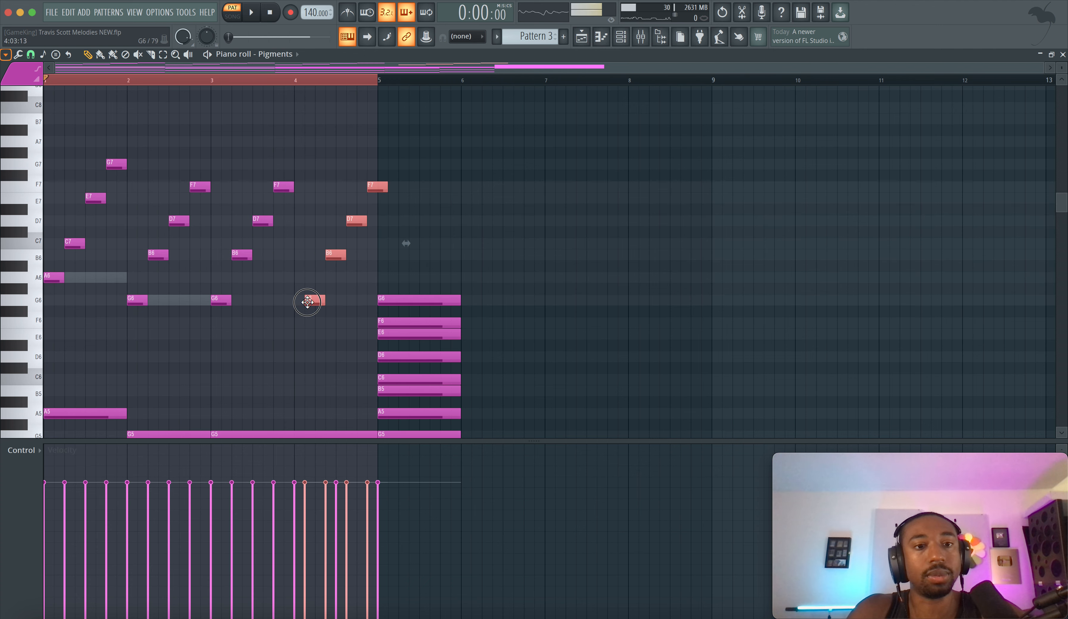
pyautogui.click(301, 302)
# Step: Cut all the arpeggio notes in bars 1 to 4 out of the Pigments piano roll and return to the channel rack
pyautogui.moveTo(370, 303); pyautogui.dragTo(79, 126)
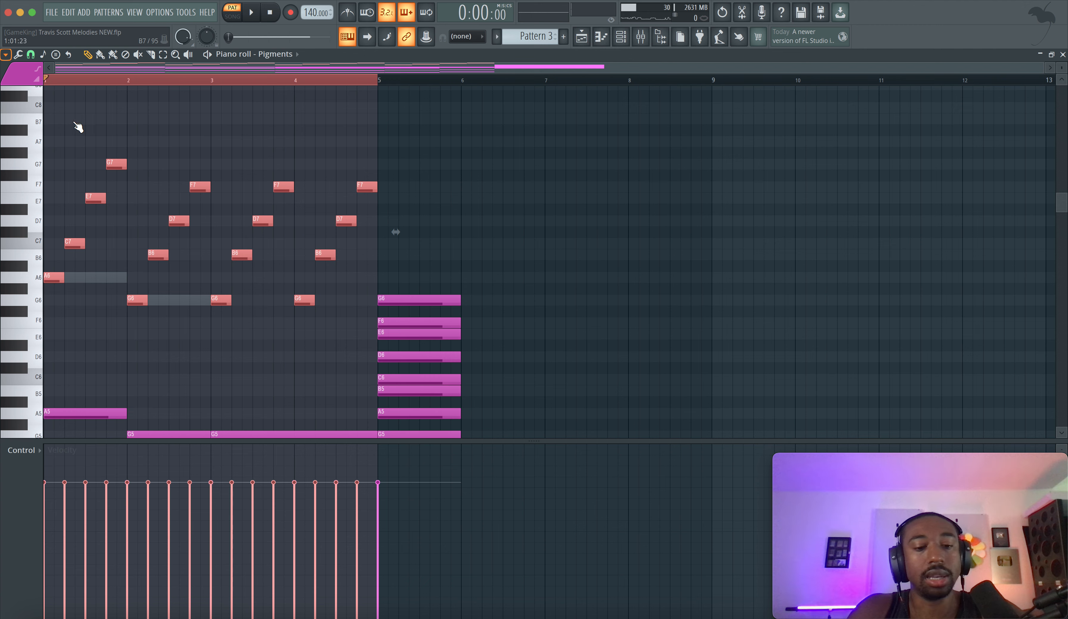
pyautogui.press('Delete')
pyautogui.click(620, 36)
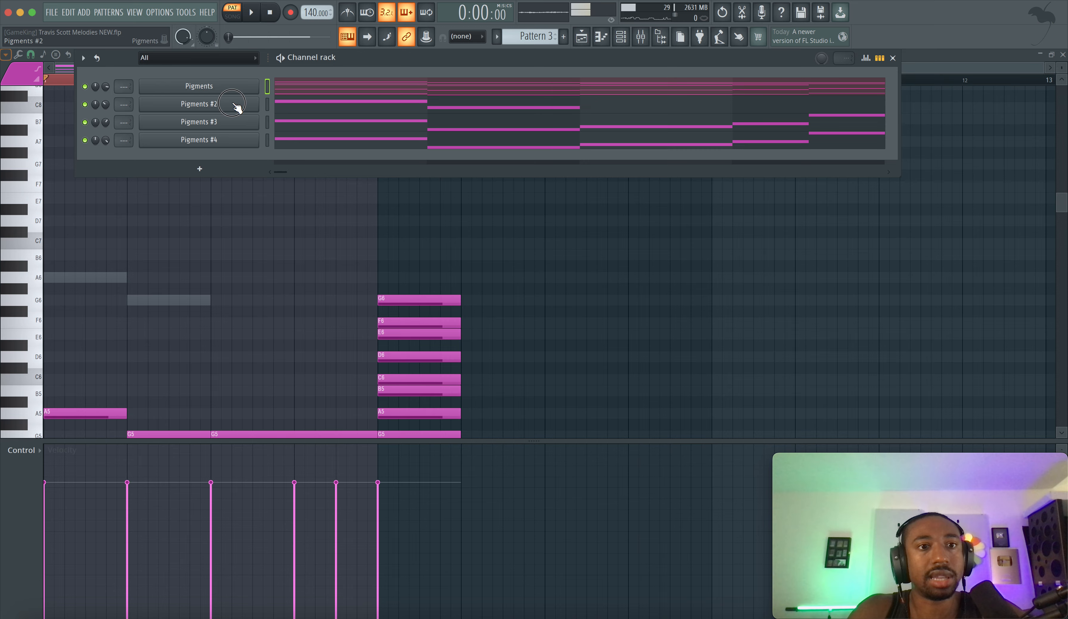
# Step: Load the Acoustic Drops preset from the Keys category on the Pigments #2 channel
pyautogui.click(216, 105)
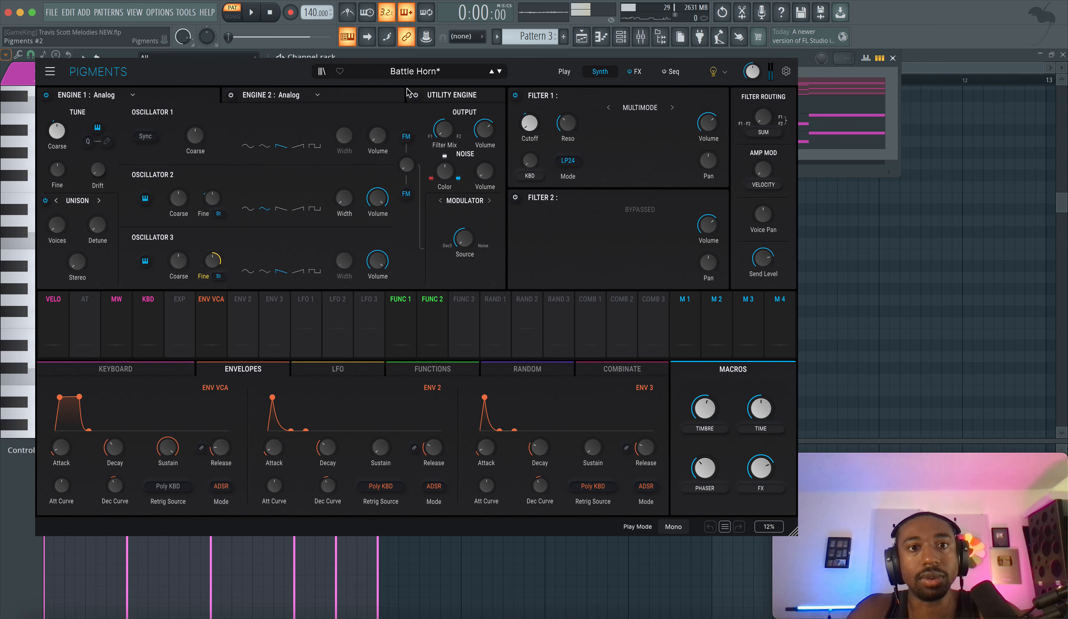
pyautogui.click(435, 77)
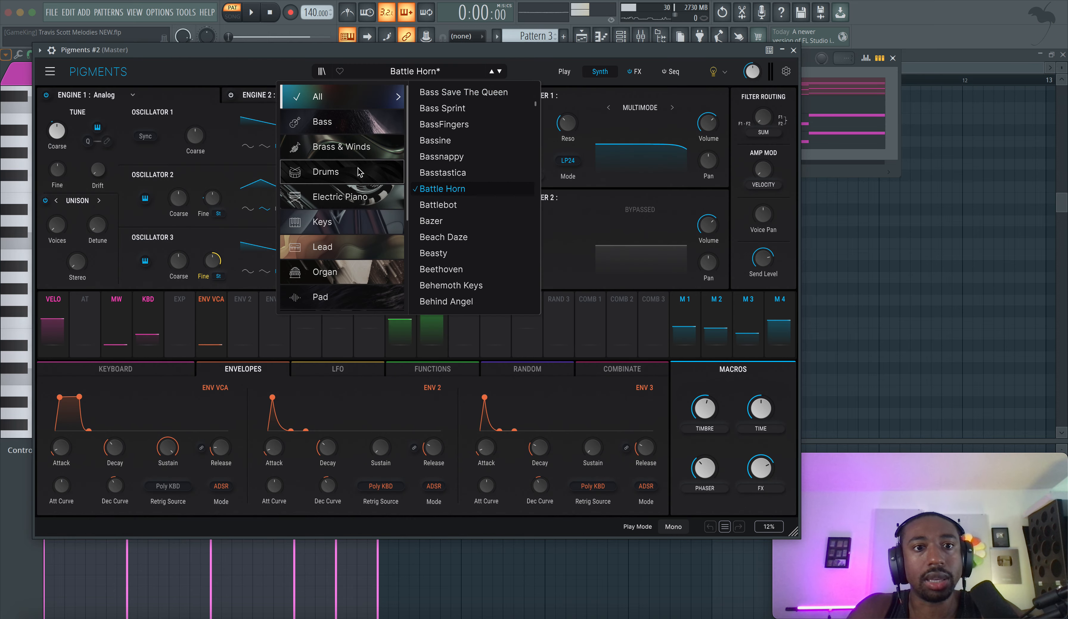
pyautogui.moveTo(351, 219)
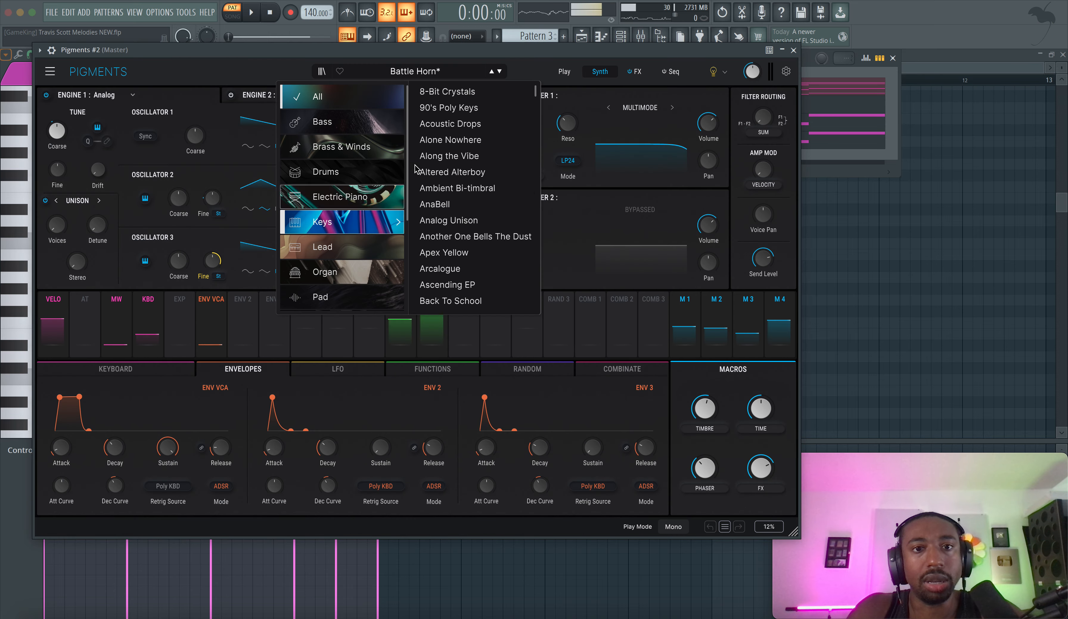
pyautogui.click(463, 126)
pyautogui.click(794, 50)
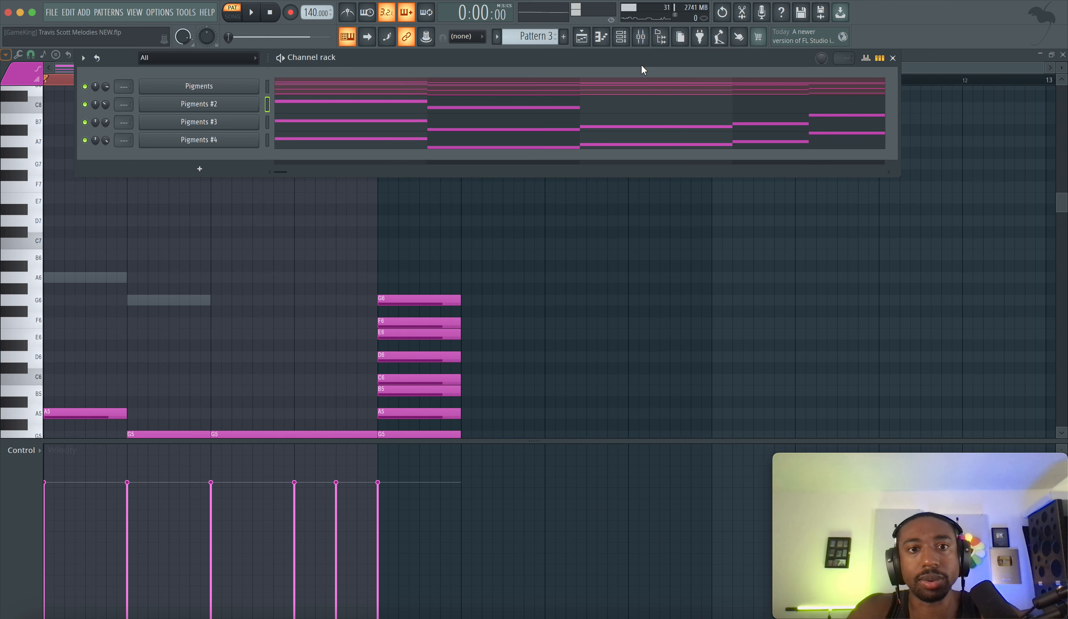
# Step: Paste the arpeggio into the Pigments #2 piano roll, delete the old long A6 and G6 notes, and audition it
pyautogui.click(287, 110)
pyautogui.hotkey('ctrl', 'v')
pyautogui.click(181, 293)
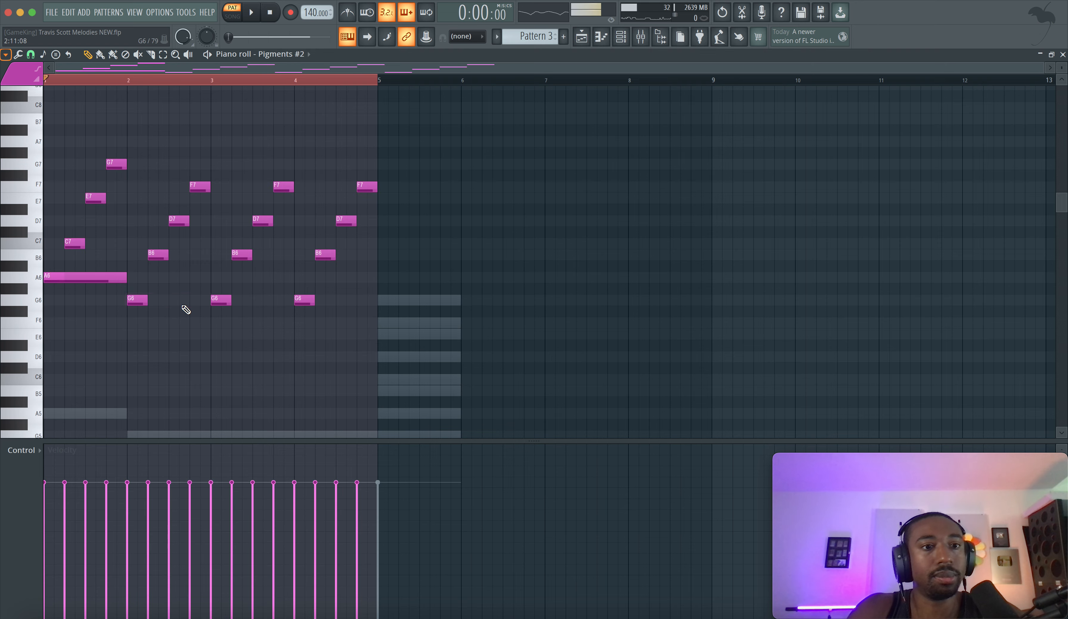
pyautogui.press('space')
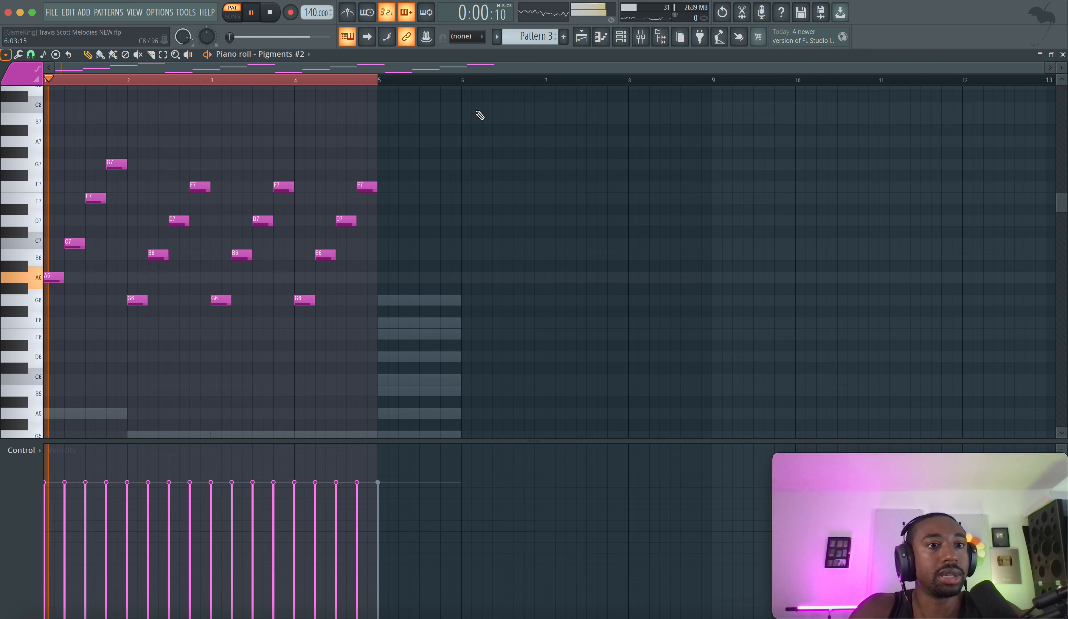
pyautogui.click(621, 36)
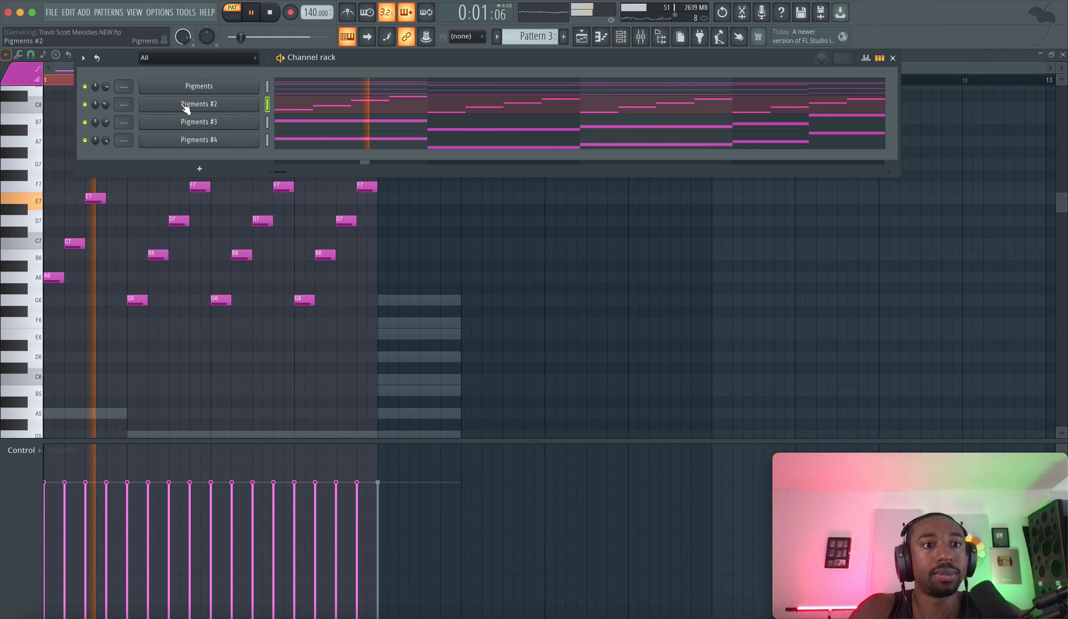
pyautogui.rightClick(119, 277)
pyautogui.press('space')
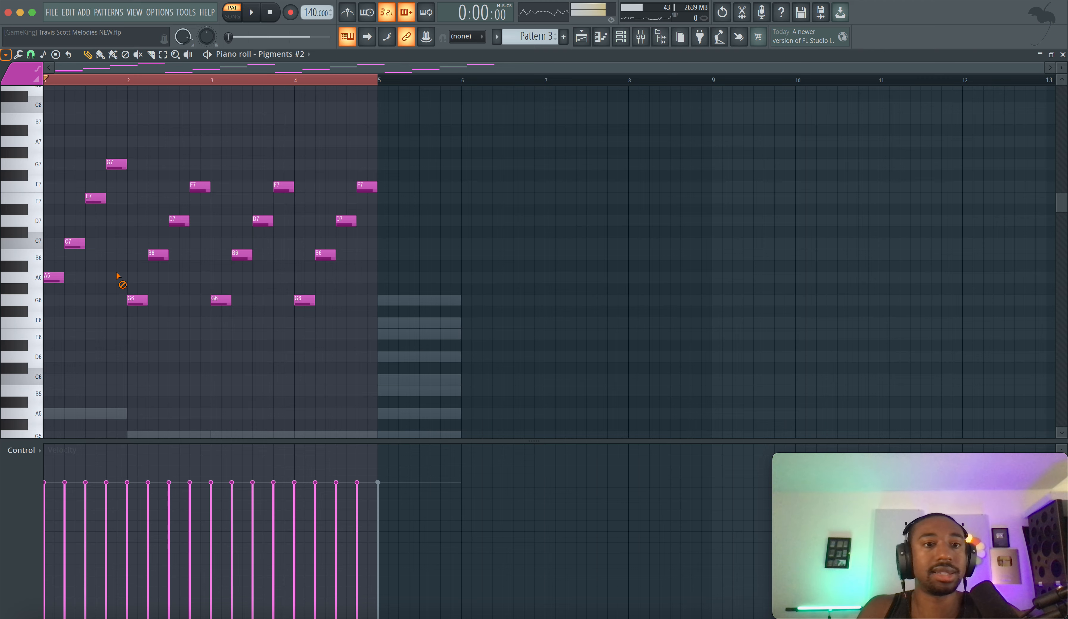
# Step: Transpose the whole Pigments #2 arpeggio down one octave and audition it against the chords
pyautogui.hotkey('ctrl', 'Down')
pyautogui.press('space')
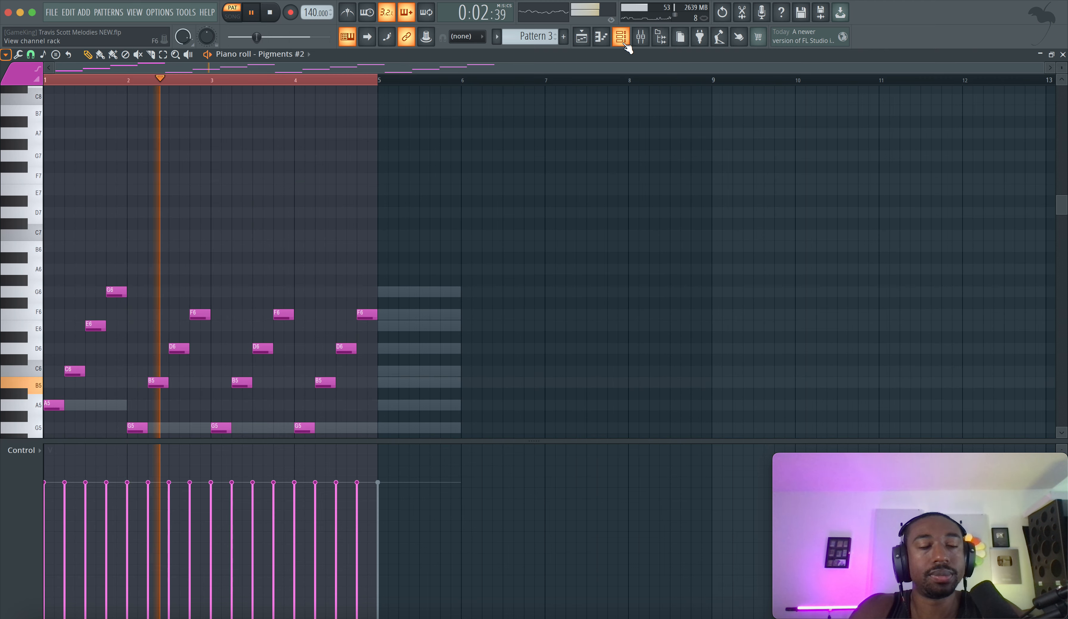
pyautogui.scroll(3, 441, 187)
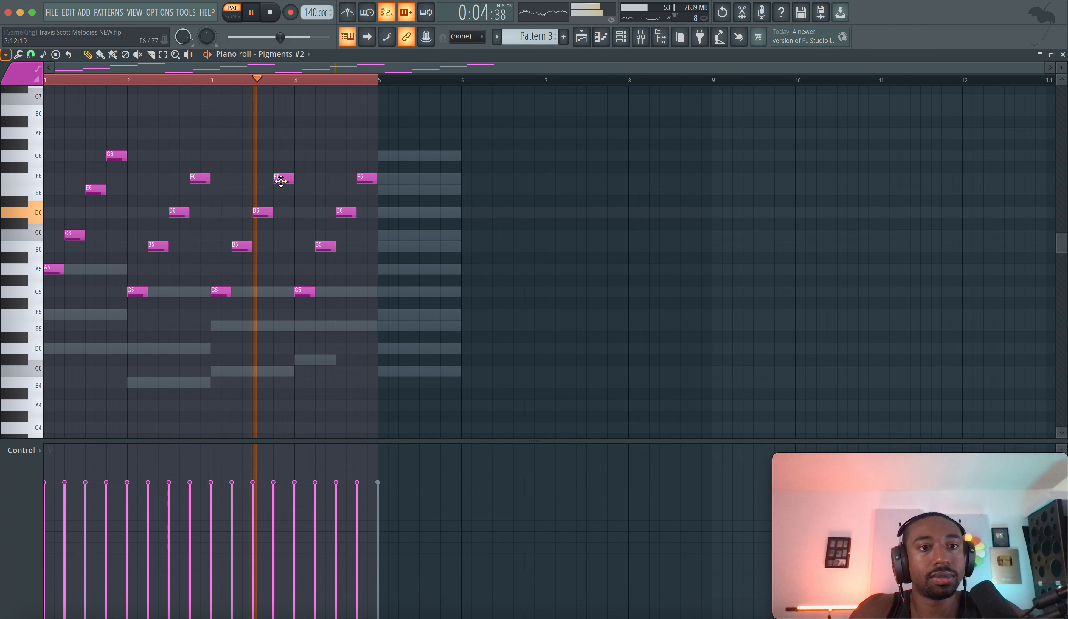
pyautogui.press('space')
# Step: Move the last arpeggio notes of bars 2 and 3 to E6 and the last note of bar 4 to G6
pyautogui.moveTo(282, 183); pyautogui.dragTo(283, 189)
pyautogui.press('space')
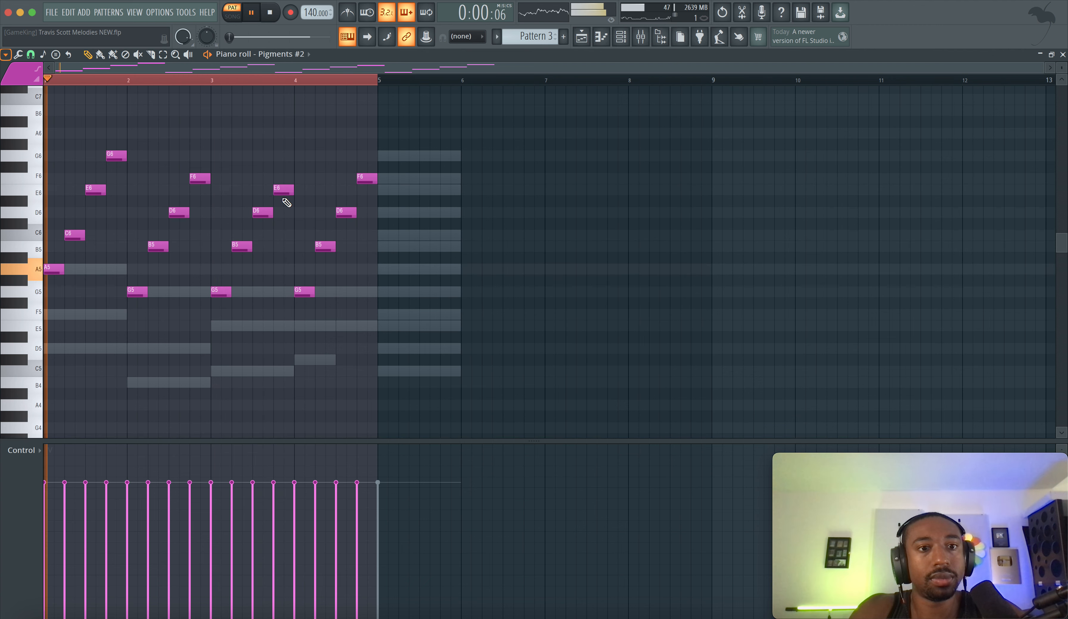
pyautogui.moveTo(200, 178); pyautogui.dragTo(201, 189)
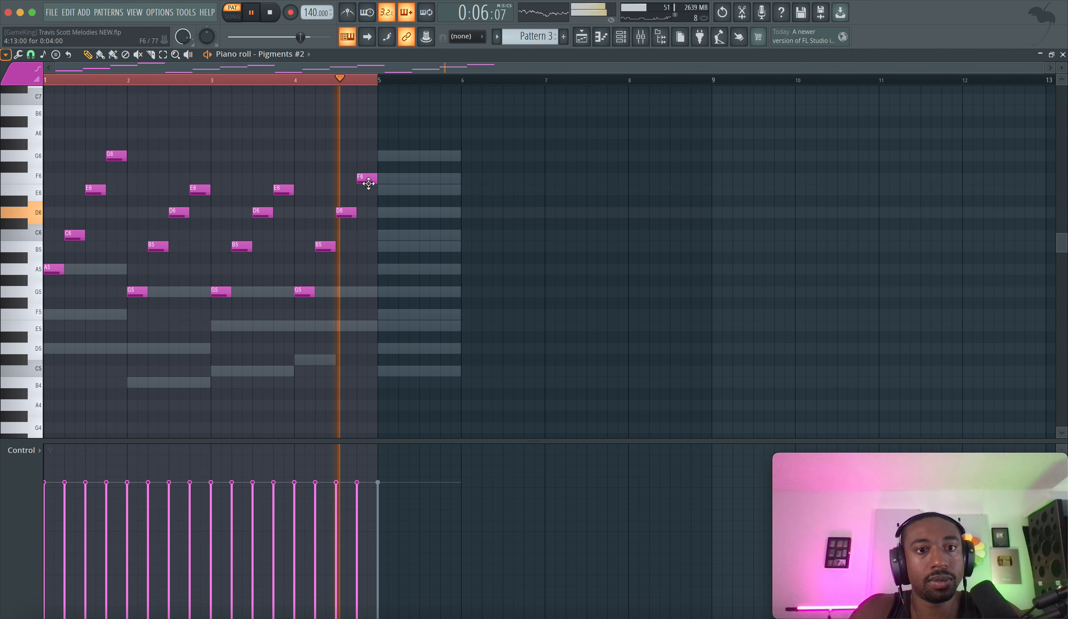
pyautogui.press('space')
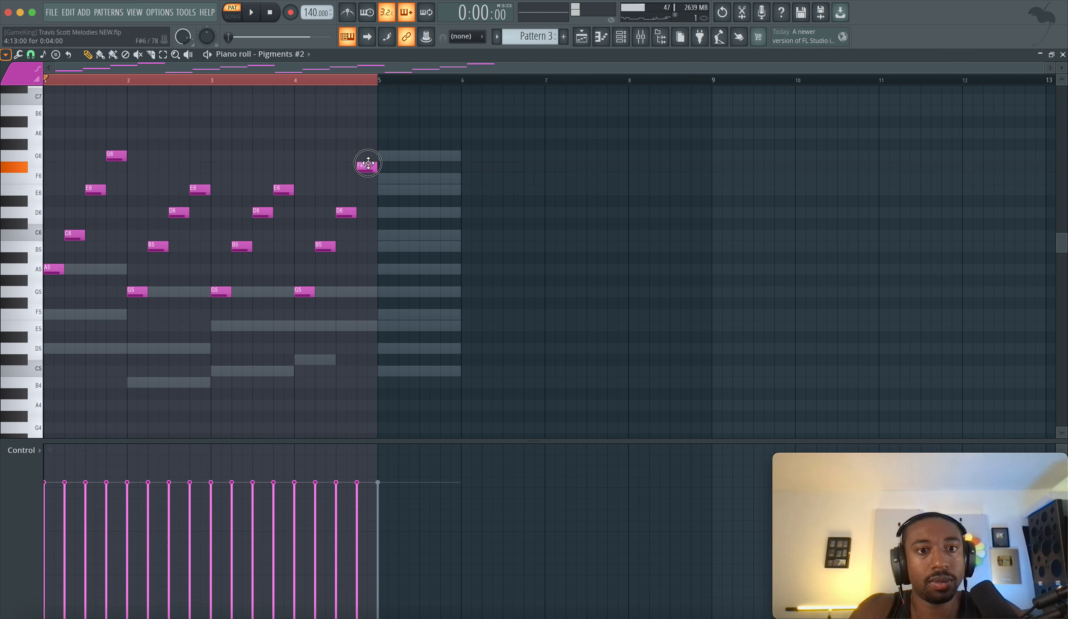
pyautogui.moveTo(368, 163); pyautogui.dragTo(368, 153)
# Step: Audition the revised arpeggio with the other channels and clear the time selection over bars 1 to 4
pyautogui.press('space')
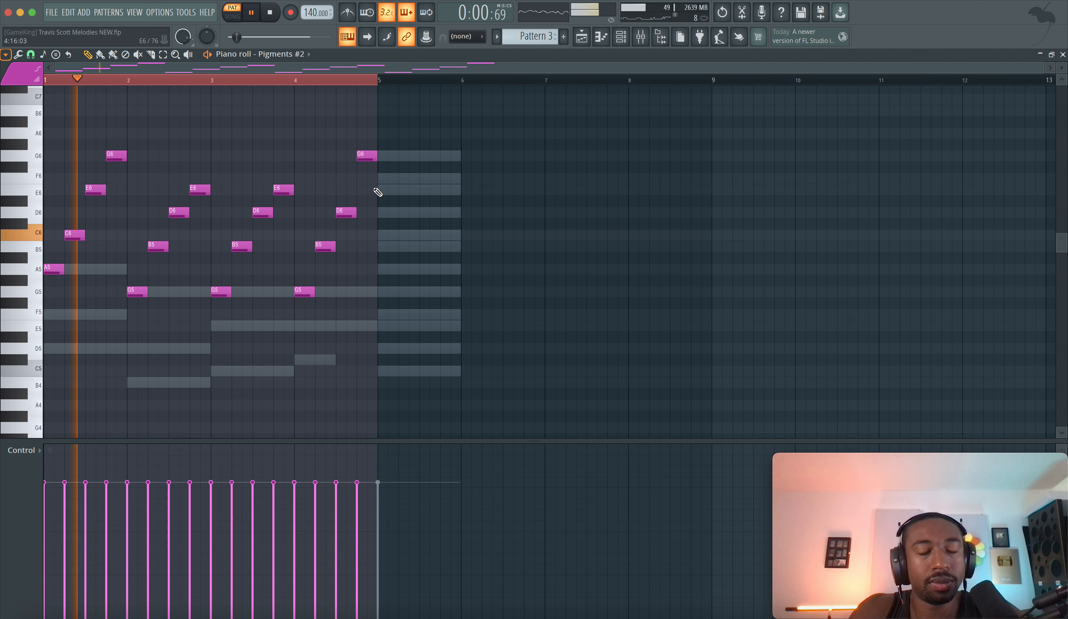
pyautogui.press('space')
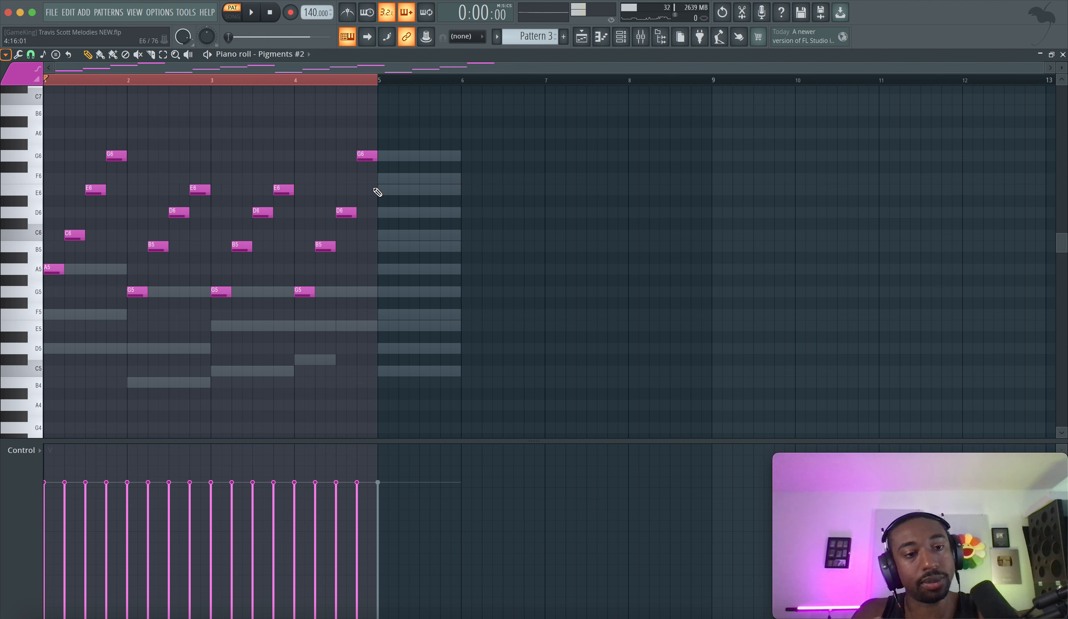
pyautogui.press('space')
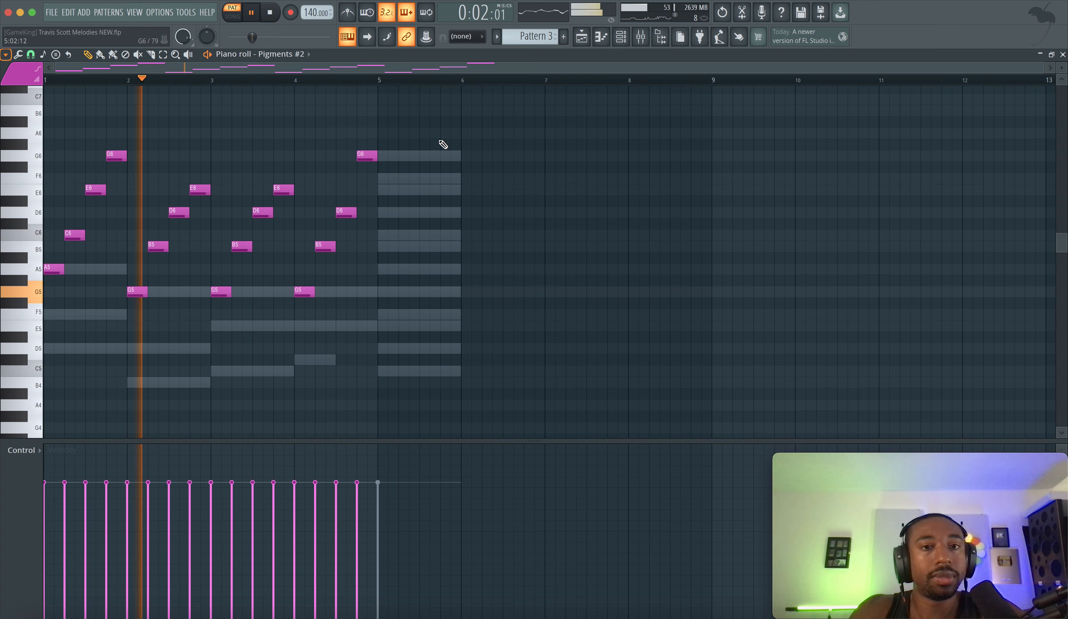
pyautogui.press('space')
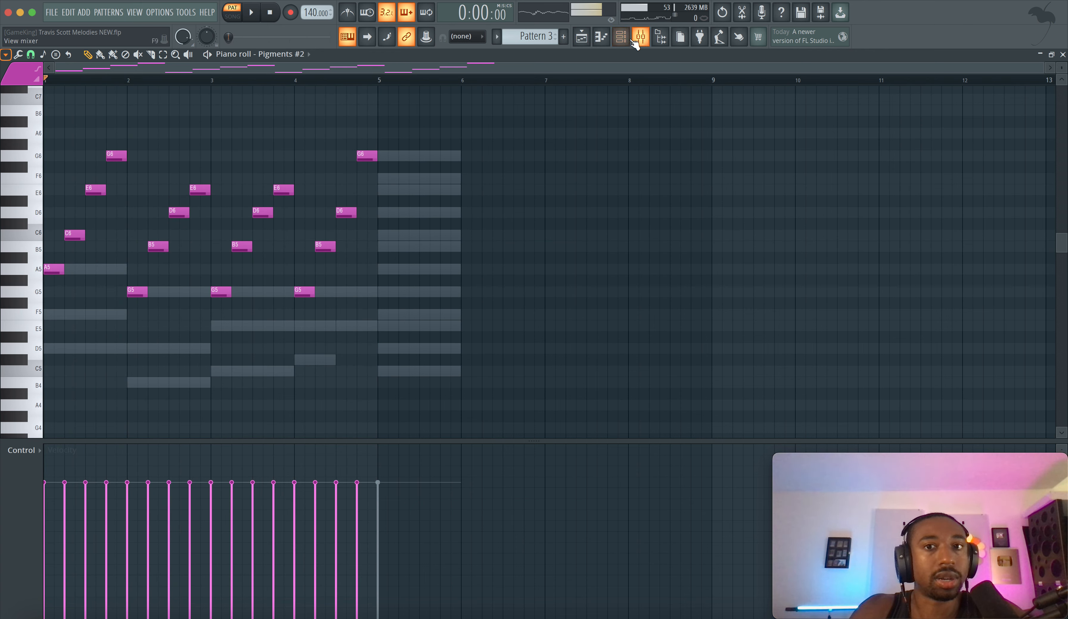
# Step: Select all four Pigments channels and route them to their own mixer tracks, 2 to 5
pyautogui.click(622, 40)
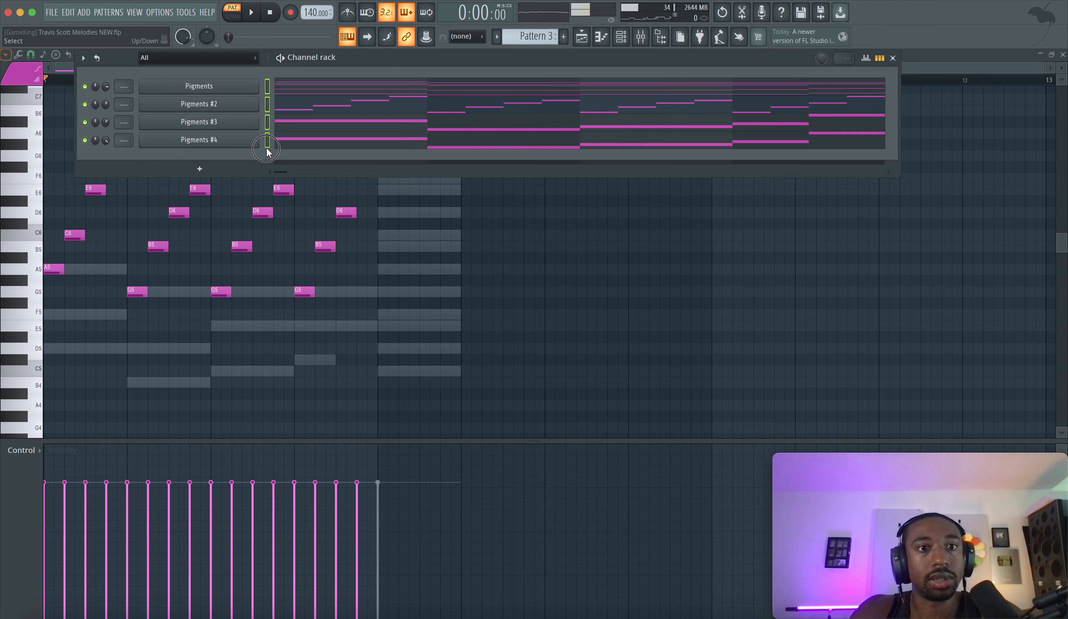
pyautogui.hotkey('ctrl', 'l')
pyautogui.click(113, 263)
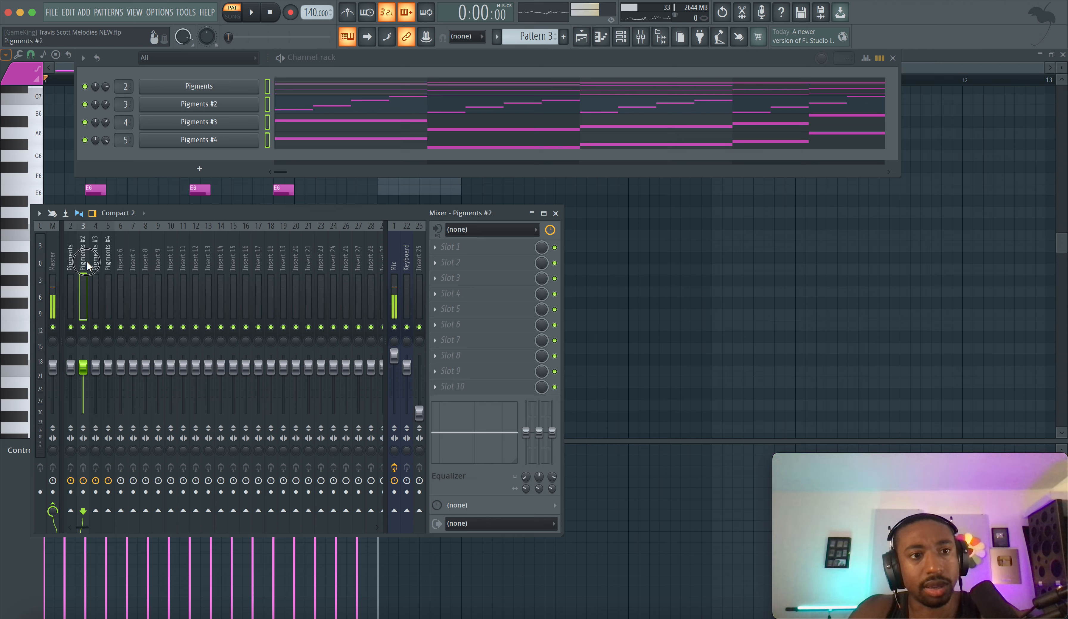
# Step: Load kHs Reverser into the first effect slot of the Pigments #2 mixer track
pyautogui.press('space')
pyautogui.press('space')
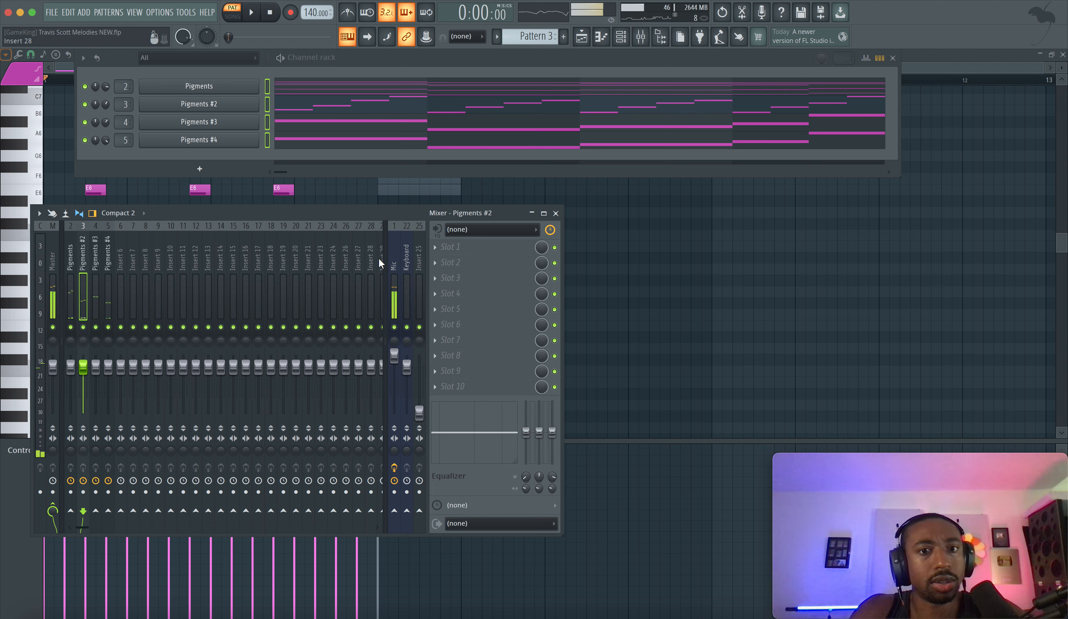
pyautogui.click(439, 246)
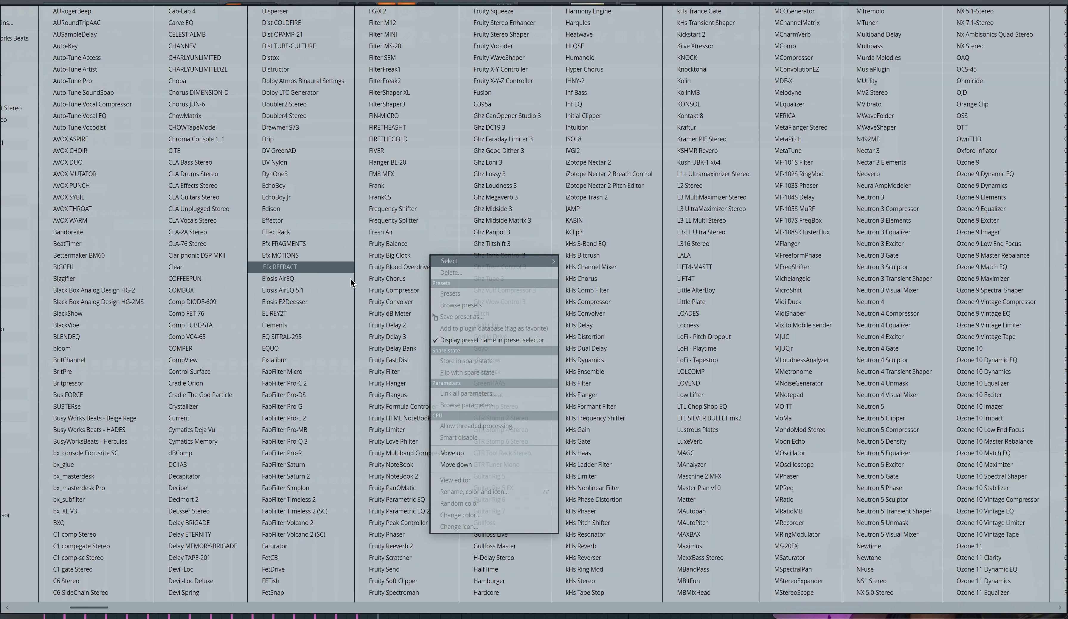
pyautogui.scroll(-4, 313, 374)
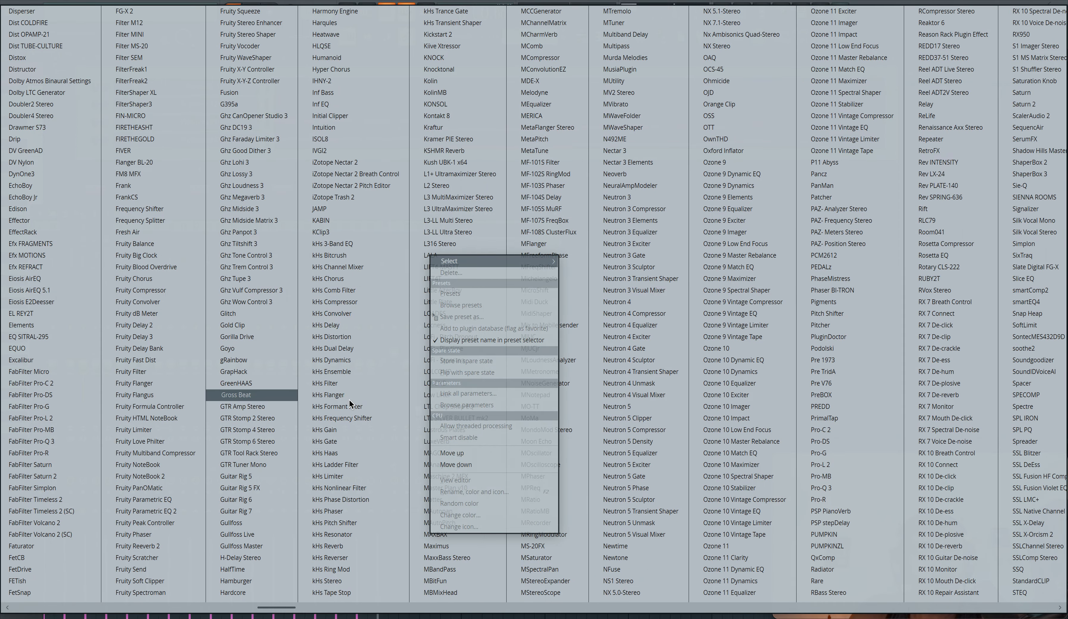
pyautogui.click(343, 557)
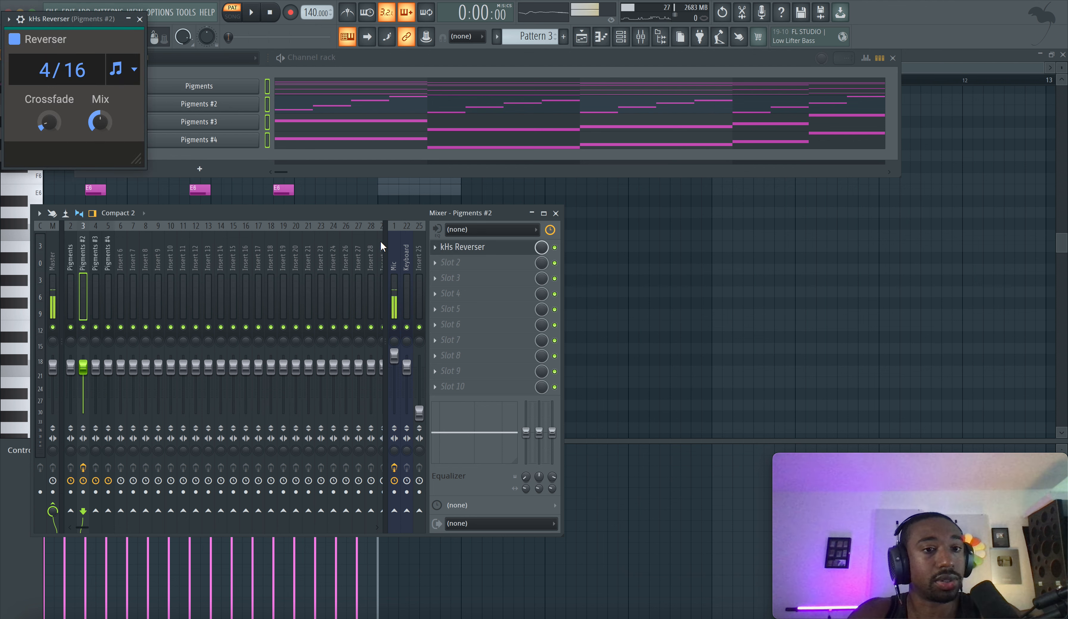
# Step: Lower the Reverser's mix below 50% while the pattern plays
pyautogui.press('space')
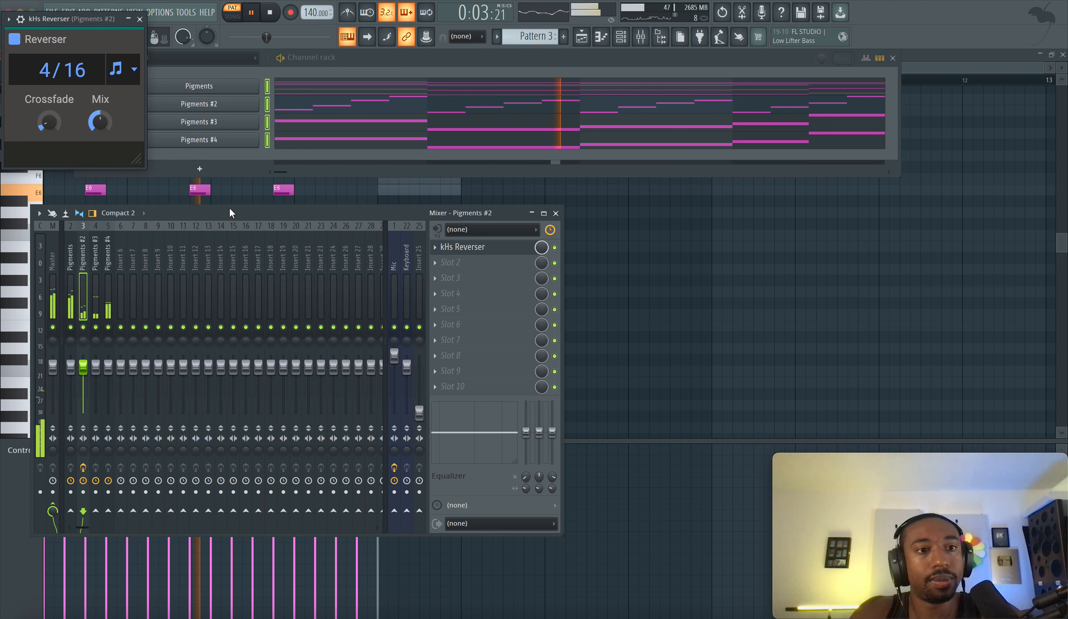
pyautogui.moveTo(99, 122)
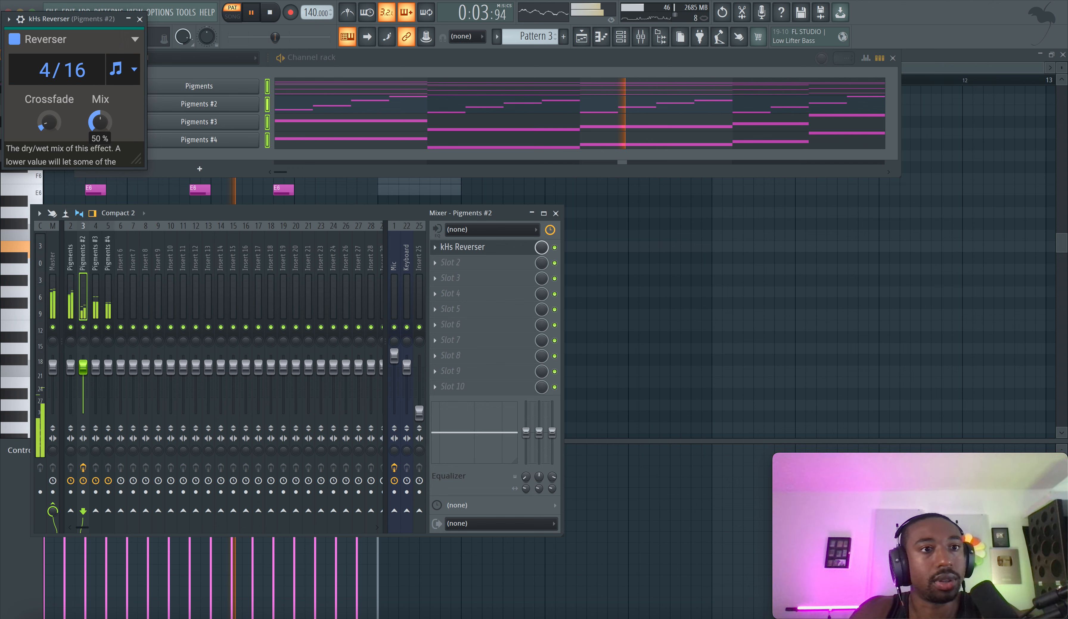
pyautogui.moveTo(99, 122); pyautogui.dragTo(103, 123)
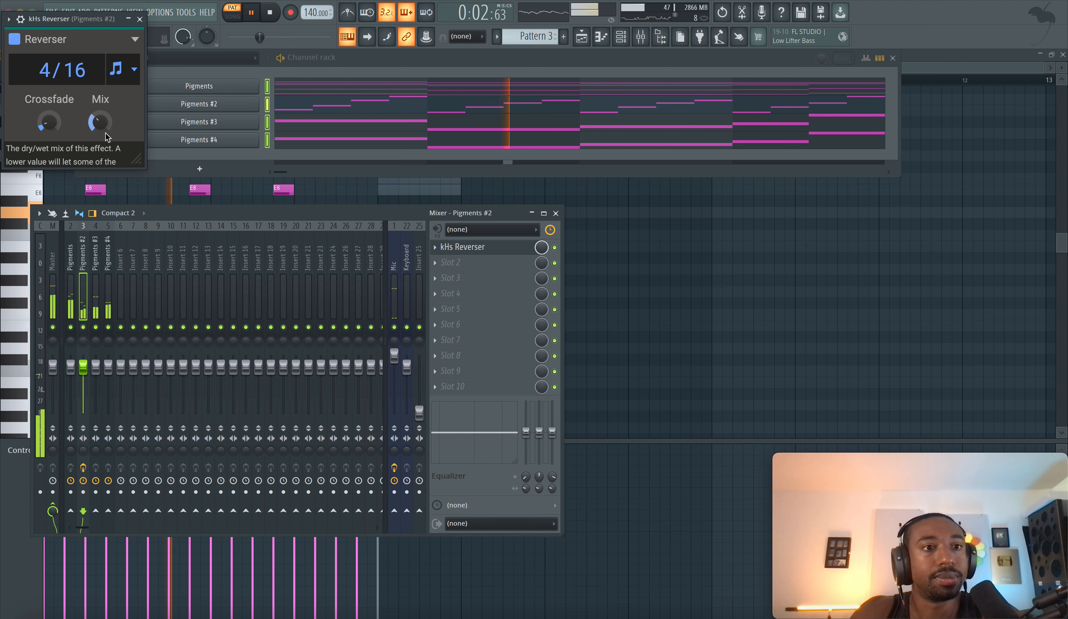
# Step: Set a time selection over bars 1 to 4 in the Pigments #2 piano roll and audition the loop
pyautogui.rightClick(573, 205)
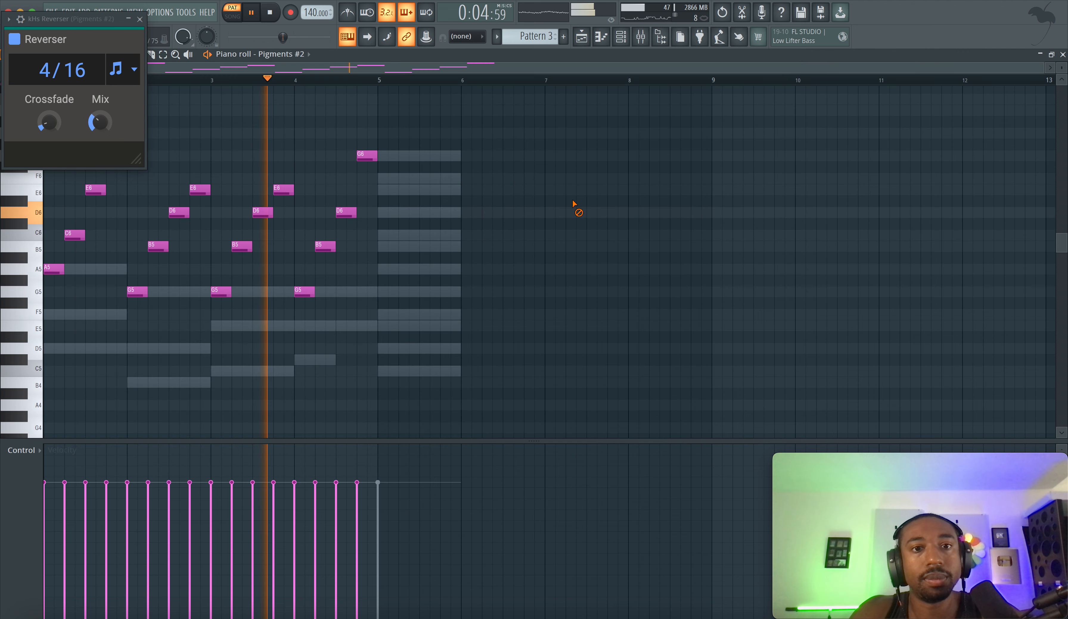
pyautogui.moveTo(381, 78); pyautogui.dragTo(47, 78)
pyautogui.click(470, 205)
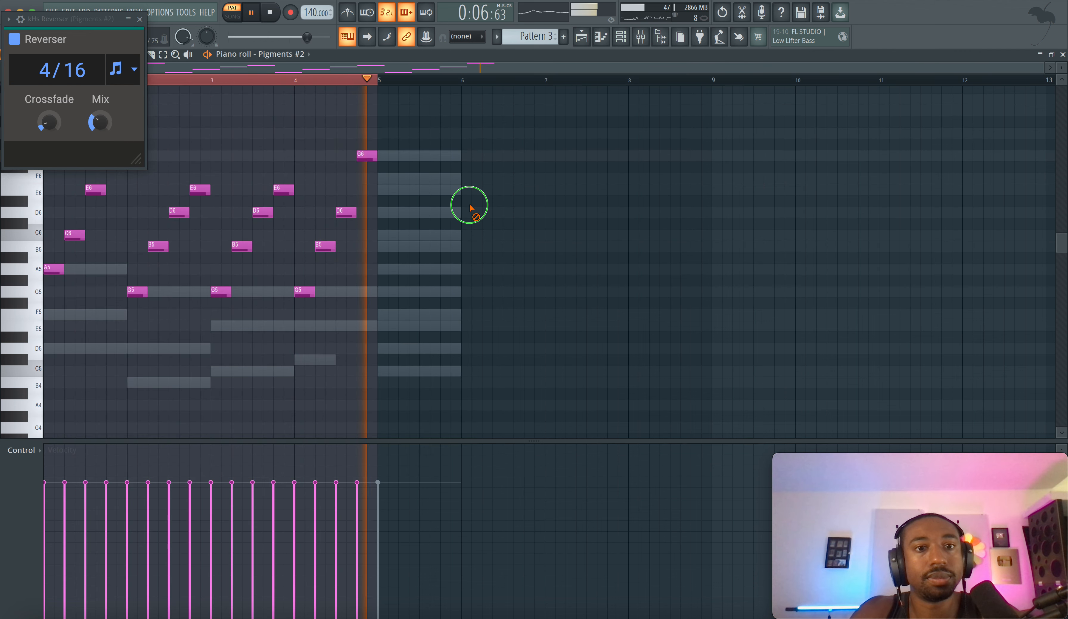
# Step: Load the Avalon Strings preset from the Strings category into Pigments #2 and audition it
pyautogui.click(621, 37)
pyautogui.press('space')
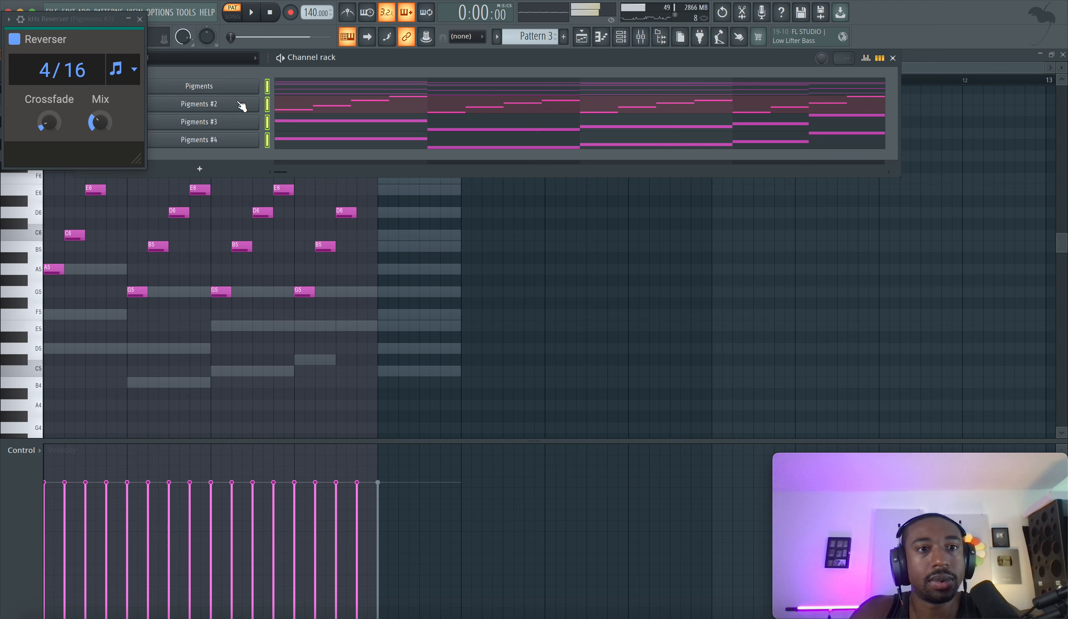
pyautogui.click(245, 108)
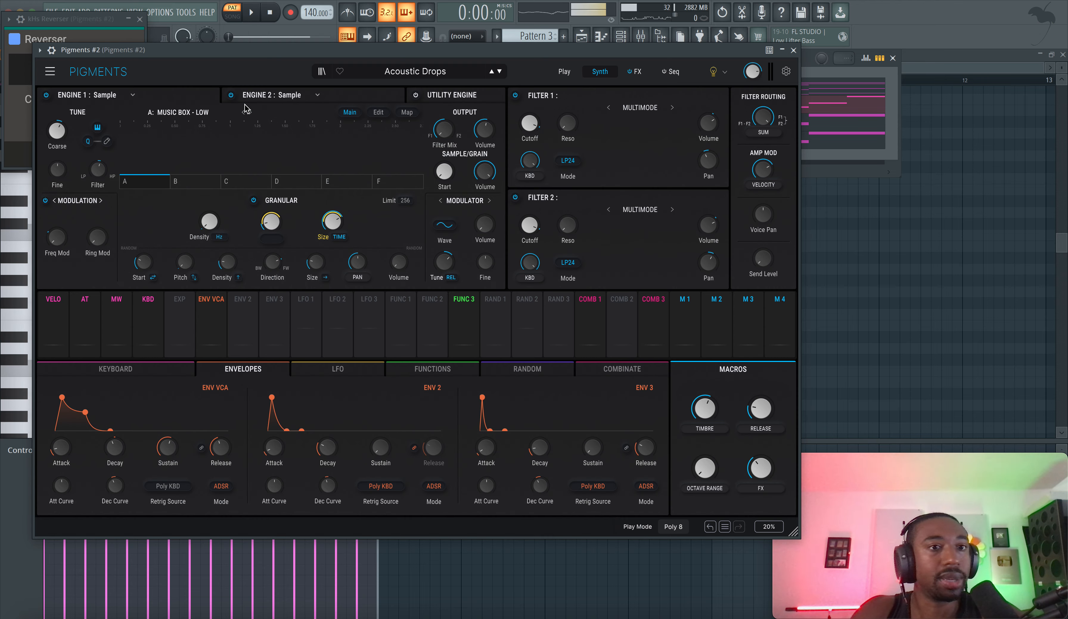
pyautogui.click(418, 72)
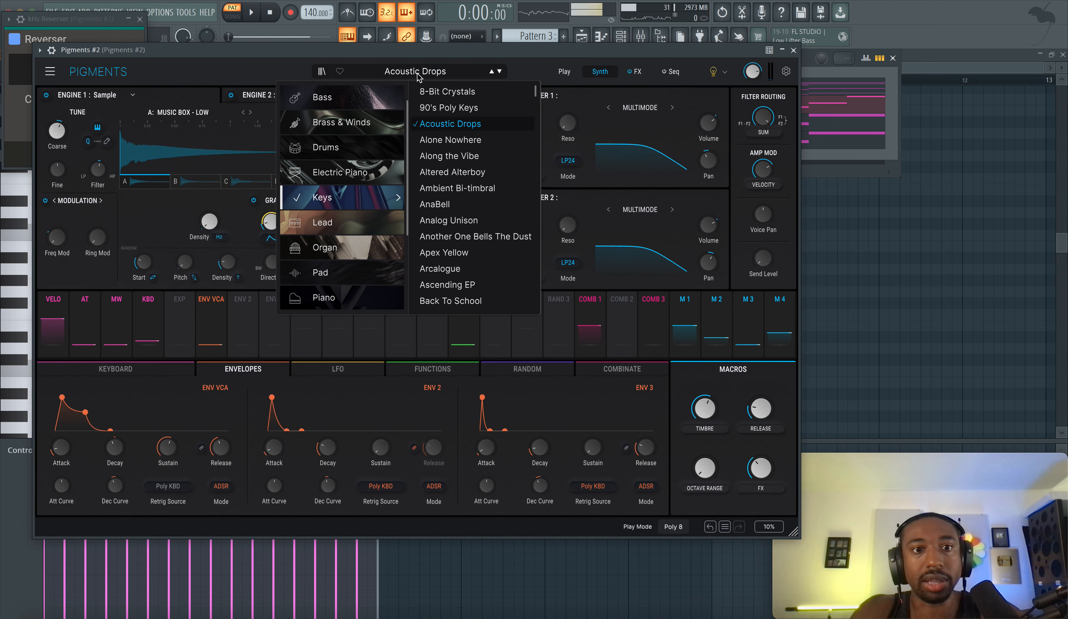
pyautogui.scroll(-3, 335, 225)
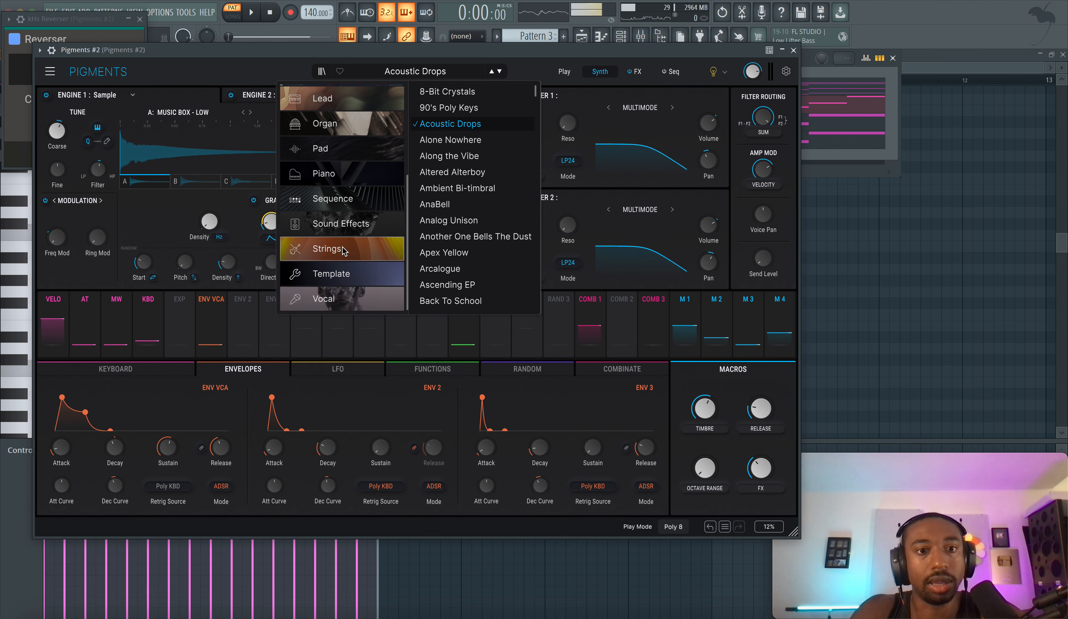
pyautogui.click(343, 250)
pyautogui.click(450, 140)
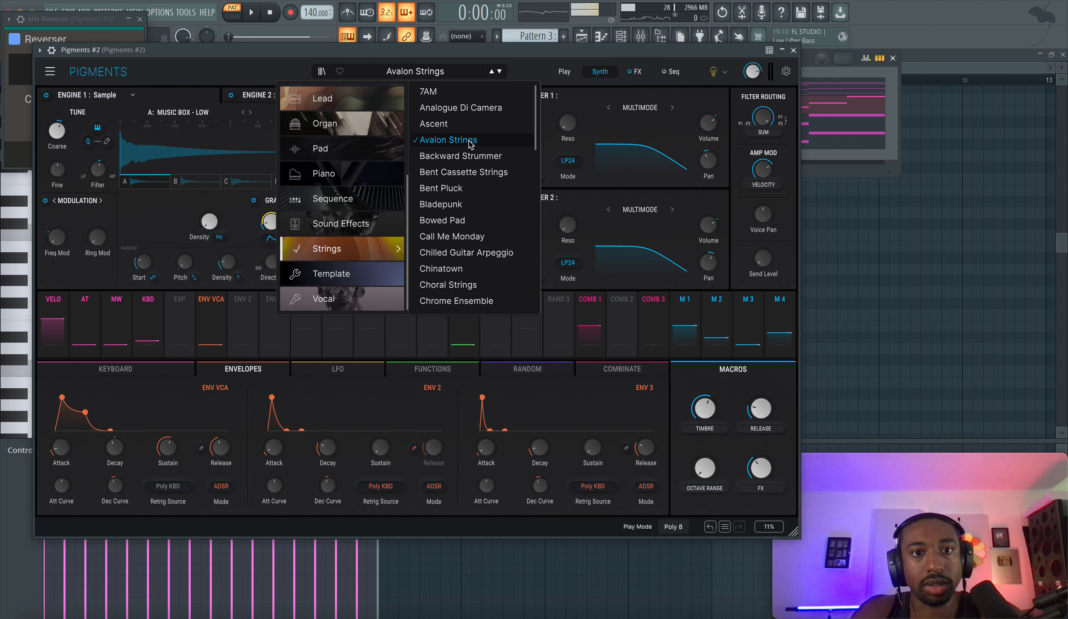
pyautogui.press('space')
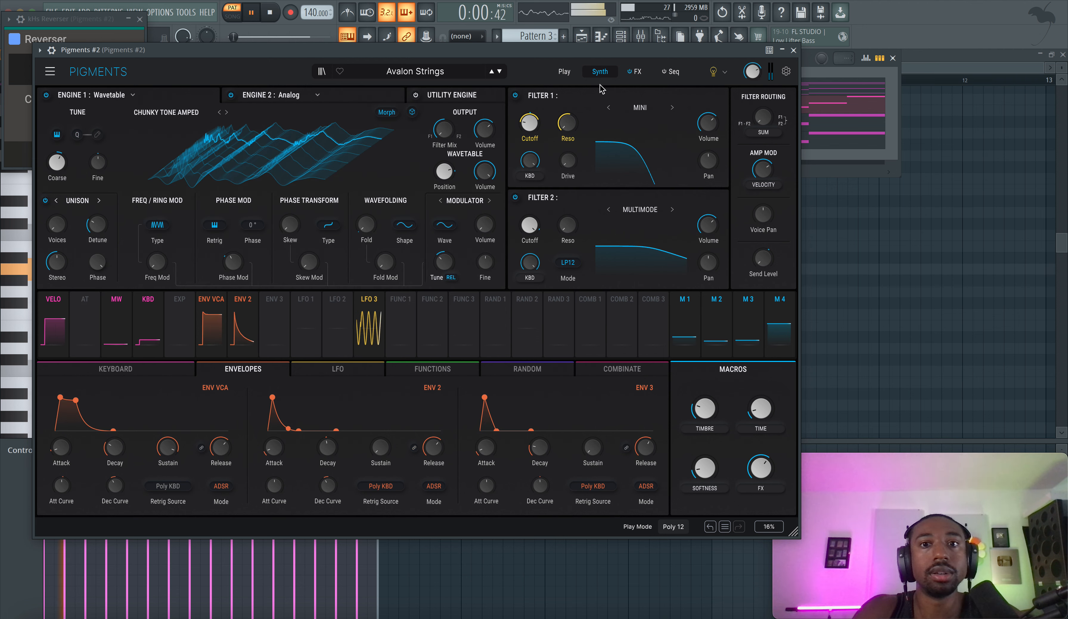
# Step: Switch Pigments #2 to the Backward Strummer preset, audition it and close the instrument
pyautogui.click(499, 71)
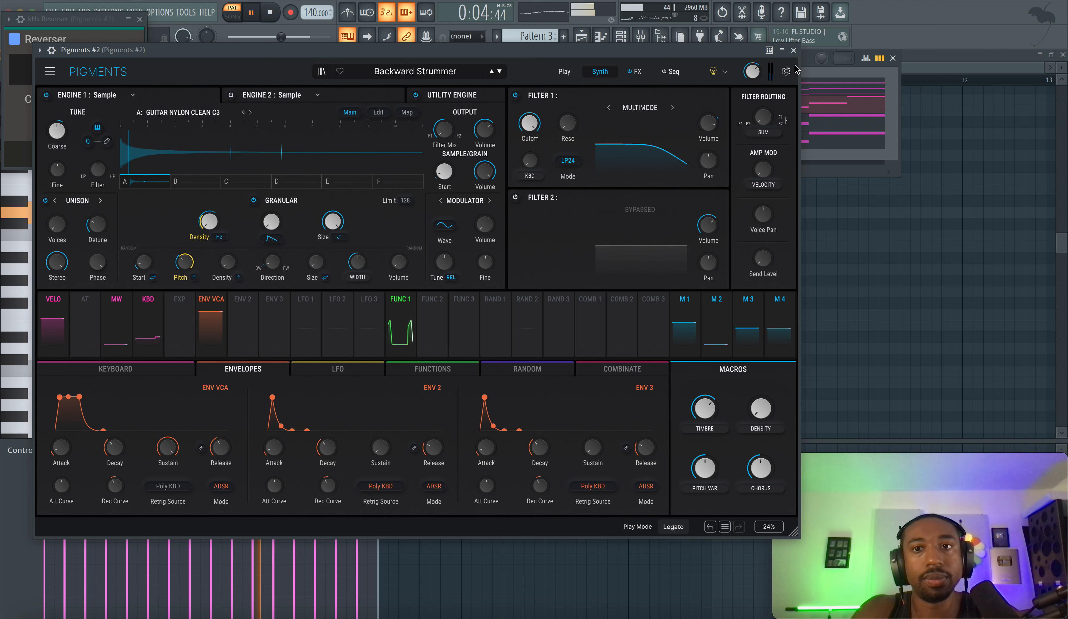
pyautogui.click(793, 50)
pyautogui.press('space')
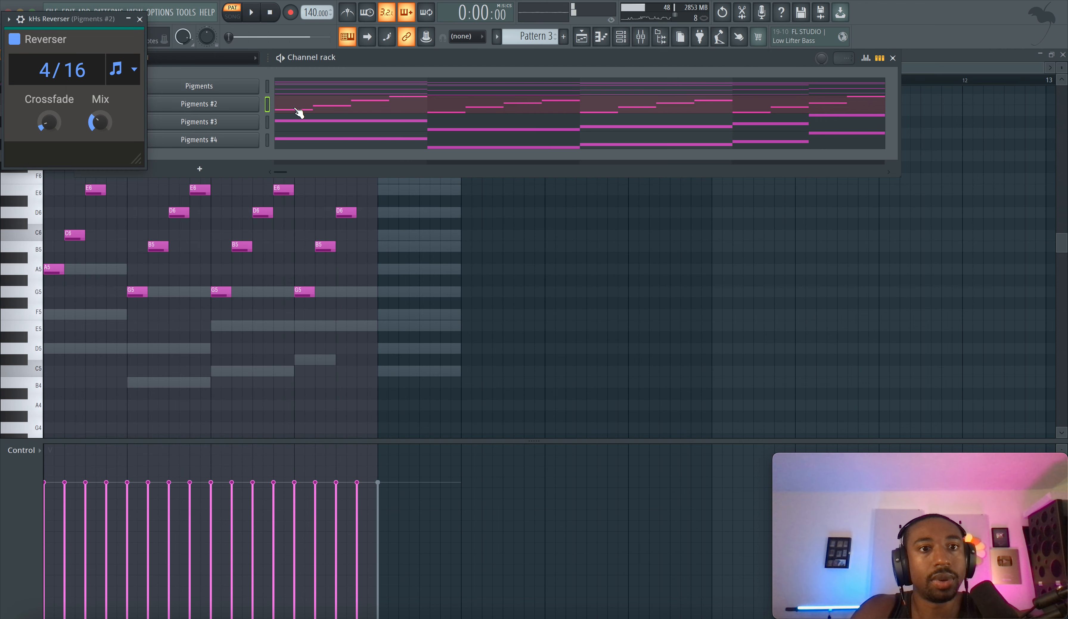
# Step: Transpose the whole Pigments #2 arpeggio up one octave and start playback to hear it
pyautogui.rightClick(203, 240)
pyautogui.scroll(2, 203, 240)
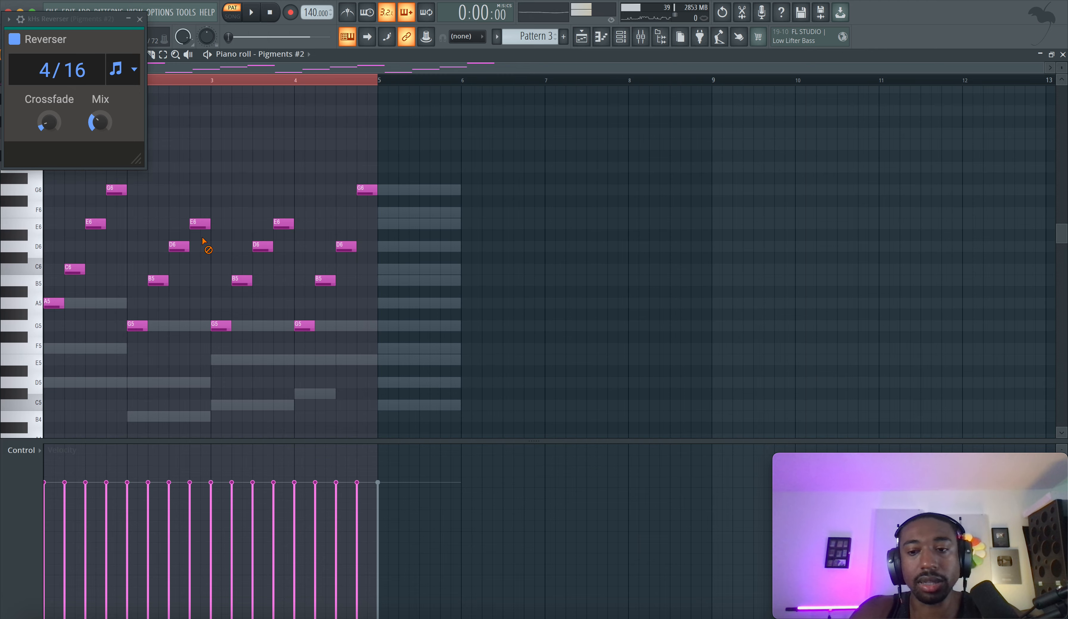
pyautogui.press('super+Up')
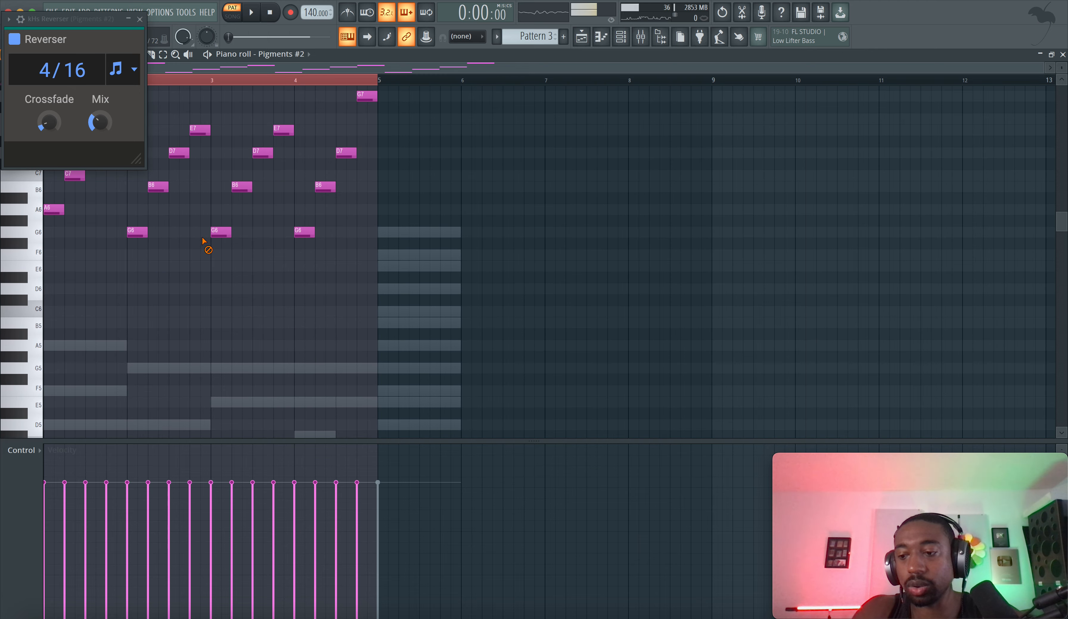
pyautogui.press('space')
# Step: Close the Reverser and mute Pigments, Pigments #3 and Pigments #4 to audition Pigments #2 alone
pyautogui.click(620, 37)
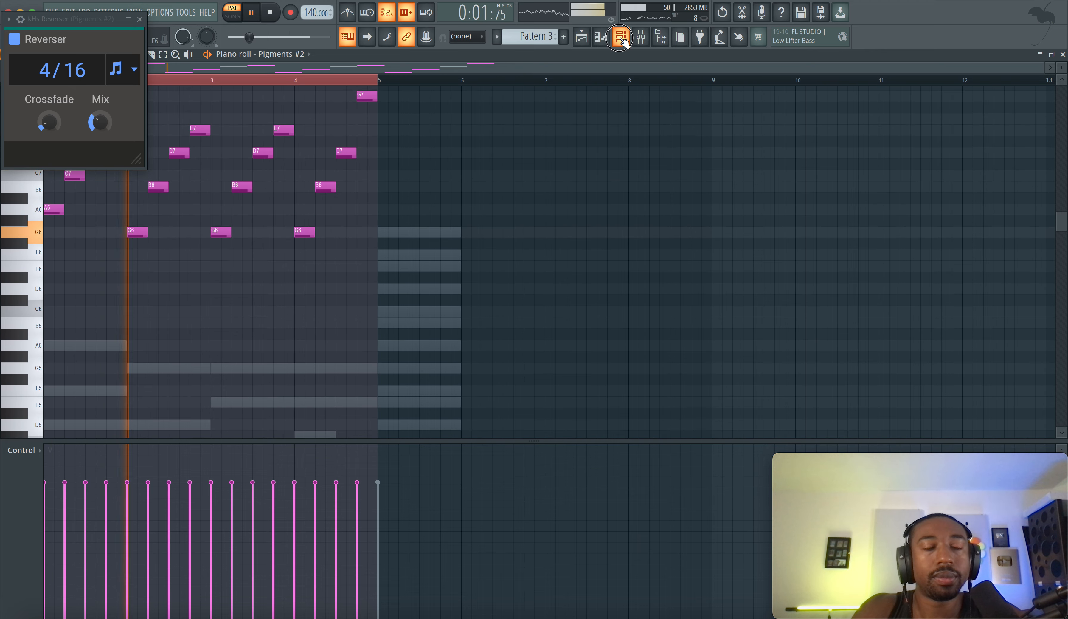
pyautogui.click(139, 19)
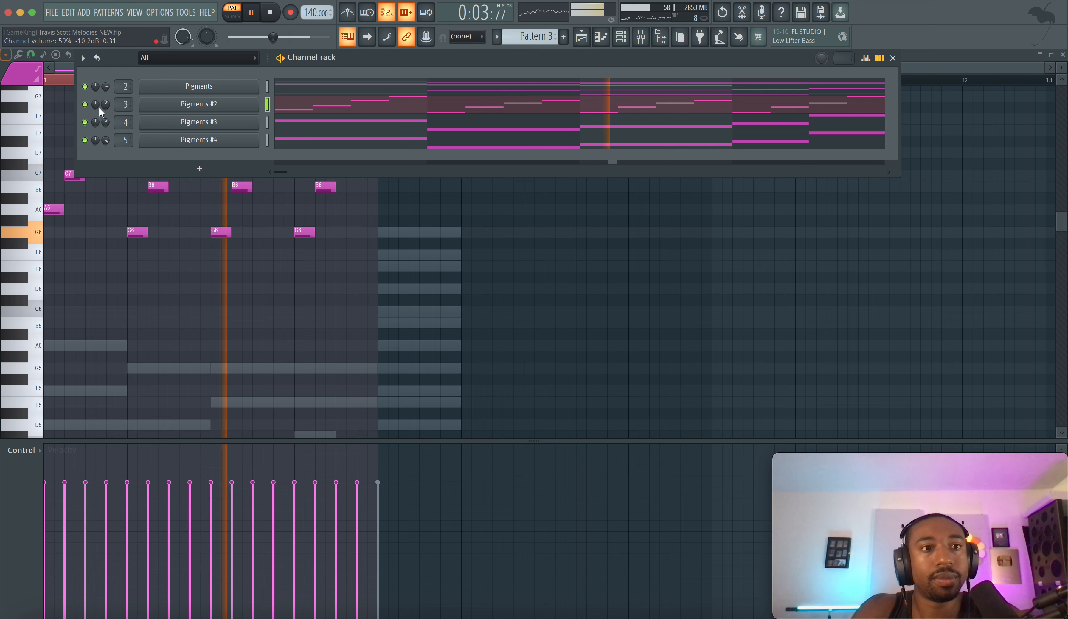
pyautogui.press('space')
pyautogui.click(84, 86)
pyautogui.click(85, 140)
pyautogui.press('space')
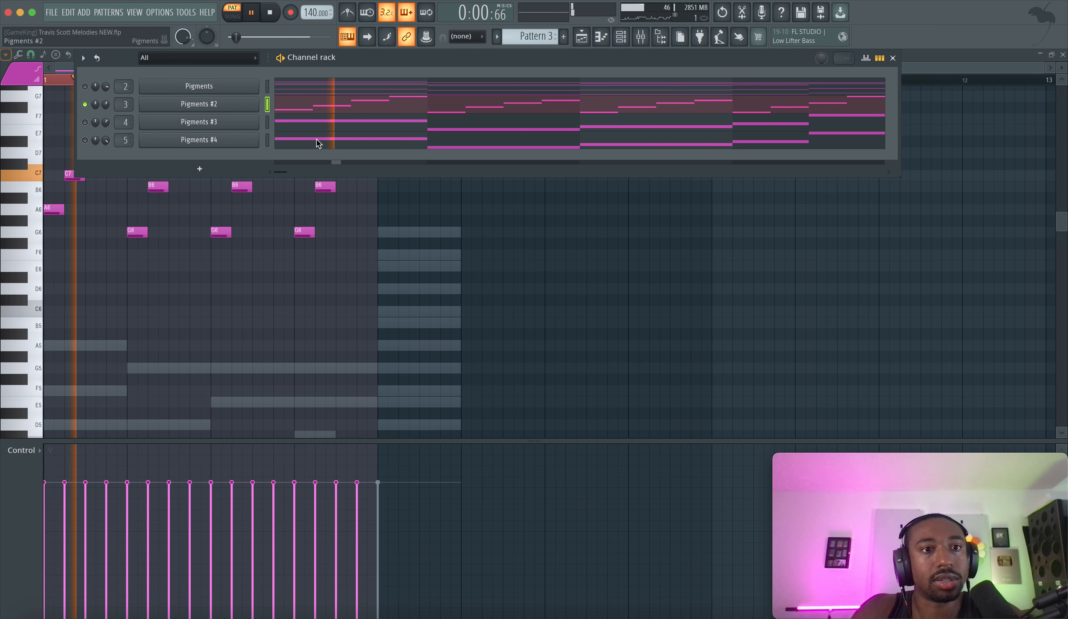
# Step: Stop playback and switch Pigments #2 to the Bent Cassette Strings preset
pyautogui.press('space')
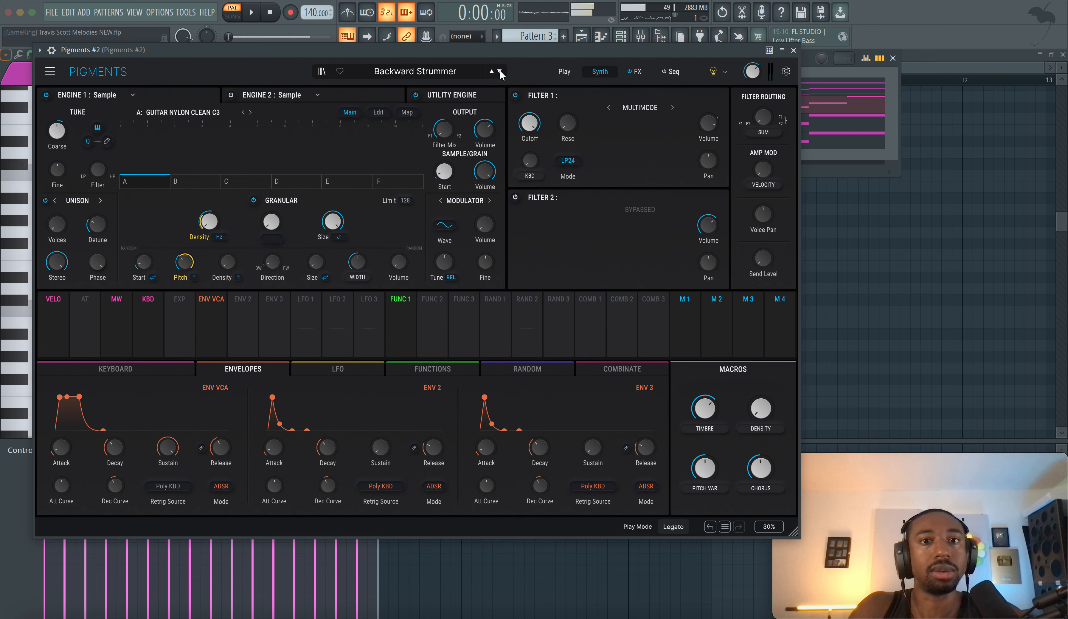
pyautogui.click(500, 71)
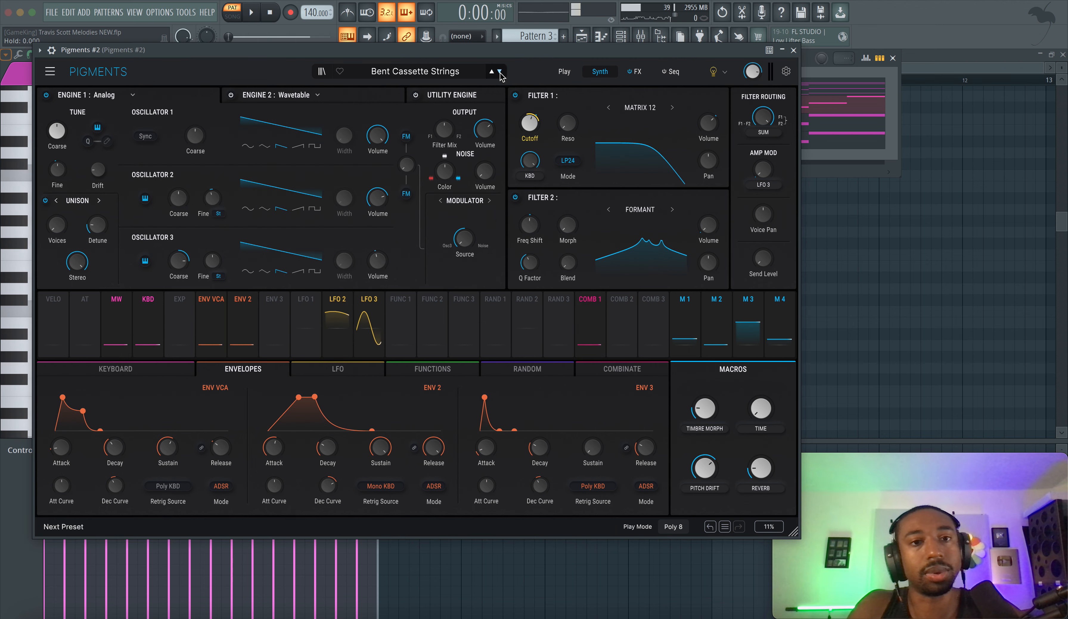
pyautogui.click(793, 50)
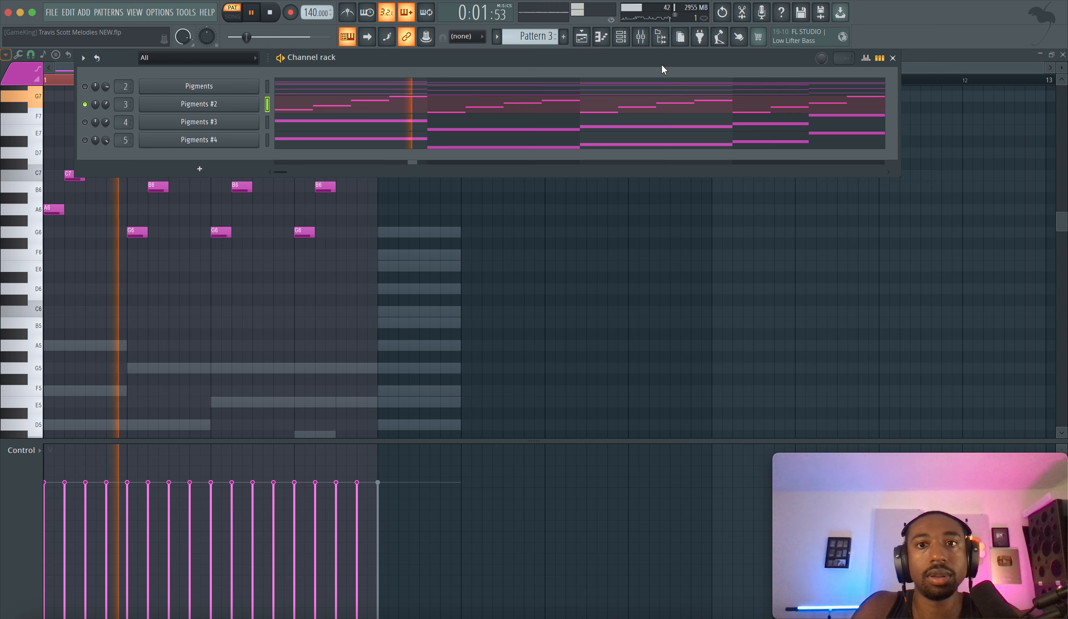
# Step: Unmute Pigments, Pigments #3 and Pigments #4 and lower the Pigments #2 channel volume to 20% during playback
pyautogui.click(85, 86)
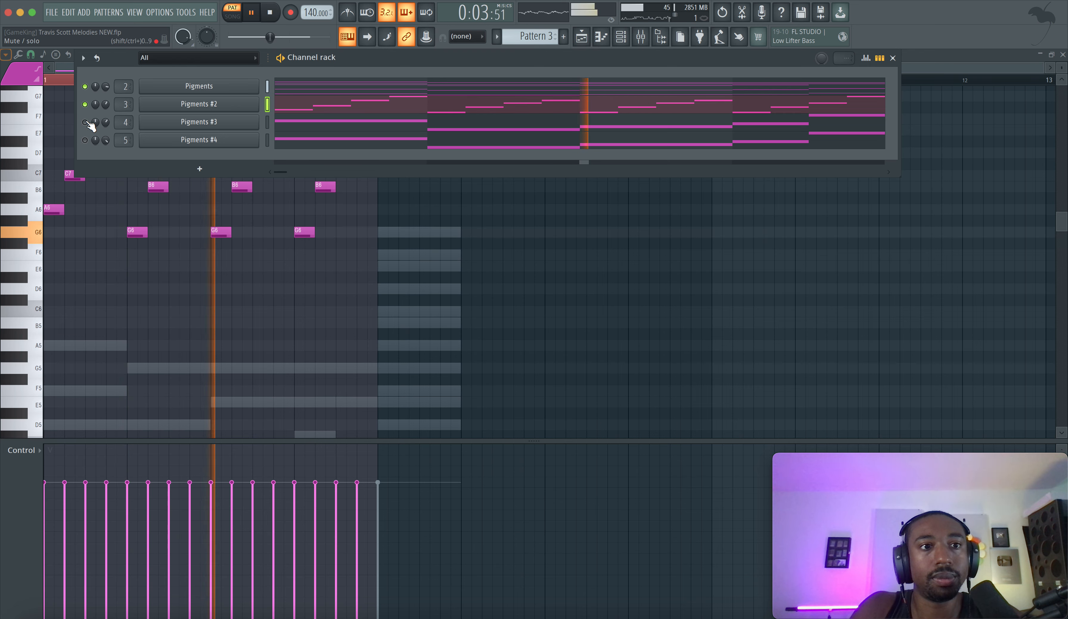
pyautogui.moveTo(107, 103); pyautogui.dragTo(107, 113)
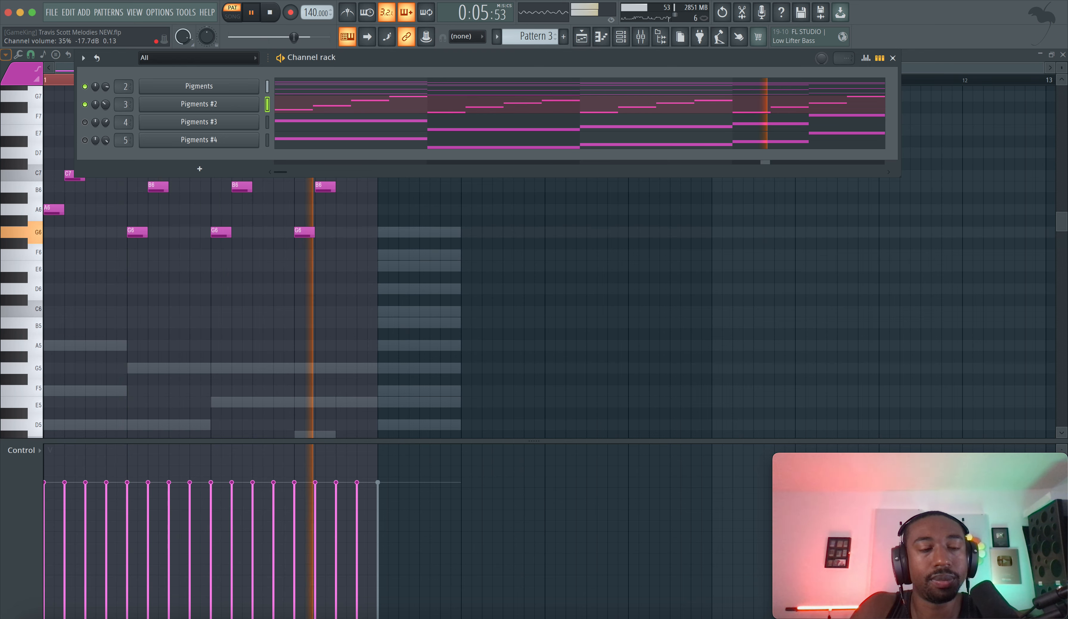
pyautogui.click(84, 122)
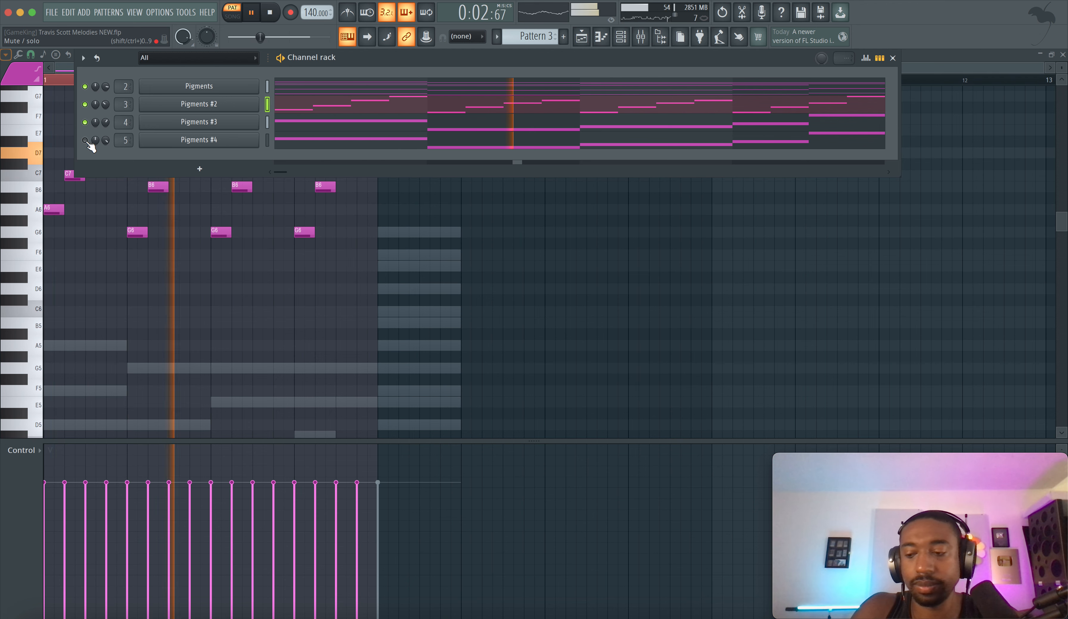
pyautogui.click(86, 140)
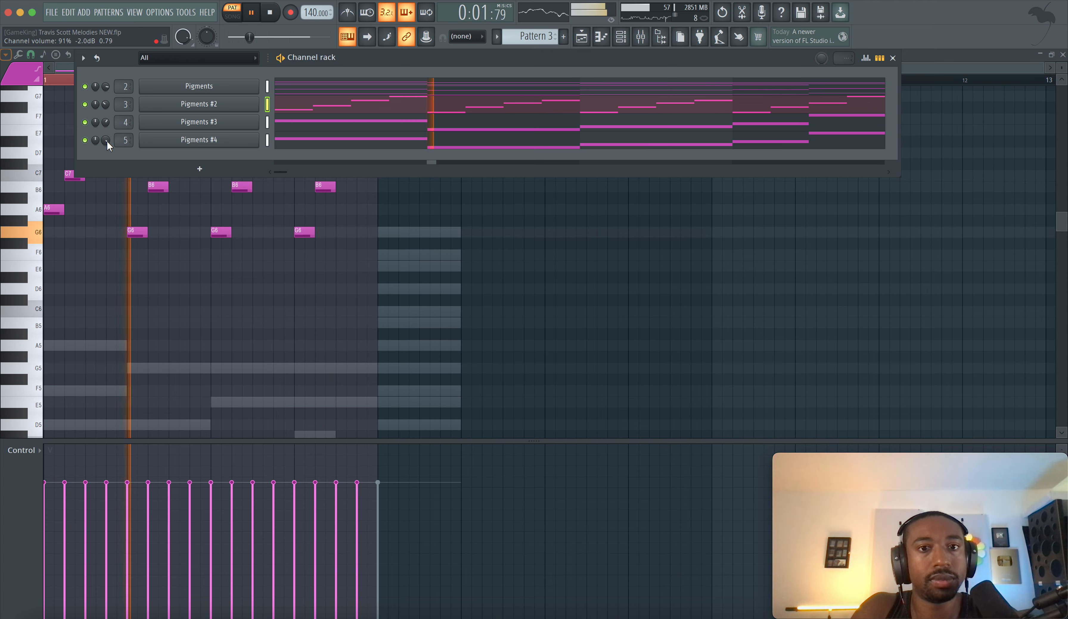
pyautogui.moveTo(106, 104); pyautogui.dragTo(106, 128)
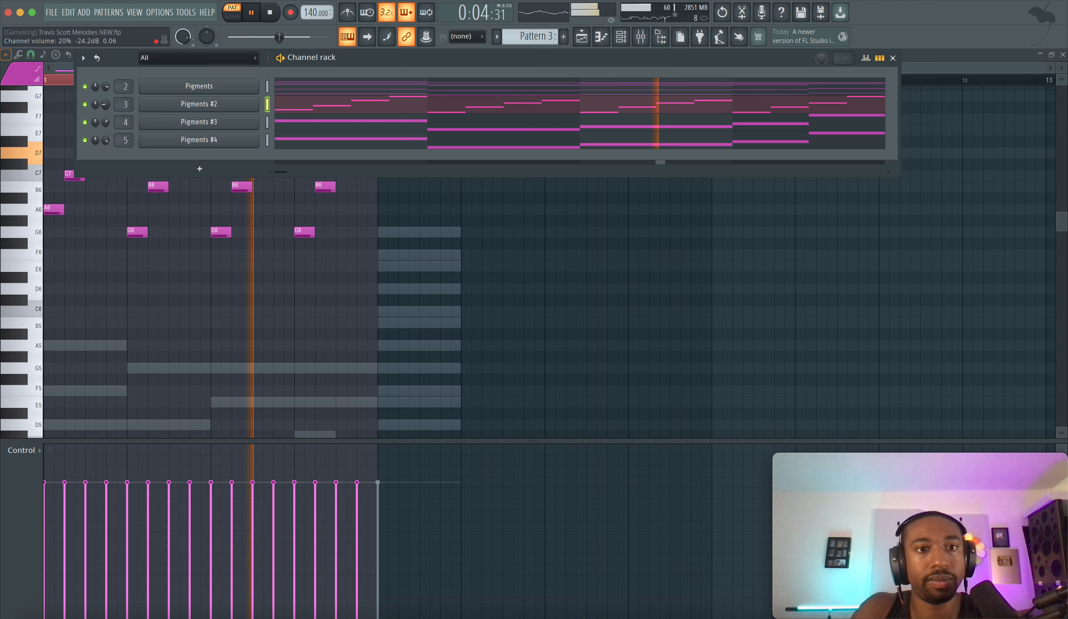
pyautogui.rightClick(205, 284)
pyautogui.scroll(1, 510, 145)
pyautogui.press('space')
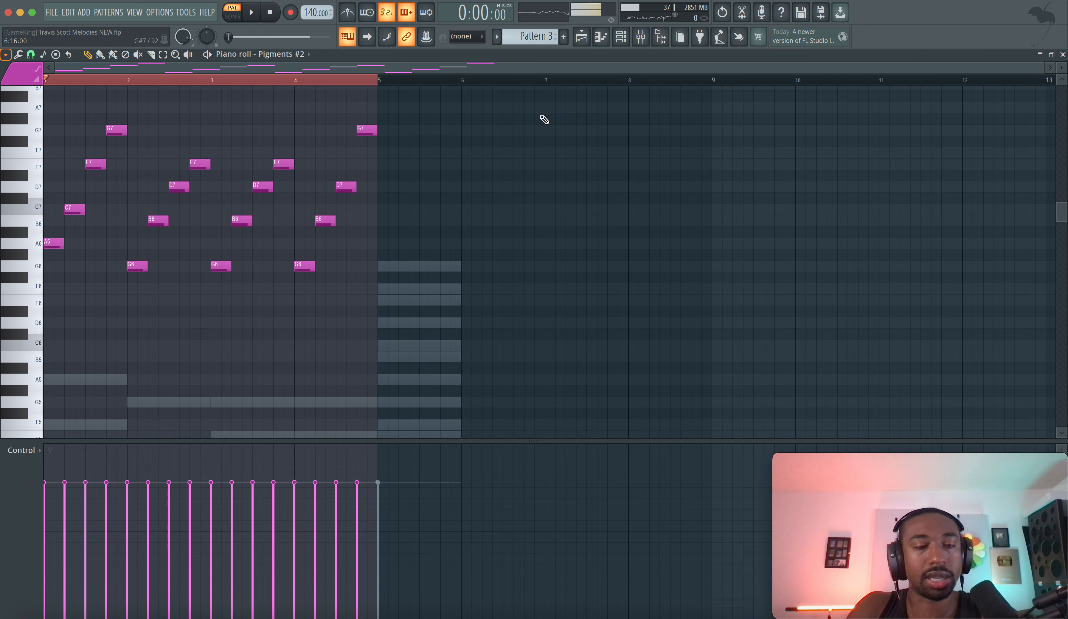
# Step: Compare the loop with Pigments #2 muted and unmuted
pyautogui.click(621, 38)
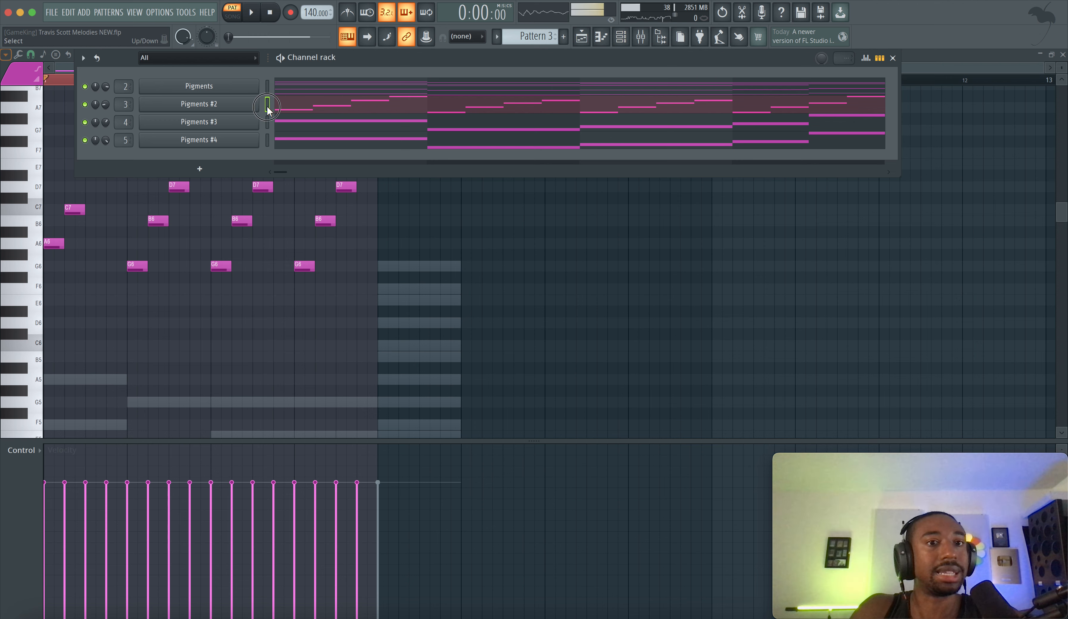
pyautogui.click(85, 104)
pyautogui.press('space')
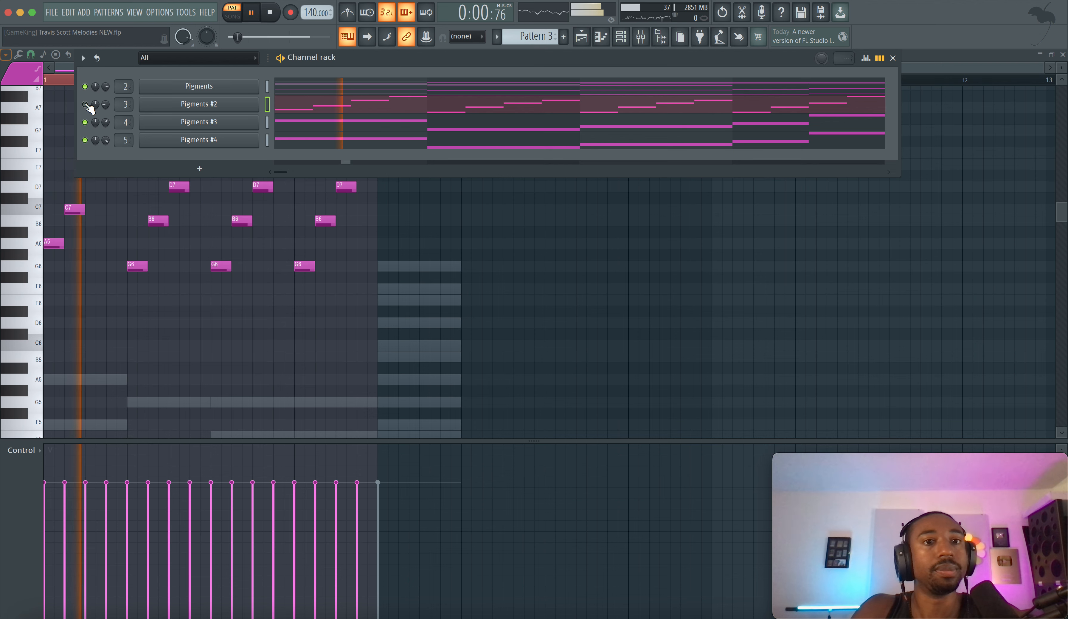
pyautogui.click(85, 104)
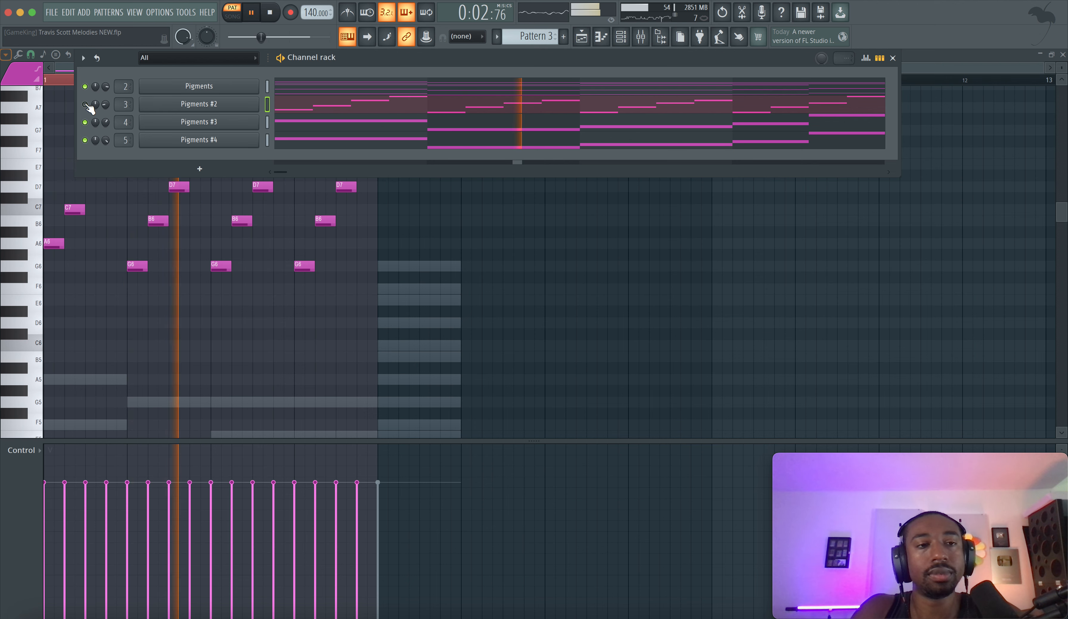
pyautogui.press('space')
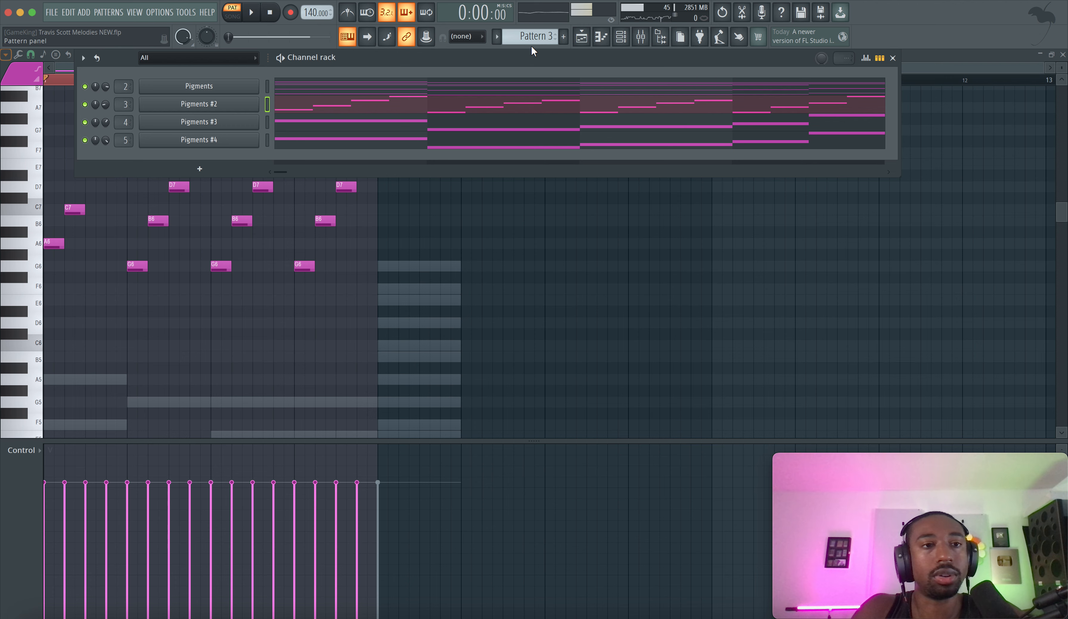
# Step: Rename mixer insert 6 as Melody and route the four Pigments mixer tracks only to it
pyautogui.click(641, 38)
pyautogui.click(128, 267)
pyautogui.press('F2')
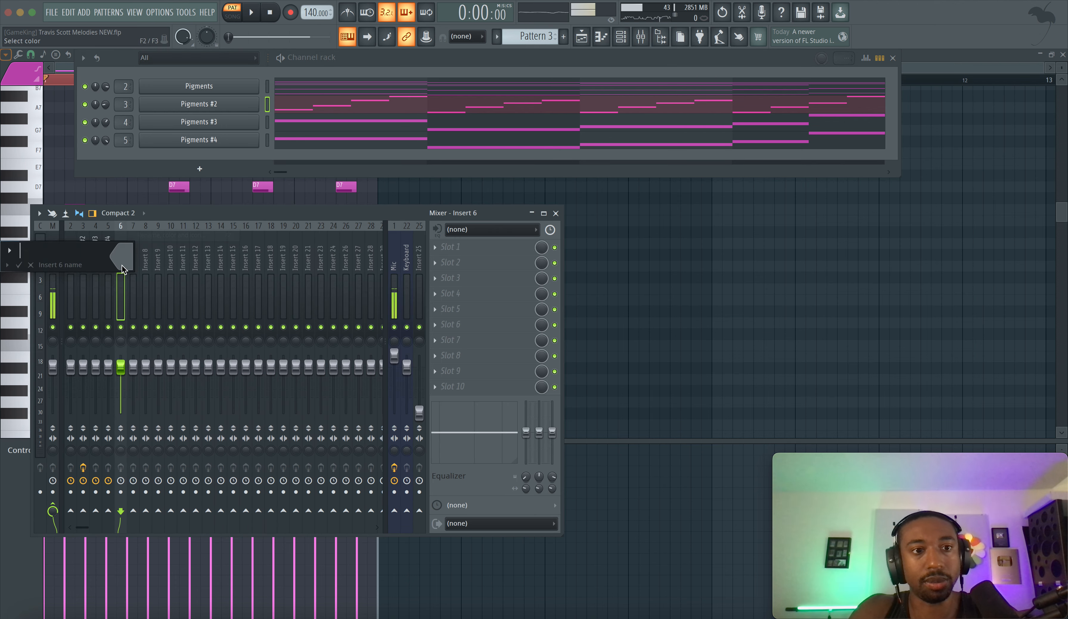
pyautogui.write('Melody')
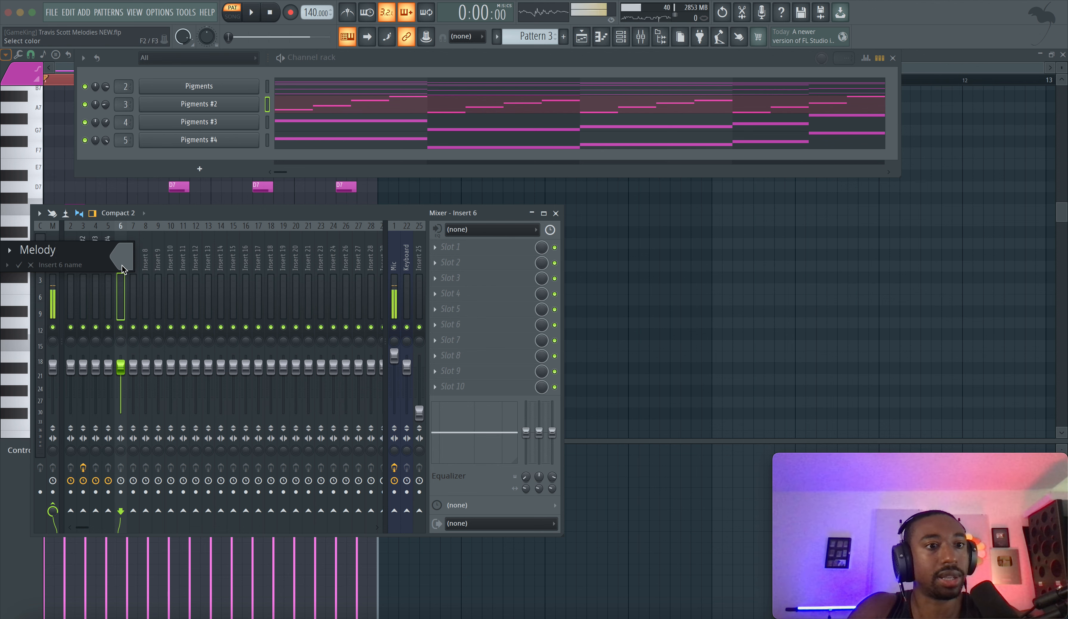
pyautogui.press('Return')
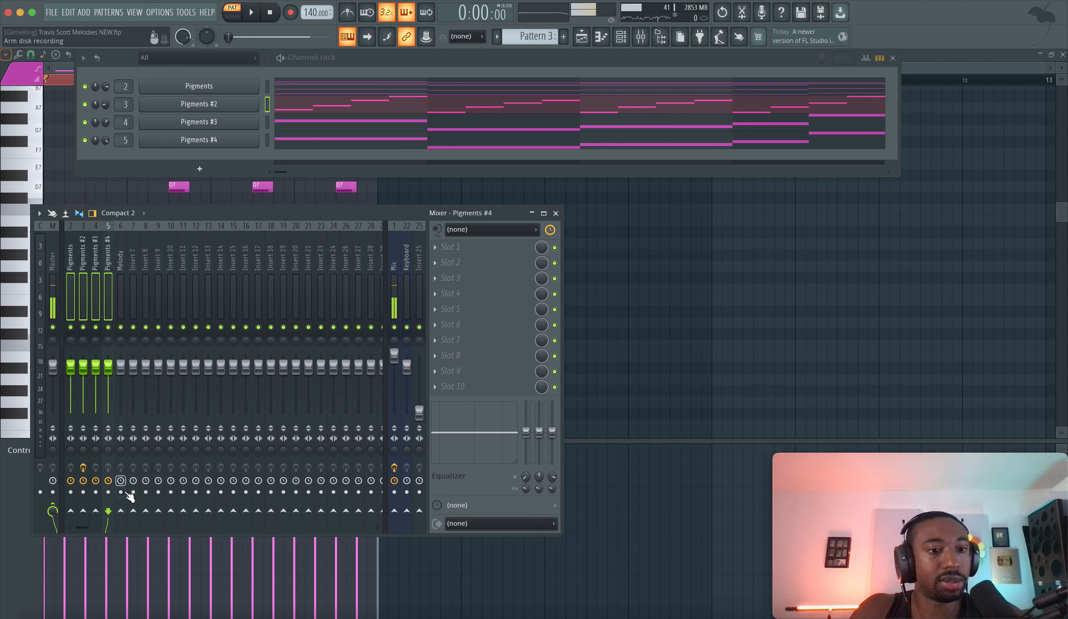
pyautogui.rightClick(122, 507)
pyautogui.click(145, 525)
# Step: Load LuxeVerb in the first effect slot of the Melody track and enable its feedback section with the gain at 52
pyautogui.click(120, 263)
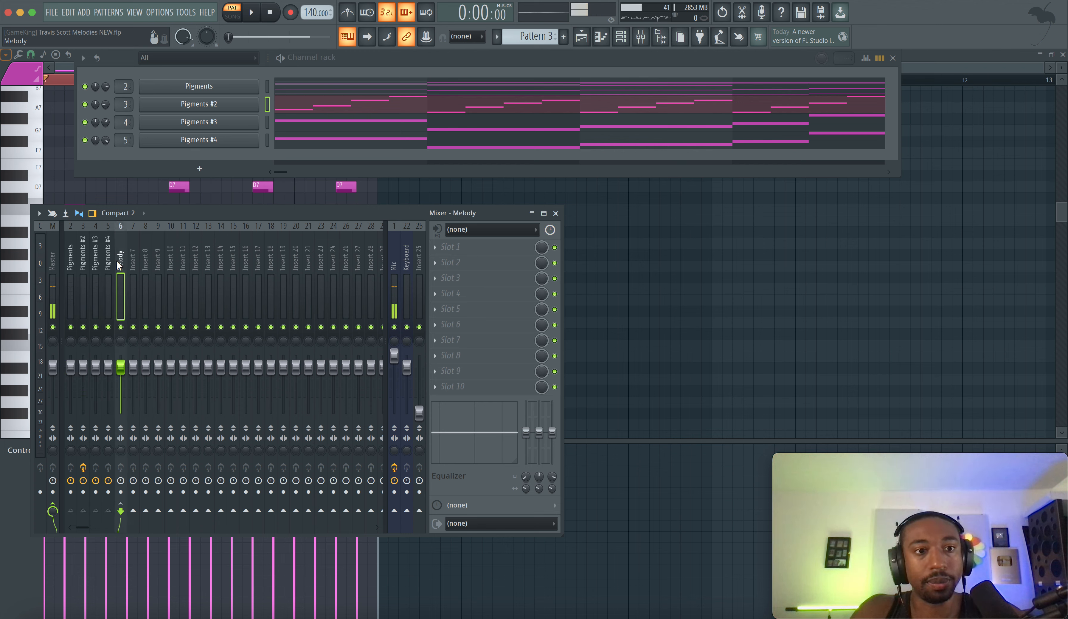
pyautogui.click(453, 257)
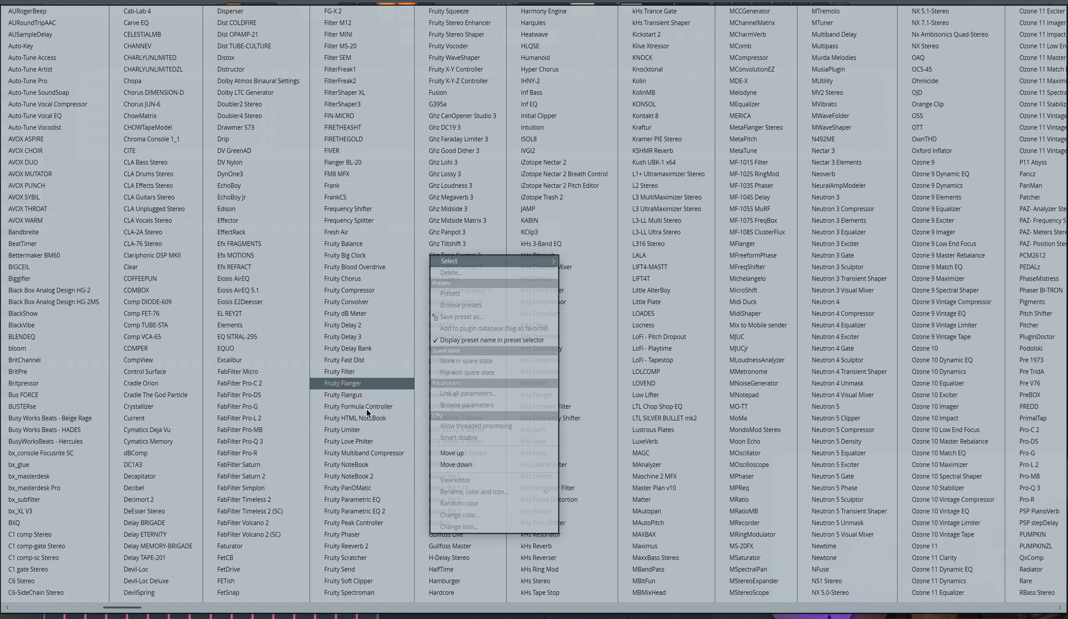
pyautogui.click(682, 442)
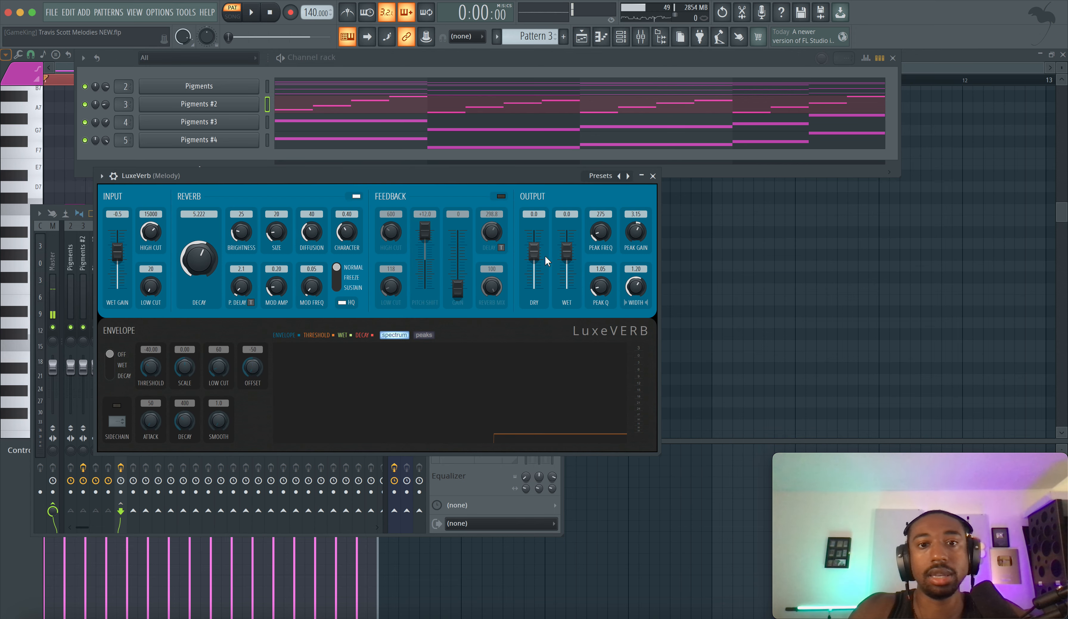
pyautogui.click(503, 196)
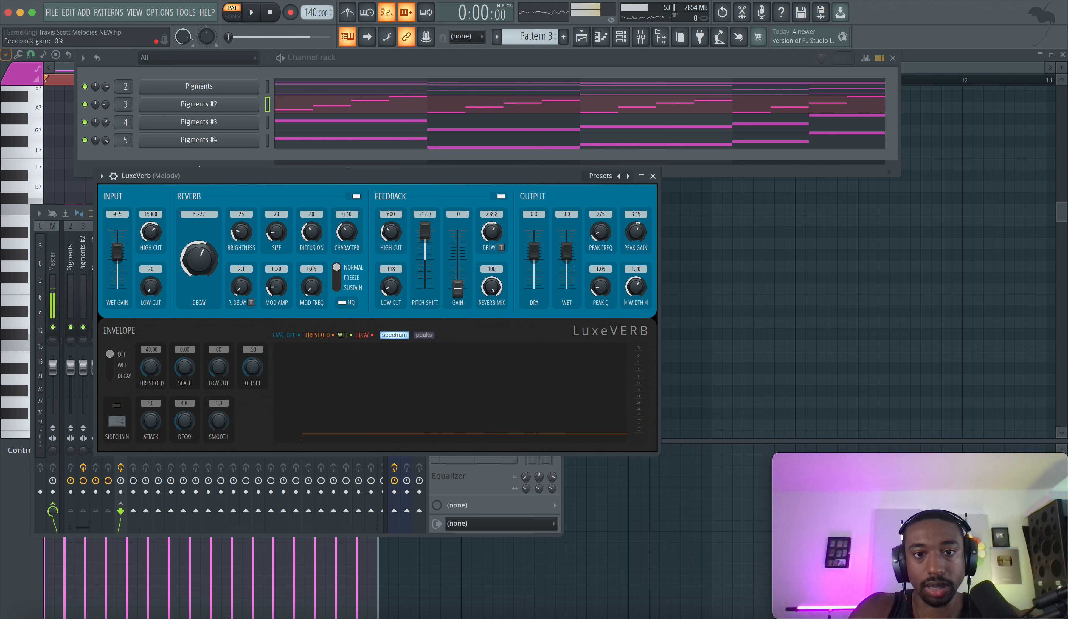
pyautogui.moveTo(457, 267); pyautogui.dragTo(457, 257)
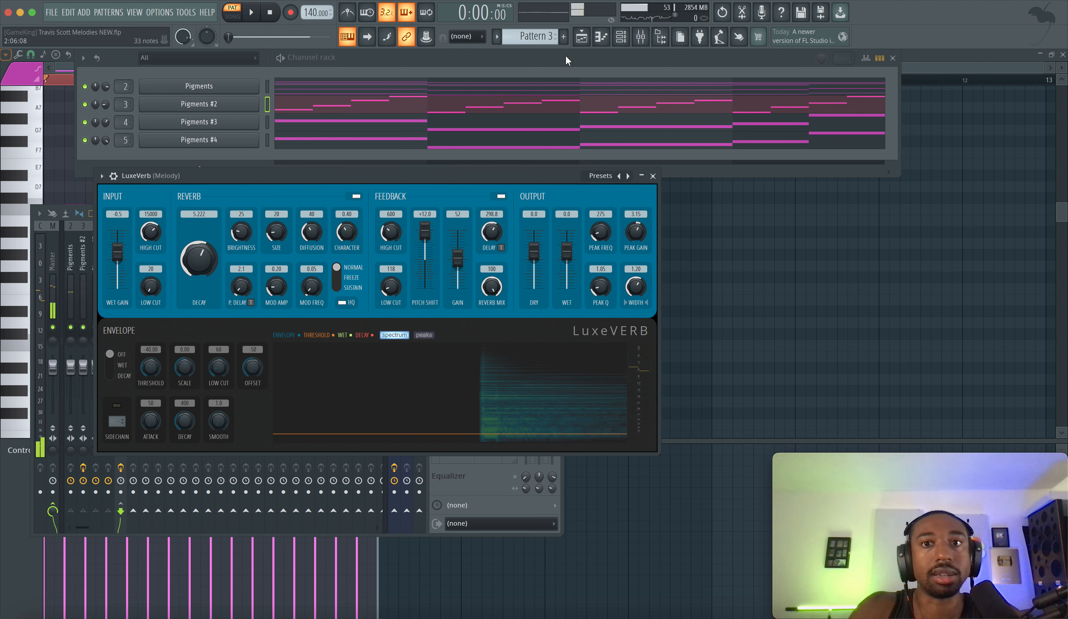
# Step: Replace the Pigments channel's instrument with FLEX and load the Yamaha C7 preset from the Essential Pianos pack
pyautogui.rightClick(249, 88)
pyautogui.moveTo(291, 194)
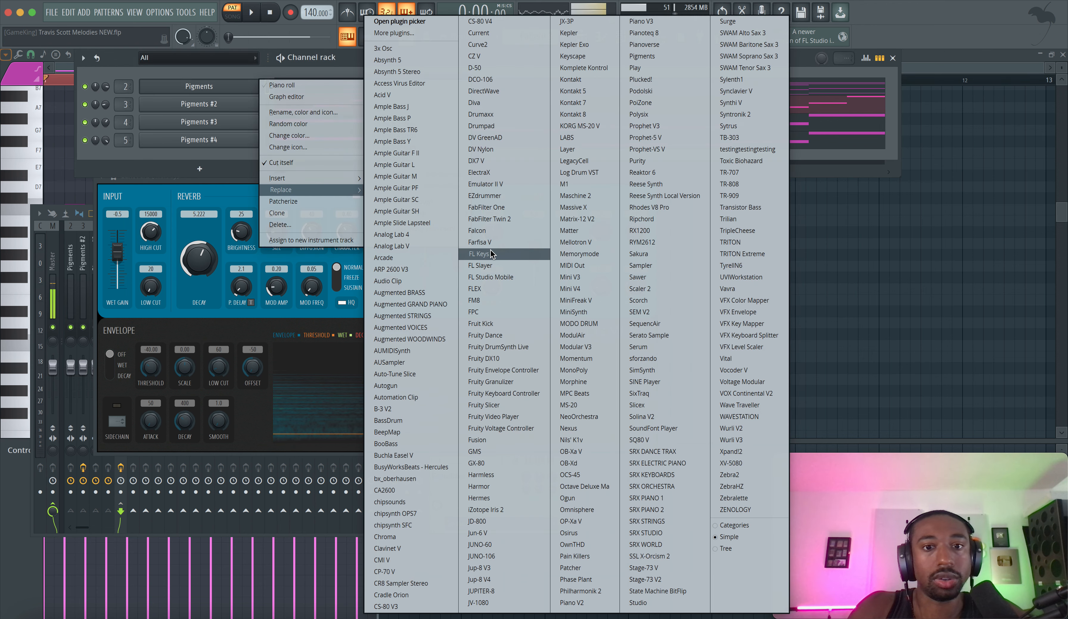
pyautogui.click(493, 289)
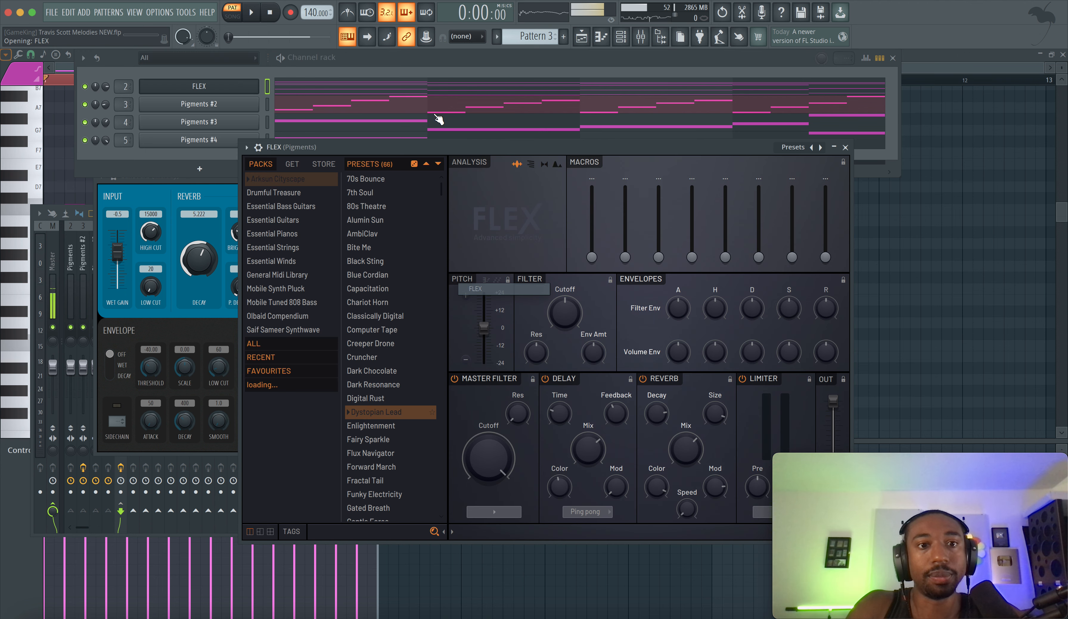
pyautogui.click(293, 164)
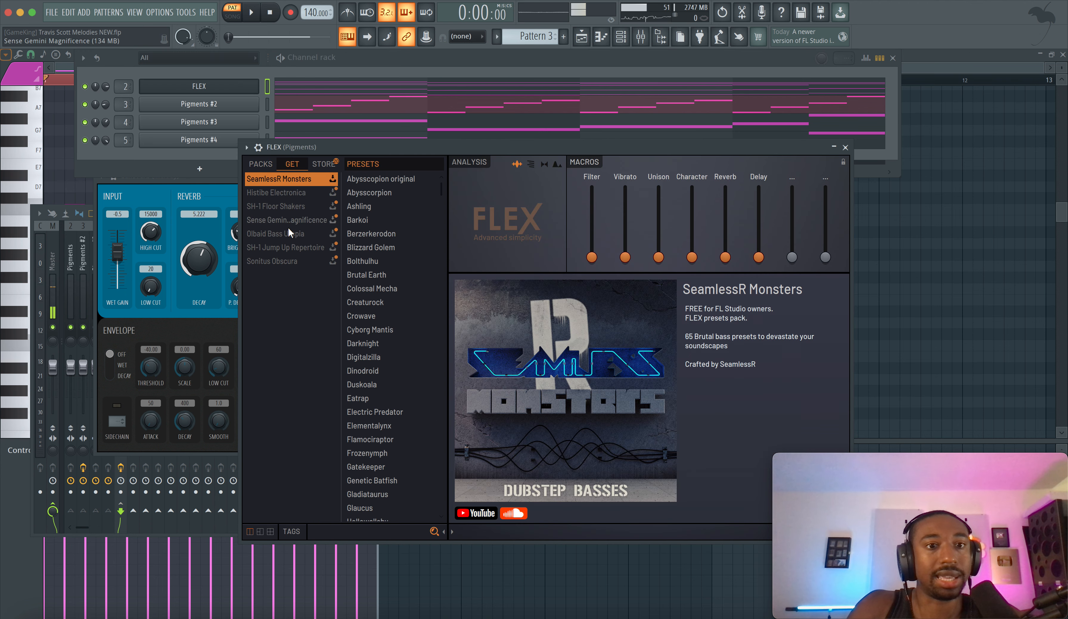
pyautogui.click(261, 163)
pyautogui.click(271, 233)
pyautogui.click(392, 452)
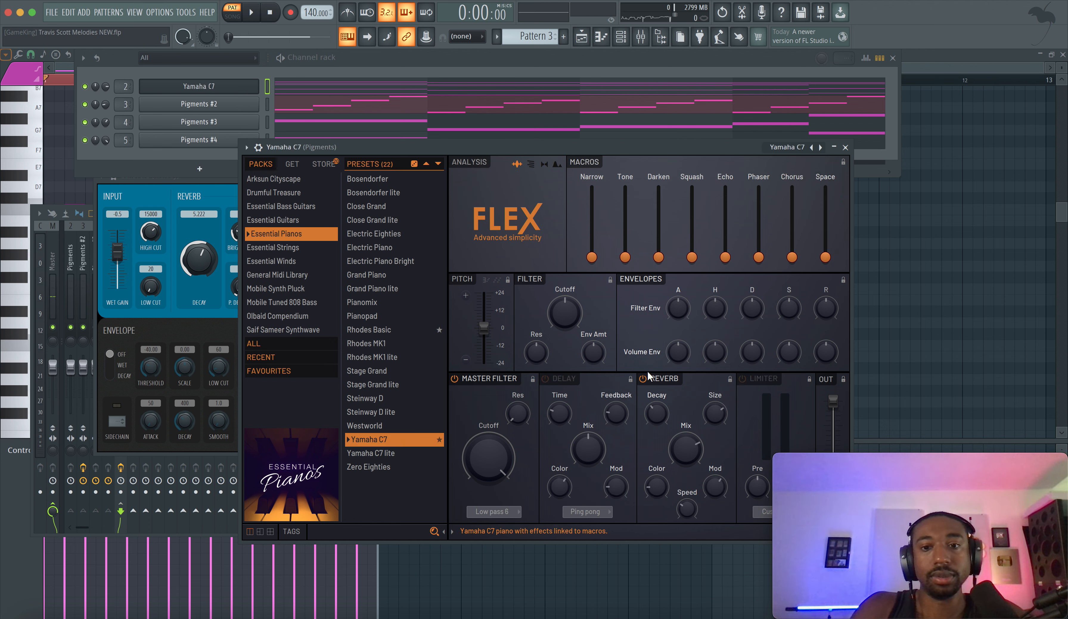
pyautogui.click(847, 147)
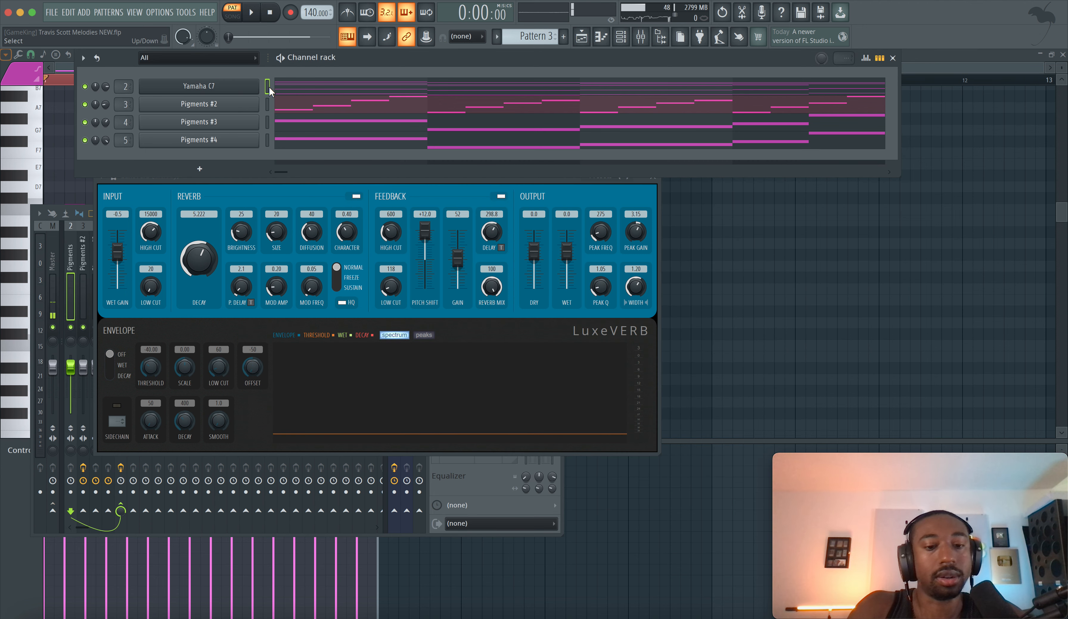
# Step: Clone the Yamaha C7 channel three times
pyautogui.rightClick(238, 87)
pyautogui.press('c')
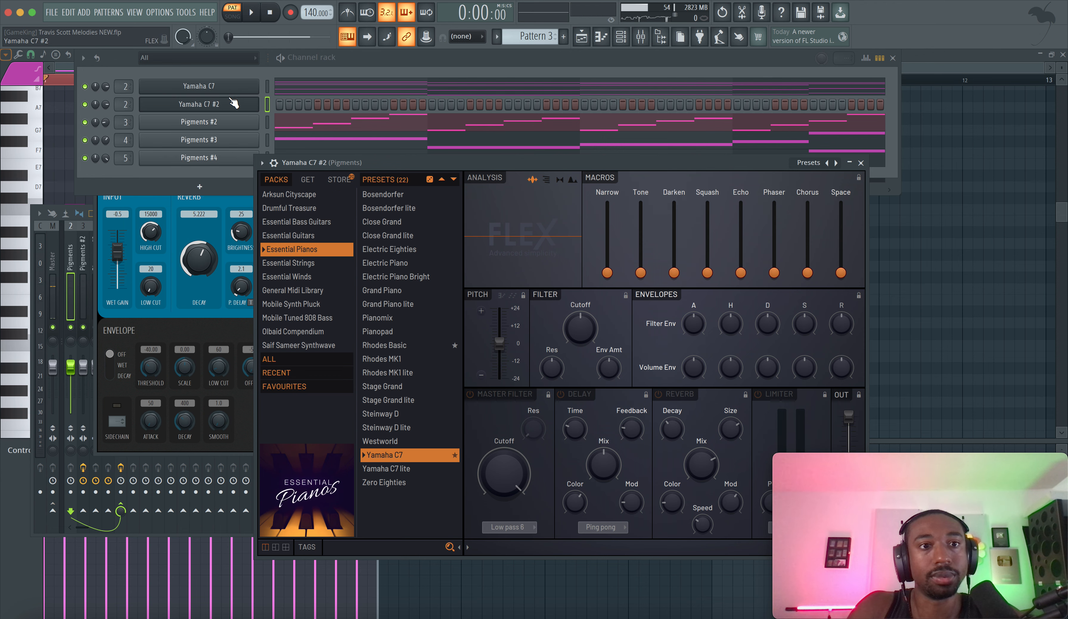
pyautogui.rightClick(229, 101)
pyautogui.press('c')
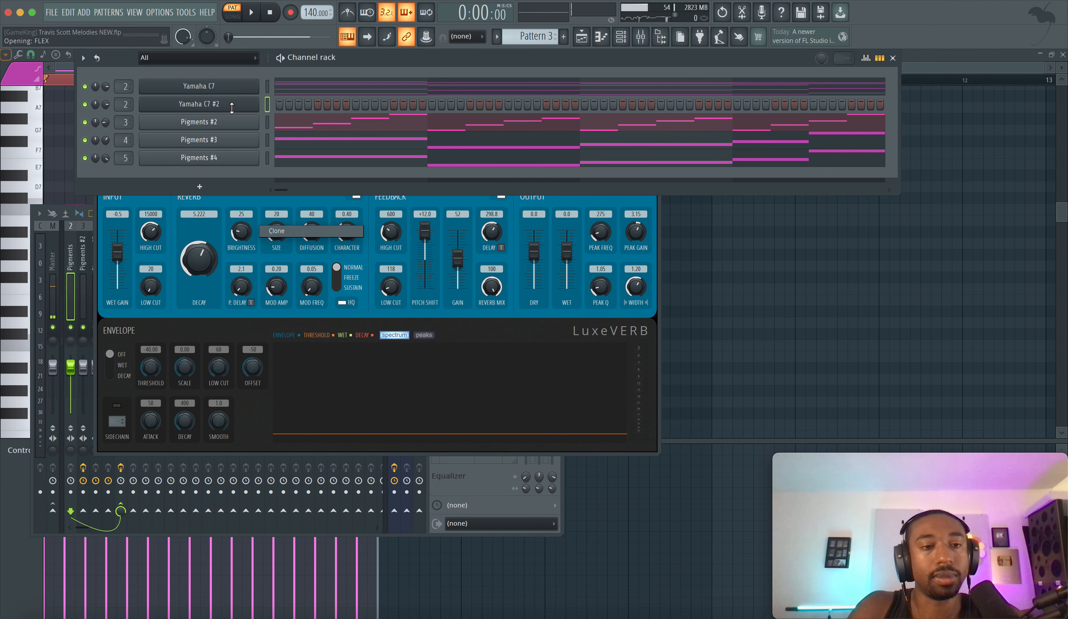
pyautogui.rightClick(233, 123)
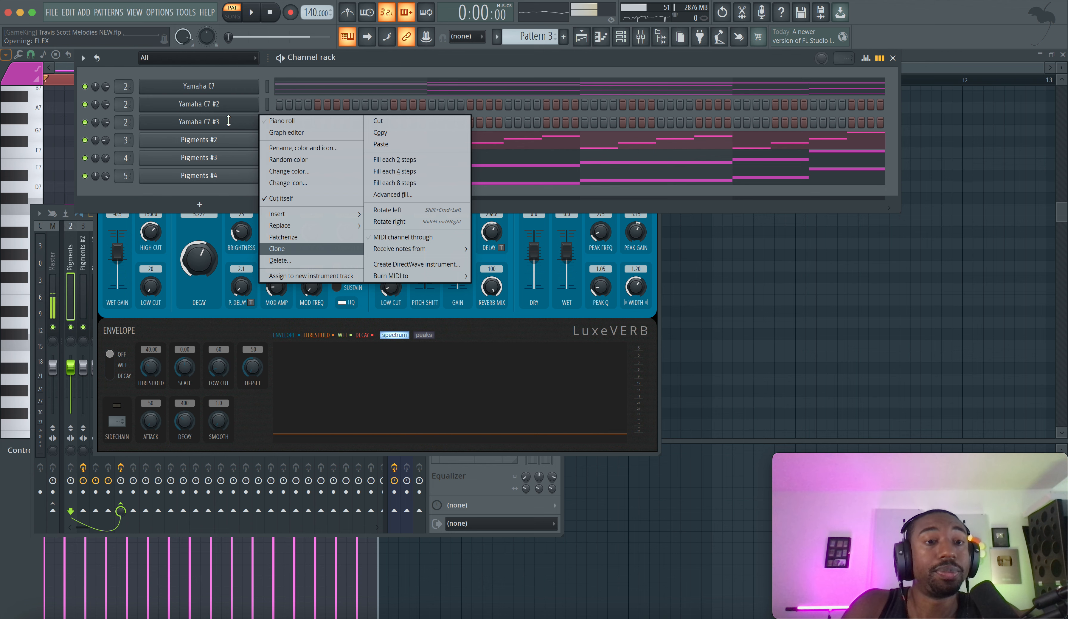
# Step: Move the notes of Pigments #2, #3 and #4 into Yamaha C7 #2, #3 and #4 respectively
pyautogui.click(267, 158)
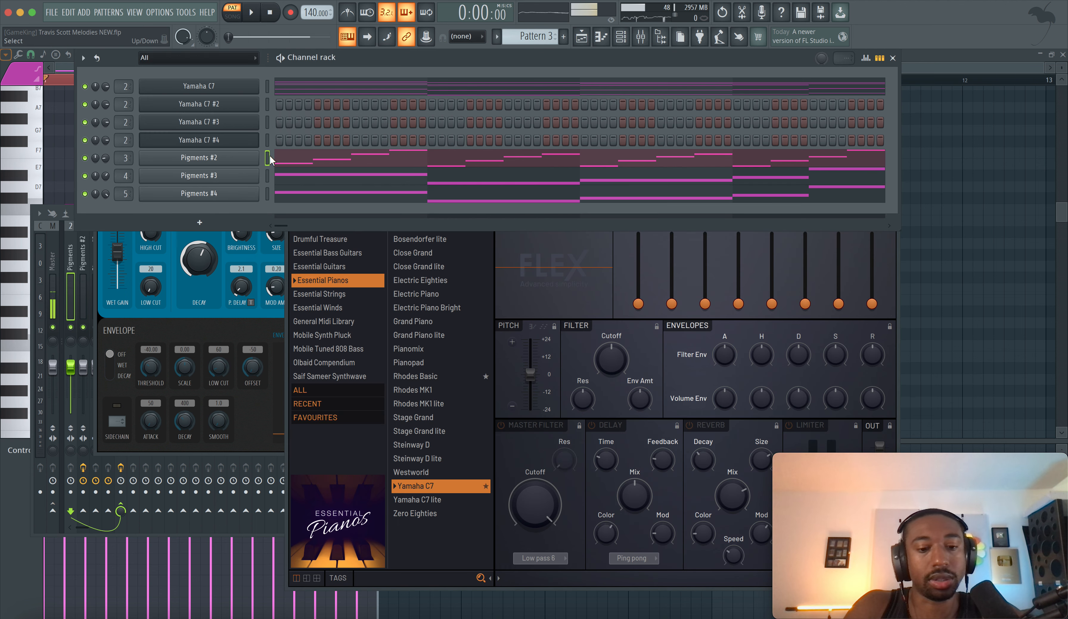
pyautogui.press('super+x')
pyautogui.press('super+v')
pyautogui.click(269, 177)
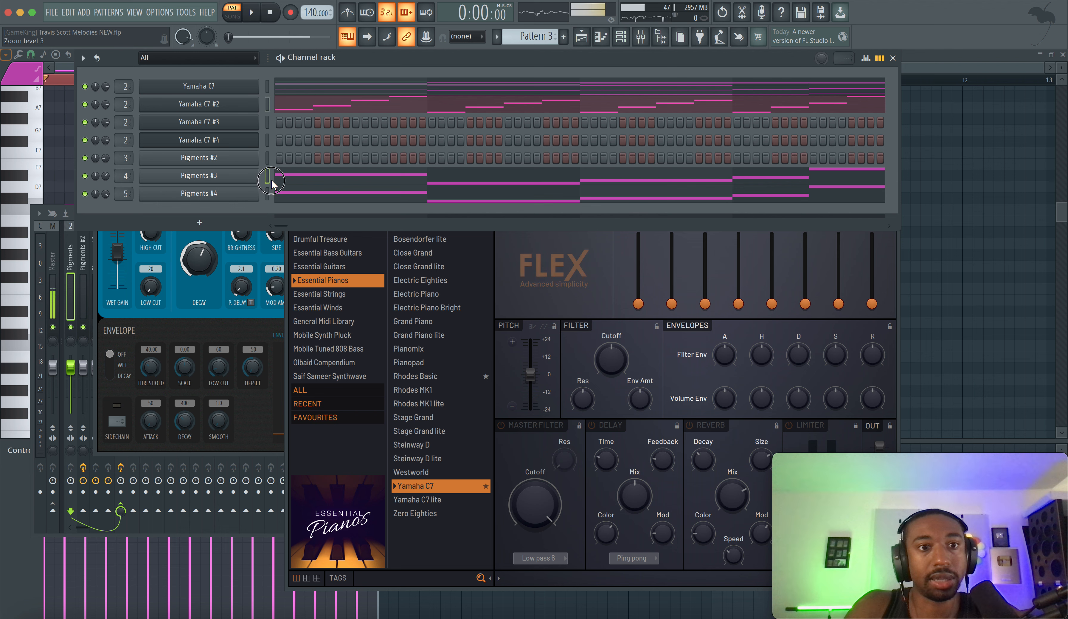
pyautogui.press('super+x')
pyautogui.press('super+v')
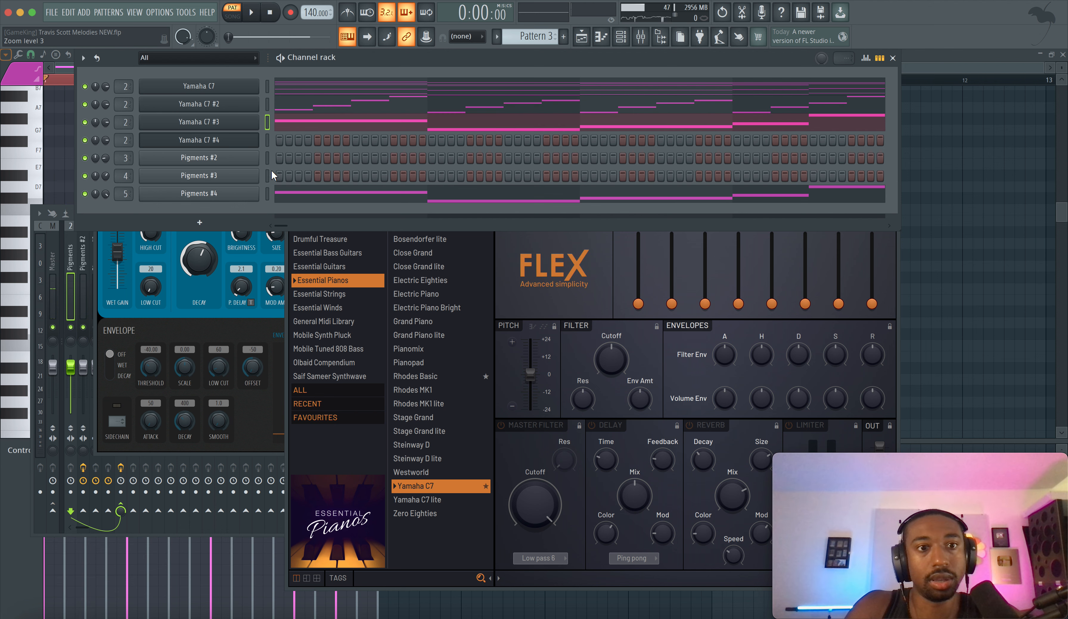
pyautogui.press('super+x')
pyautogui.click(267, 140)
pyautogui.press('super+v')
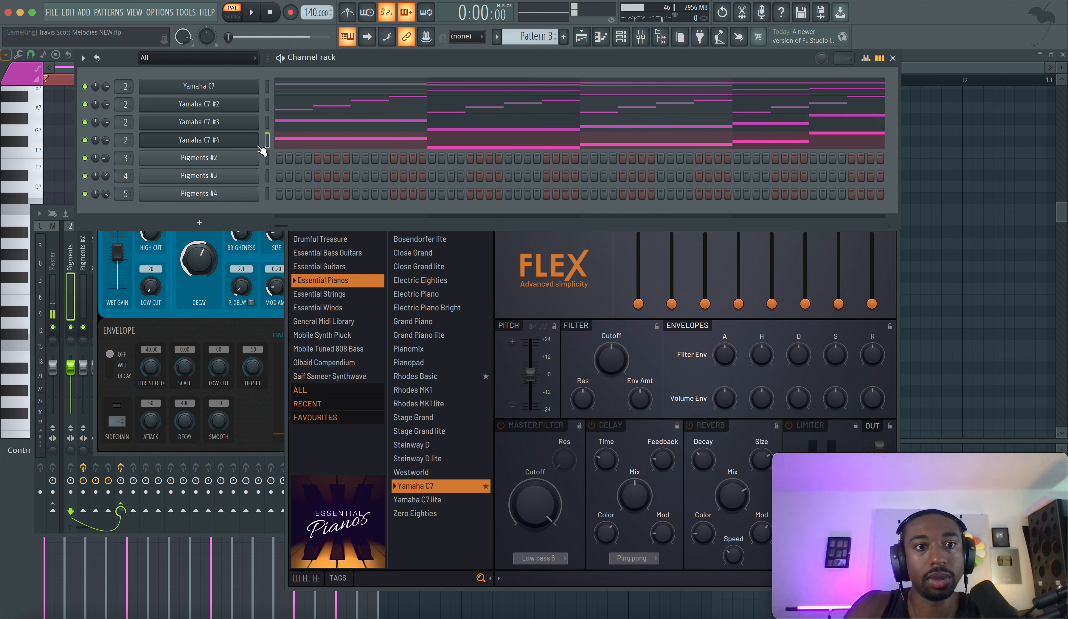
# Step: Delete the emptied Pigments #2, #3 and #4 channels from the channel rack
pyautogui.rightClick(239, 159)
pyautogui.press('d')
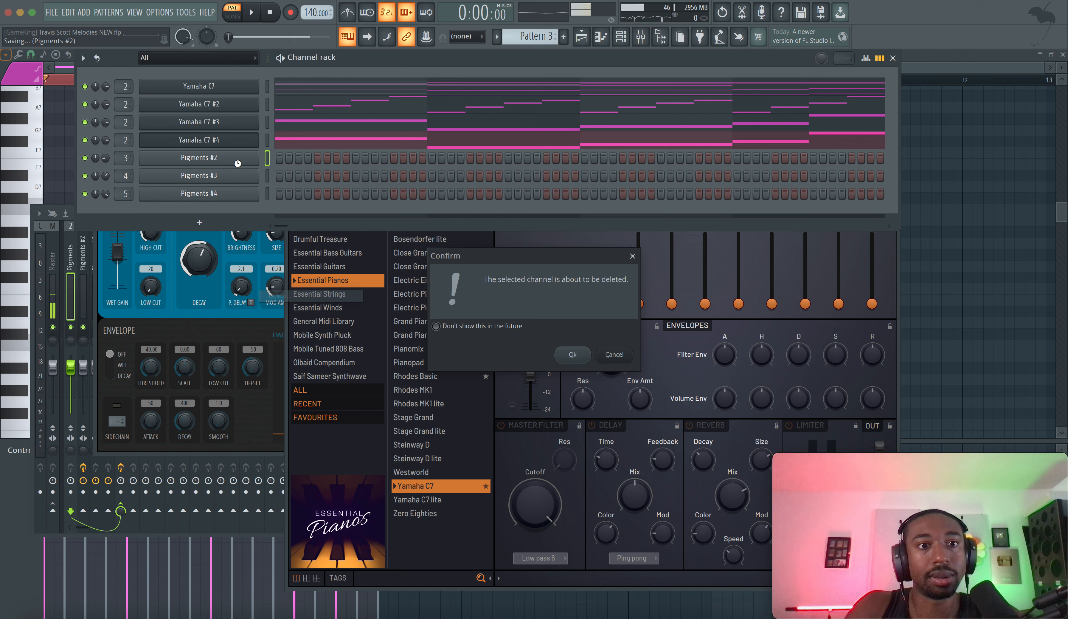
pyautogui.press('Return')
pyautogui.rightClick(237, 163)
pyautogui.press('d')
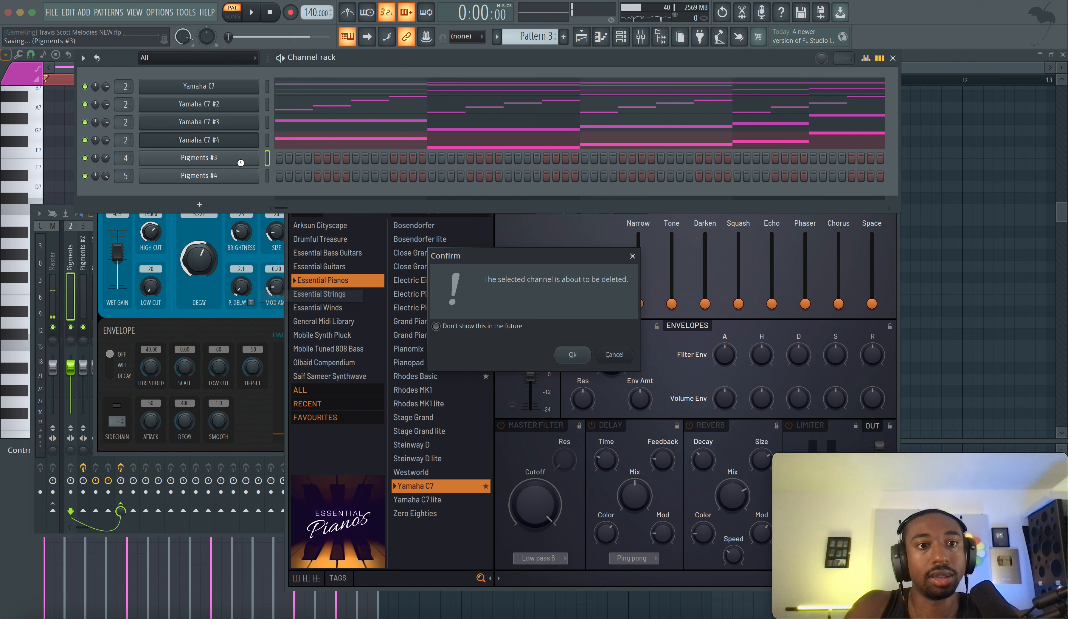
pyautogui.press('Return')
pyautogui.rightClick(241, 163)
pyautogui.press('d')
pyautogui.press('Return')
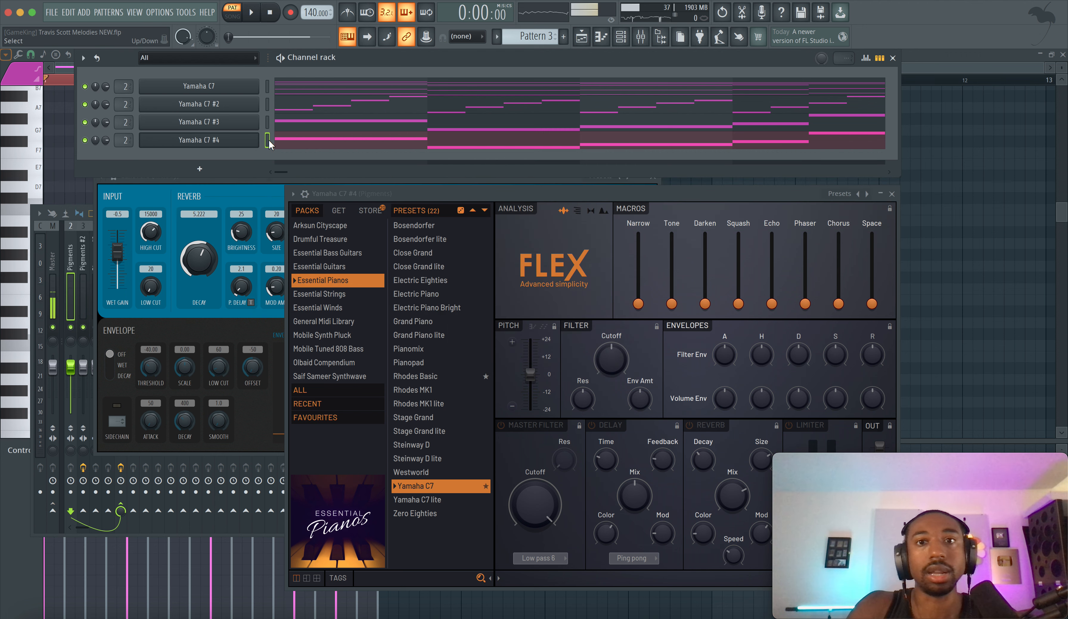
# Step: Audition the piano loop and route Yamaha C7 #2, #3 and #4 to mixer tracks 3, 4 and 5
pyautogui.press('space')
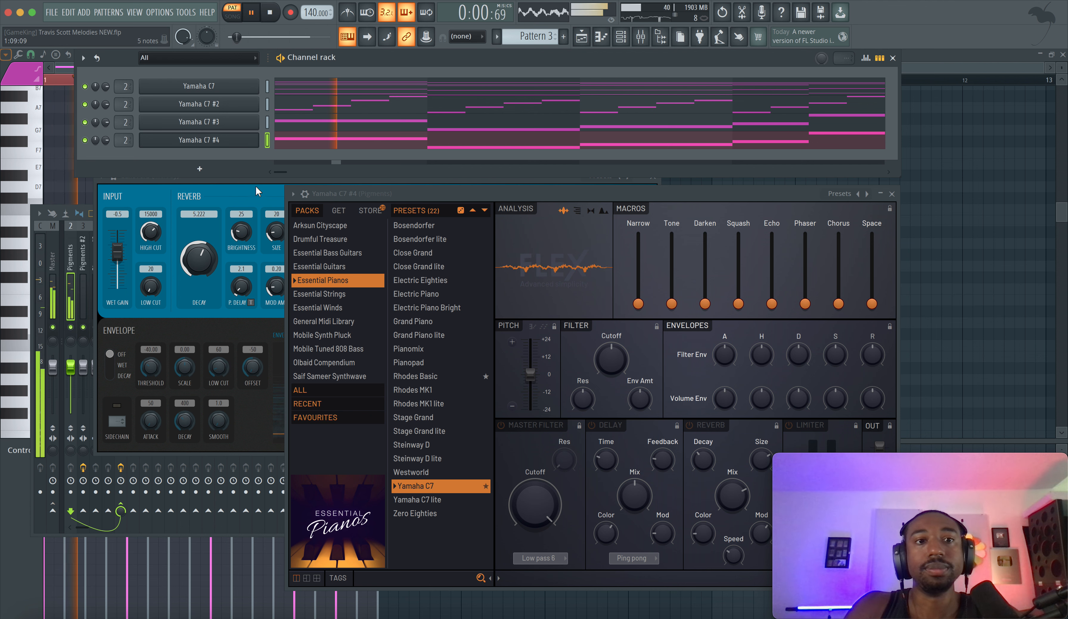
pyautogui.press('space')
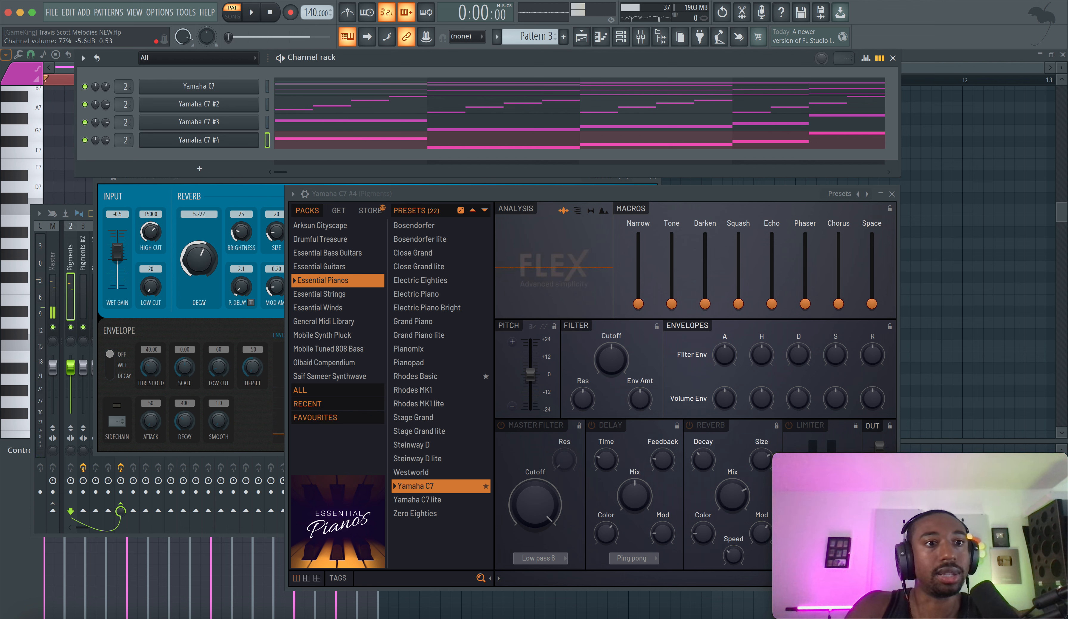
pyautogui.press('space')
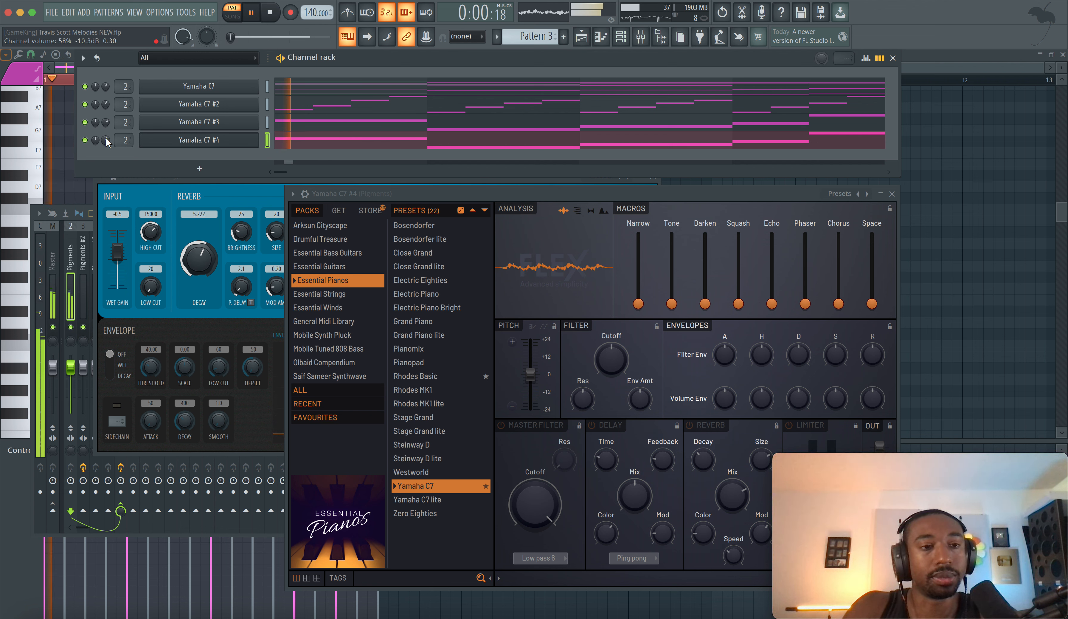
pyautogui.scroll(1, 125, 104)
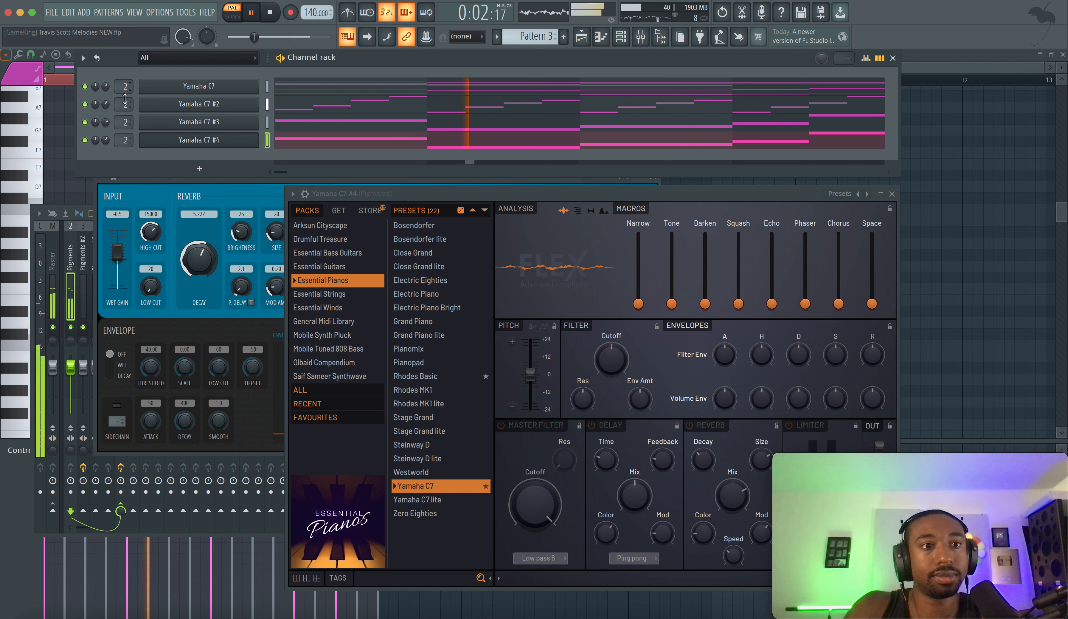
pyautogui.scroll(2, 126, 122)
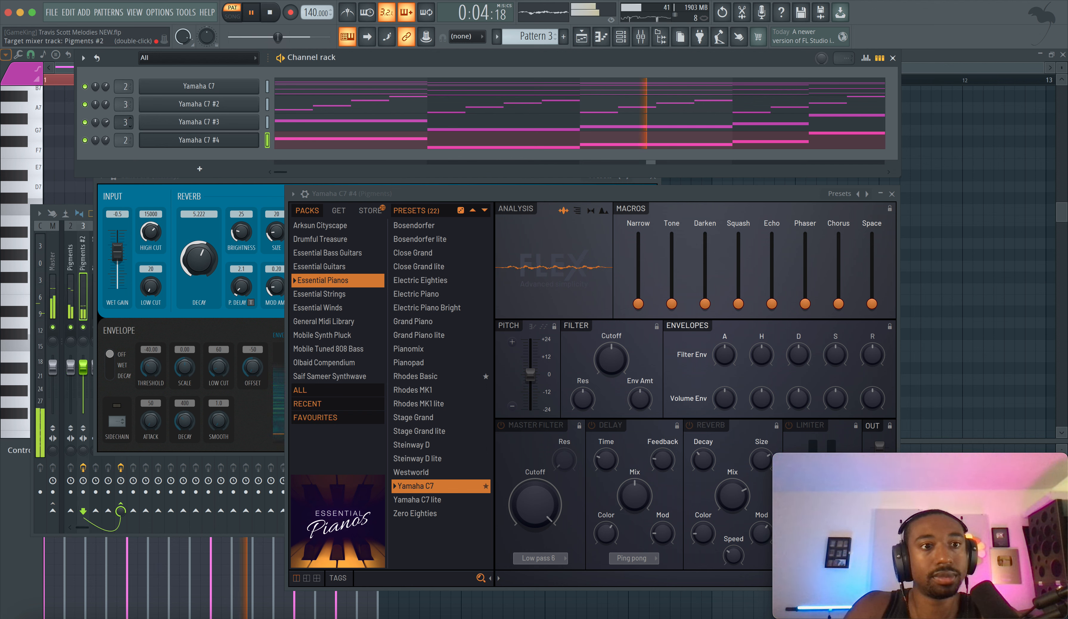
pyautogui.scroll(1, 127, 139)
pyautogui.press('space')
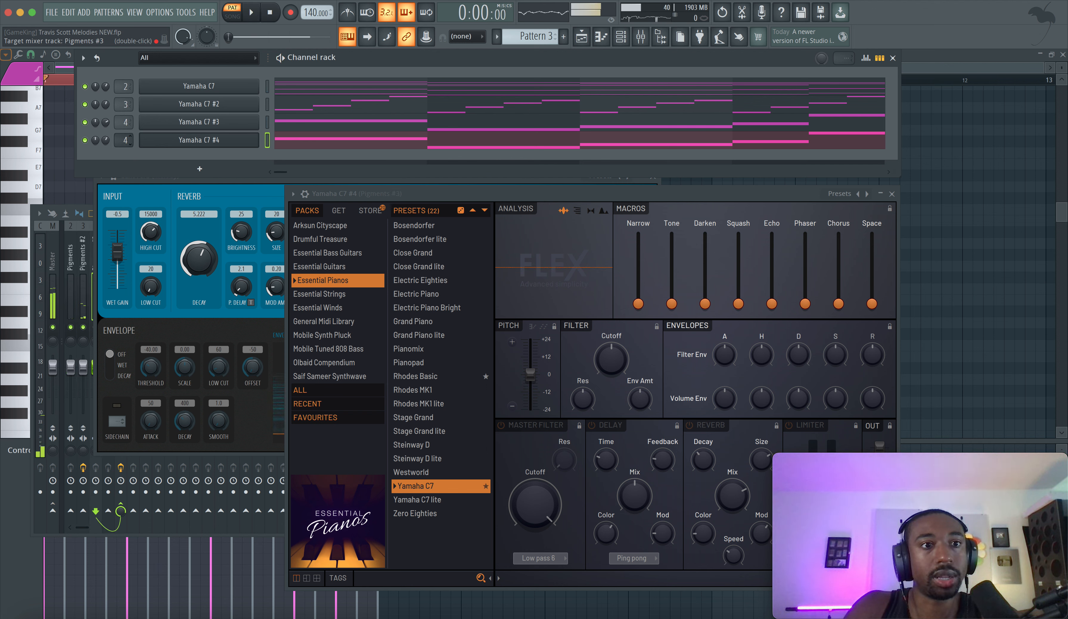
# Step: Turn off the Reverb section of the Melody track's LuxeVerb and raise the feedback high cut to 2355
pyautogui.click(135, 215)
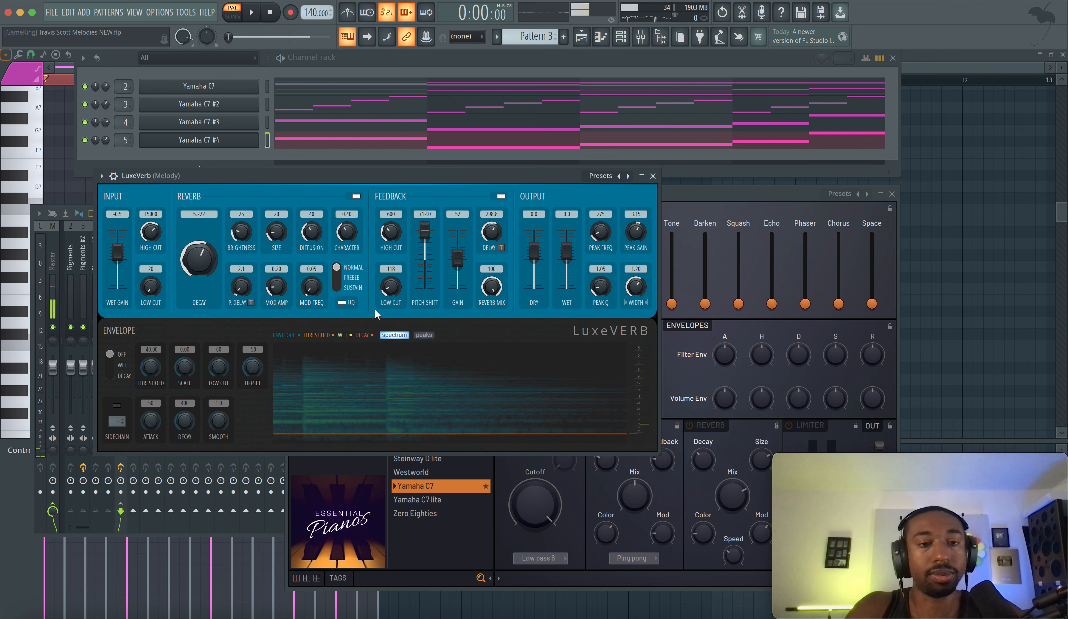
pyautogui.click(357, 195)
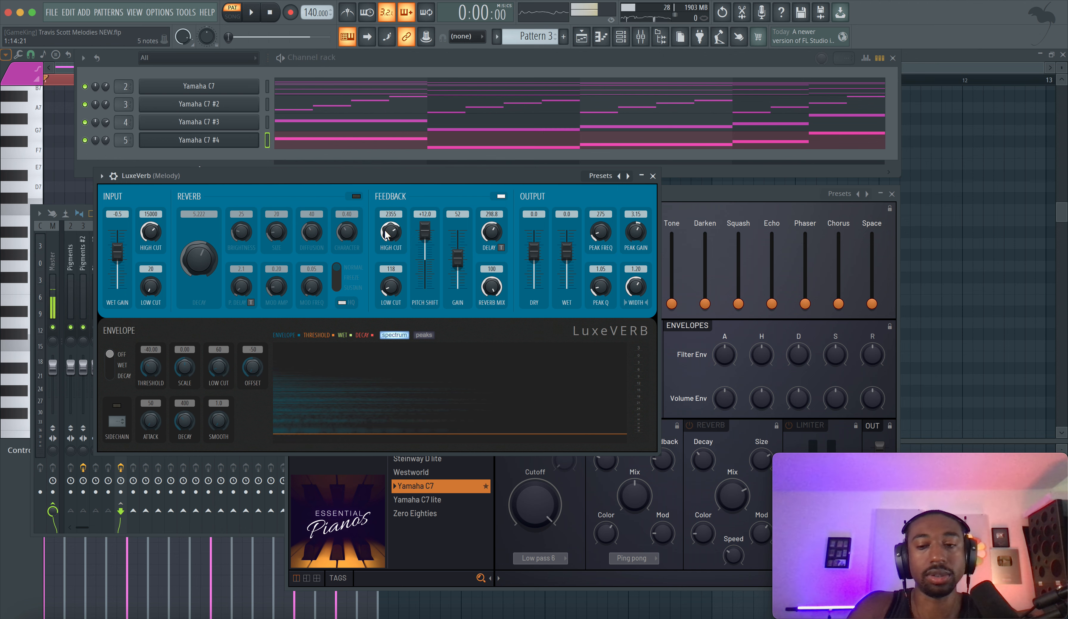
pyautogui.press('space')
pyautogui.moveTo(422, 185); pyautogui.dragTo(346, 186)
pyautogui.press('space')
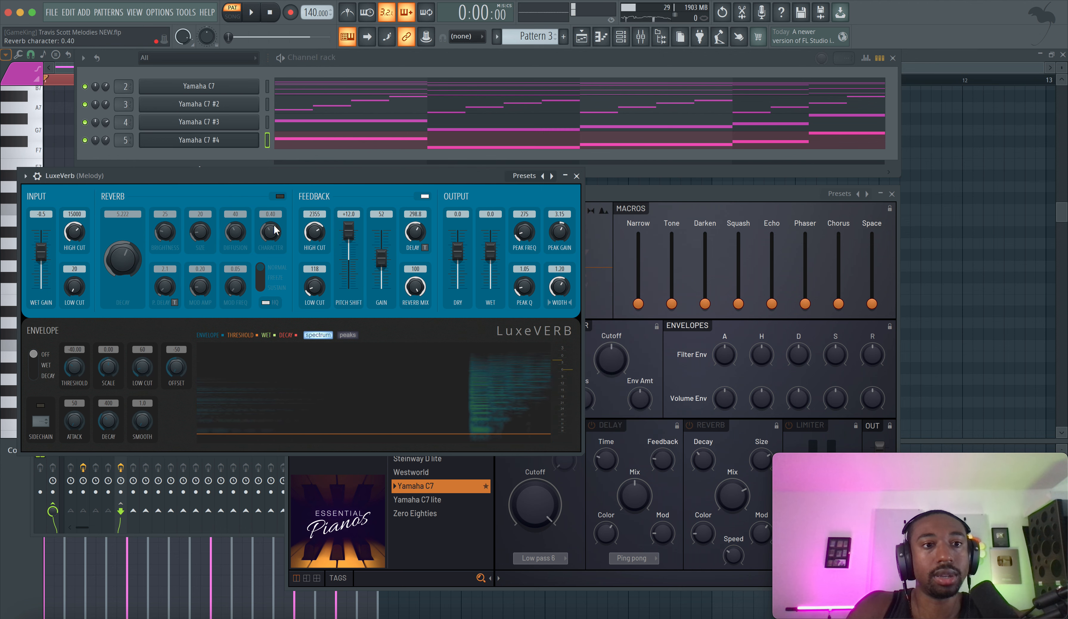
# Step: Lower LuxeVerb's dry output to -18.4 dB during playback, and return to the mixer with the Pigments #4 track selected
pyautogui.press('space')
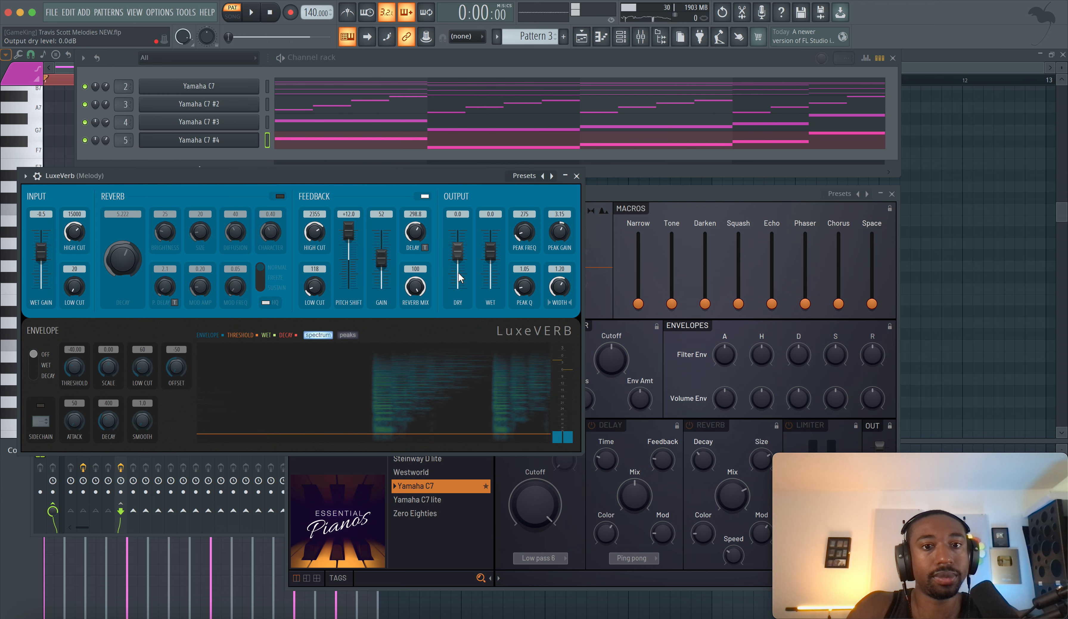
pyautogui.moveTo(457, 251); pyautogui.dragTo(458, 271)
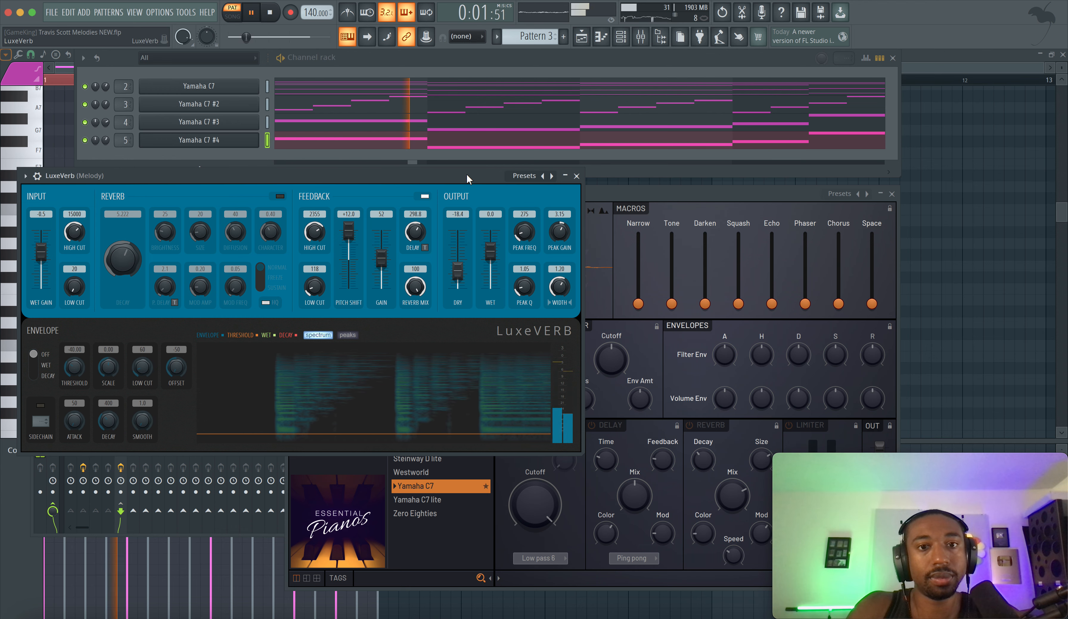
pyautogui.click(576, 176)
pyautogui.click(113, 267)
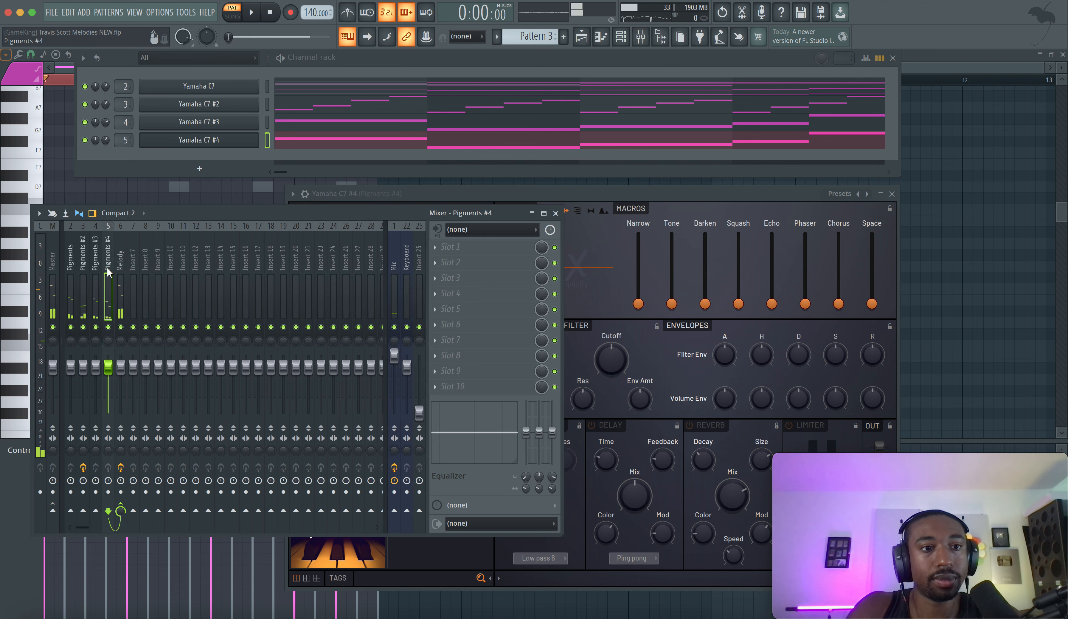
# Step: Open LuxeVerb on the Melody mixer track and lower its dry output to -60.0 dB while the loop plays
pyautogui.click(124, 266)
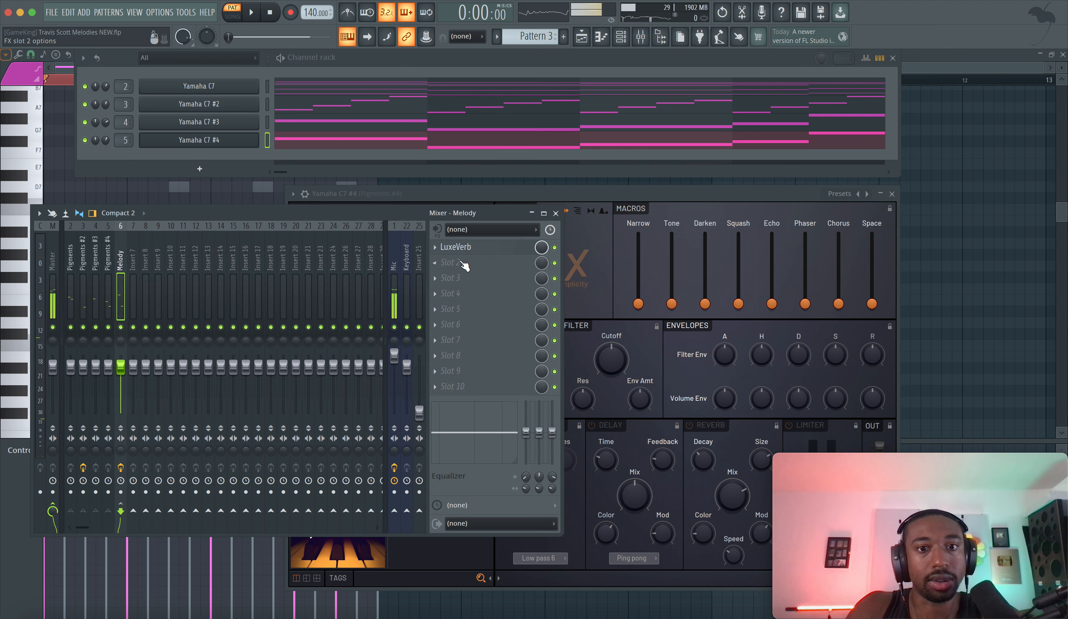
pyautogui.click(467, 247)
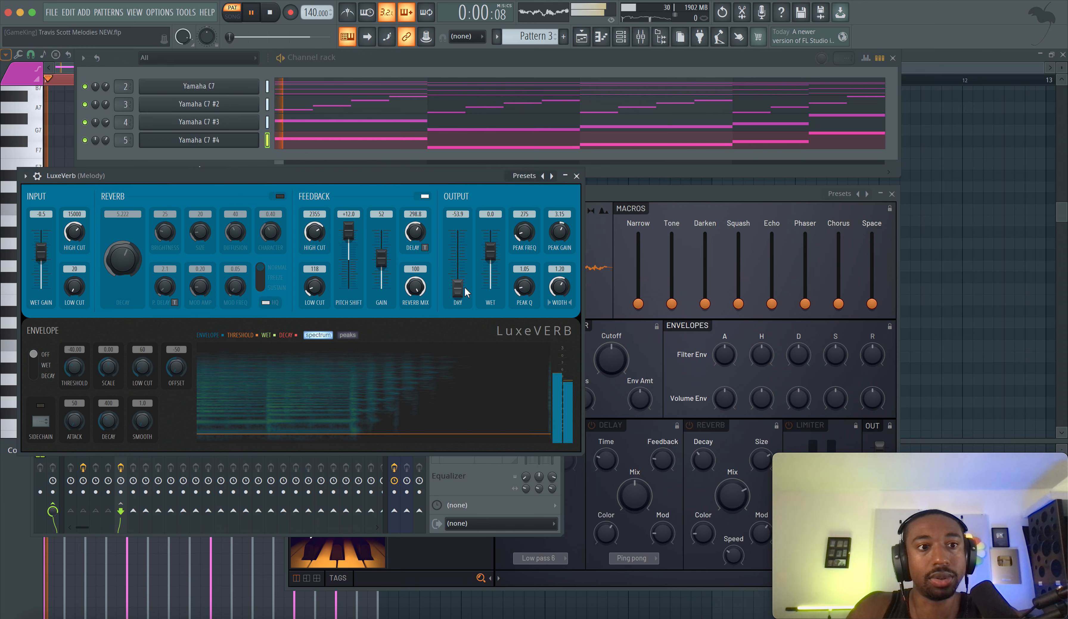
pyautogui.click(577, 176)
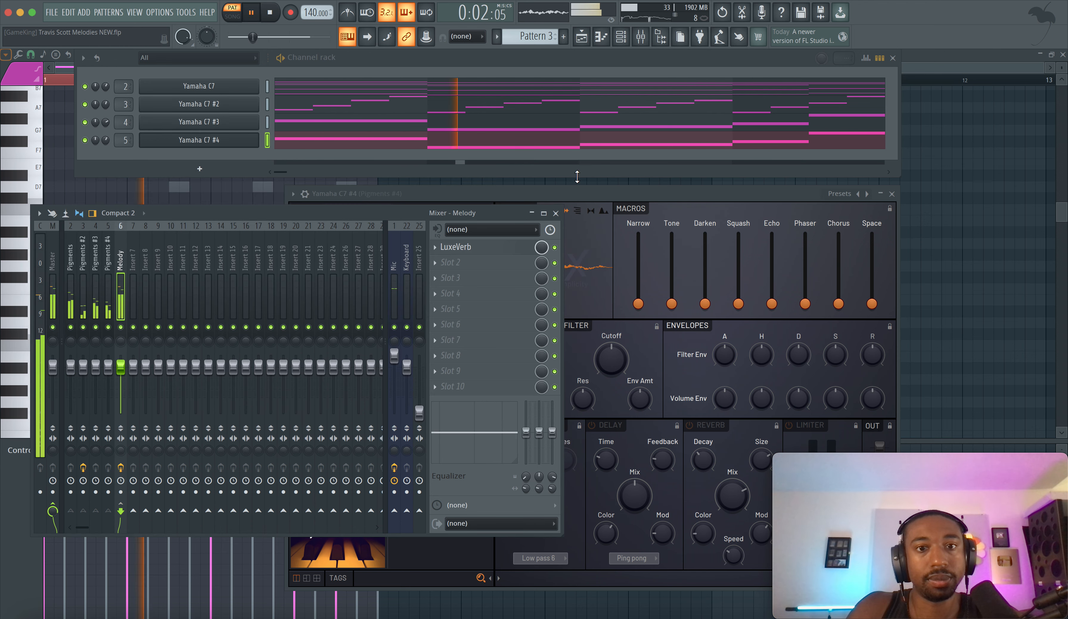
pyautogui.moveTo(108, 282)
pyautogui.mouseDown()
pyautogui.moveTo(71, 278)
pyautogui.moveTo(120, 281)
pyautogui.mouseUp()
pyautogui.click(450, 240)
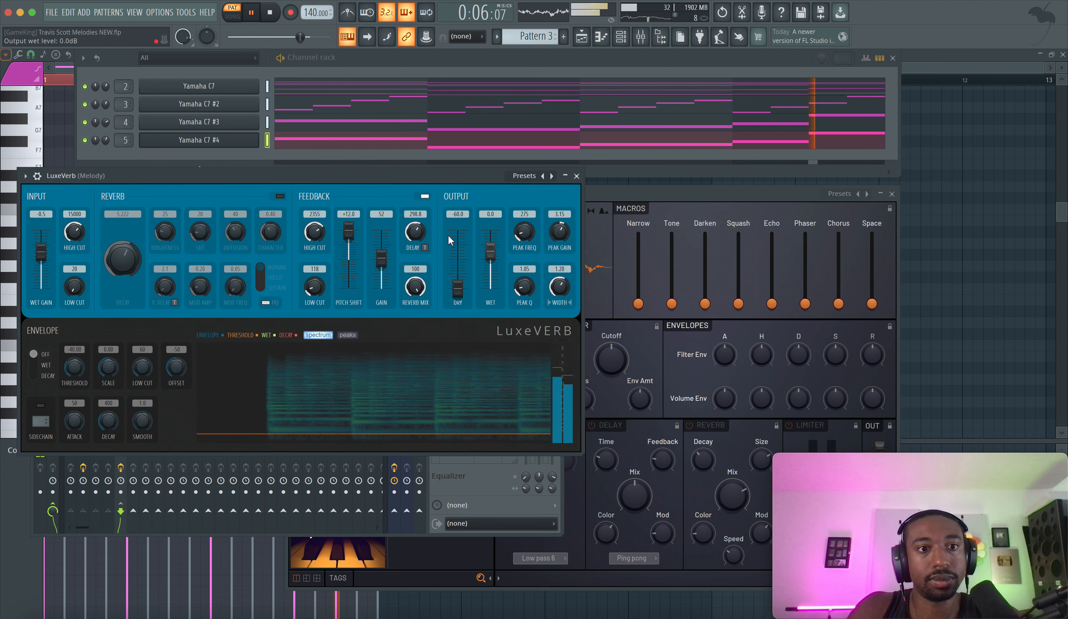
# Step: Turn on LuxeVerb's Reverb section, set the wet output to -0.7 dB and shorten the reverb decay to 0.392 s
pyautogui.click(280, 196)
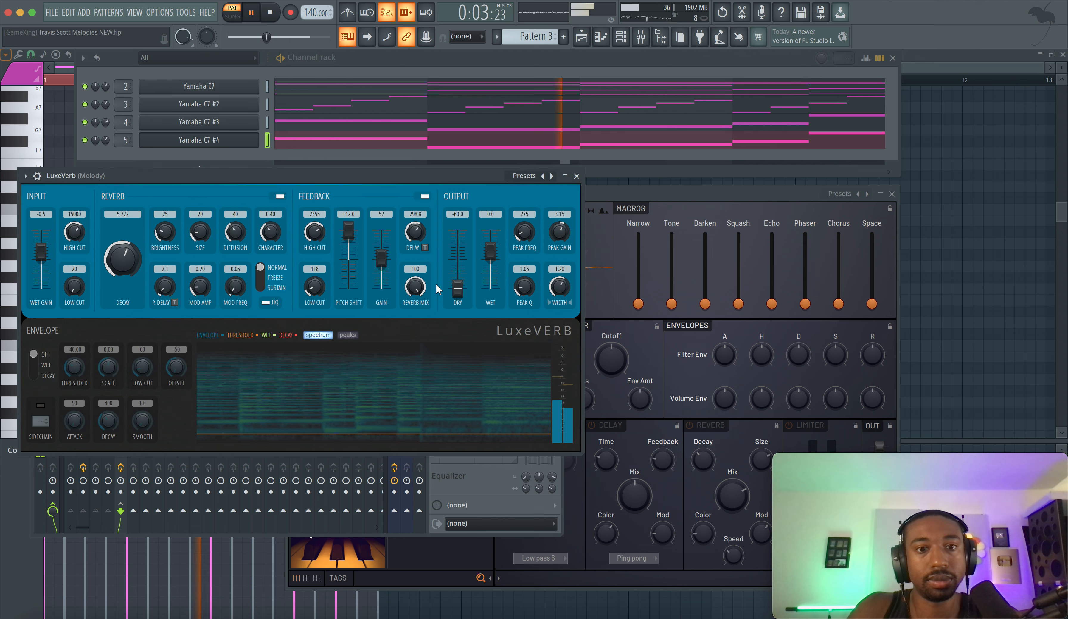
pyautogui.moveTo(490, 250); pyautogui.dragTo(491, 254)
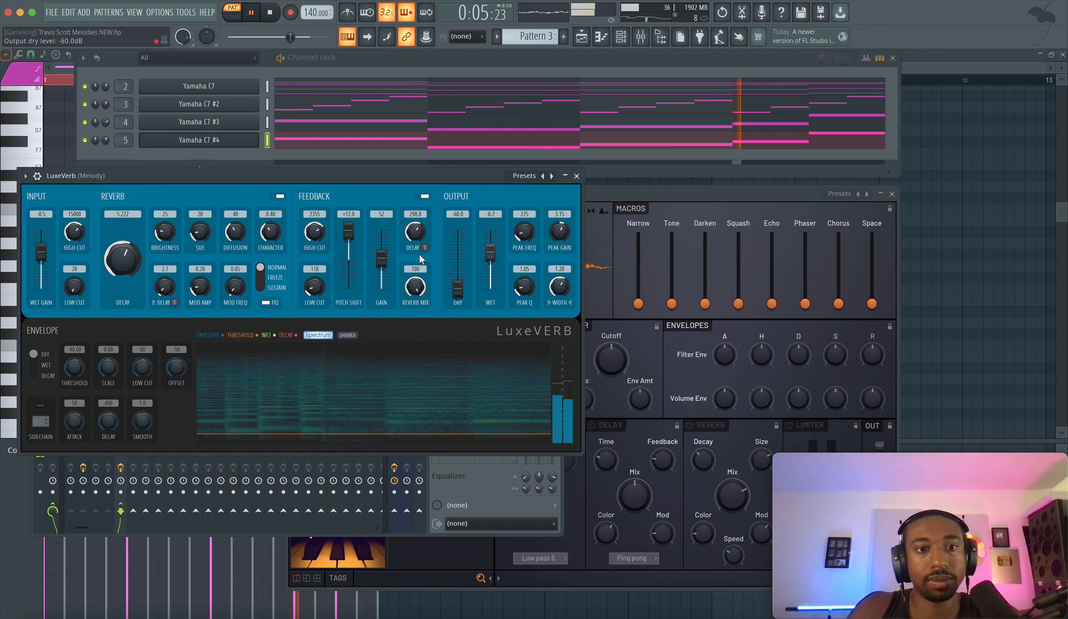
pyautogui.moveTo(126, 260); pyautogui.dragTo(126, 268)
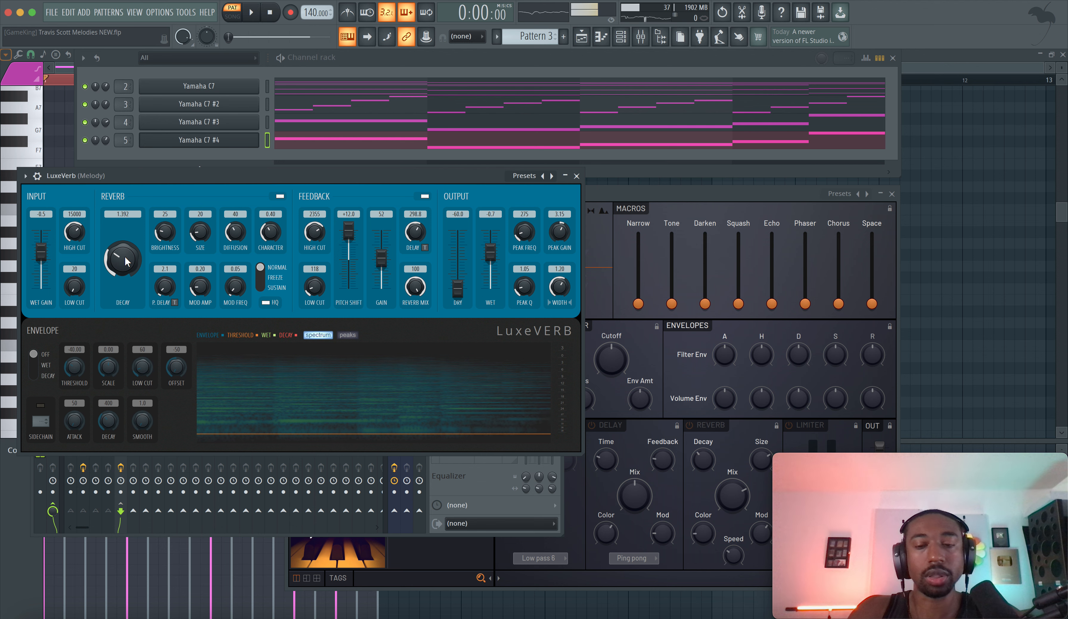
pyautogui.moveTo(126, 261); pyautogui.dragTo(126, 272)
pyautogui.press('space')
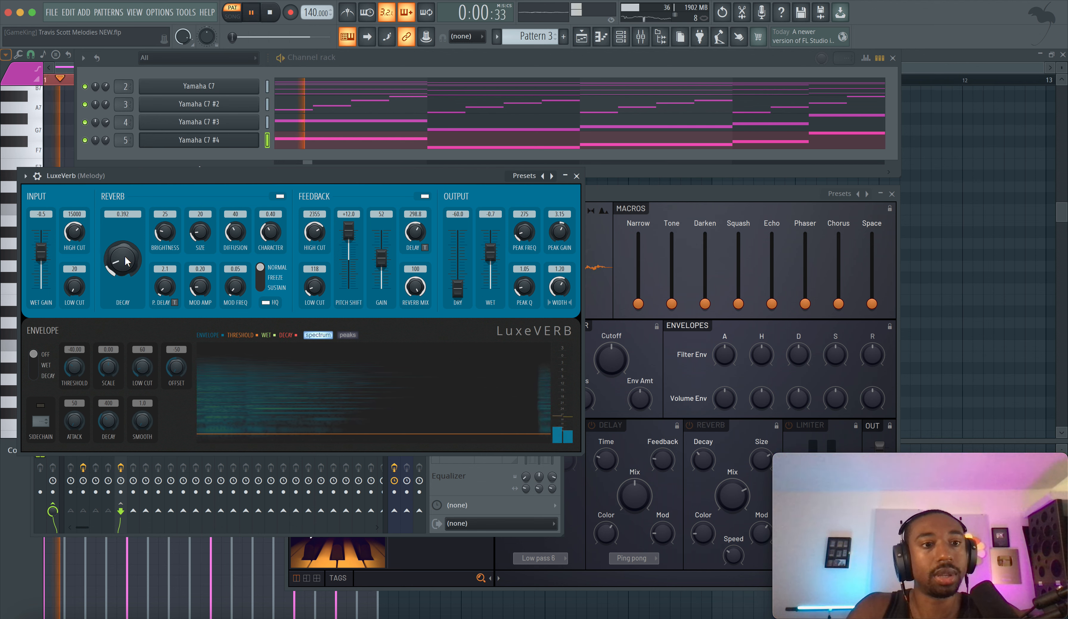
# Step: Raise LuxeVerb's dry output to -4.8 dB and its feedback gain to 60 during playback
pyautogui.moveTo(457, 289); pyautogui.dragTo(458, 261)
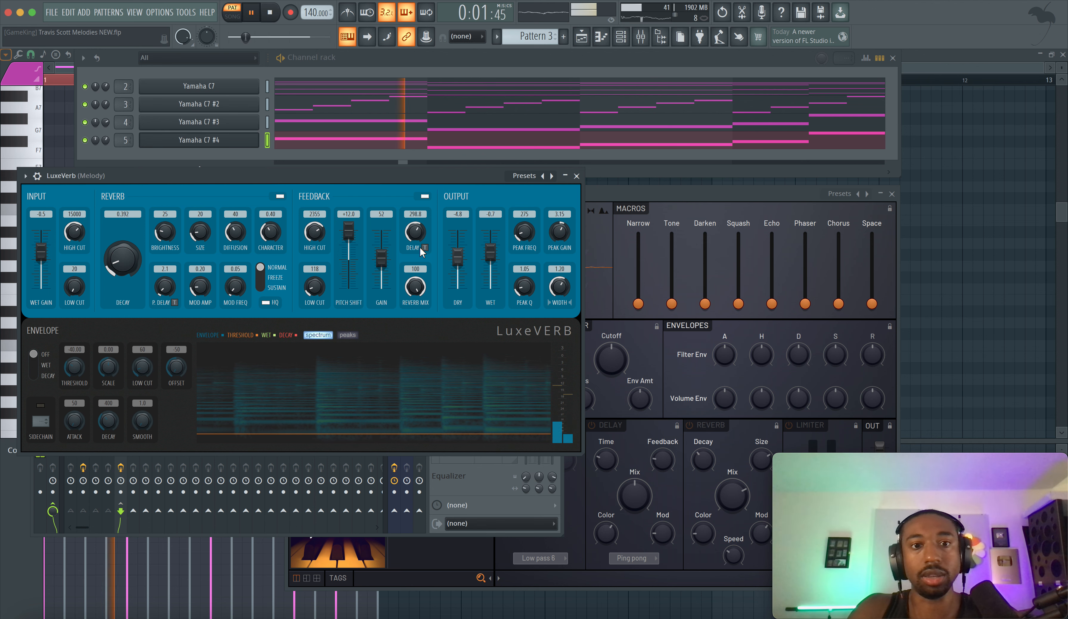
pyautogui.moveTo(377, 266); pyautogui.dragTo(381, 254)
pyautogui.press('space')
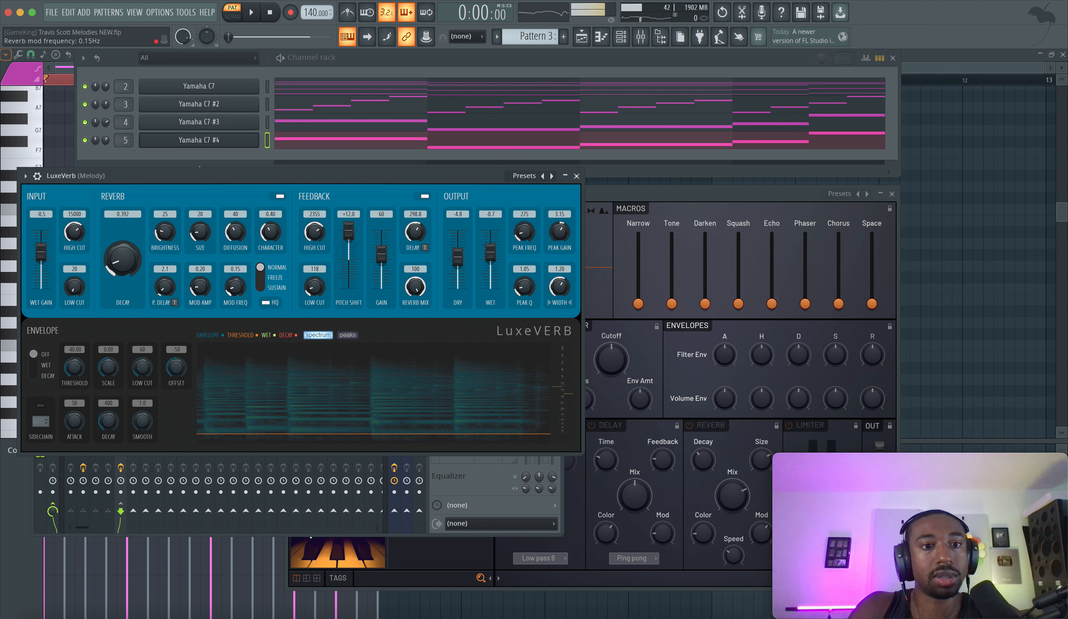
# Step: Try a reverb mod amp of 0.64 and mod frequency of 0.43 Hz with the dry output at -60.0 dB
pyautogui.moveTo(238, 289); pyautogui.dragTo(203, 265)
pyautogui.press('space')
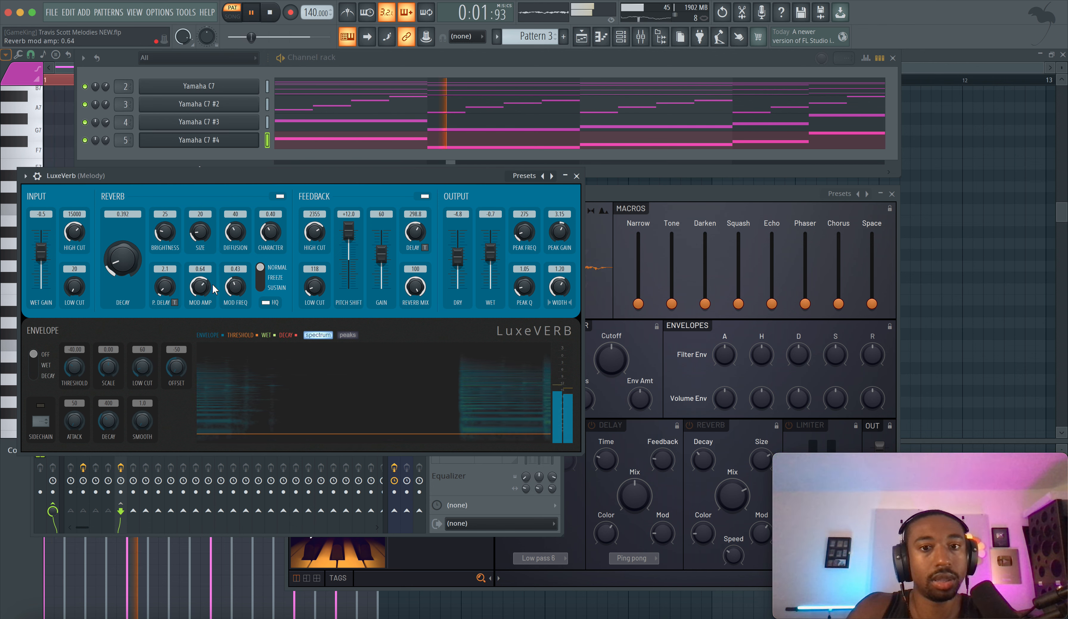
pyautogui.moveTo(458, 258); pyautogui.dragTo(458, 290)
pyautogui.press('space')
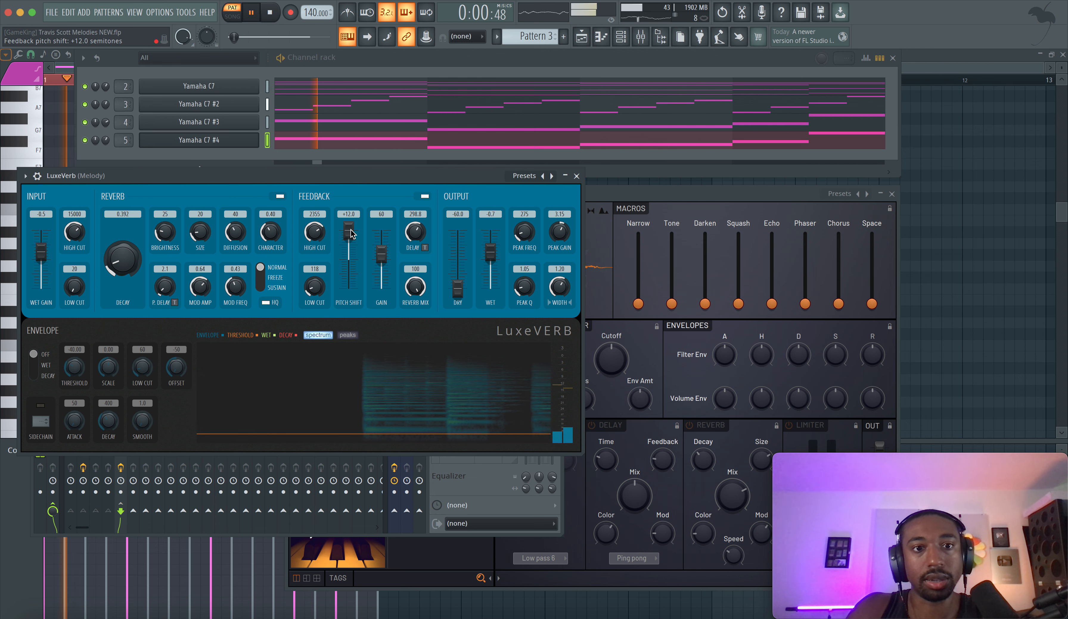
# Step: Try a reverb mod frequency of 0.55 Hz and a decay of 3.567 s, auditioning the loop
pyautogui.moveTo(236, 286); pyautogui.dragTo(236, 277)
pyautogui.moveTo(123, 260)
pyautogui.mouseDown()
pyautogui.moveTo(122, 235)
pyautogui.moveTo(126, 256)
pyautogui.mouseUp()
pyautogui.press('space')
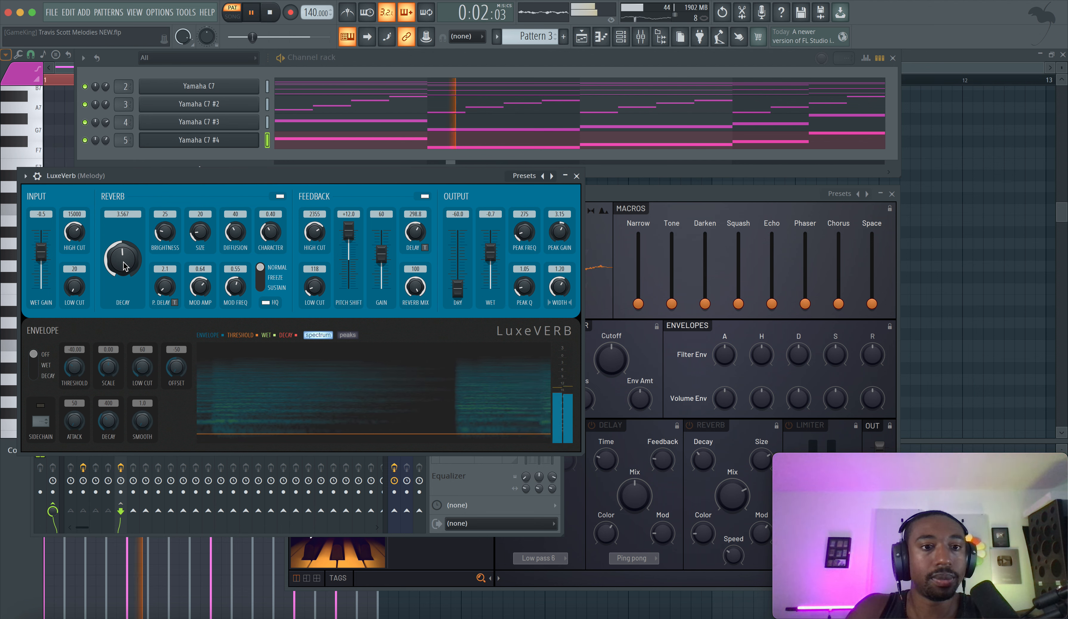
pyautogui.press('space')
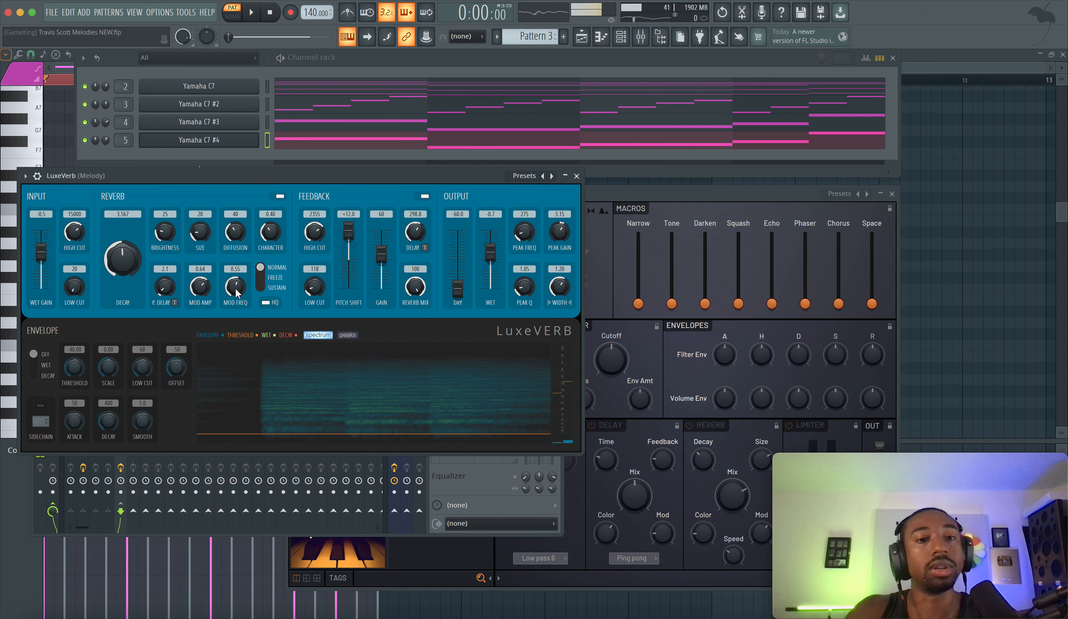
pyautogui.press('space')
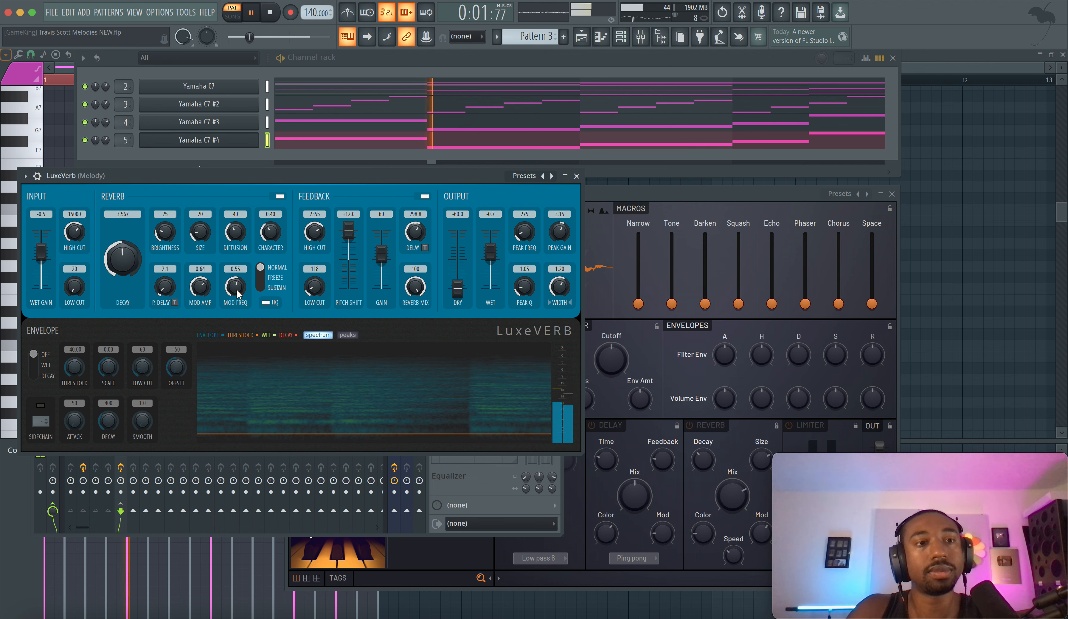
# Step: Adjust LuxeVerb's reverb modulation by ear, setting mod amp to 0.24 and mod frequency to 0.54 Hz
pyautogui.moveTo(201, 290); pyautogui.dragTo(202, 259)
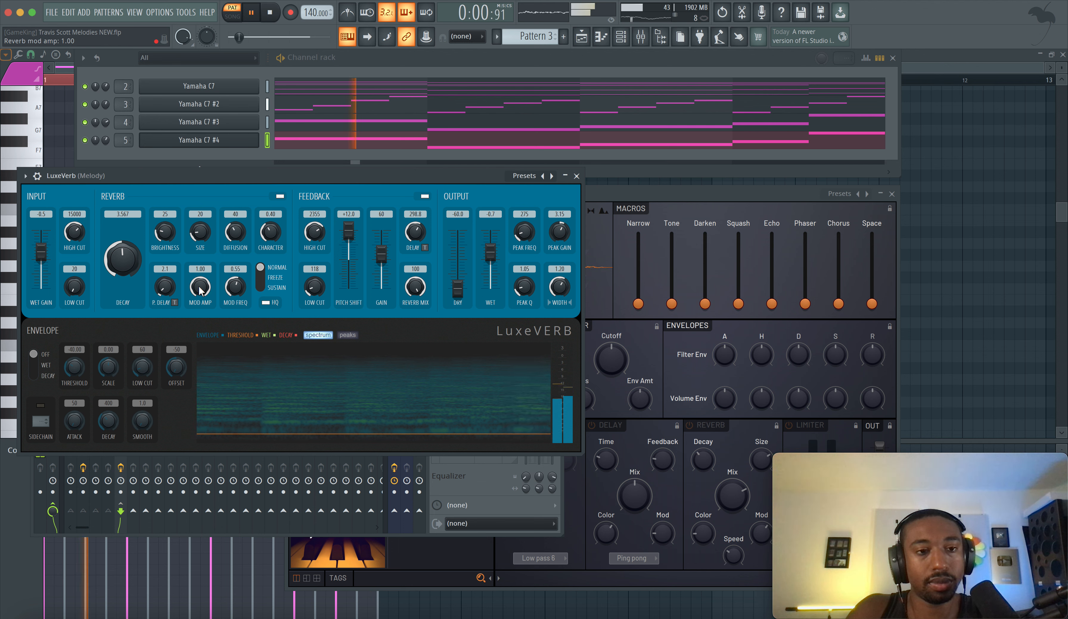
pyautogui.moveTo(200, 290); pyautogui.dragTo(199, 323)
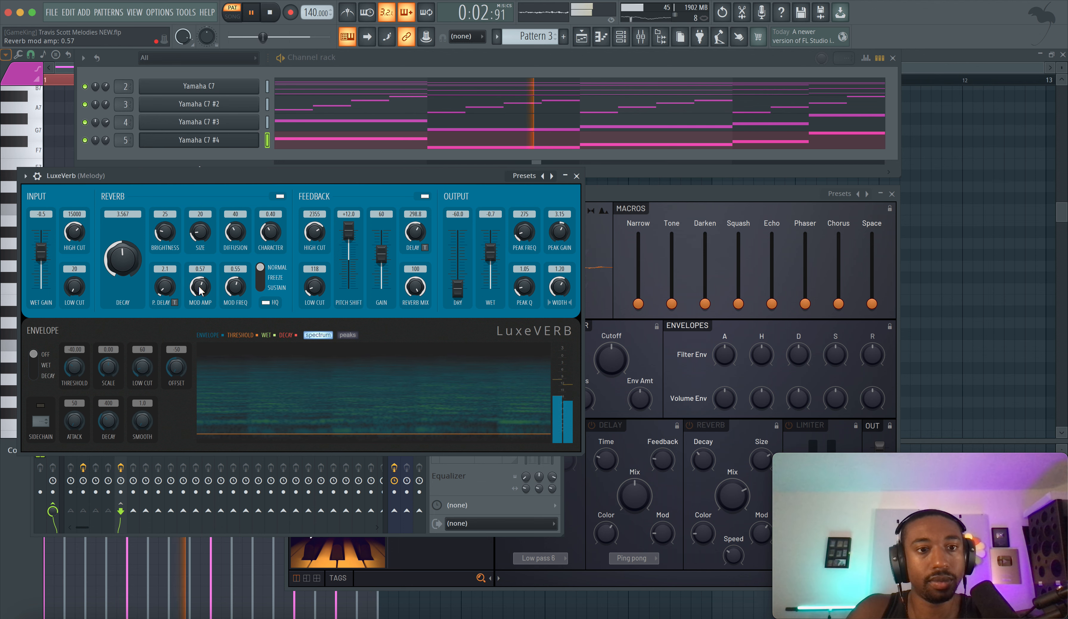
pyautogui.moveTo(237, 289); pyautogui.dragTo(204, 251)
pyautogui.press('space')
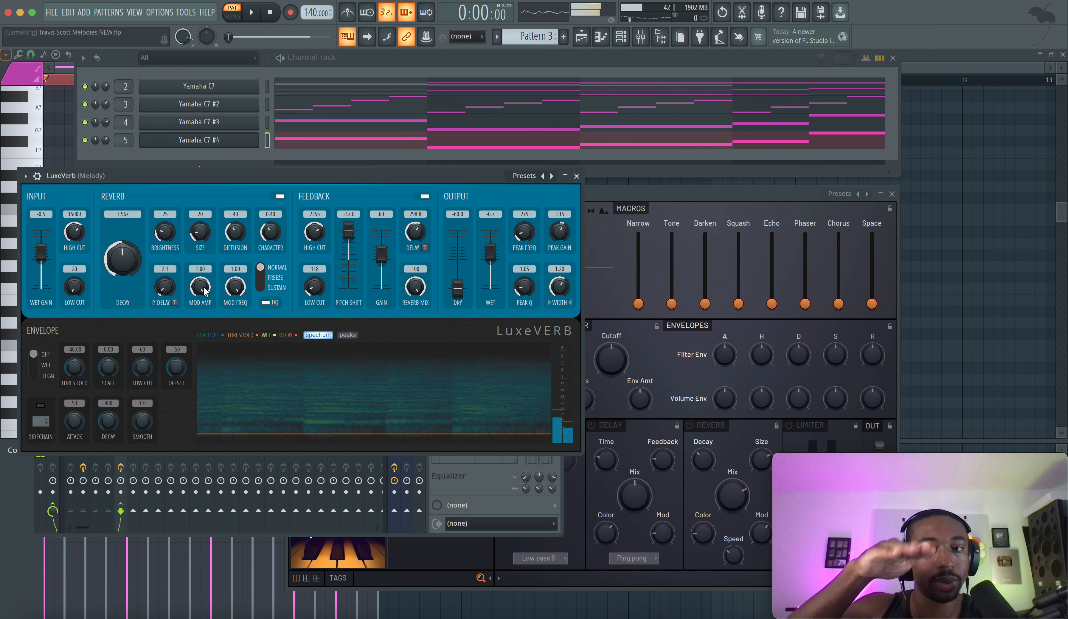
pyautogui.press('space')
pyautogui.moveTo(248, 291); pyautogui.dragTo(238, 302)
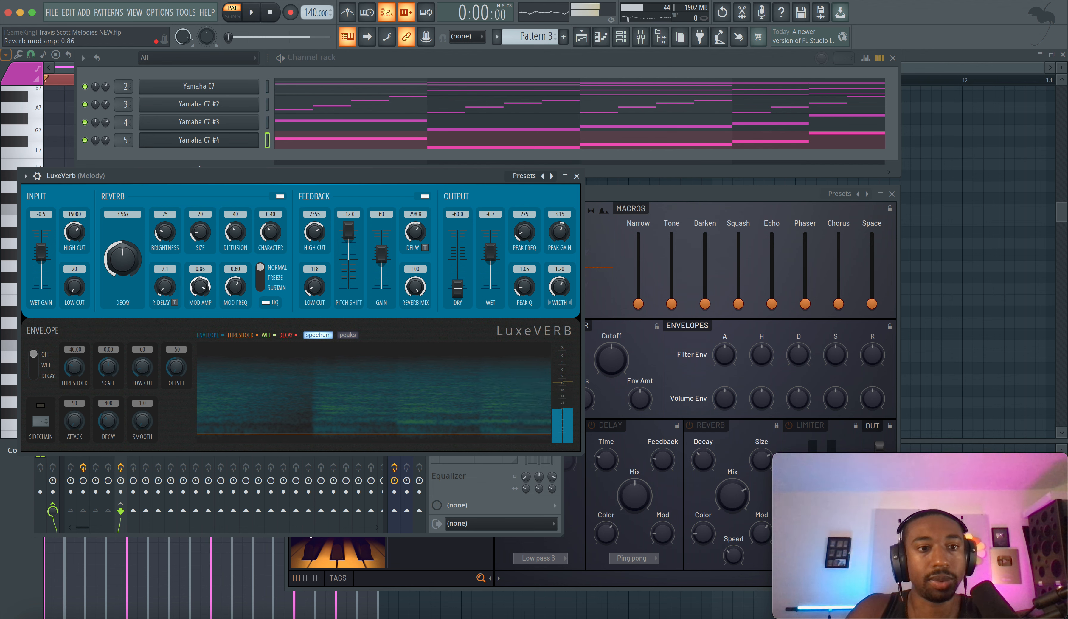
pyautogui.moveTo(203, 286); pyautogui.dragTo(203, 293)
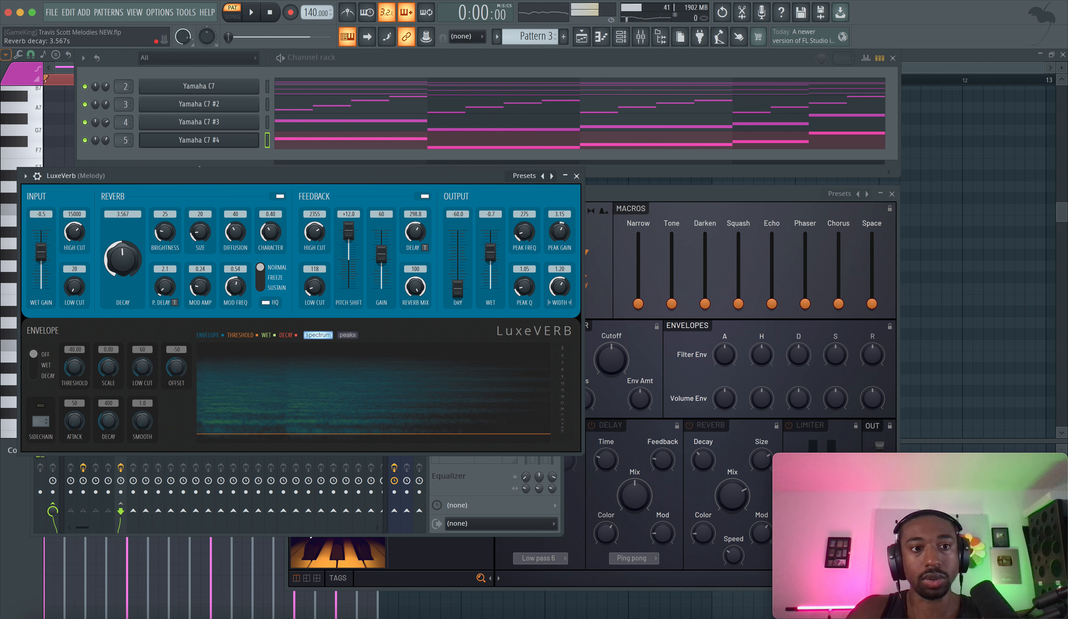
# Step: Shorten the reverb decay to 1.153 s, raise the dry output to -2.7 dB during playback, and close LuxeVerb
pyautogui.scroll(3, 123, 266)
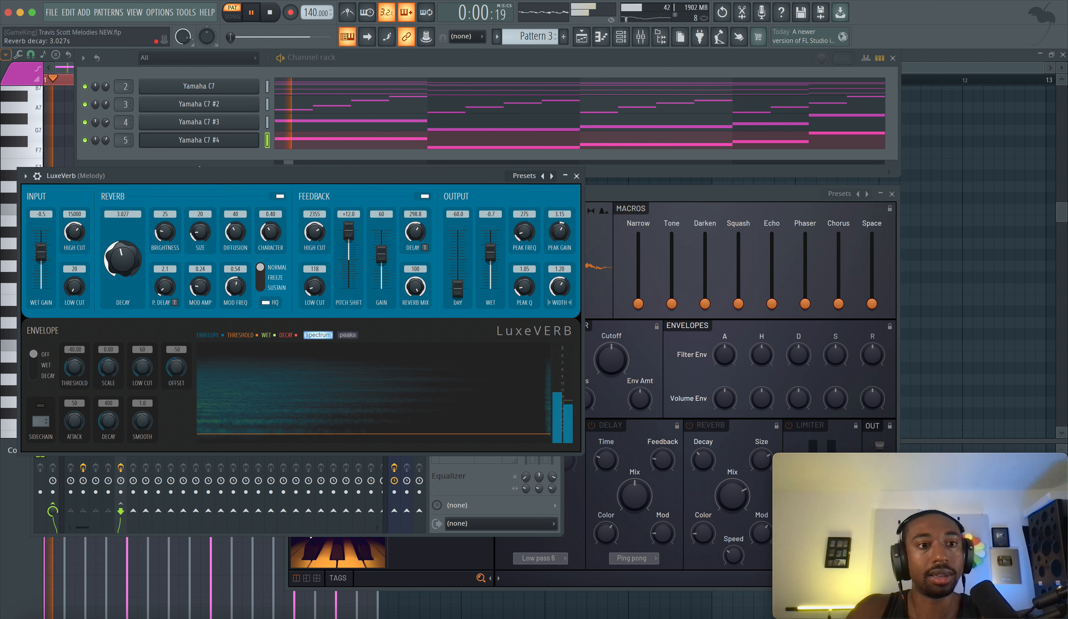
pyautogui.moveTo(123, 262); pyautogui.dragTo(123, 281)
pyautogui.press('space')
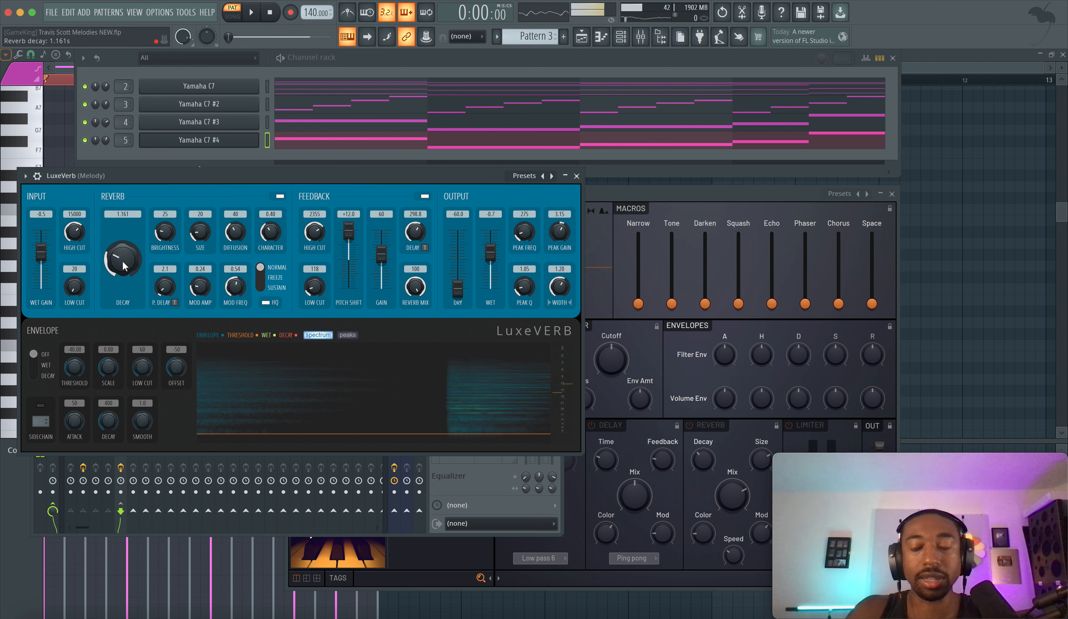
pyautogui.press('space')
pyautogui.scroll(3, 123, 266)
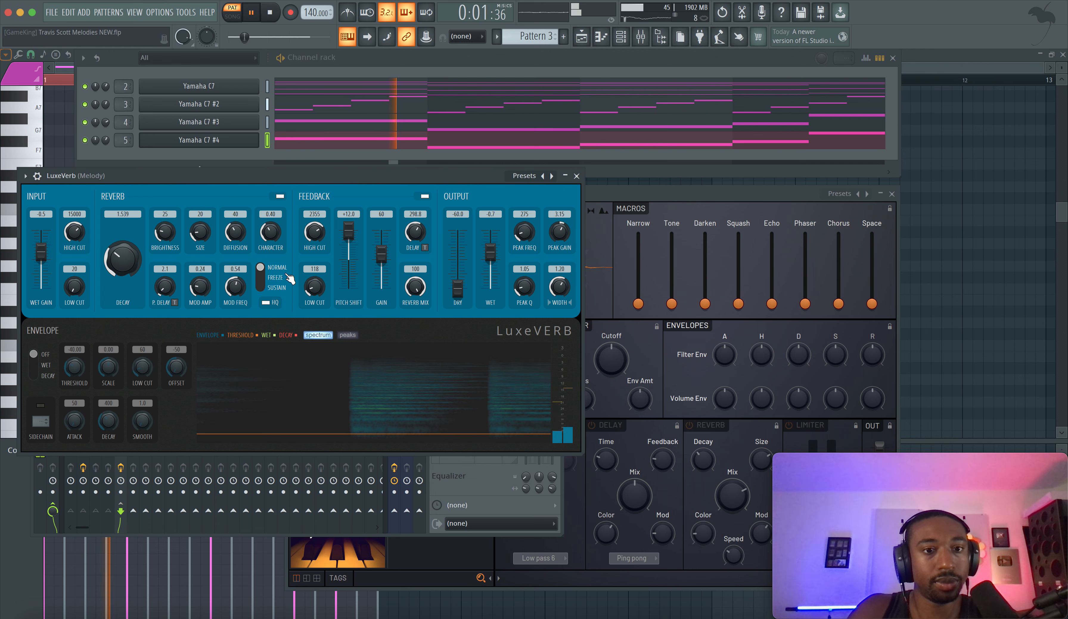
pyautogui.moveTo(450, 284); pyautogui.dragTo(449, 264)
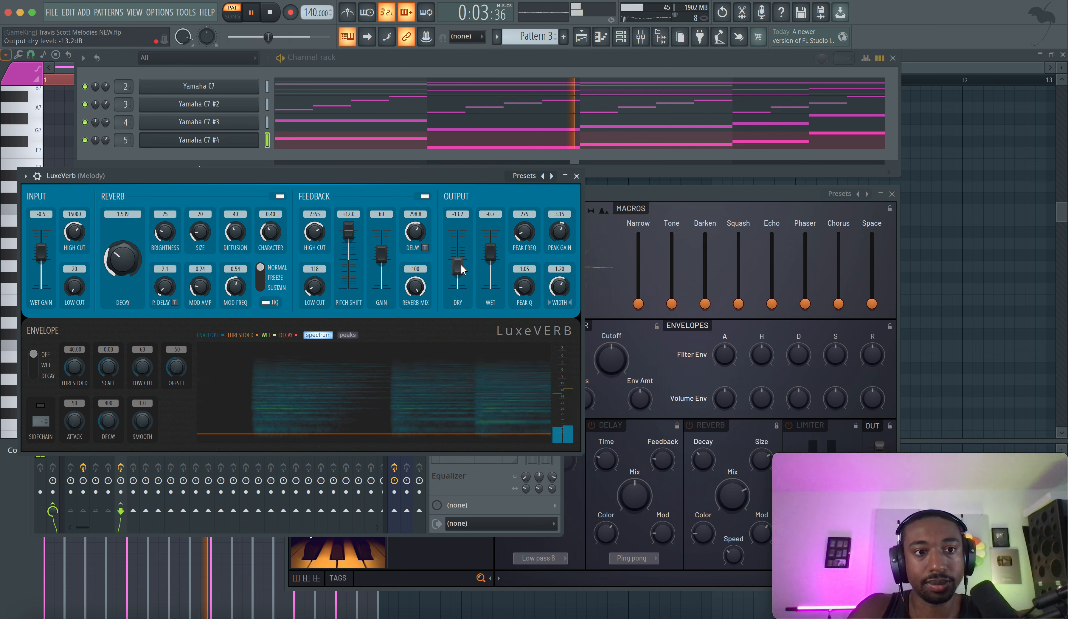
pyautogui.scroll(-3, 135, 260)
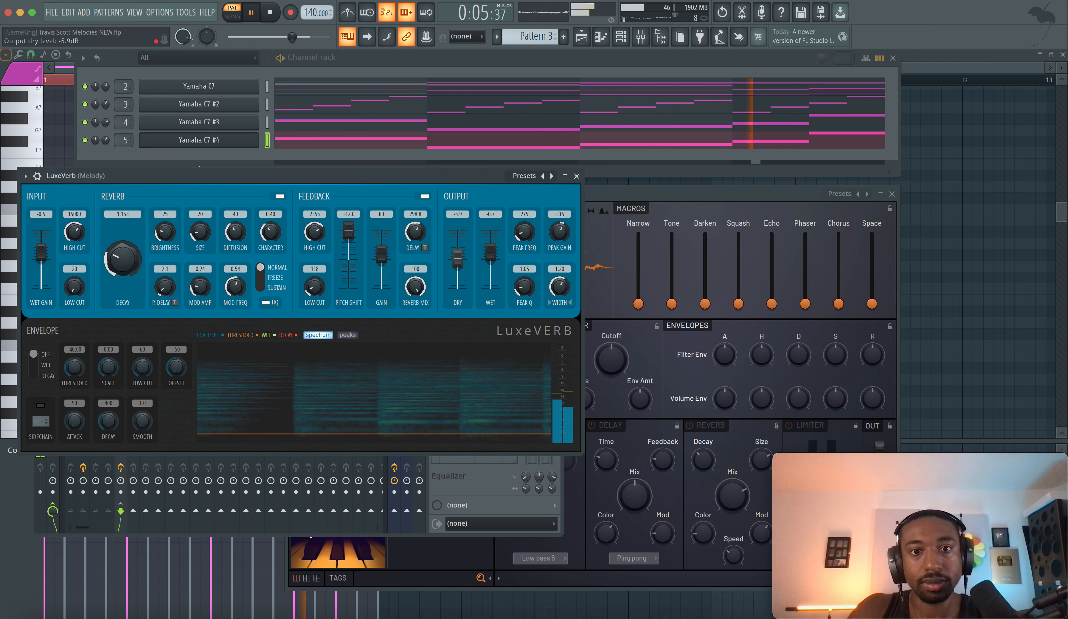
pyautogui.moveTo(458, 266); pyautogui.dragTo(462, 258)
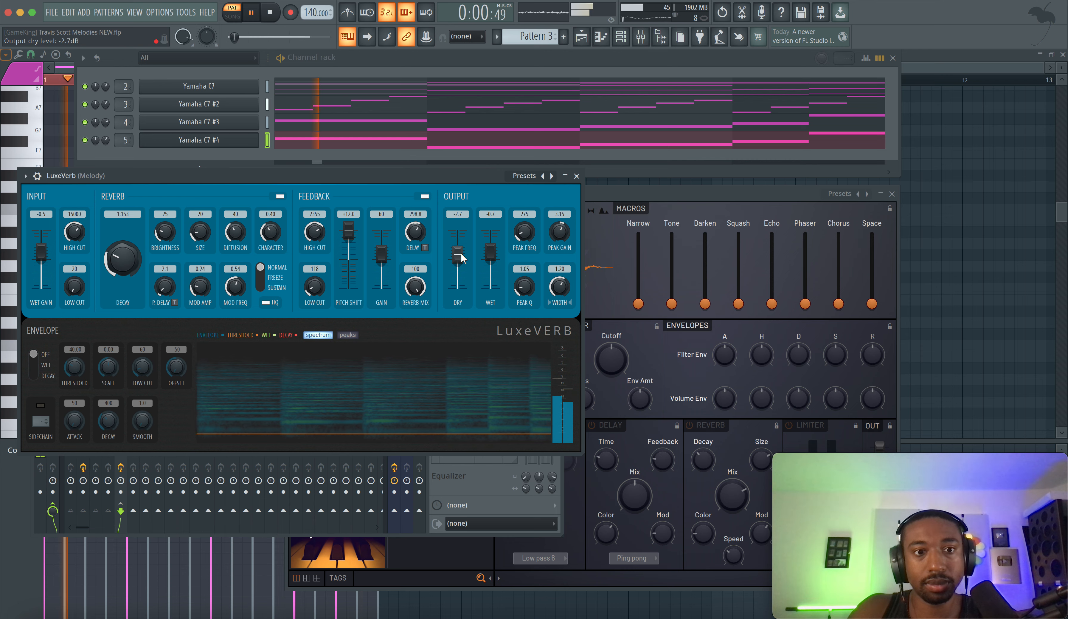
pyautogui.press('space')
pyautogui.click(577, 175)
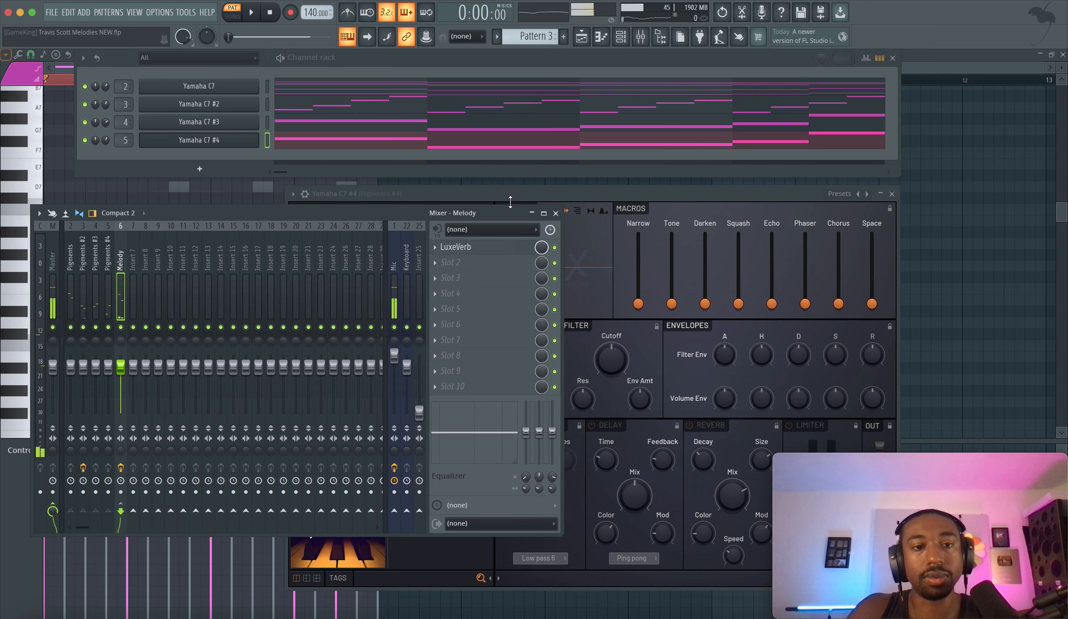
# Step: Load Fruity Parametric EQ 2 into the Melody track's second effect slot, below LuxeVerb
pyautogui.click(454, 264)
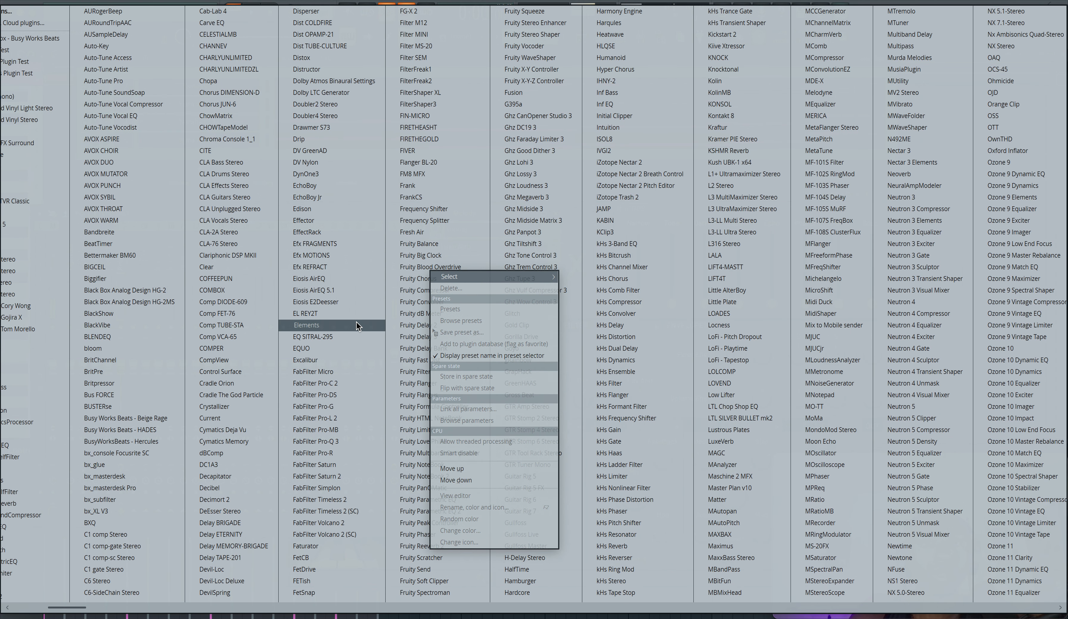
pyautogui.scroll(-3, 367, 310)
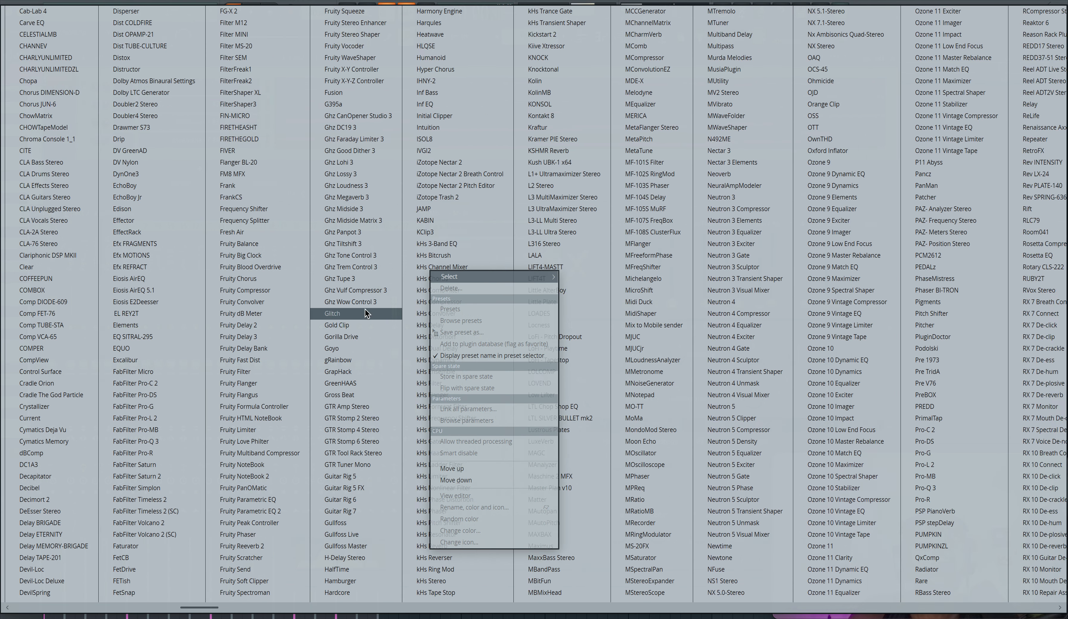
pyautogui.click(267, 512)
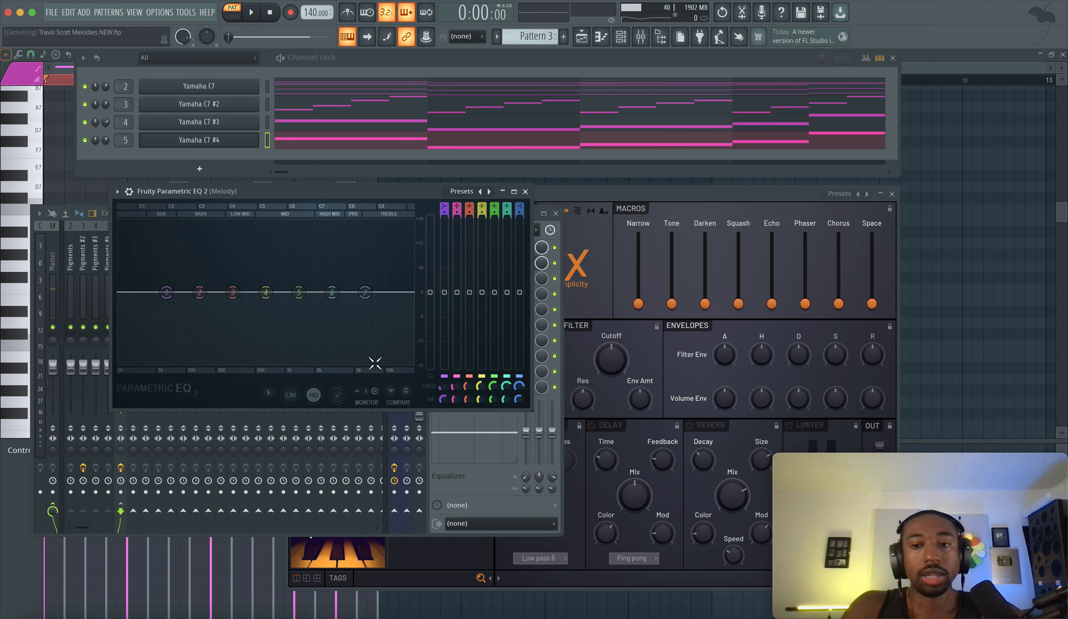
# Step: Cut the highs with the EQ's band 7 high shelf at -11.0 dB, sweep its frequency down to 403 Hz and back up, and close the EQ
pyautogui.moveTo(519, 292); pyautogui.dragTo(519, 337)
pyautogui.press('space')
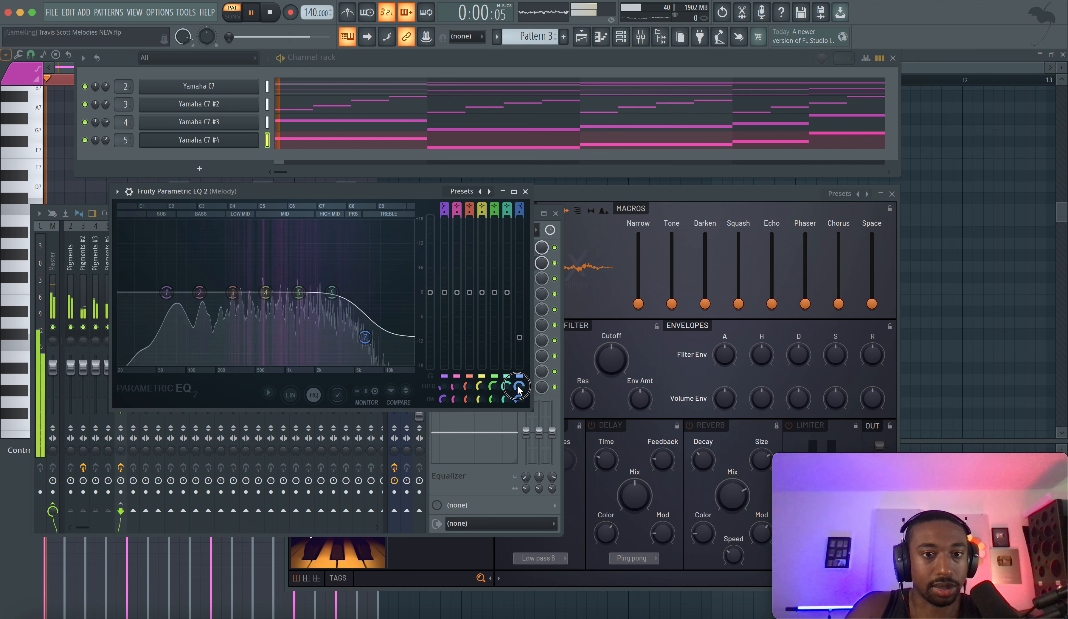
pyautogui.moveTo(518, 385); pyautogui.dragTo(519, 447)
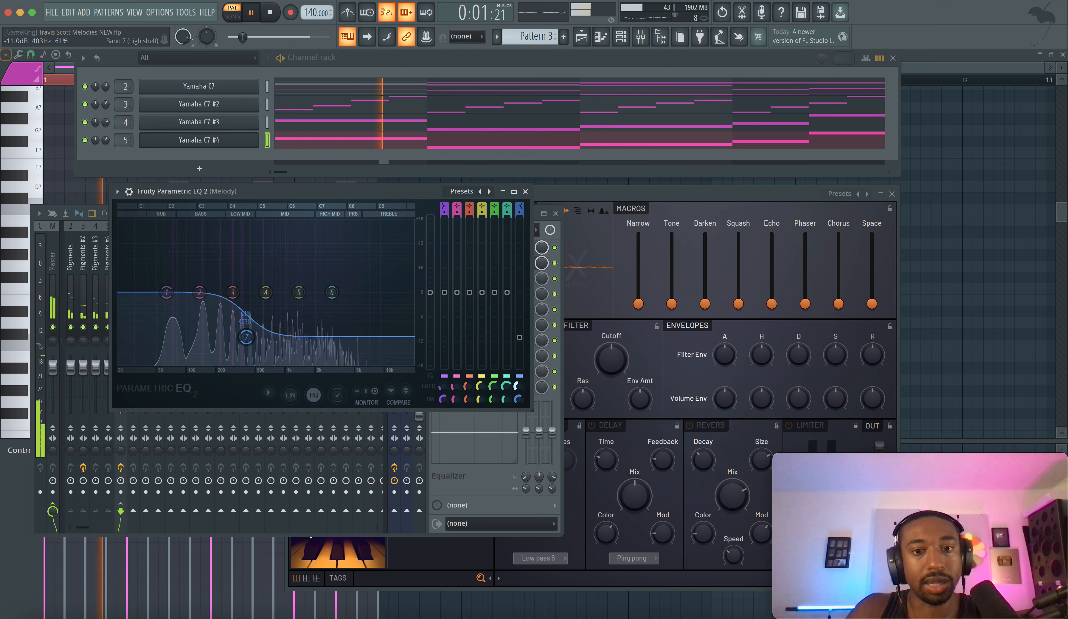
pyautogui.moveTo(245, 337); pyautogui.dragTo(285, 337)
pyautogui.moveTo(519, 389); pyautogui.dragTo(518, 373)
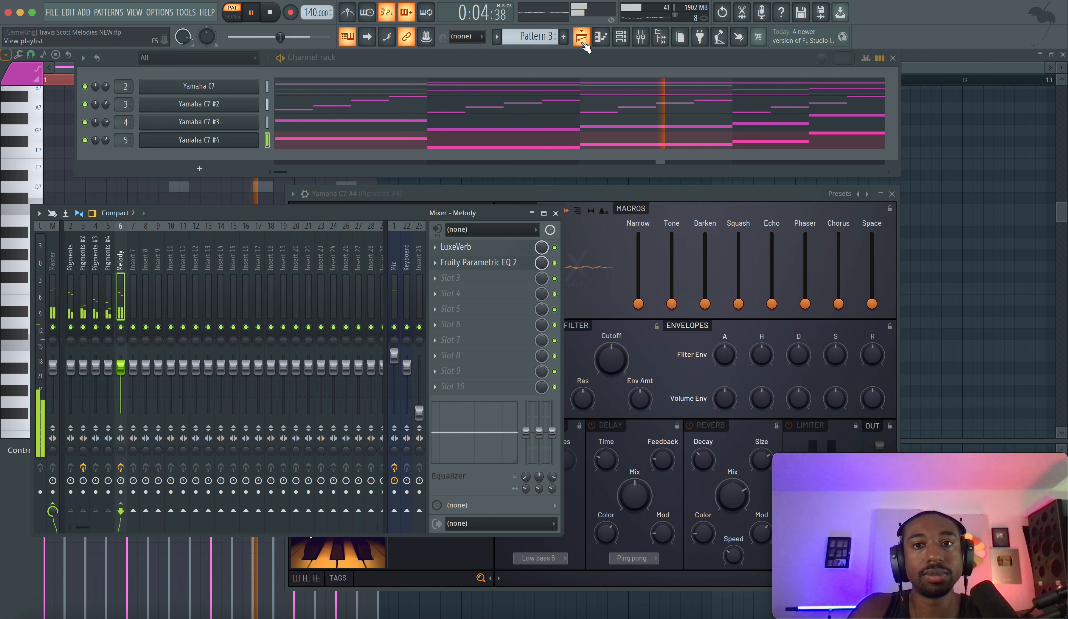
# Step: Stop playback and open the empty playlist with about 28 bars in view
pyautogui.press('space')
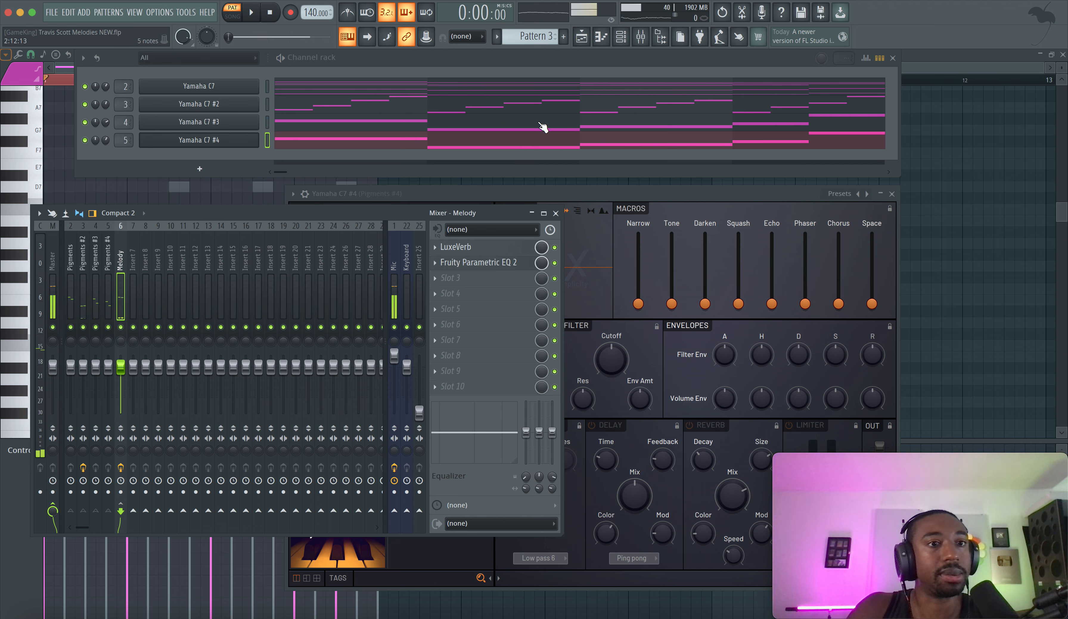
pyautogui.click(581, 37)
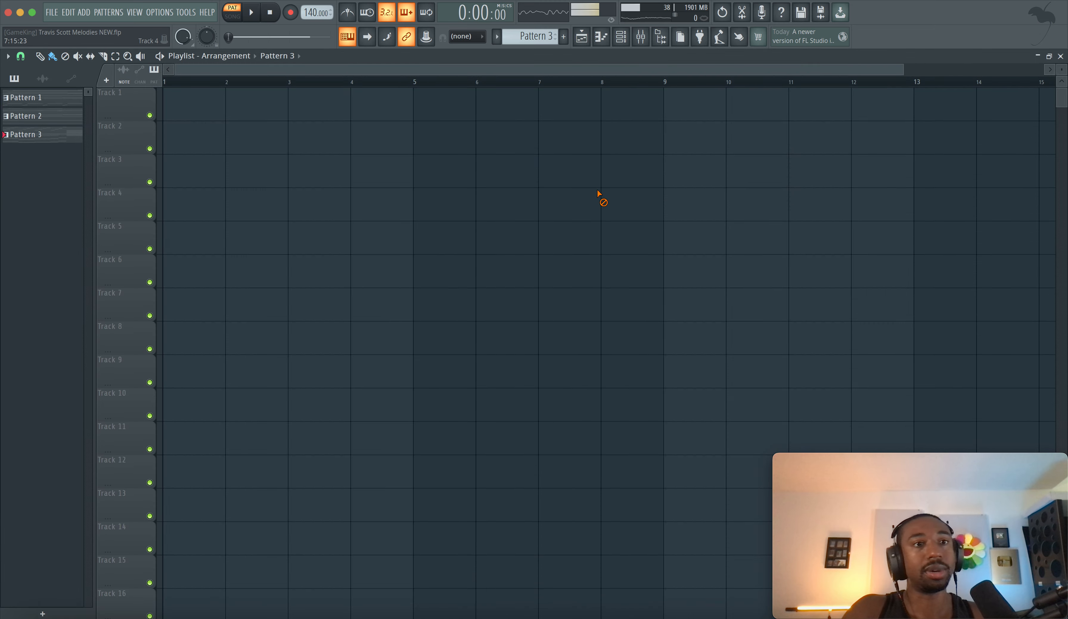
pyautogui.scroll(-4, 599, 193)
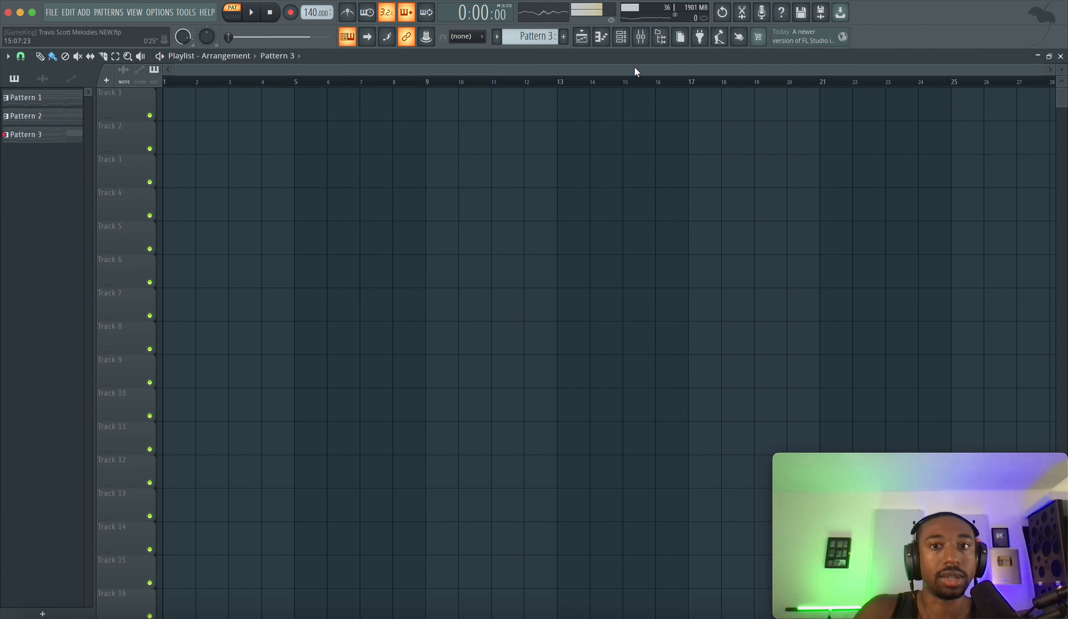